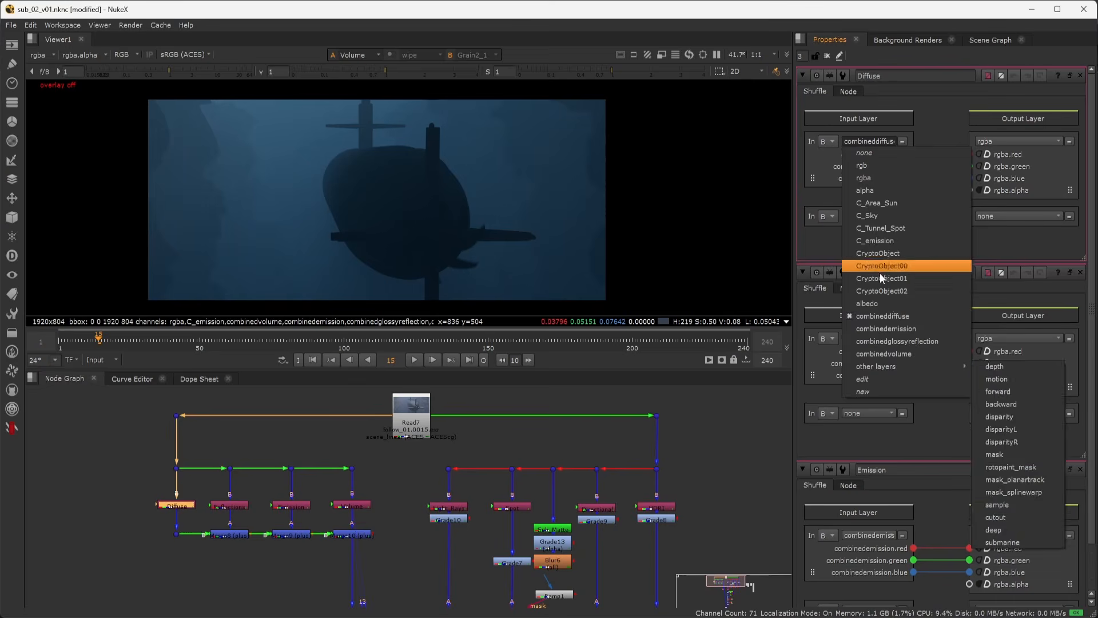
left_click(880, 272)
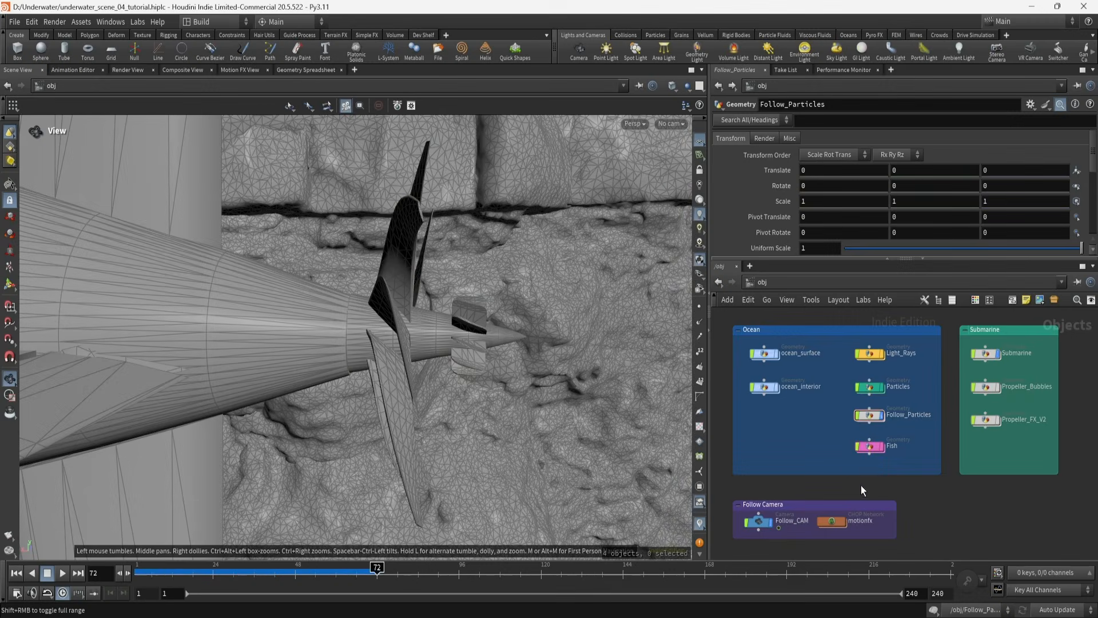
Switch to Houdini, open the Follow_Particles geometry network and locate its ambient and propeller particle simulations
mouse_move(871, 414)
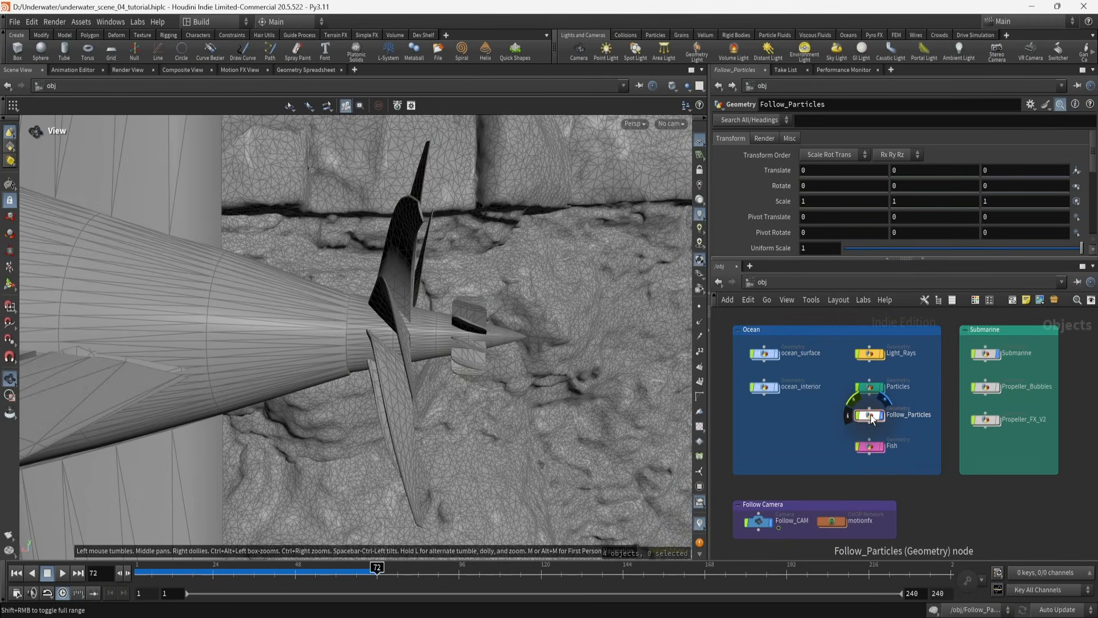
double_click(870, 414)
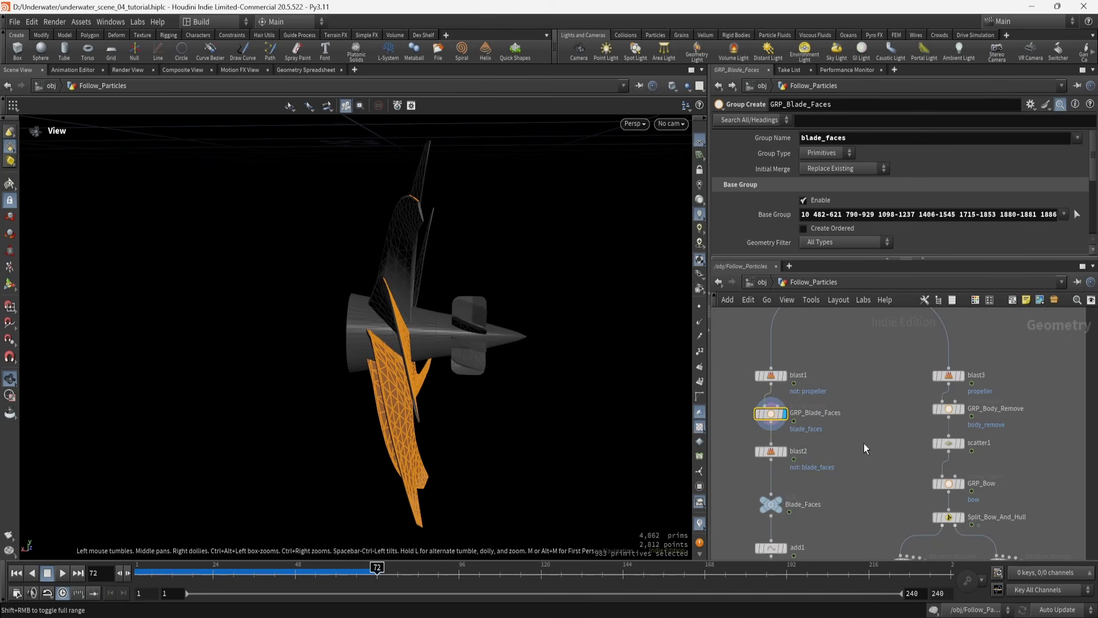
middle_click_drag(992, 418, 778, 434)
middle_click_drag(916, 369, 849, 480)
scroll(850, 428, "up", 4)
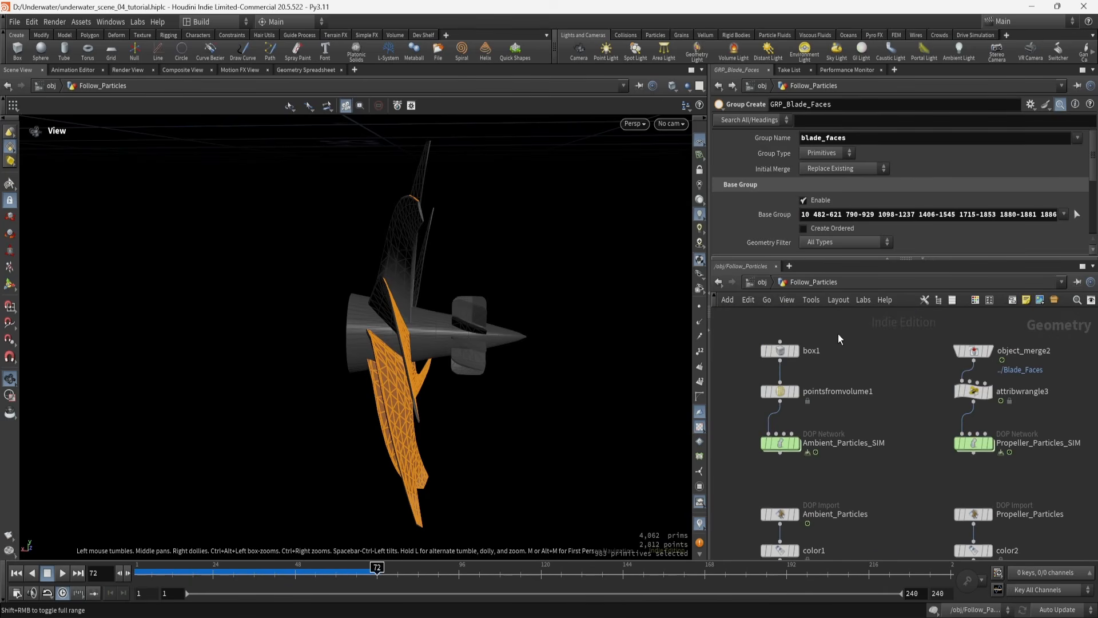
Display the Ambient_Particles_SIM output and frame the whole particle cloud in the viewport
left_click(800, 447)
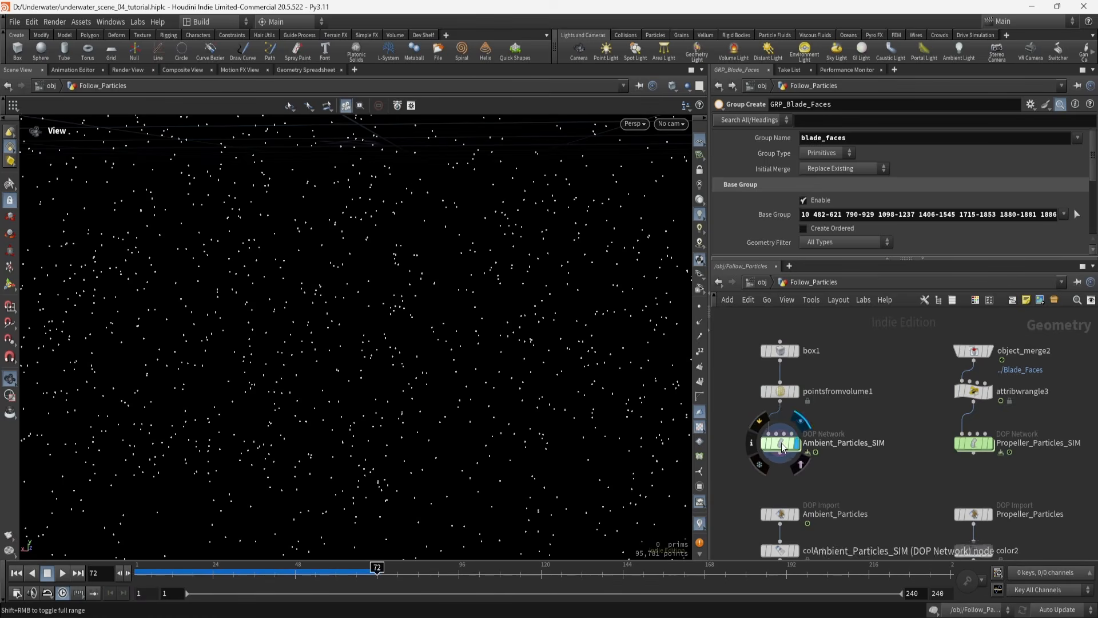
key("f")
left_click_drag(427, 339, 477, 351)
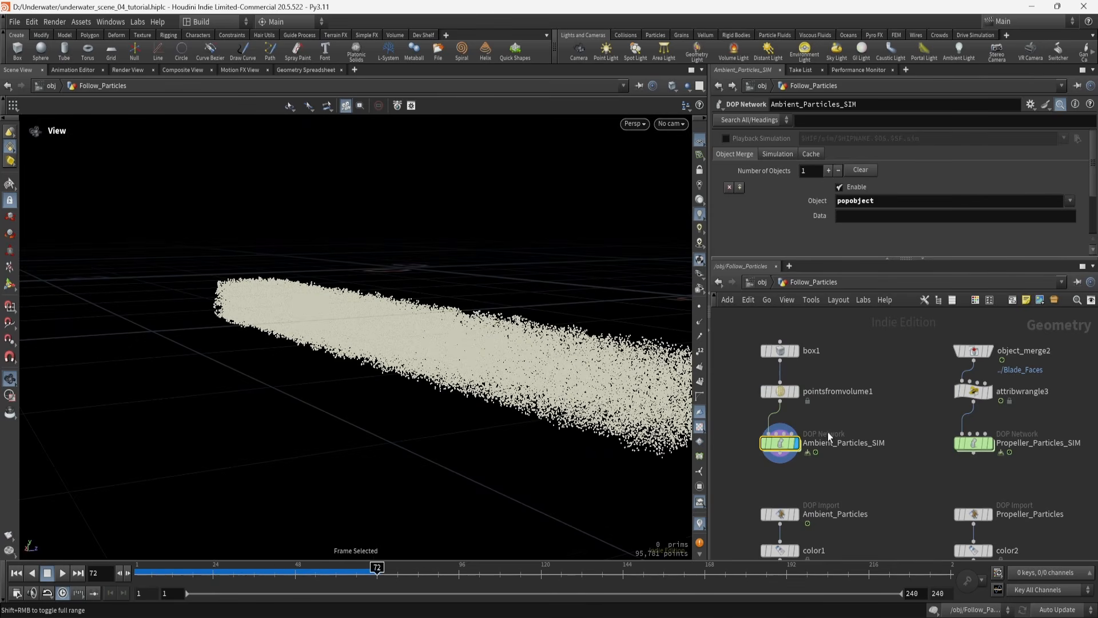
Display the Propeller_Particles_SIM output and view its particle trail from another angle
left_click(990, 444)
left_click(978, 448)
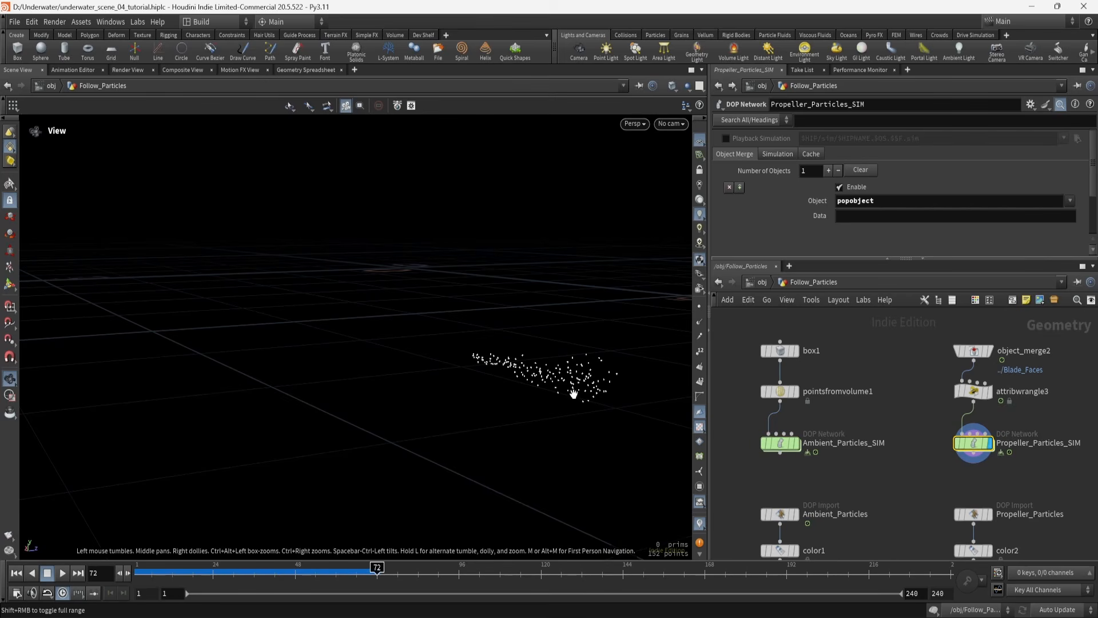
left_click_drag(511, 354, 524, 364)
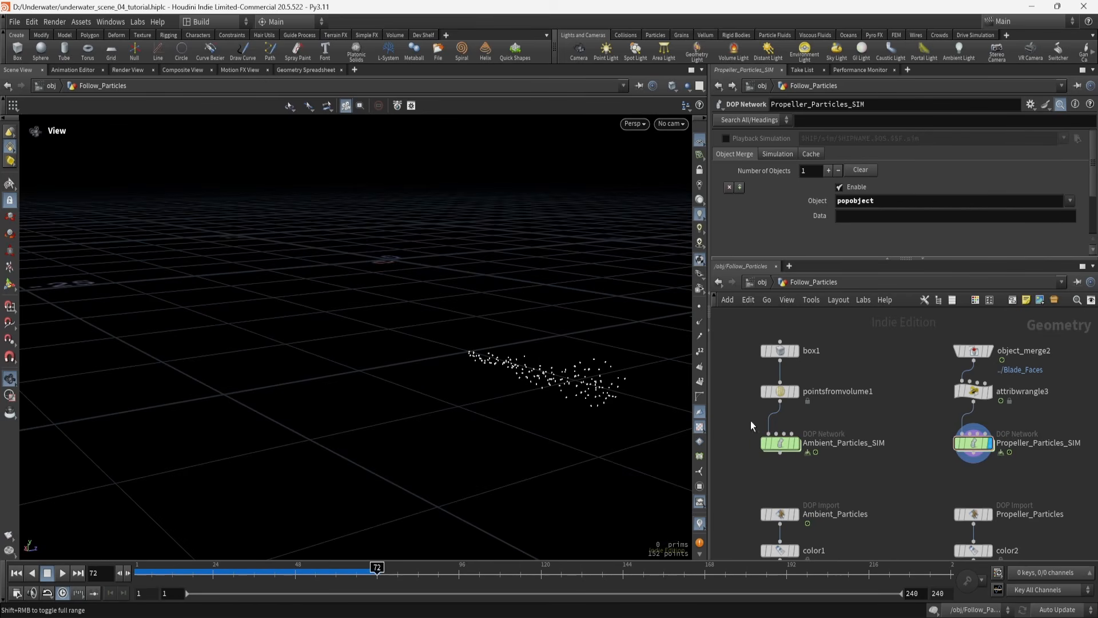
Go to the start of the source network and display object_merge1 with the imported animated submarine
middle_click_drag(751, 425, 981, 453)
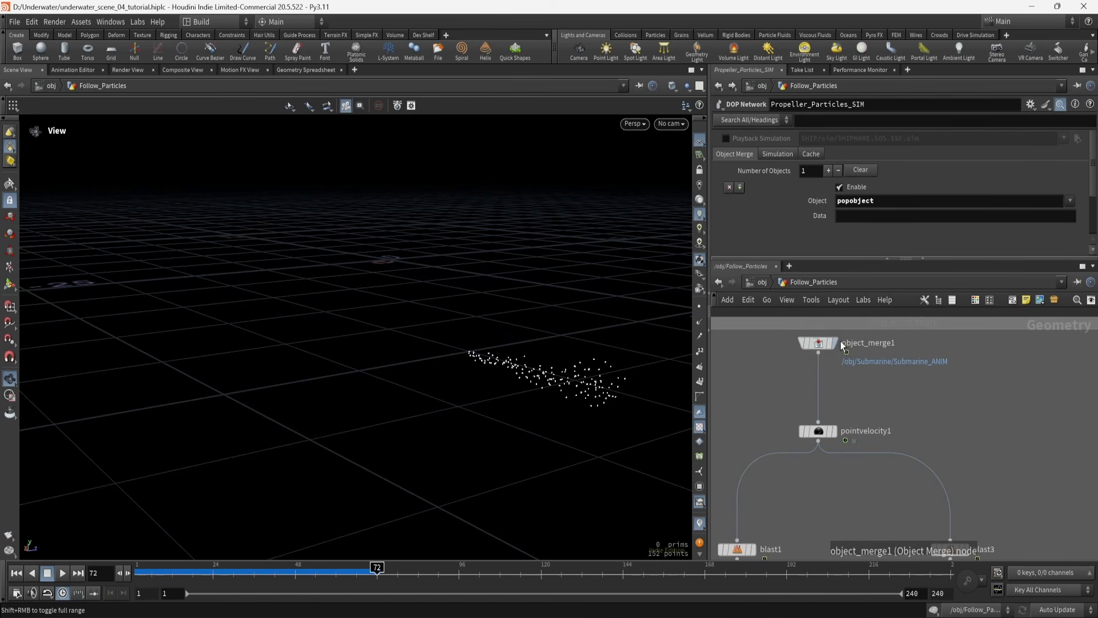
left_click(835, 342)
left_click(819, 344)
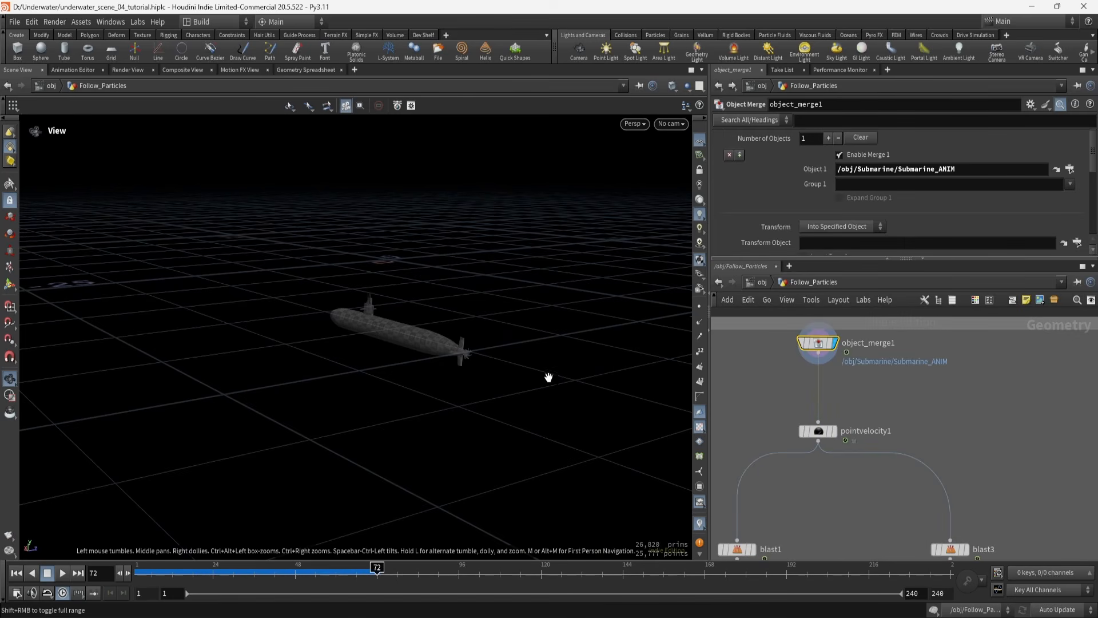
Display the blast1 node that isolates the propeller, frame it and inspect it from the side
middle_click_drag(771, 423, 824, 352)
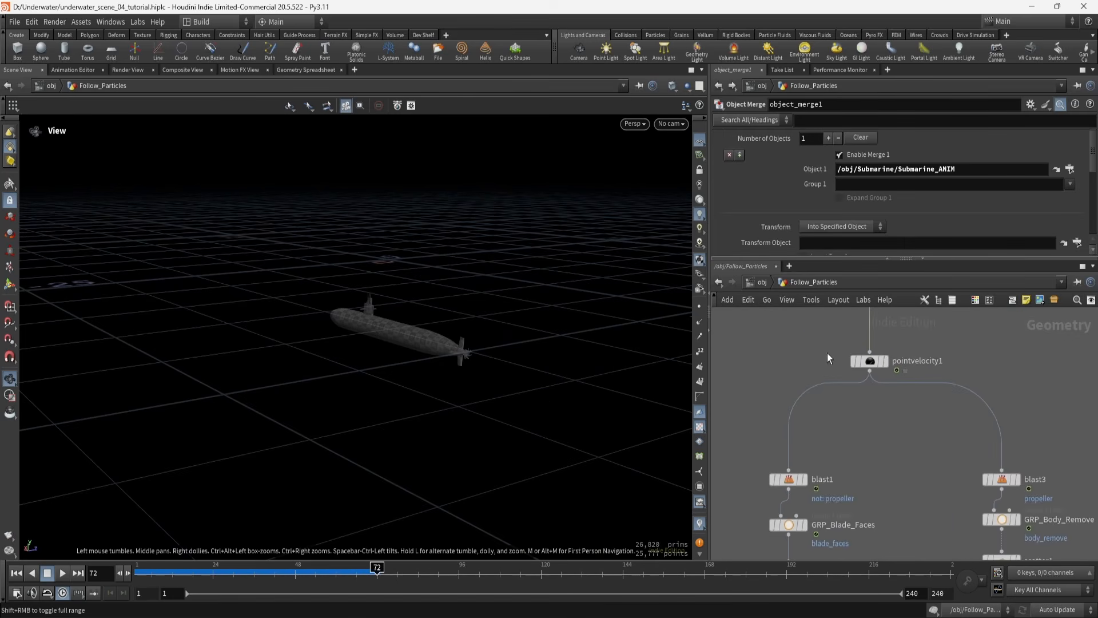
left_click(807, 480)
left_click(791, 479)
key("f")
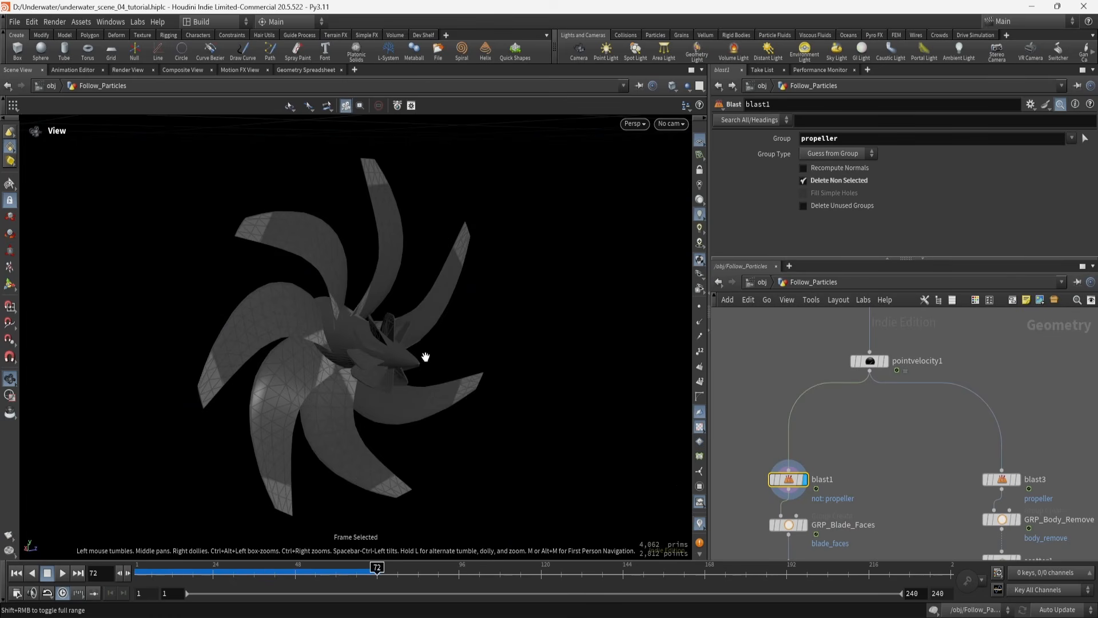
left_click_drag(459, 351, 523, 347)
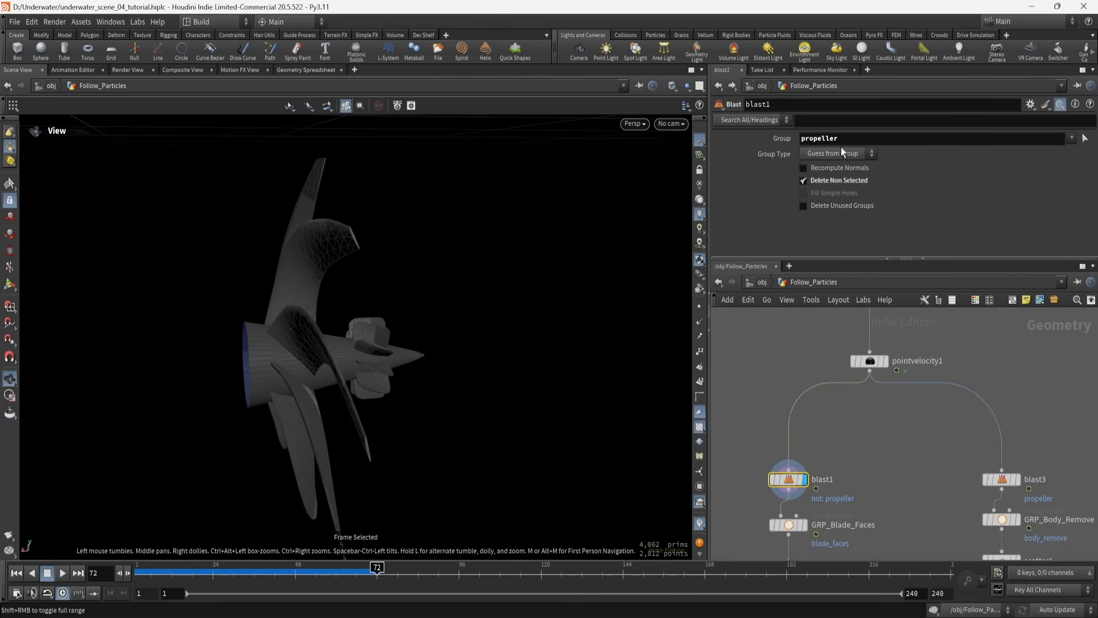
Display the GRP_Blade_Faces group, followed by blast2, to inspect the isolated propeller blade faces
middle_click_drag(877, 459, 902, 381)
left_click(833, 449)
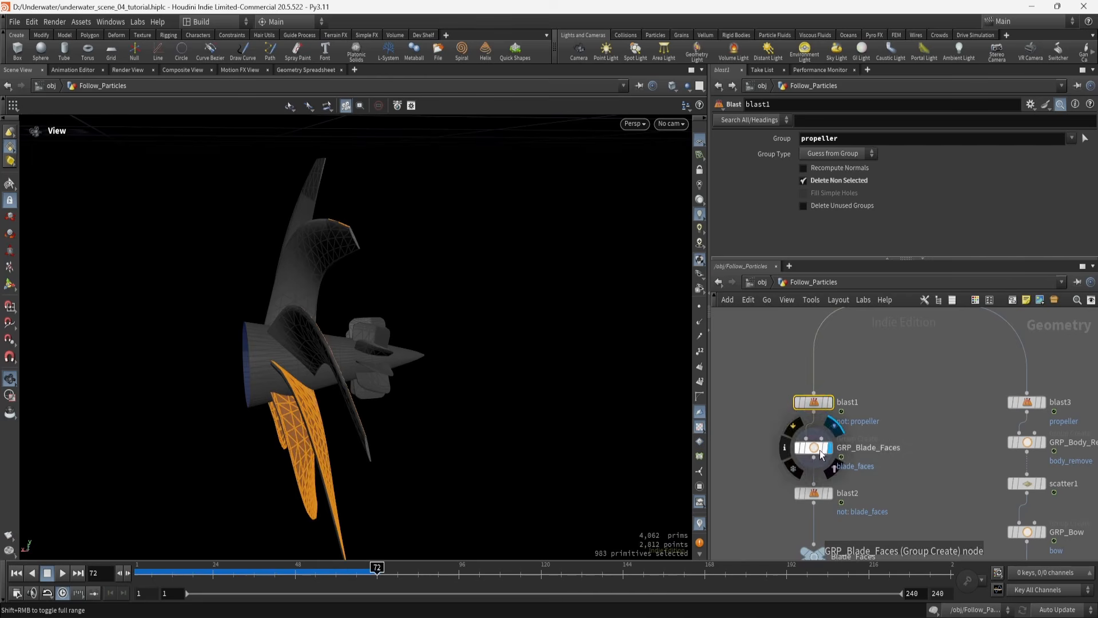
left_click(819, 451)
left_click_drag(508, 338, 444, 347)
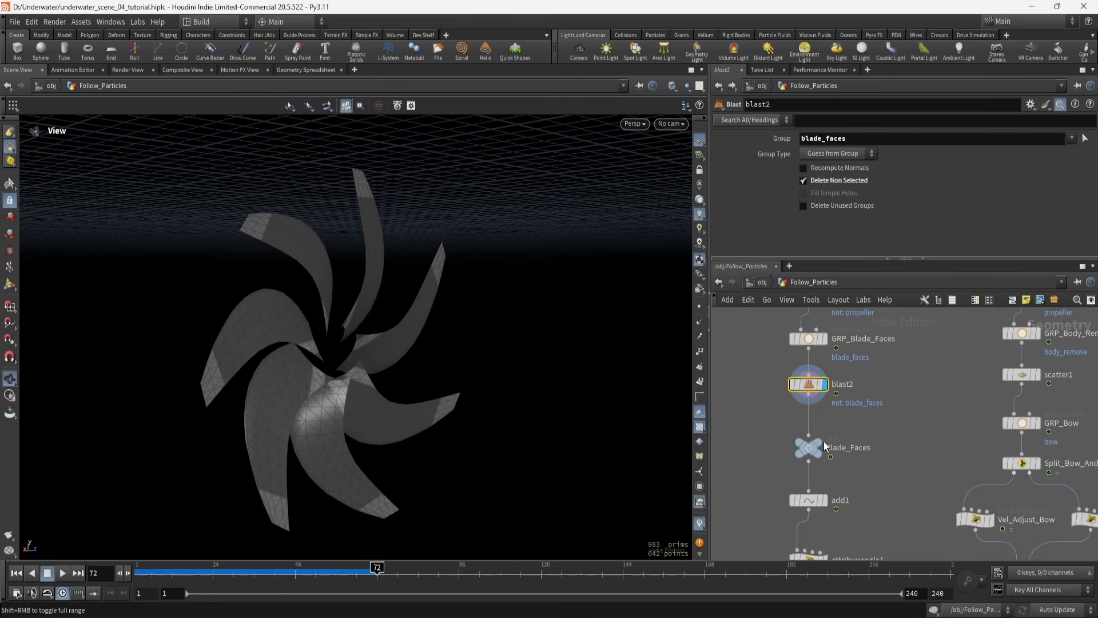
Find the propeller simulation branch and display attribwrangle3 below object_merge2 to examine its velocity code
middle_click_drag(1081, 419, 864, 434)
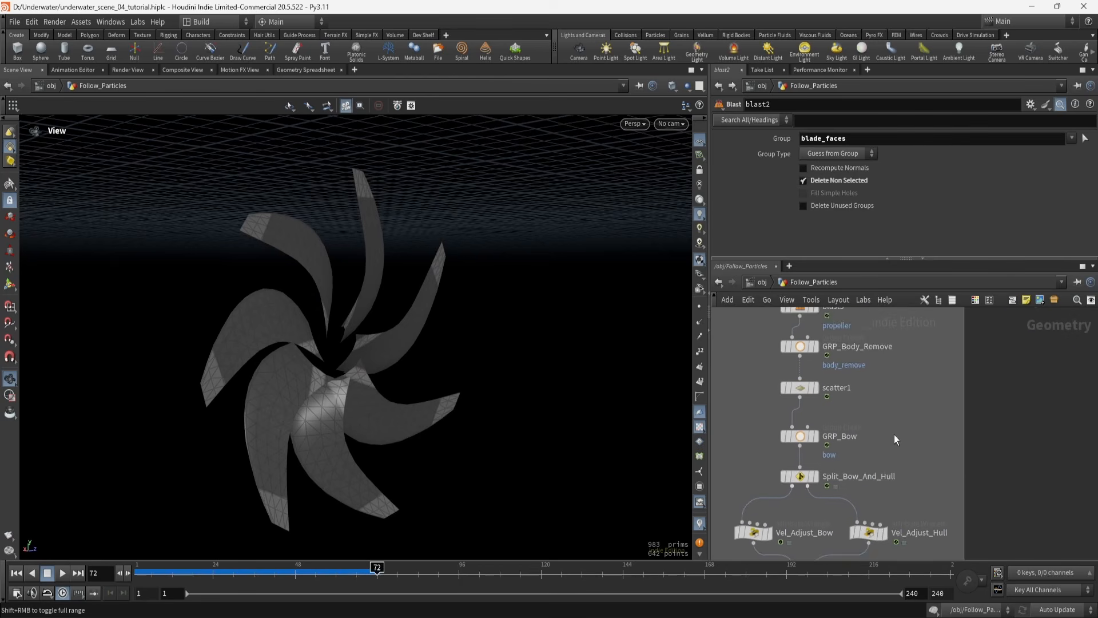
middle_click_drag(981, 420, 803, 449)
middle_click_drag(990, 441, 785, 481)
middle_click_drag(1038, 435, 874, 473)
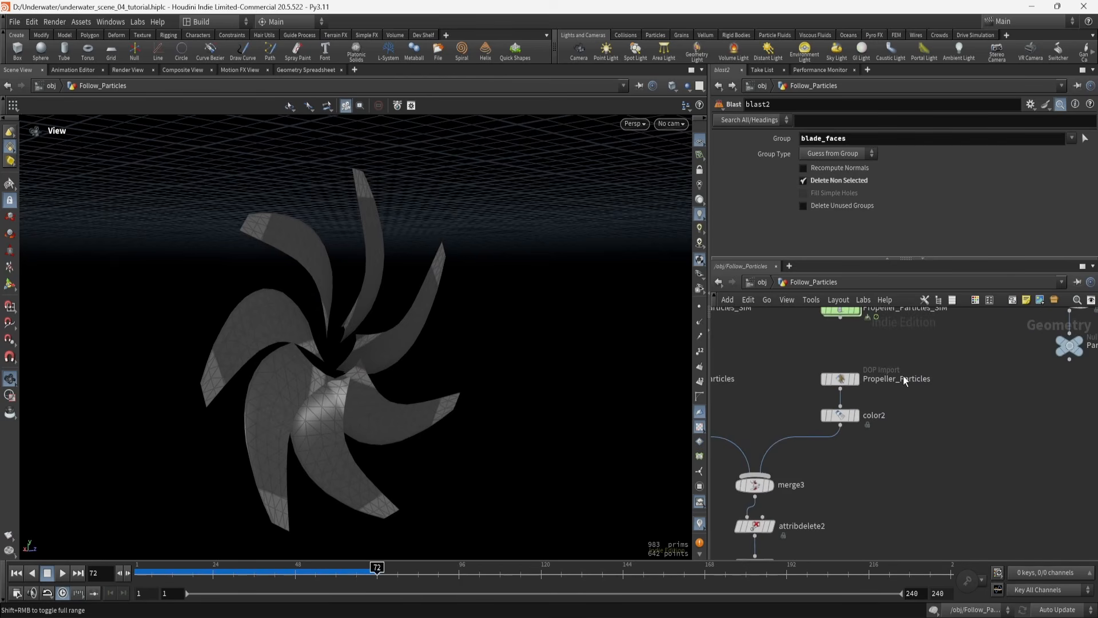
middle_click_drag(918, 332, 915, 430)
middle_click_drag(931, 378, 927, 431)
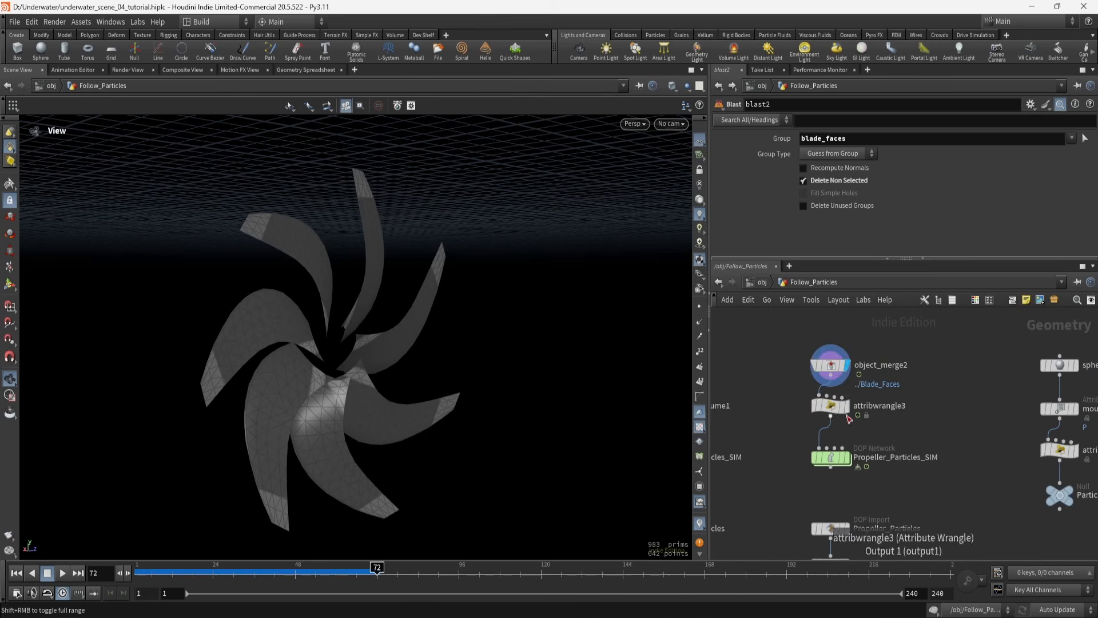
left_click(844, 412)
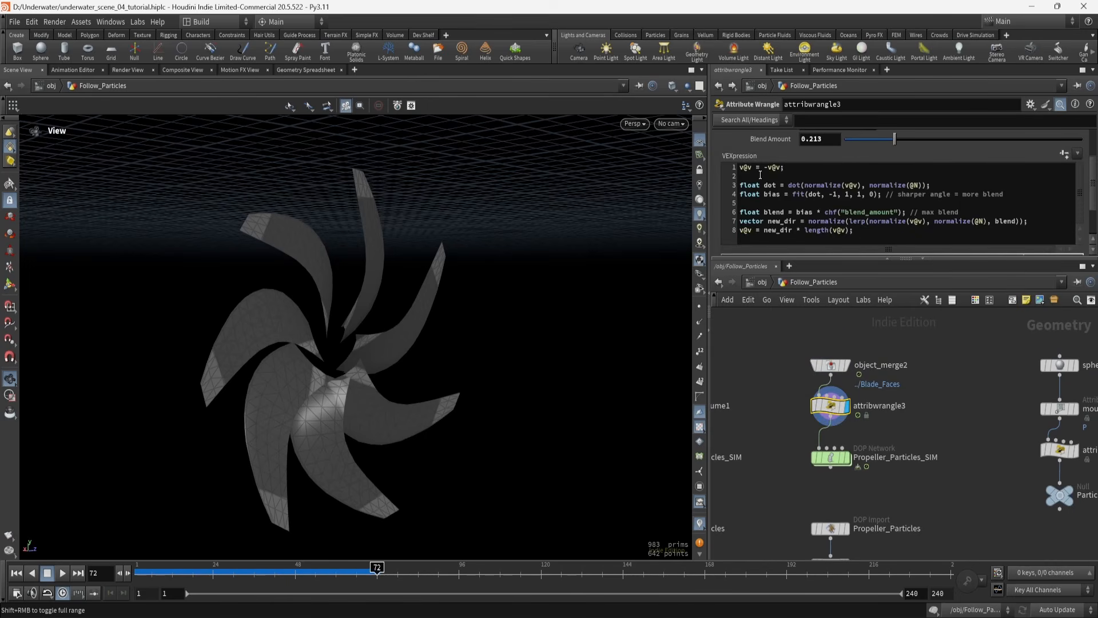
Enable the v Point Attribute visualizer and inspect the velocity directions on the blade faces from the side
left_click(698, 334)
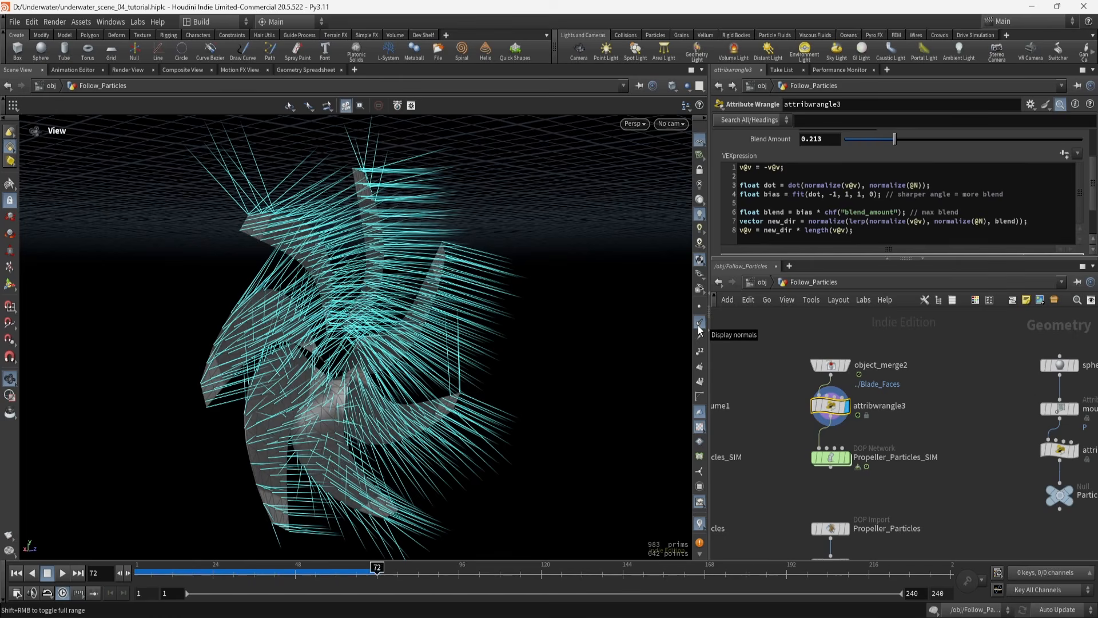
left_click(699, 327)
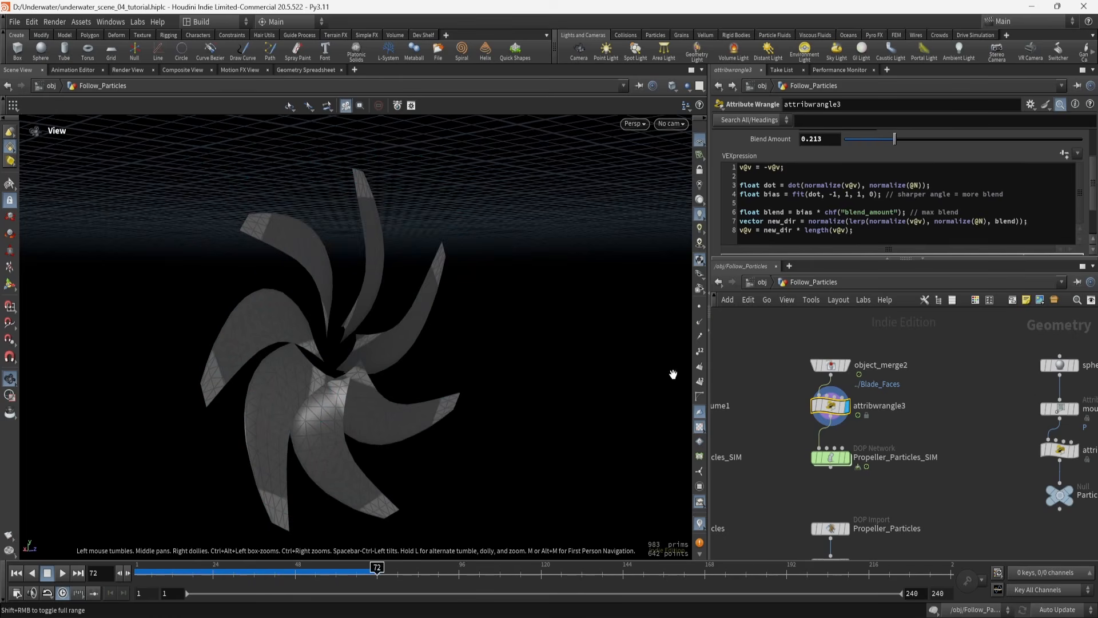
left_click(700, 523)
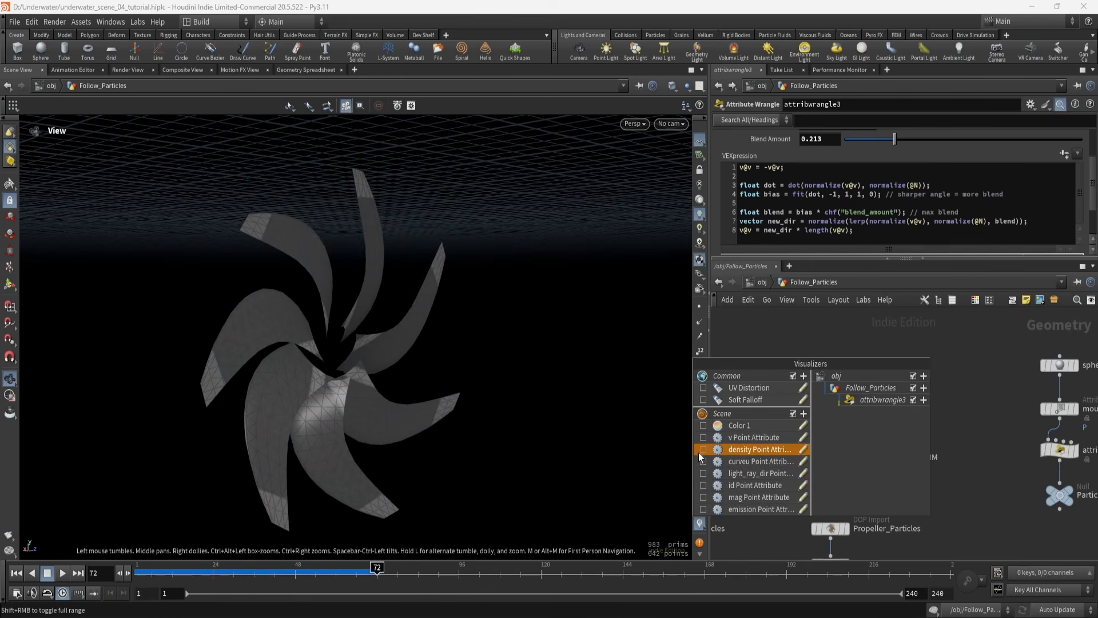
left_click(703, 437)
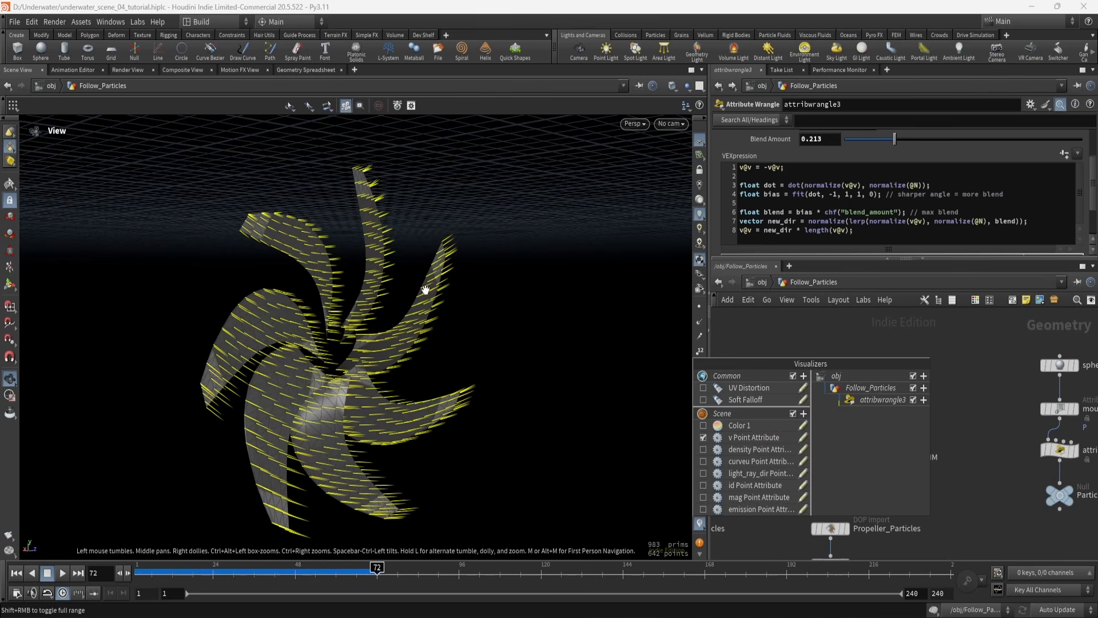
left_click_drag(429, 290, 402, 230)
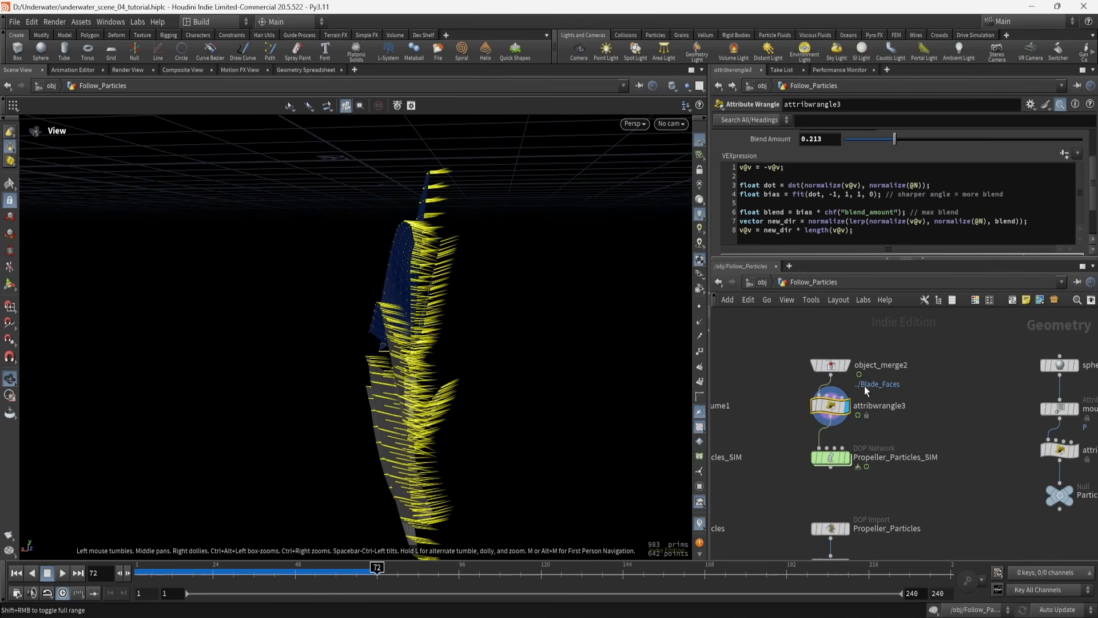
Turn off the v Point Attribute visualizer and close the visualizer list
left_click(701, 524)
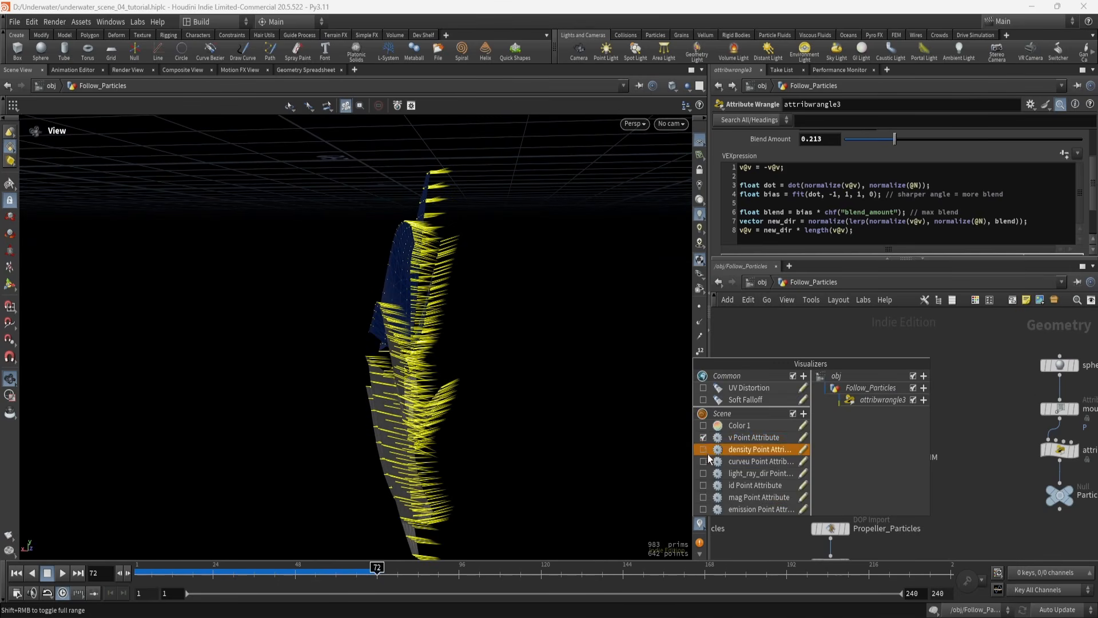
left_click(703, 437)
left_click(952, 420)
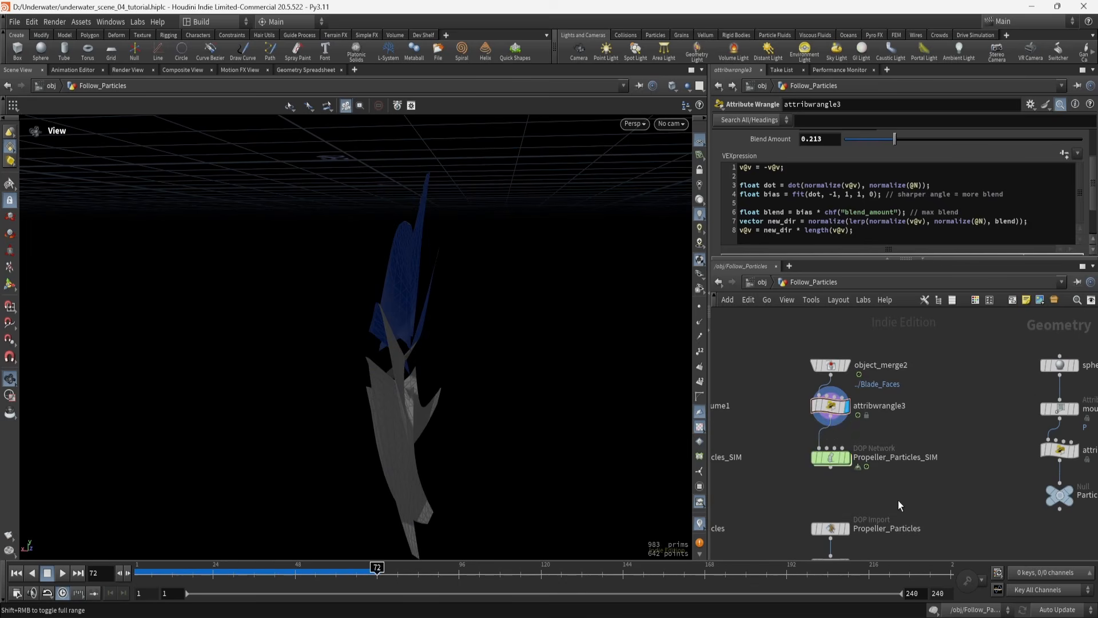
Display Propeller_Particles_SIM and open its DOP network
left_click(836, 460)
left_click(847, 458)
double_click(834, 459)
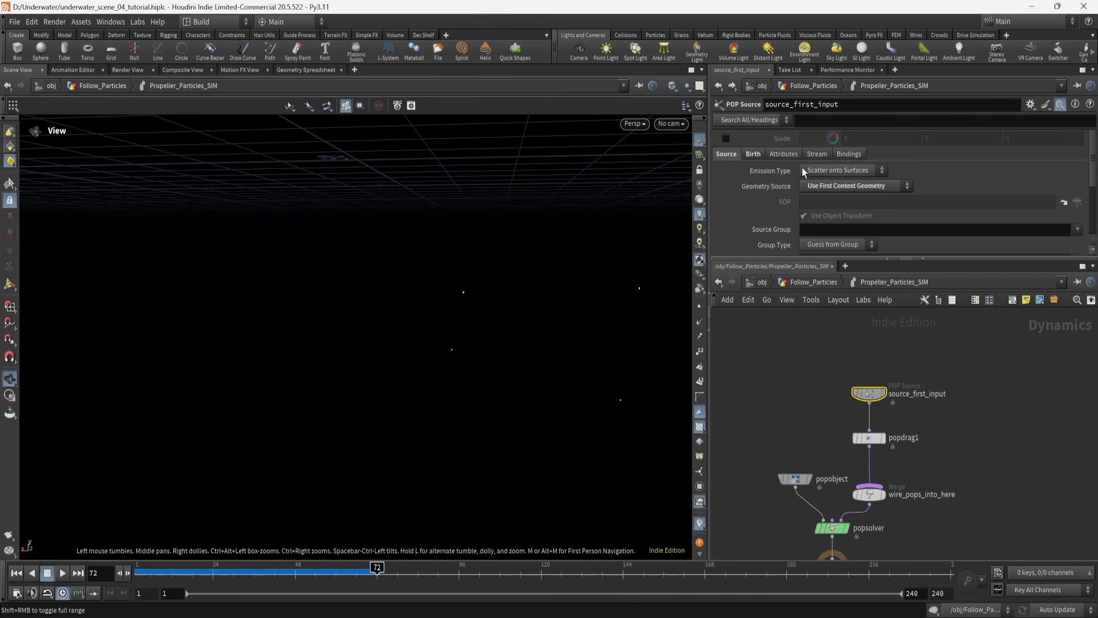
Review the birth and attribute settings of the source_first_input POP Source, including birth rate, life expectancy and inherited velocity
left_click(755, 153)
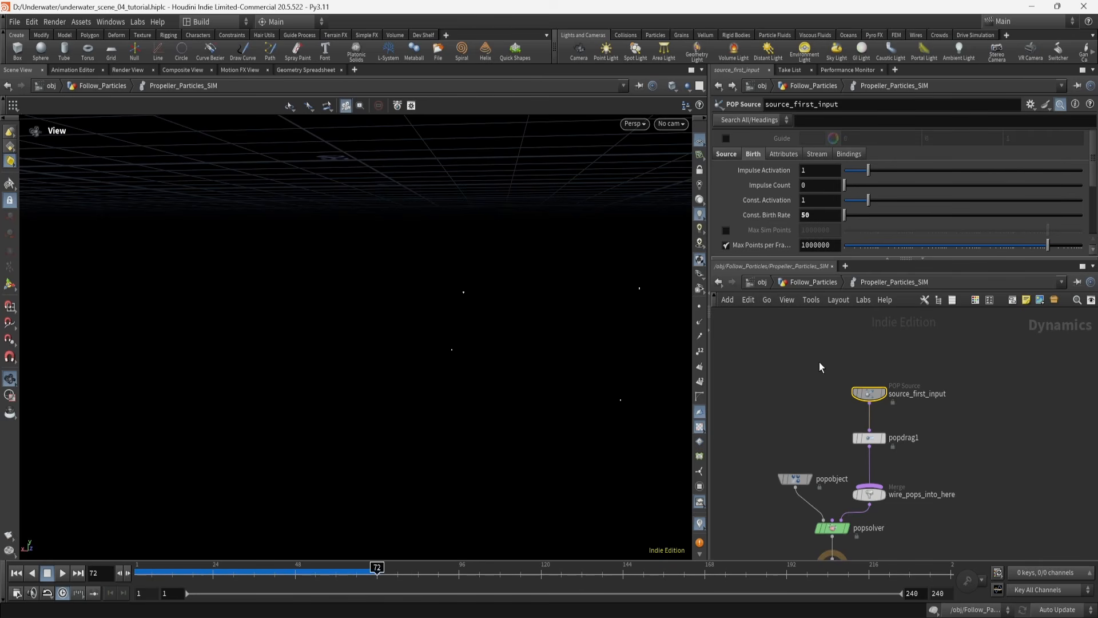
scroll(780, 218, "down", 5)
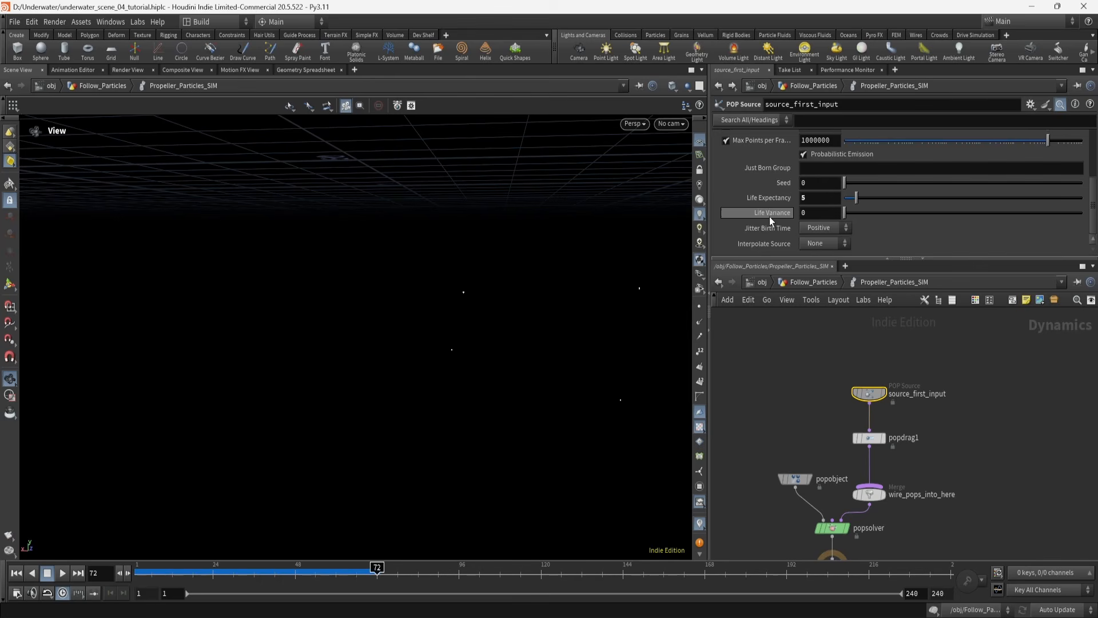
scroll(753, 225, "up", 5)
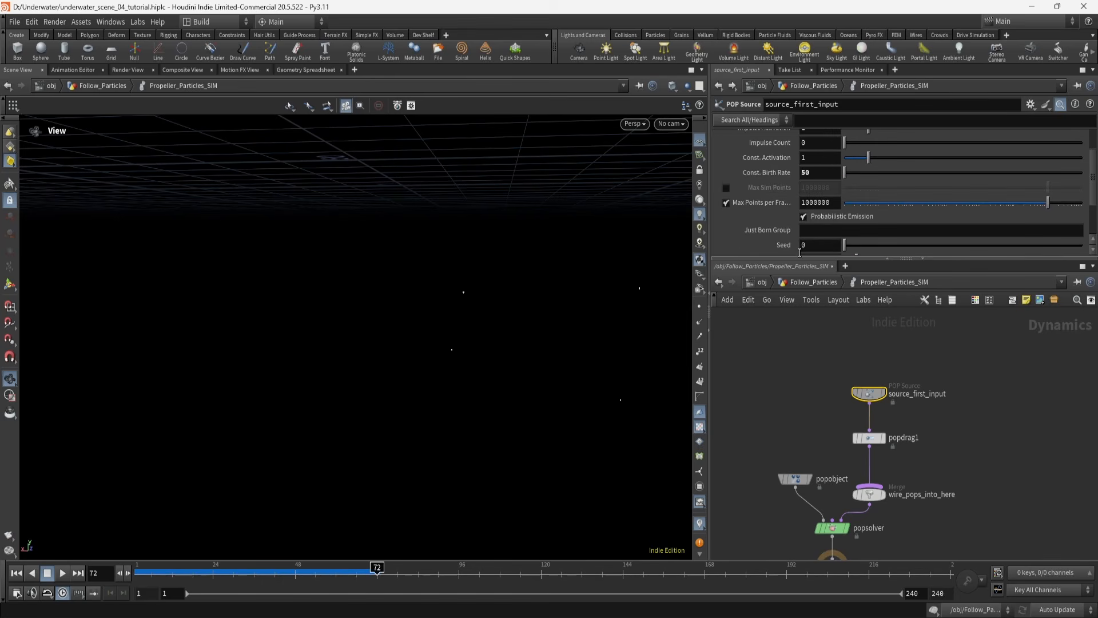
left_click(783, 154)
scroll(873, 205, "down", 2)
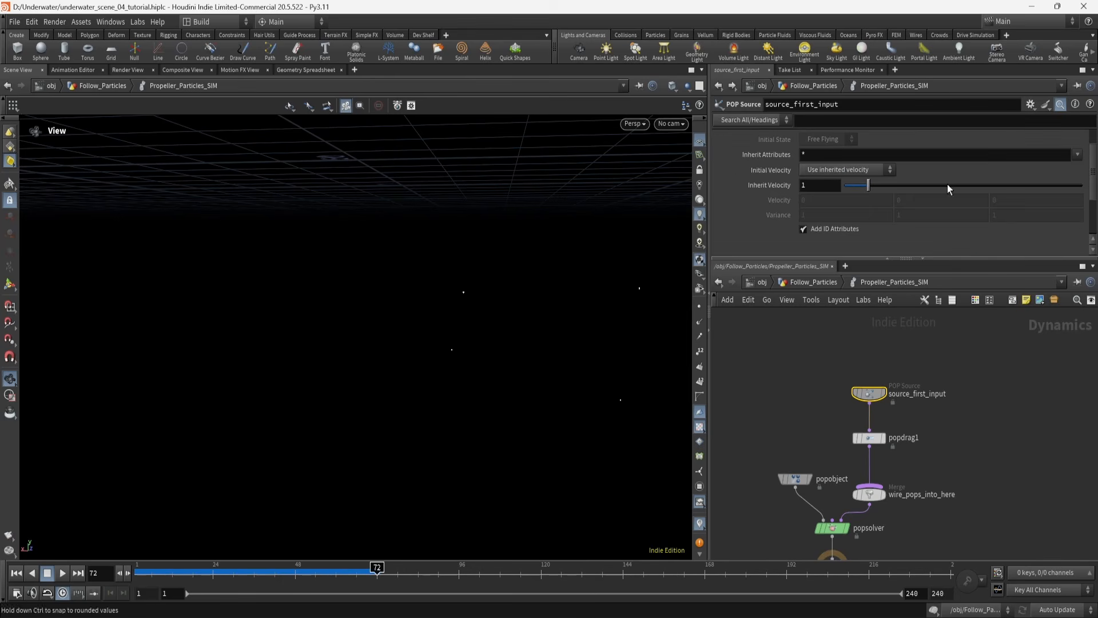
Check the air resistance setting of popdrag1 and return to the Follow_Particles network
middle_click_drag(798, 400, 818, 320)
left_click(869, 358)
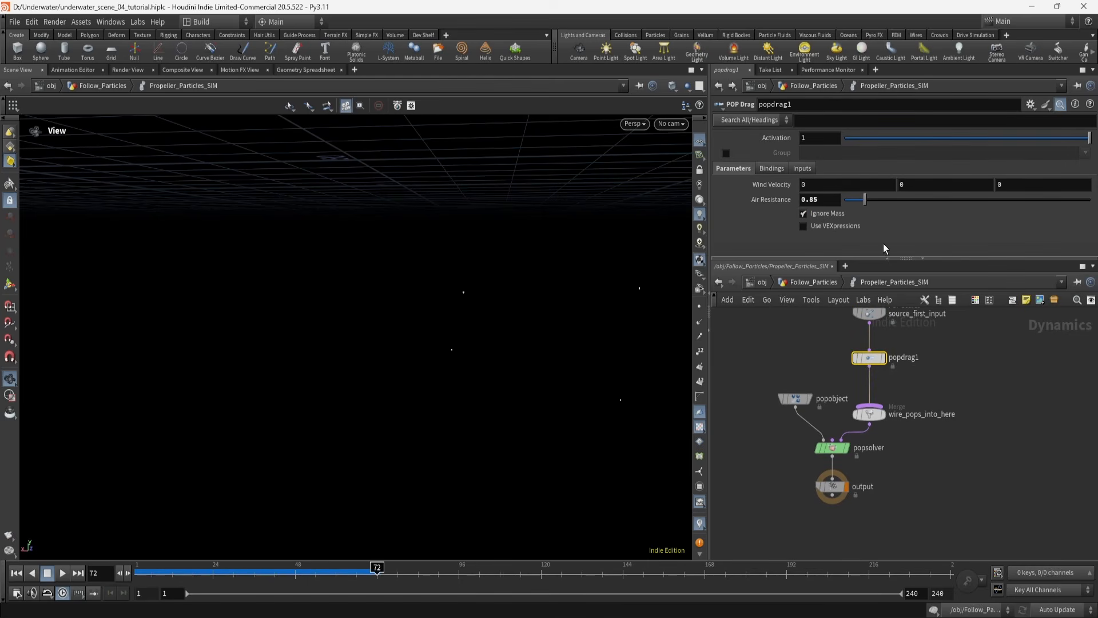
mouse_move(757, 207)
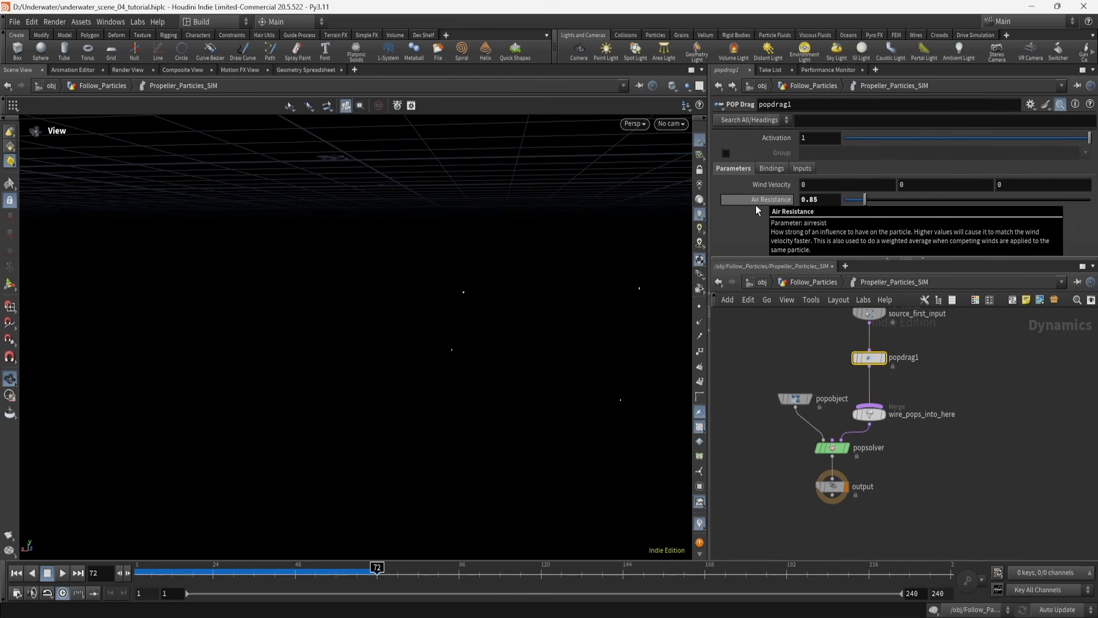
left_click(803, 360)
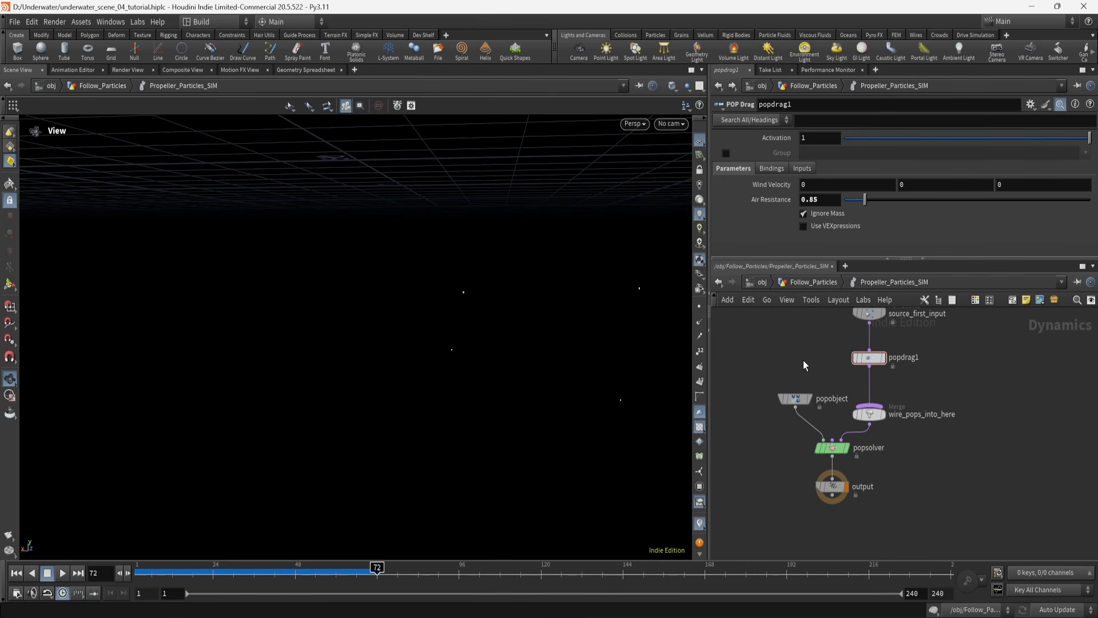
left_click(808, 287)
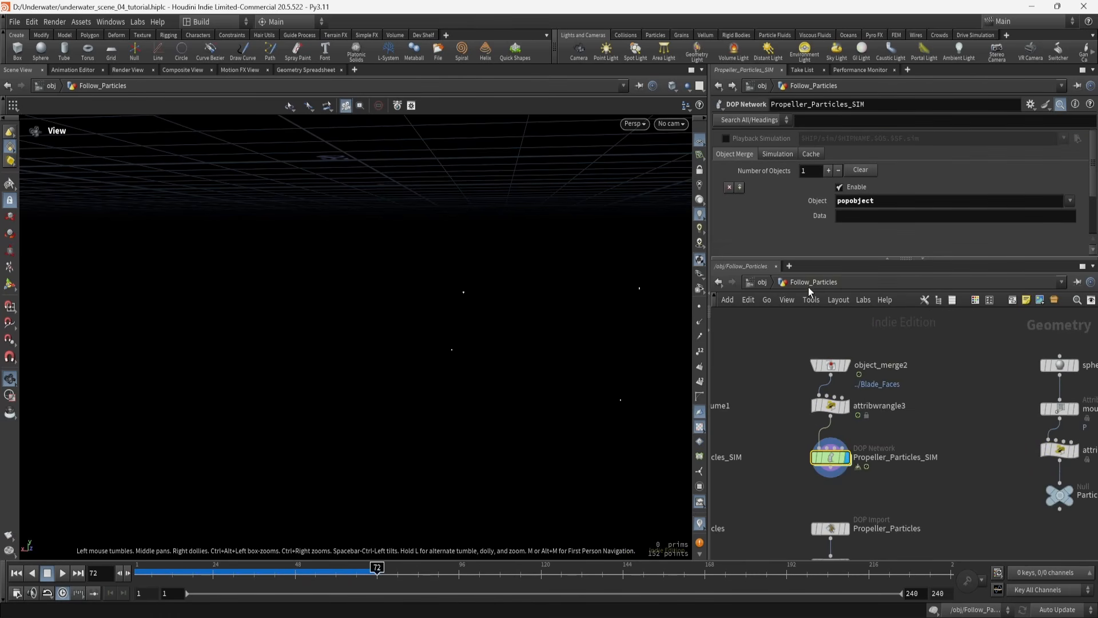
Display the Ambient_Particles_SIM DOP network and frame the whole particle volume in the viewport
middle_click_drag(770, 354, 809, 441)
left_click(856, 434)
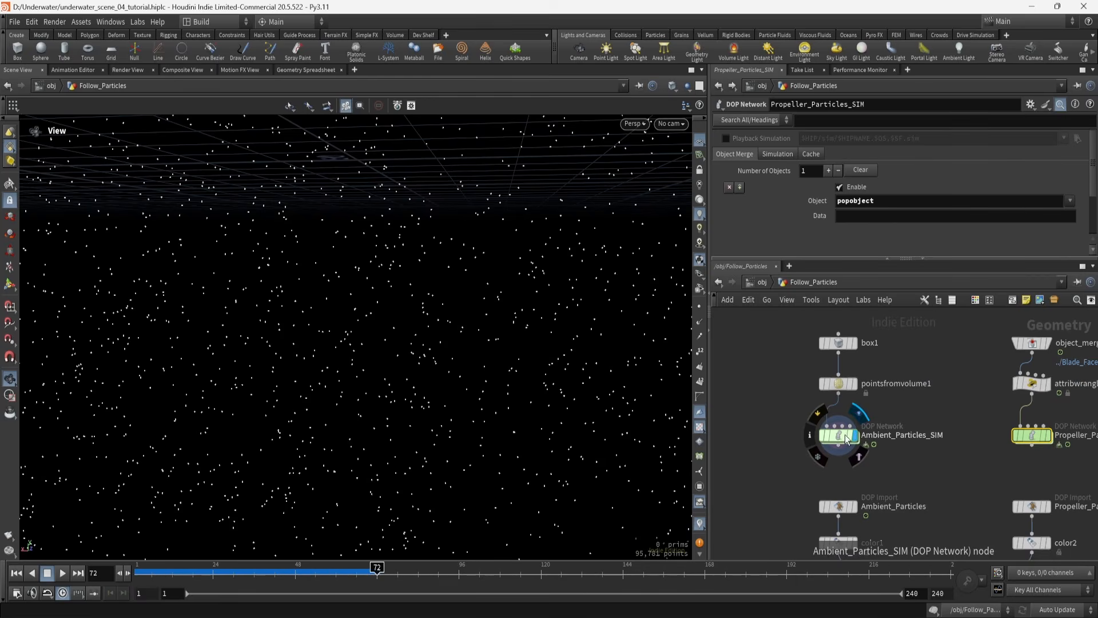
left_click(853, 435)
key("space+f")
left_click_drag(406, 301, 381, 299)
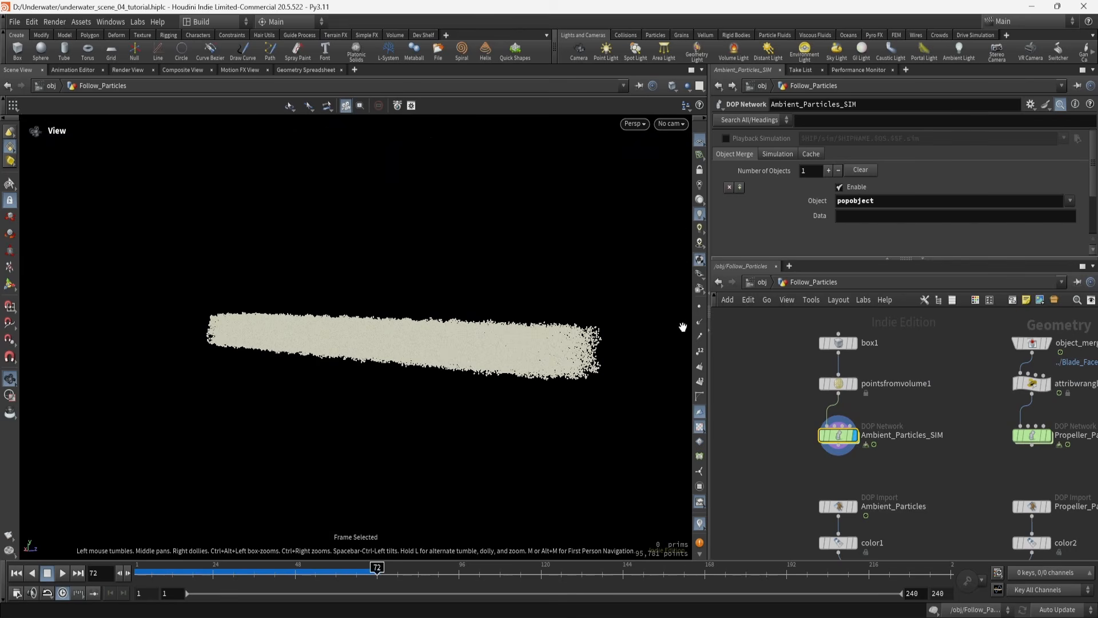
Display box1 and pointsfromvolume1, and review the point separation and jitter scale of pointsfromvolume1
left_click(781, 404)
middle_click_drag(779, 404, 793, 388)
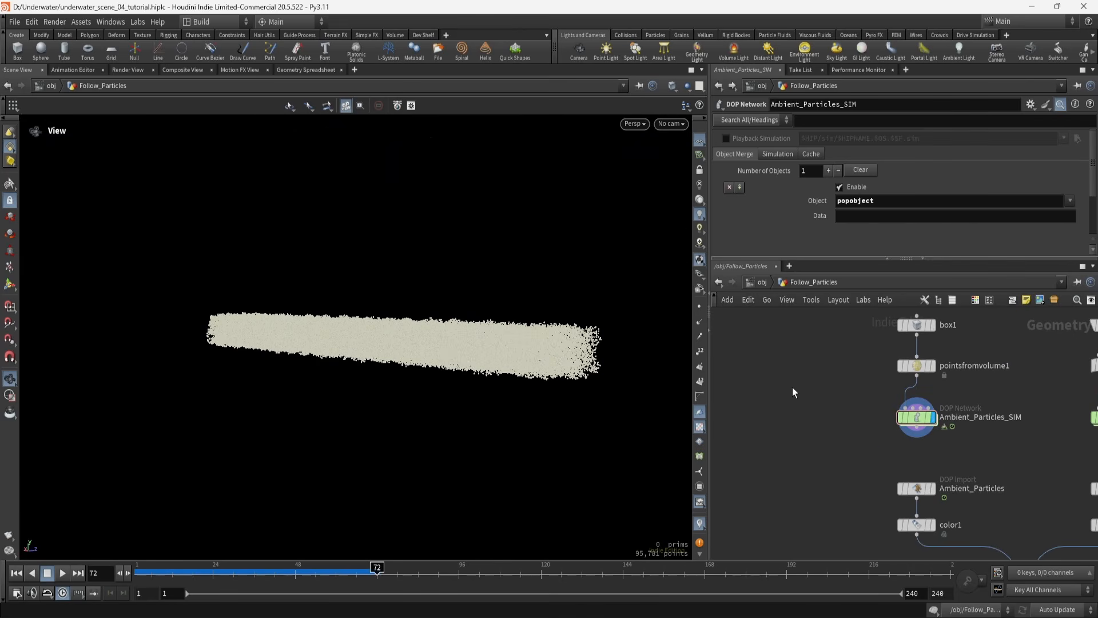
left_click(931, 325)
left_click(928, 367)
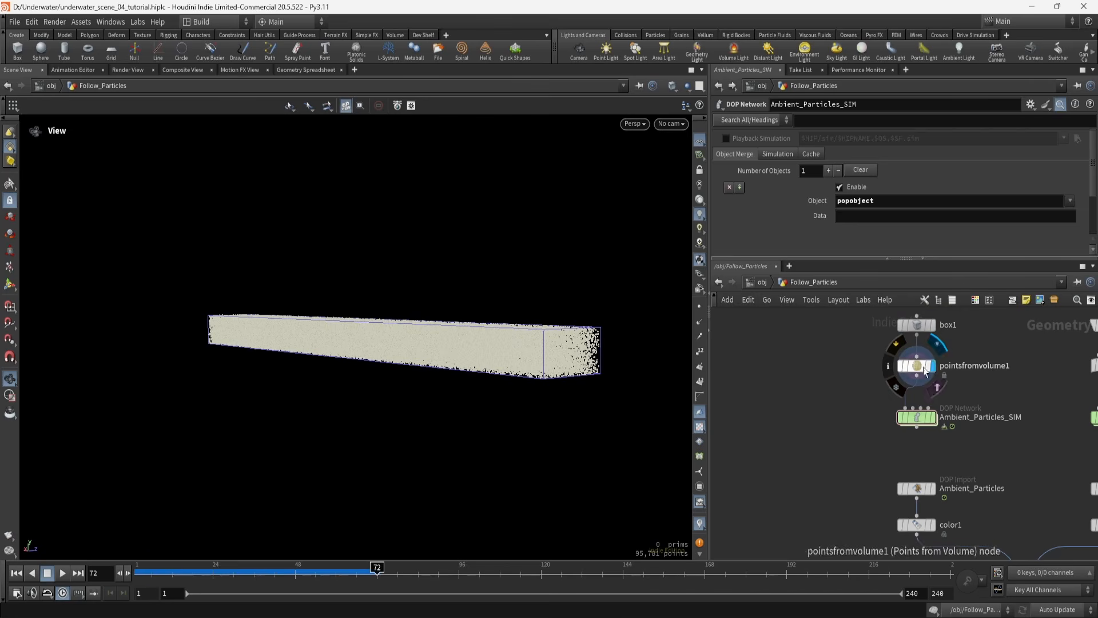
left_click(925, 370)
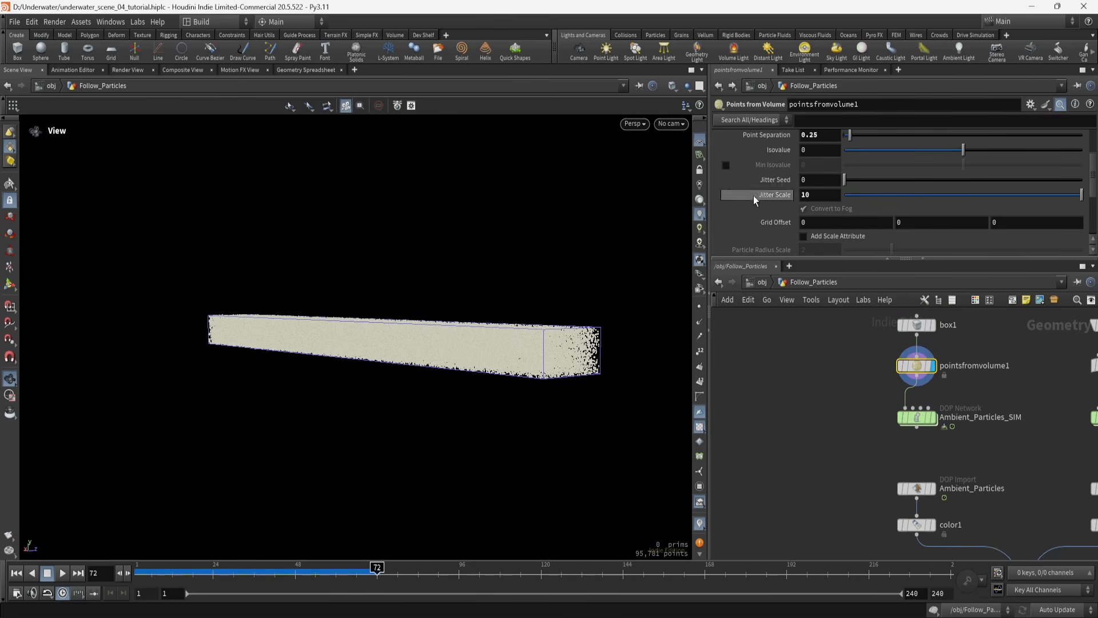
Display the add1 node below Blade_Faces and frame its propeller blade points in the viewport
middle_click_drag(868, 450, 914, 454)
middle_click_drag(773, 434, 1016, 415)
middle_click_drag(875, 409, 997, 394)
scroll(843, 475, "down", 1)
middle_click_drag(839, 491, 850, 401)
middle_click_drag(831, 468, 846, 384)
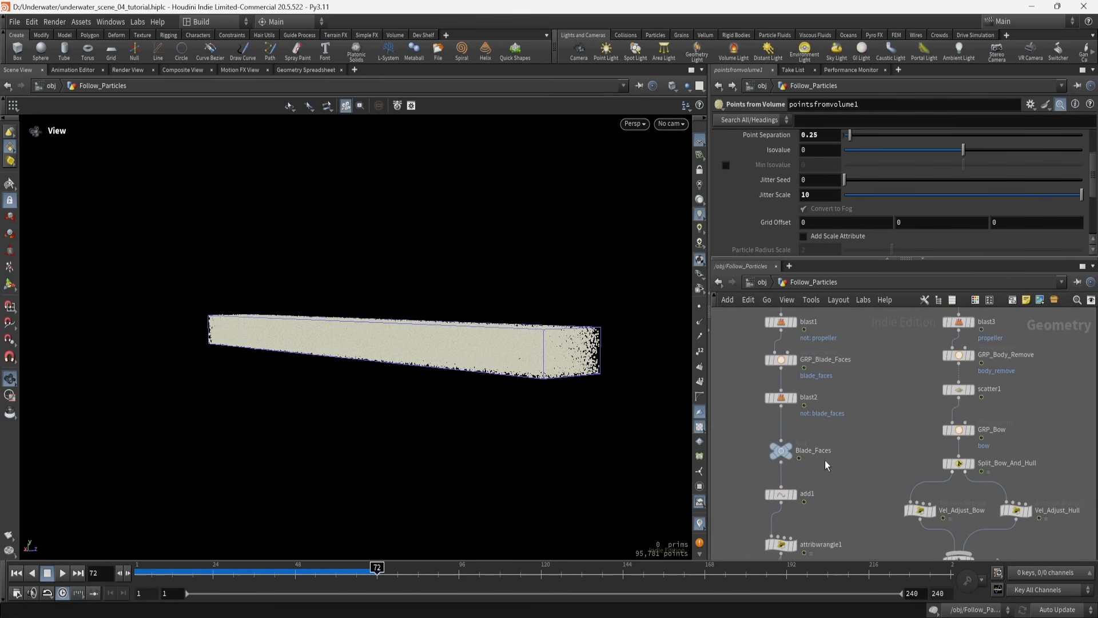
left_click(790, 457)
left_click(795, 494)
type("f")
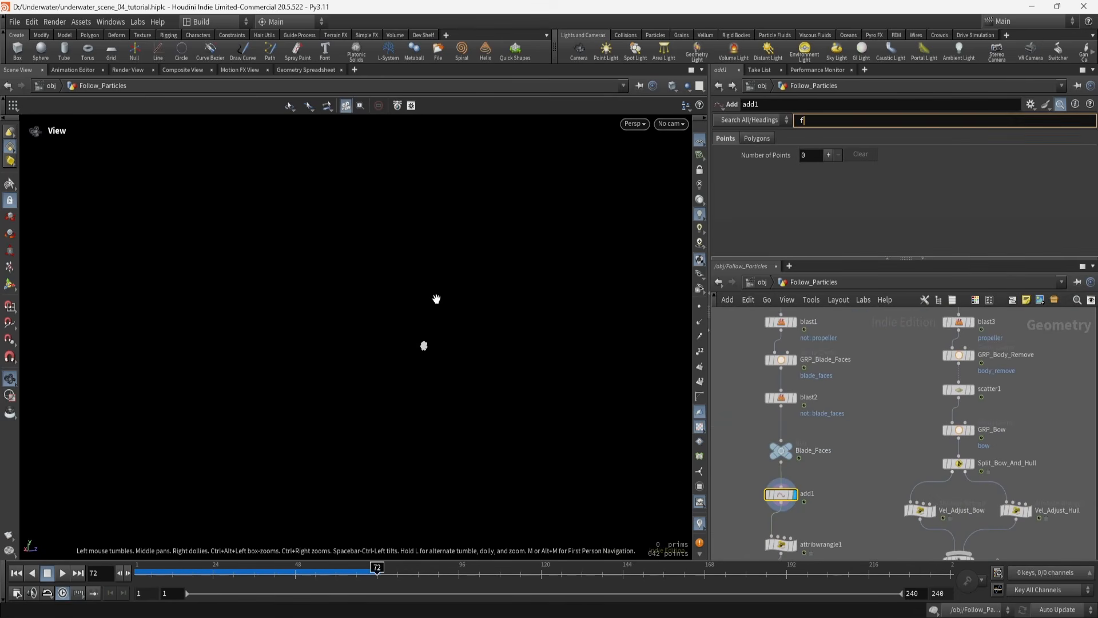
left_click(456, 338)
key("f")
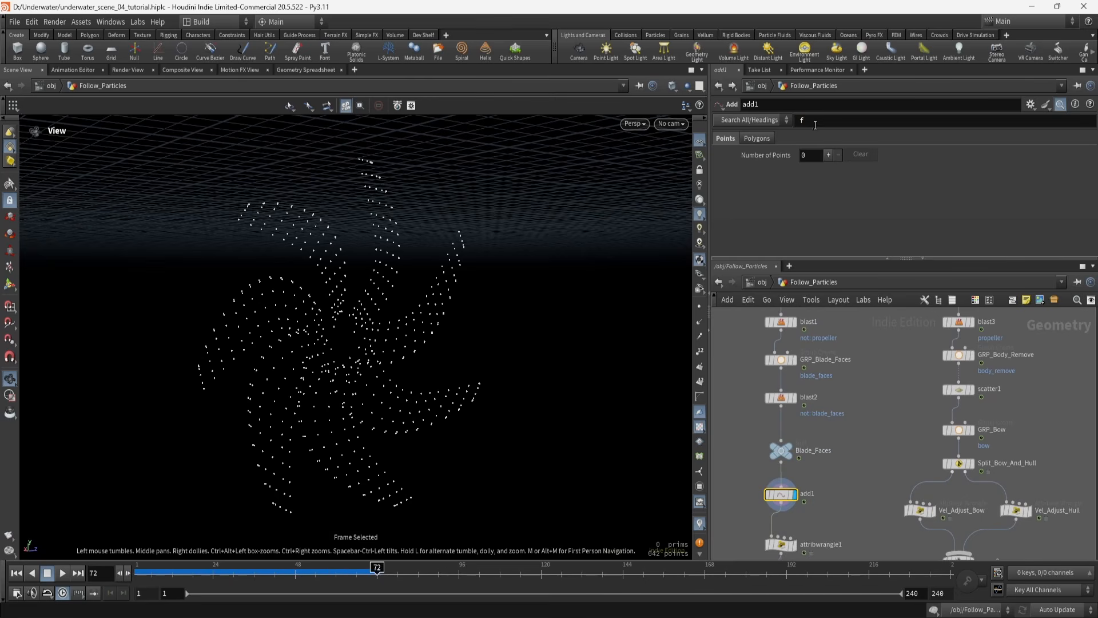
Clear the stray parameter search filter on the add1 node
left_click_drag(815, 125, 757, 115)
key("BackSpace")
left_click(860, 401)
Display attribwrangle1 below add1 and review its velocity VEX code and Velocity Scale
middle_click_drag(860, 464, 879, 385)
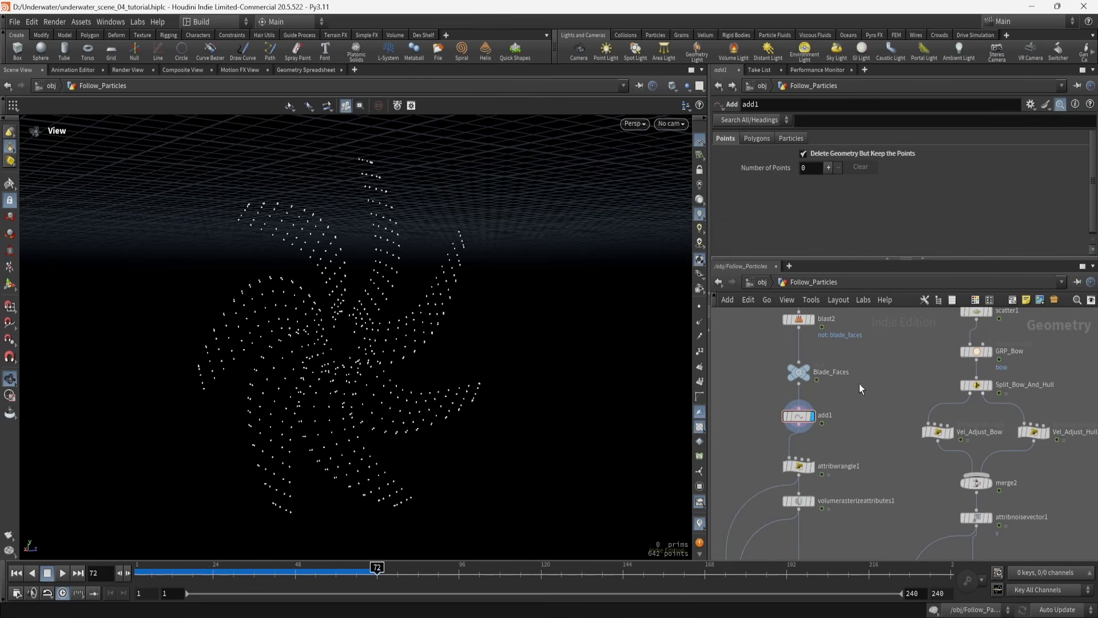
left_click(815, 469)
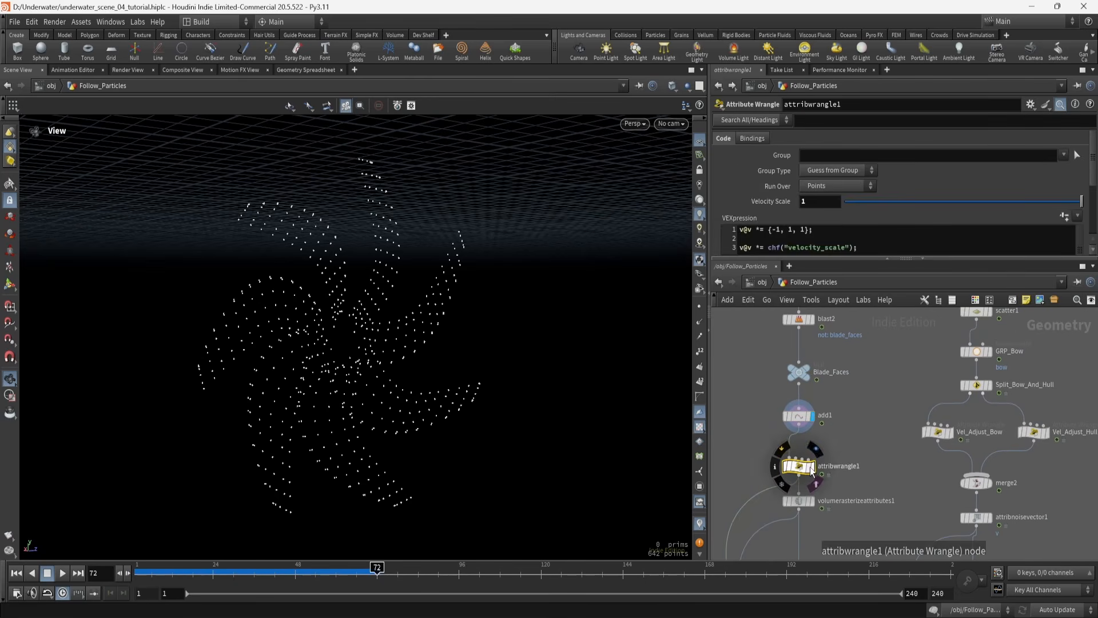
scroll(842, 189, "down", 2)
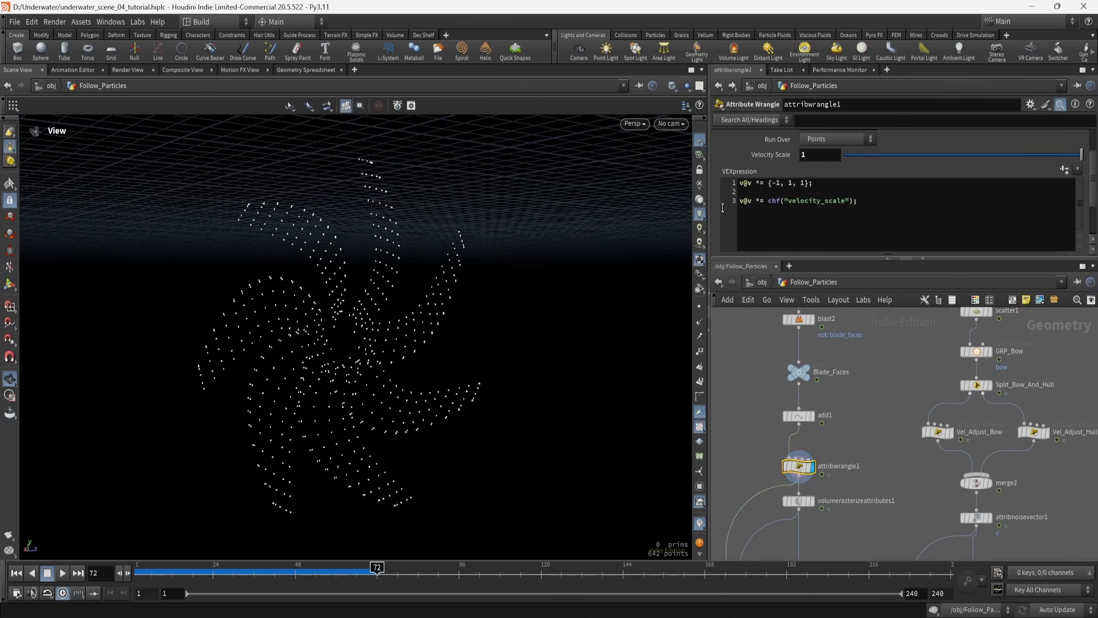
left_click_drag(394, 321, 457, 325)
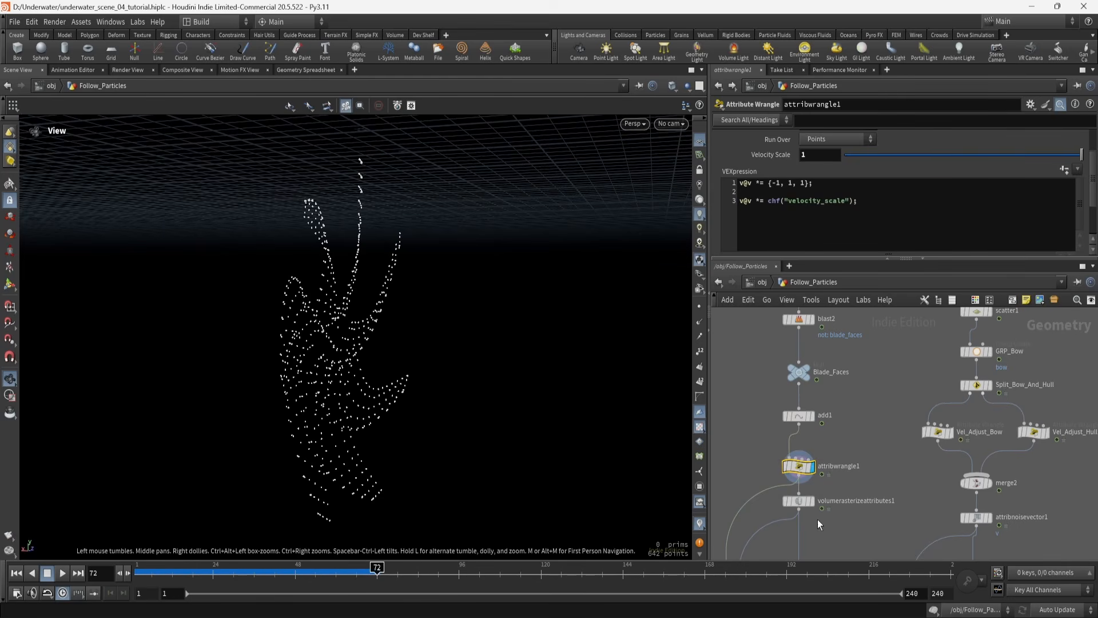
Display volumerasterizeattributes1 and examine its attribute and voxel settings and the bounds of its volume
left_click(813, 502)
left_click(795, 504)
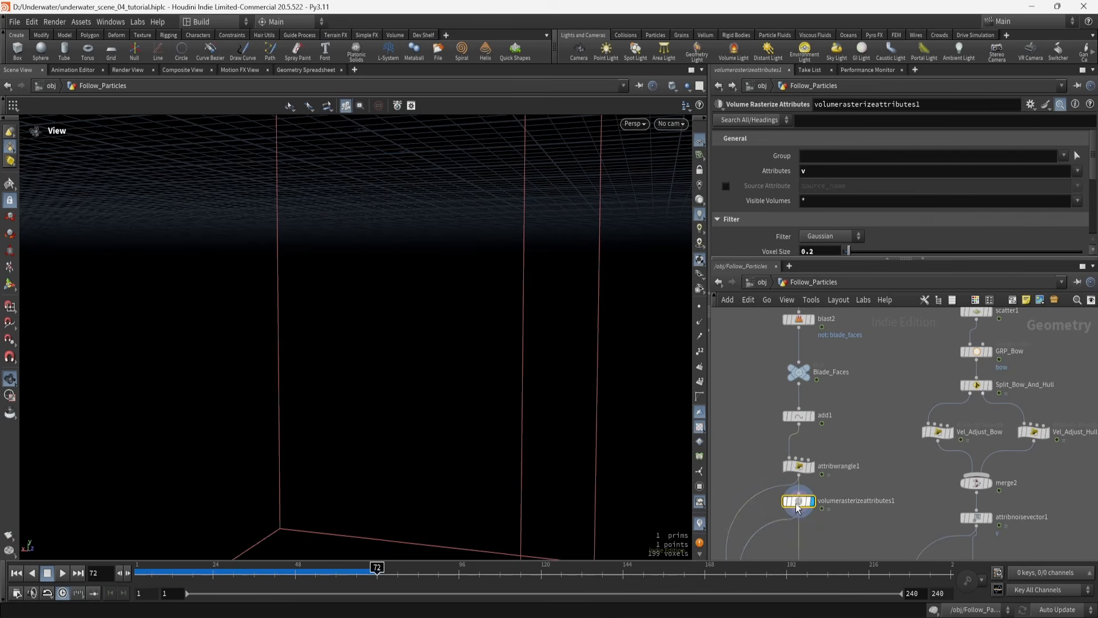
middle_click_drag(856, 534, 920, 405)
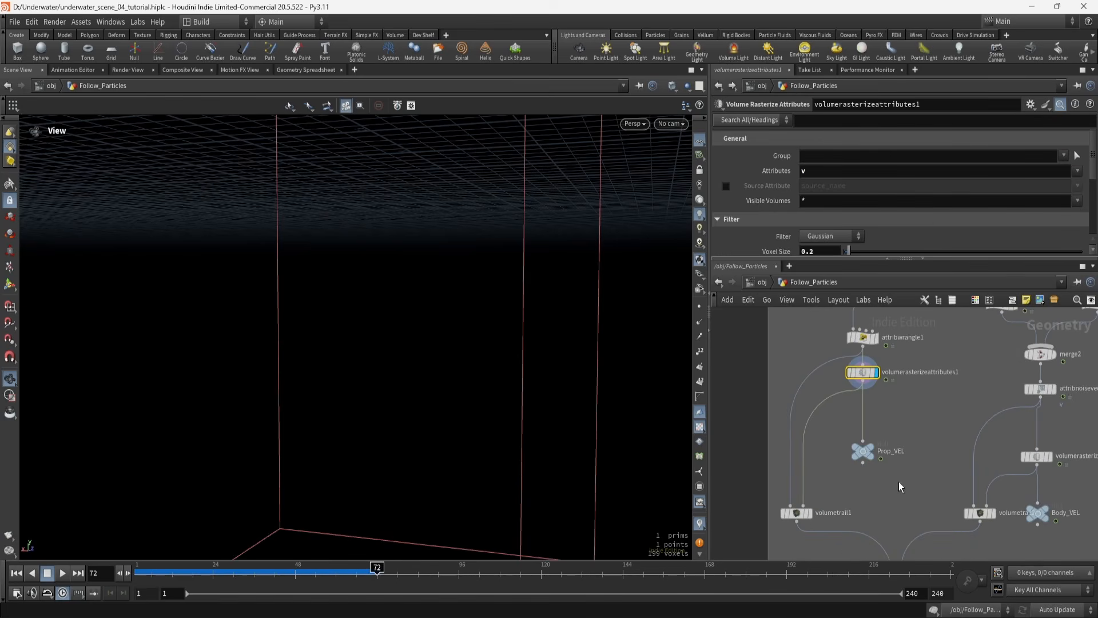
left_click_drag(559, 351, 682, 414)
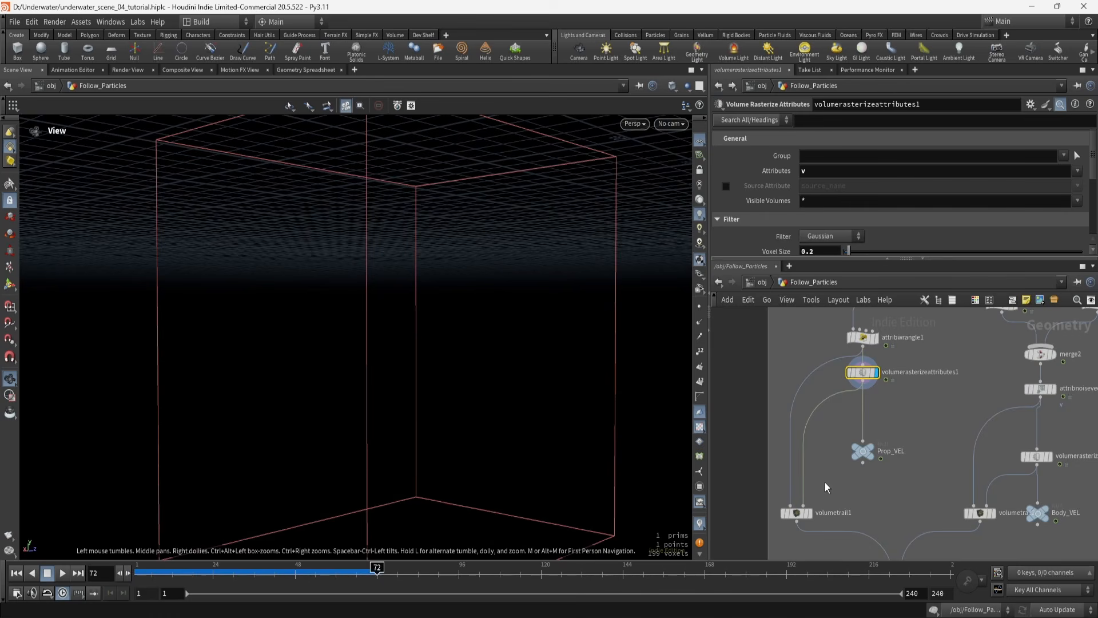
Display volumetrail1 with its parameters and inspect the propeller velocity trails
left_click(809, 513)
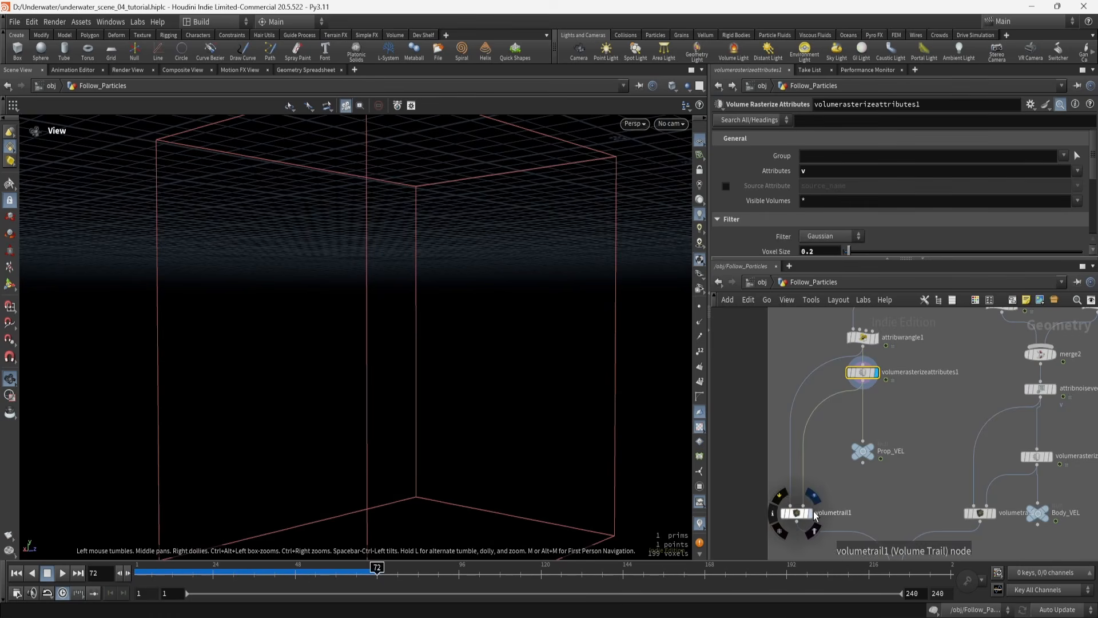
left_click(795, 514)
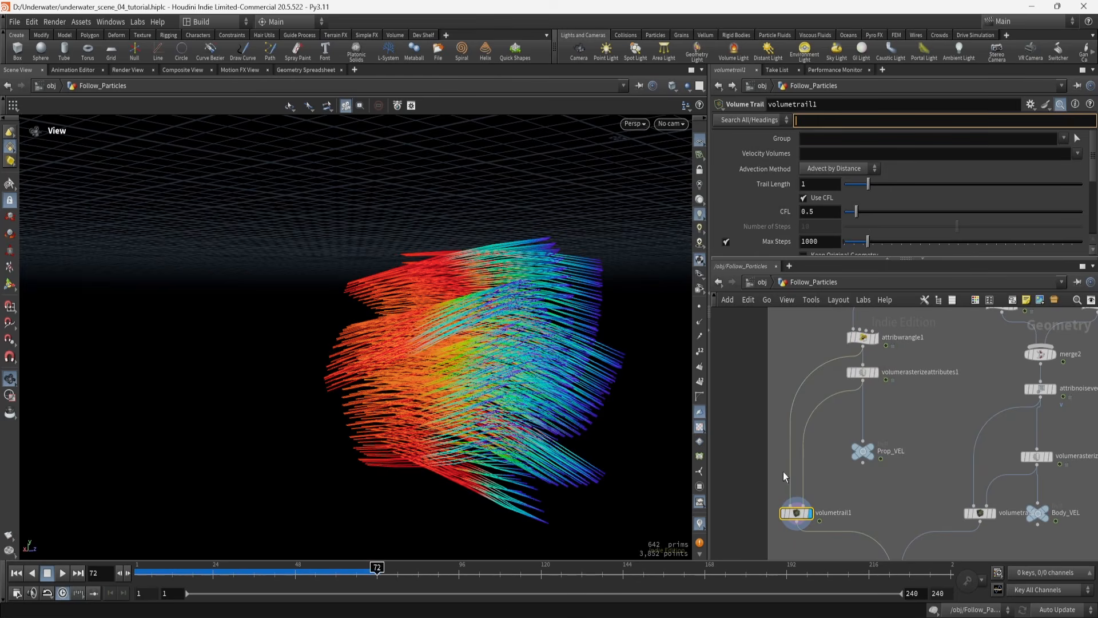
left_click_drag(462, 363, 504, 363)
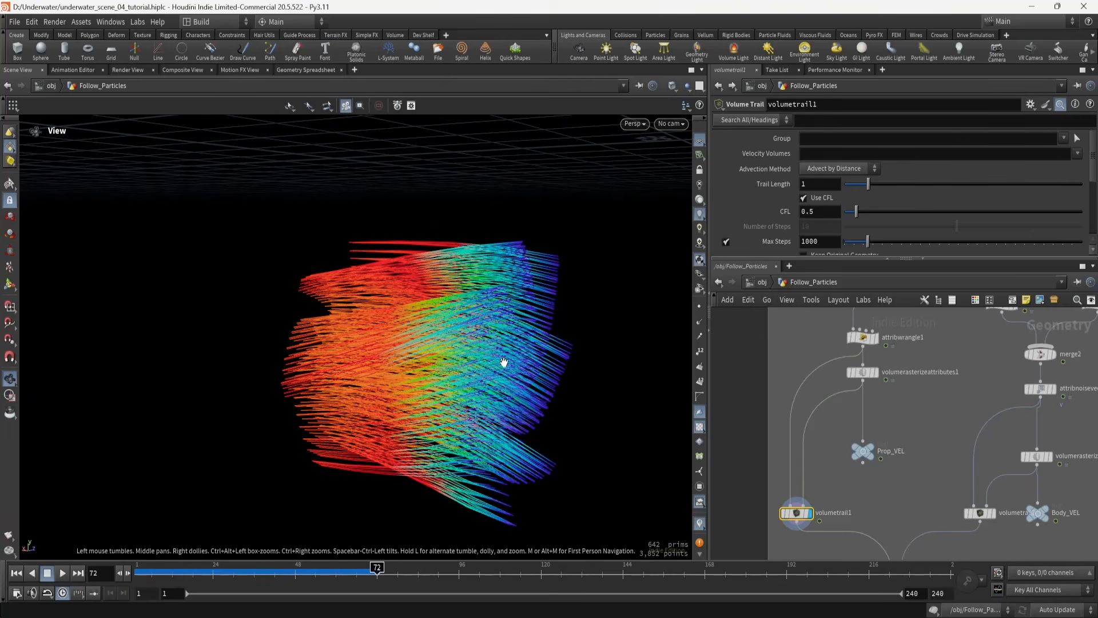
Compare the Prop_VEL null with the volumetrail1 trails, finishing with Prop_VEL displayed and selected
left_click(869, 450)
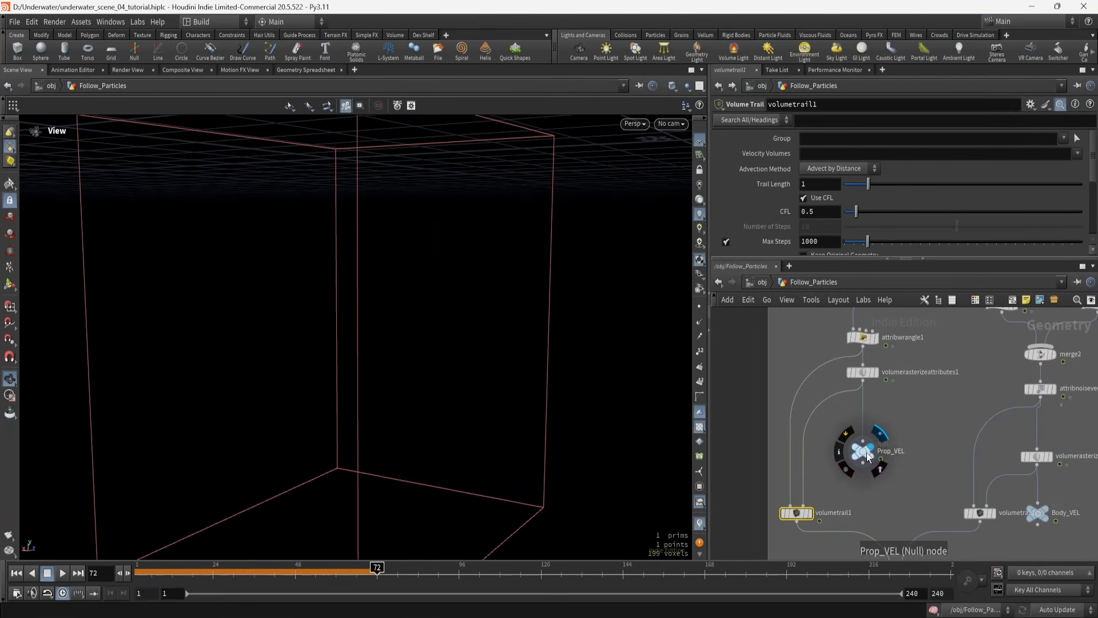
left_click(809, 512)
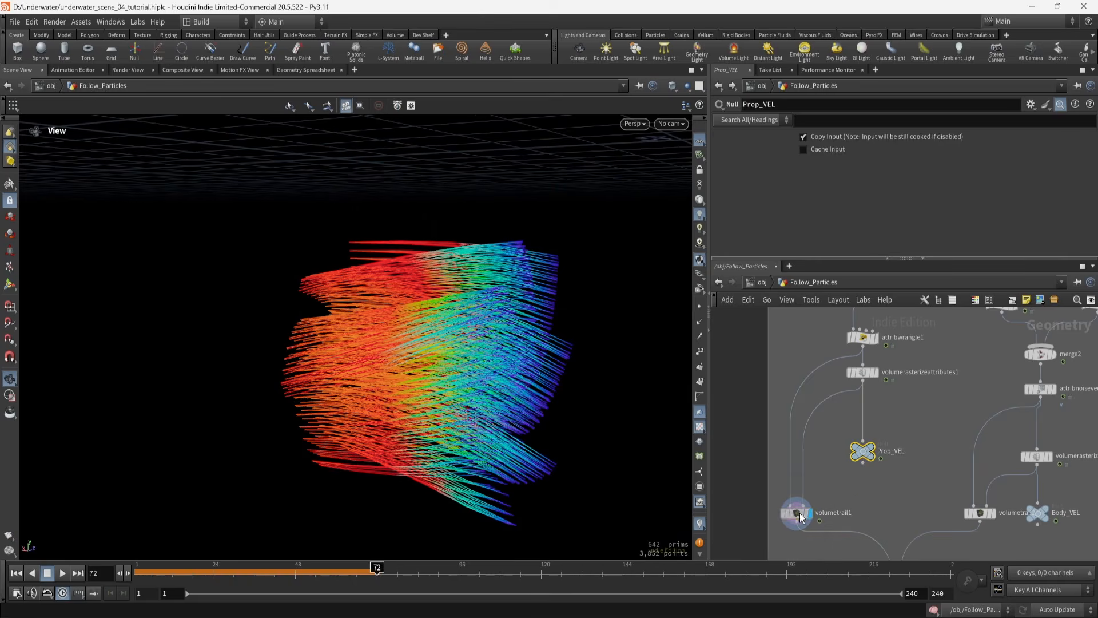
left_click_drag(524, 389, 501, 385)
scroll(883, 429, "down", 1)
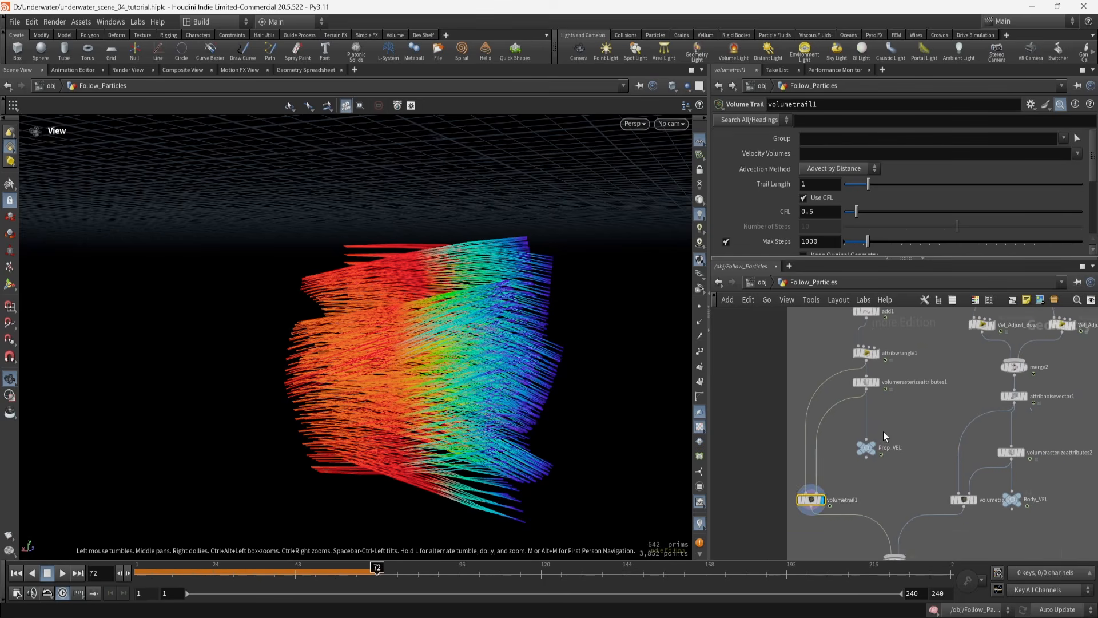
middle_click_drag(938, 447, 873, 462)
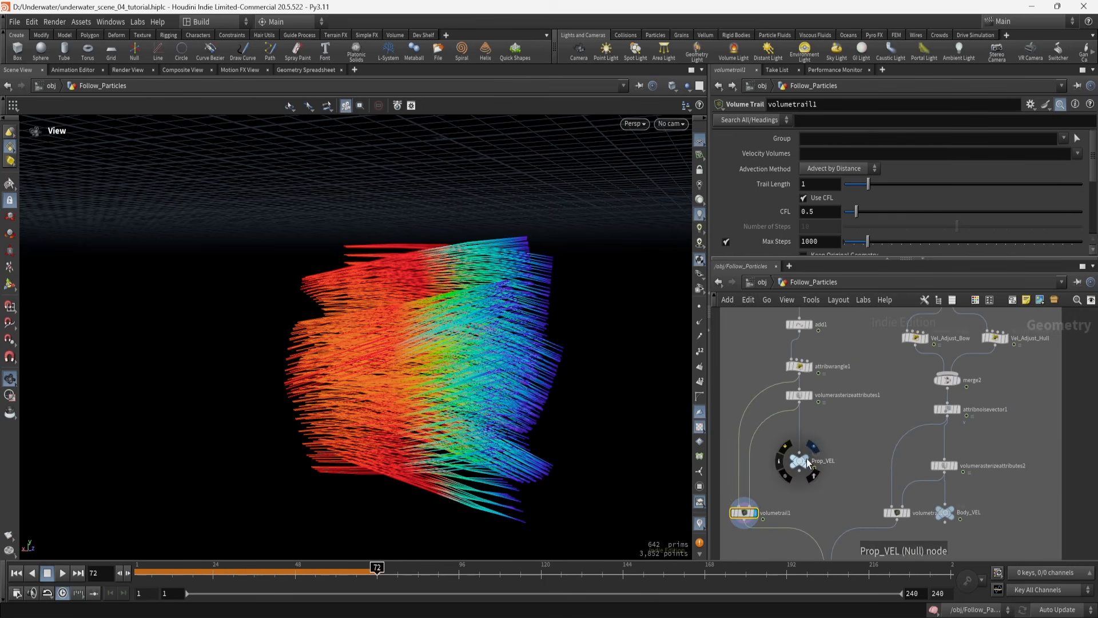
left_click(803, 461)
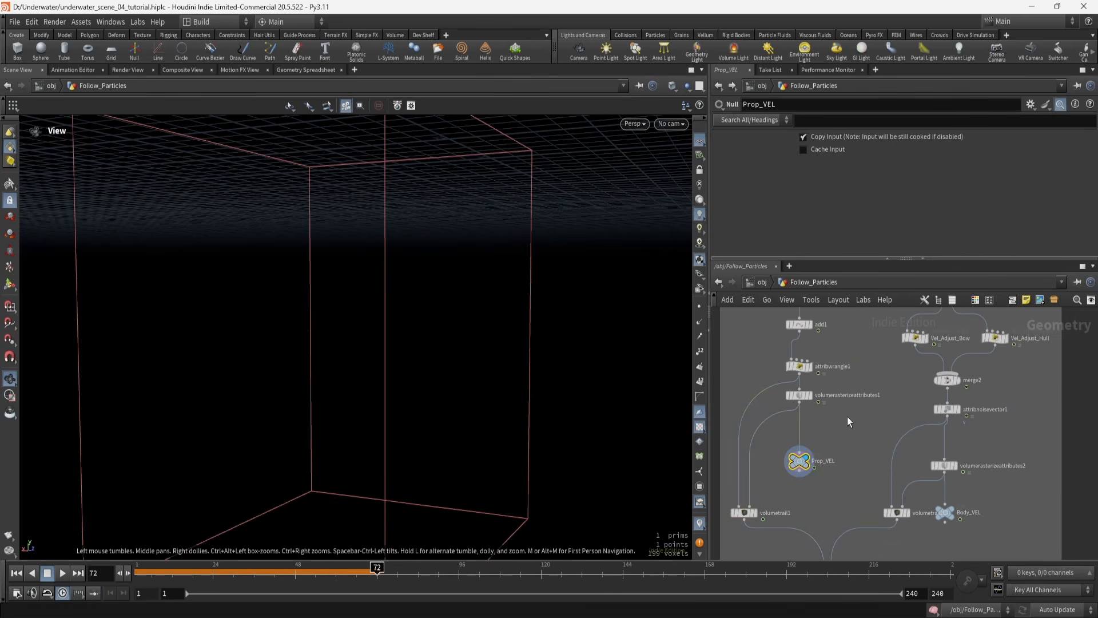
Display the blast3 node in the body branch and frame the submarine without its propeller
middle_click_drag(865, 421, 820, 475)
middle_click_drag(839, 357, 808, 475)
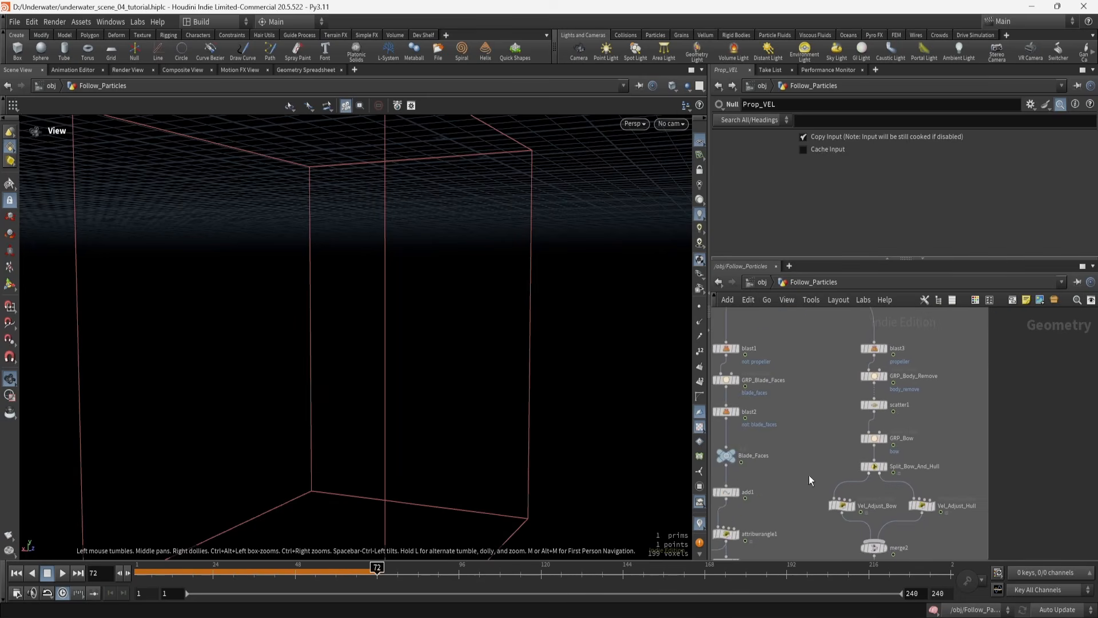
middle_click_drag(834, 392, 846, 442)
left_click(902, 402)
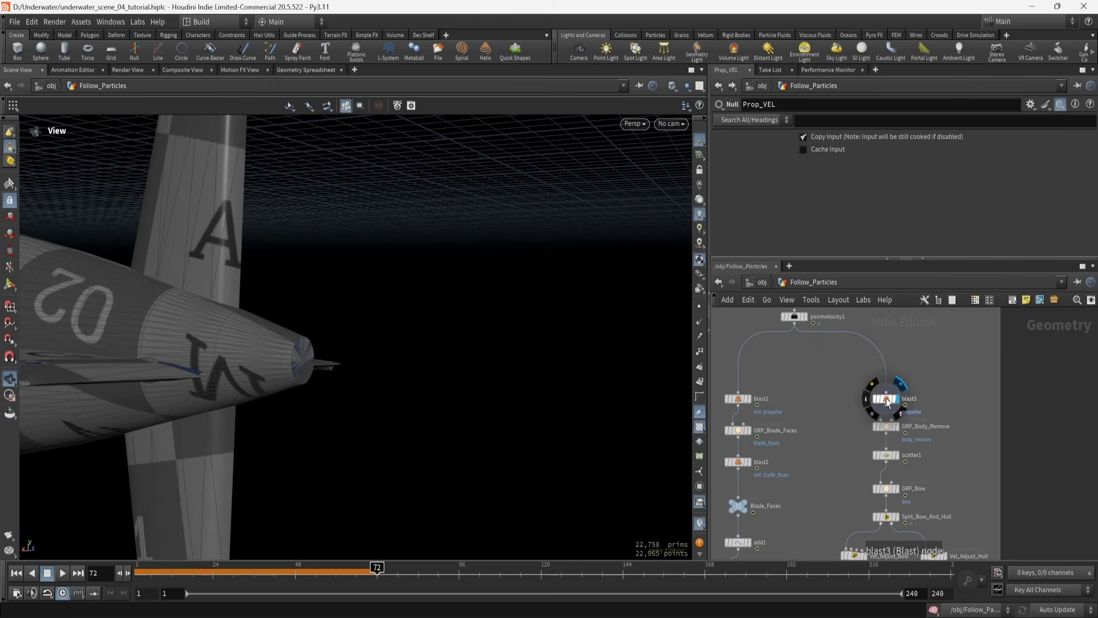
left_click(886, 398)
key("f")
left_click_drag(469, 325, 595, 328)
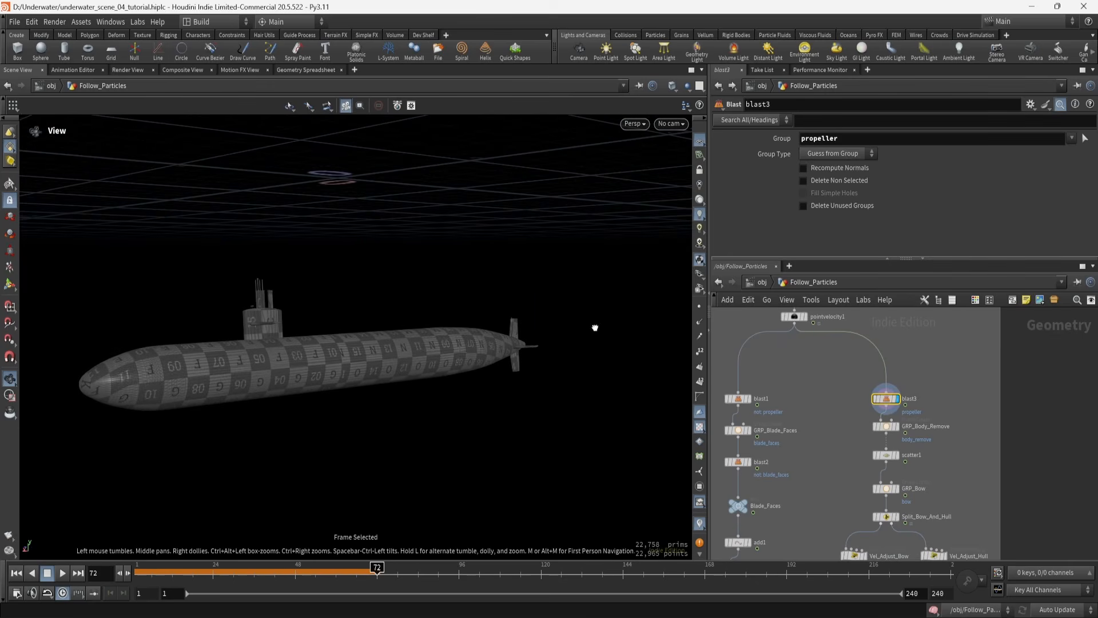
Display GRP_Body_Remove and scatter1 in turn, reviewing the group settings and the points scattered over the submarine body
left_click(902, 426)
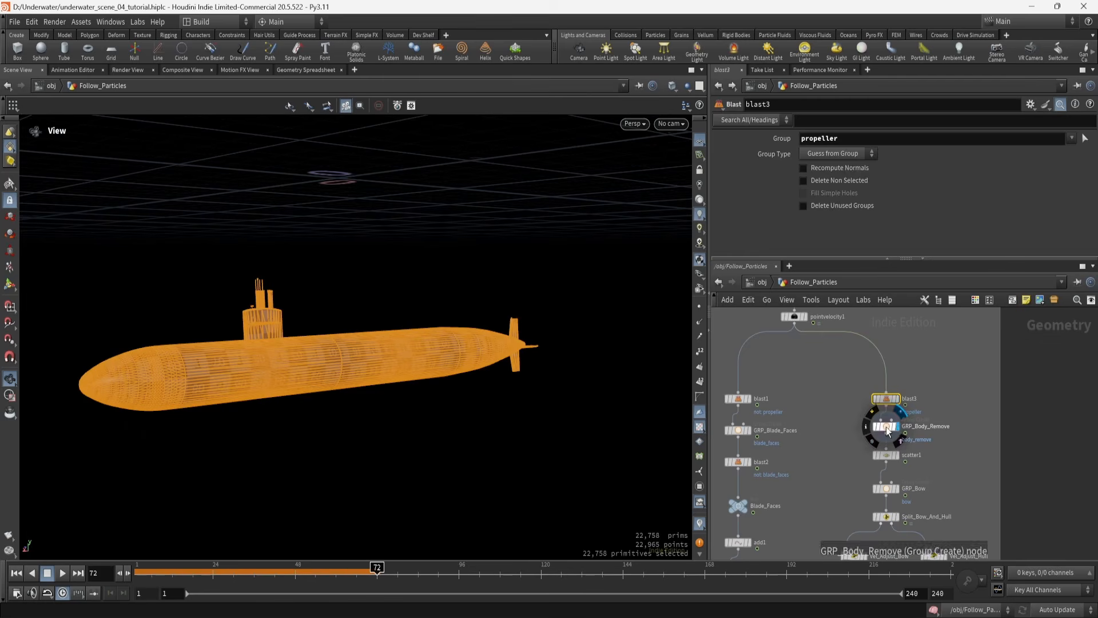
left_click(886, 426)
left_click(902, 460)
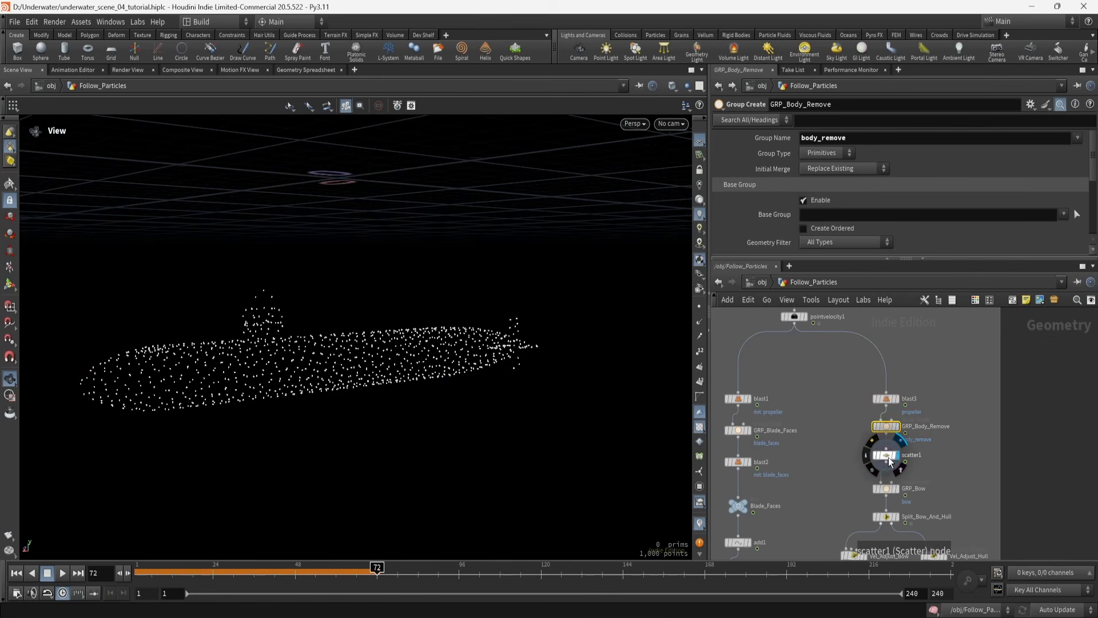
left_click(887, 456)
mouse_move(274, 343)
left_mouse_down()
mouse_move(380, 332)
mouse_move(259, 342)
left_mouse_up()
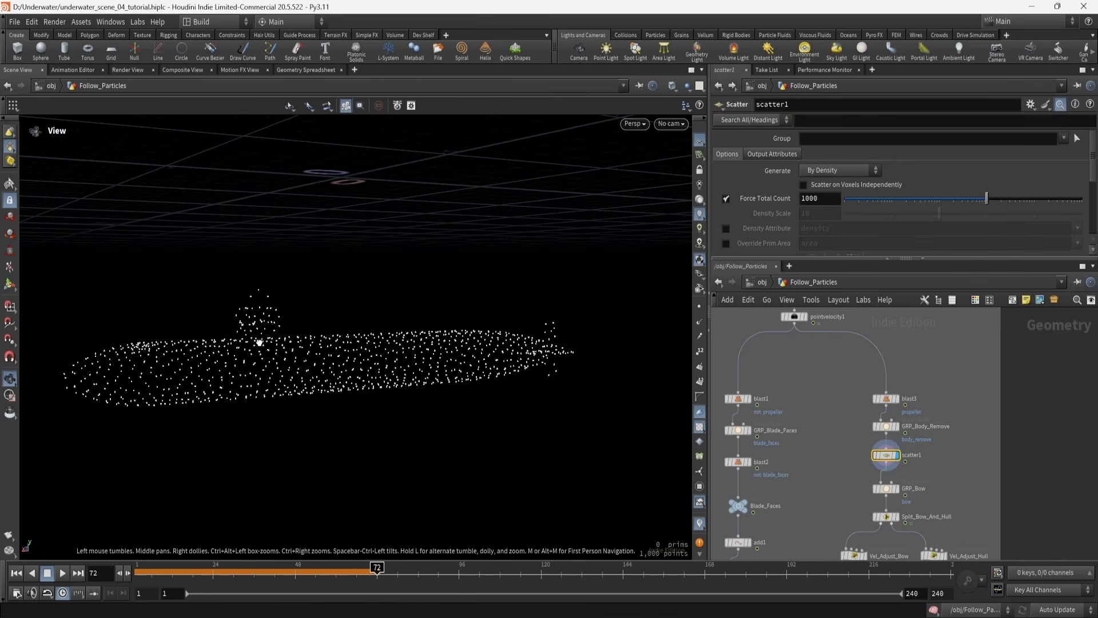
Display GRP_Bow and Split_Bow_And_Hull in turn, reviewing how the bow points are grouped and separated
middle_click_drag(884, 473, 866, 434)
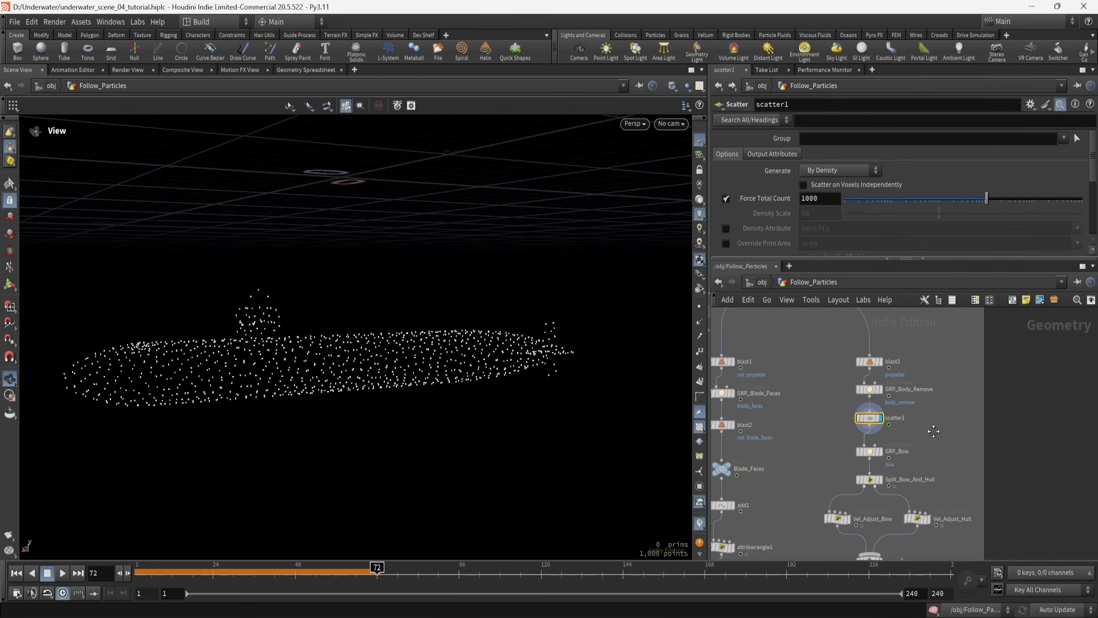
left_click(880, 451)
left_click(874, 452)
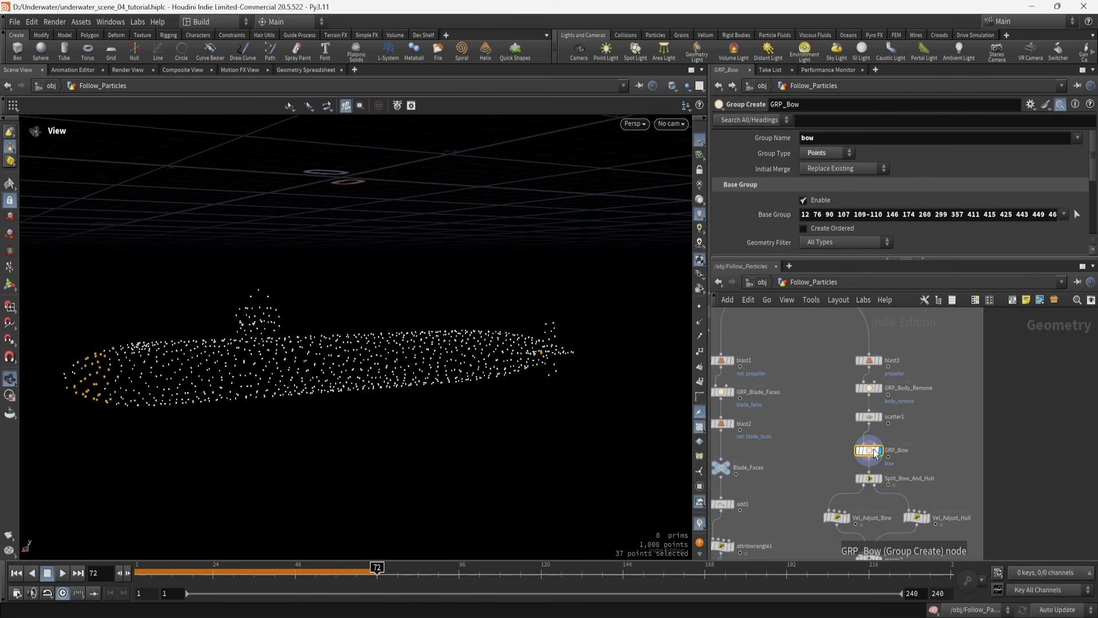
left_click(883, 478)
left_click(869, 478)
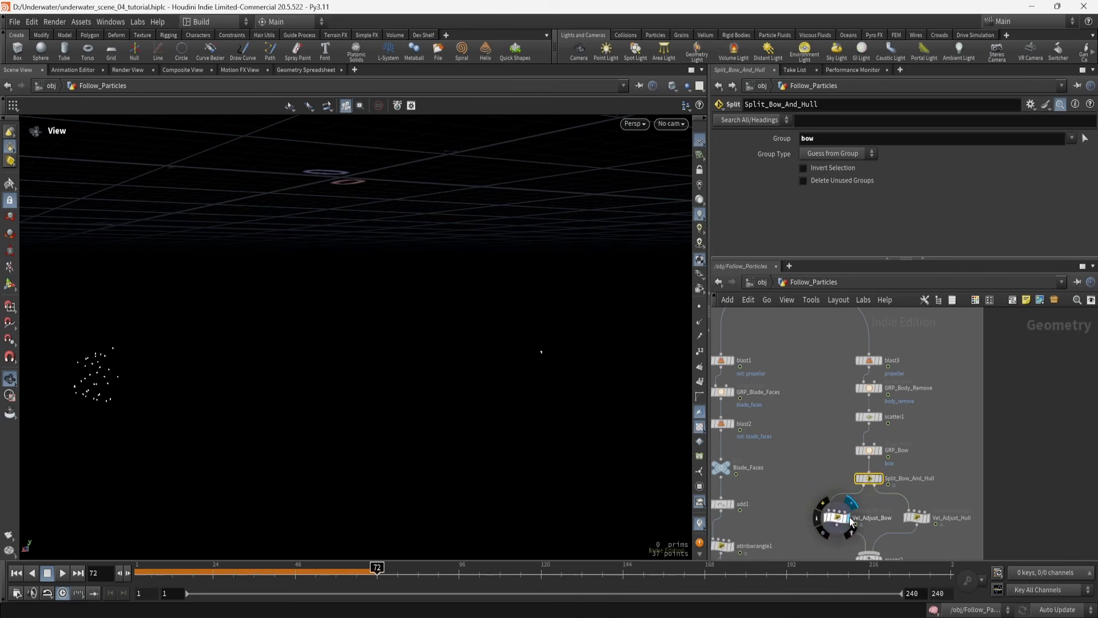
Review the Vel_Adjust_Bow wrangle and display the body branch's Volume Trail beside Body_VEL
left_click(849, 519)
middle_click_drag(788, 496, 799, 424)
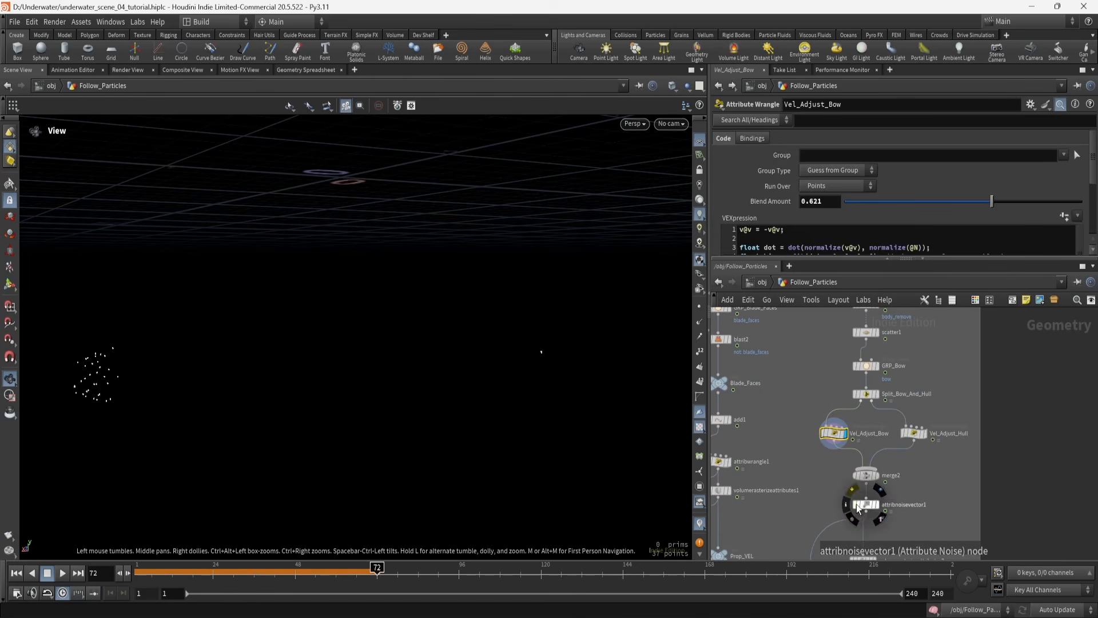
middle_click_drag(838, 471, 835, 397)
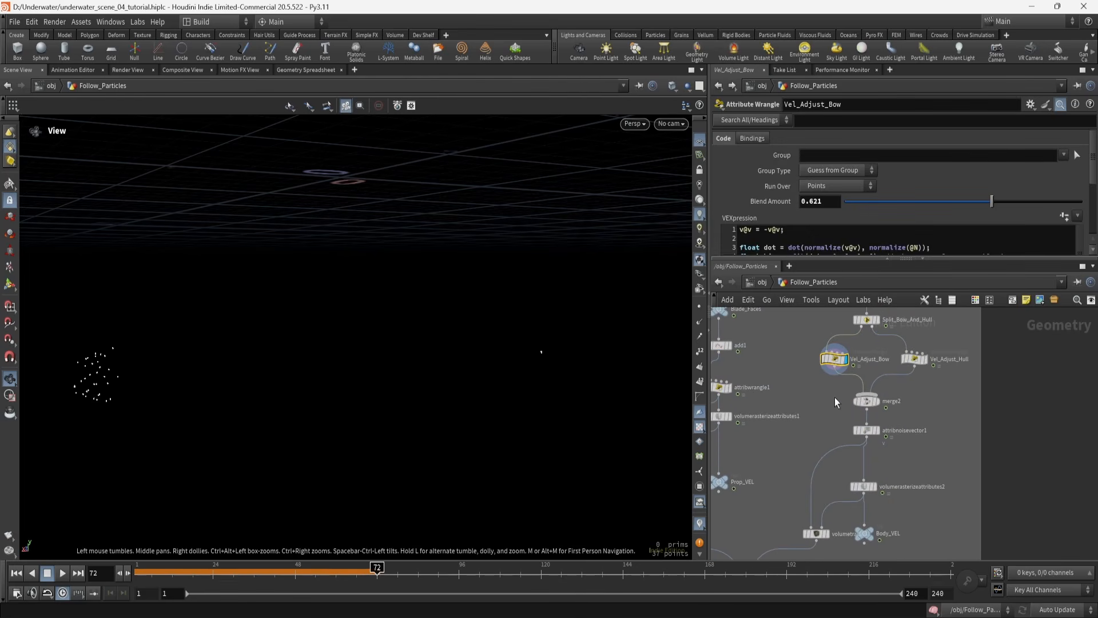
left_click(827, 534)
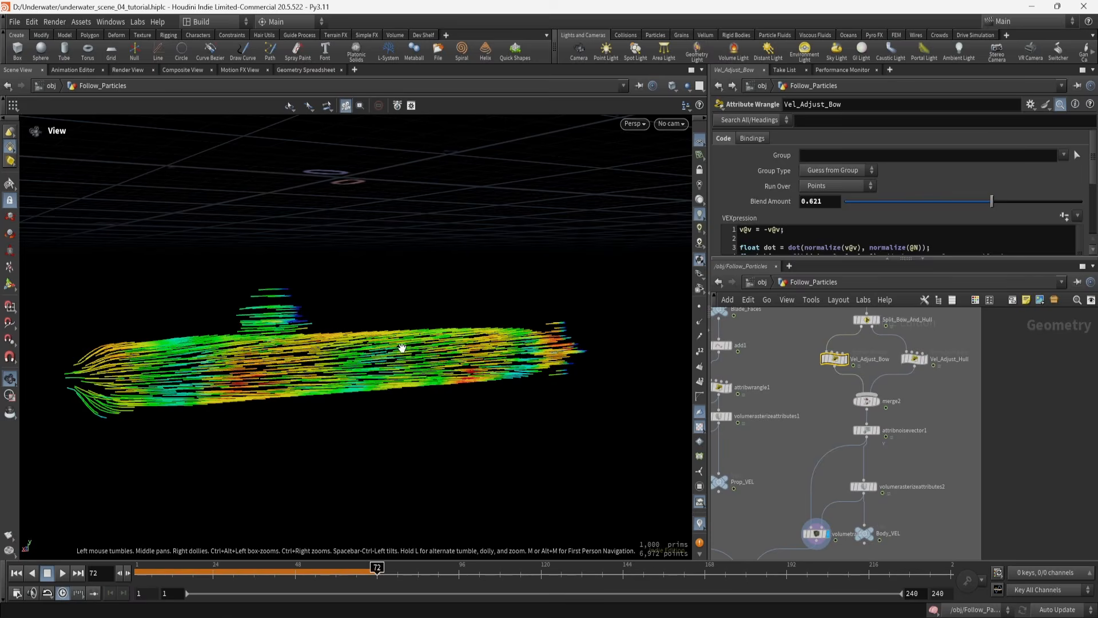
Set the Blend Amount of the Vel_Adjust_Bow wrangle to 0.713 while examining the velocity trails around the bow
left_click_drag(403, 348, 331, 338)
scroll(365, 338, "up", 8)
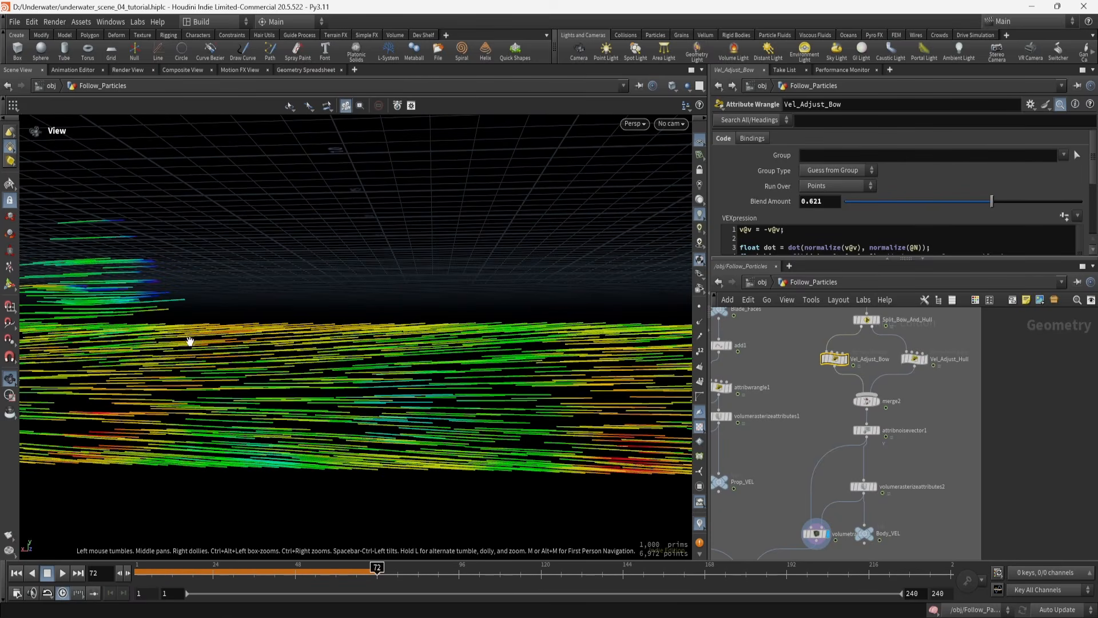
left_click_drag(355, 355, 427, 377)
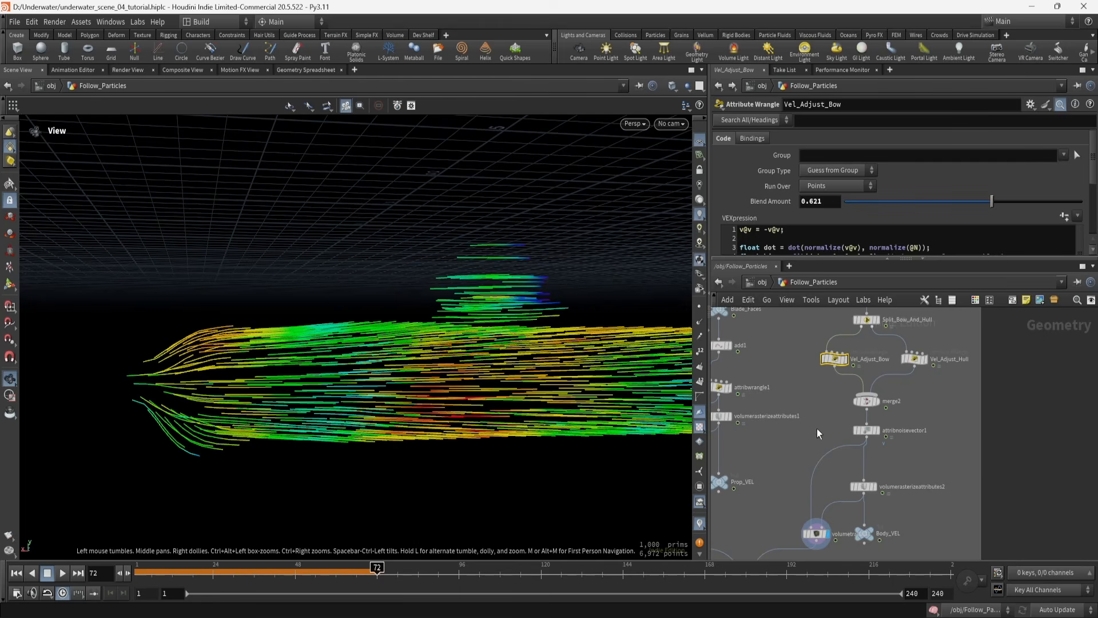
middle_click_drag(932, 397, 931, 458)
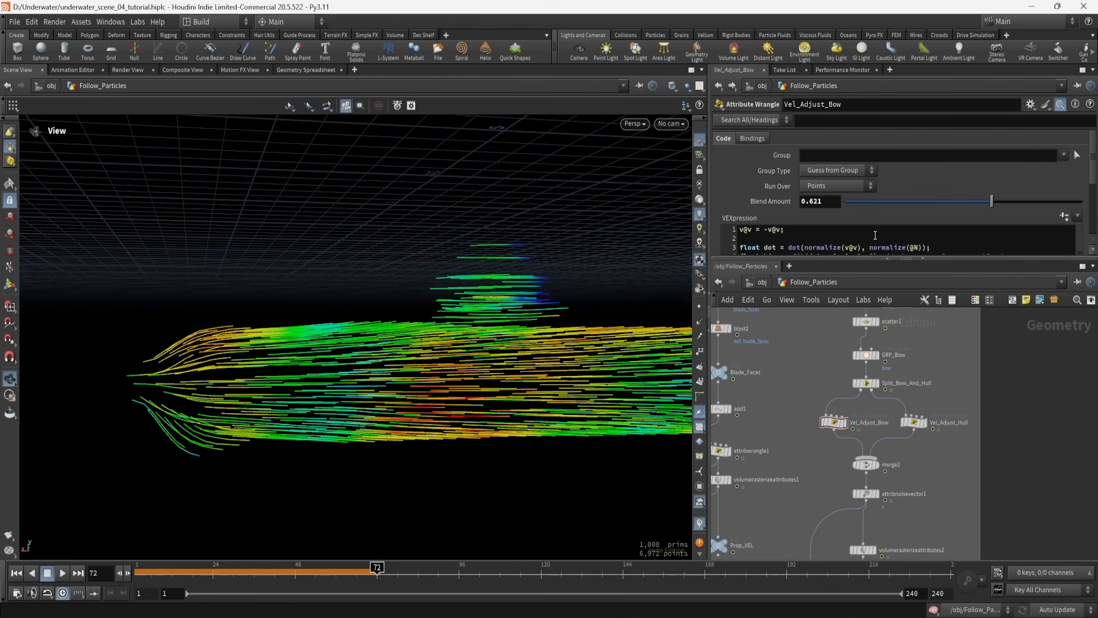
scroll(875, 235, "down", 2)
scroll(875, 235, "down", 1)
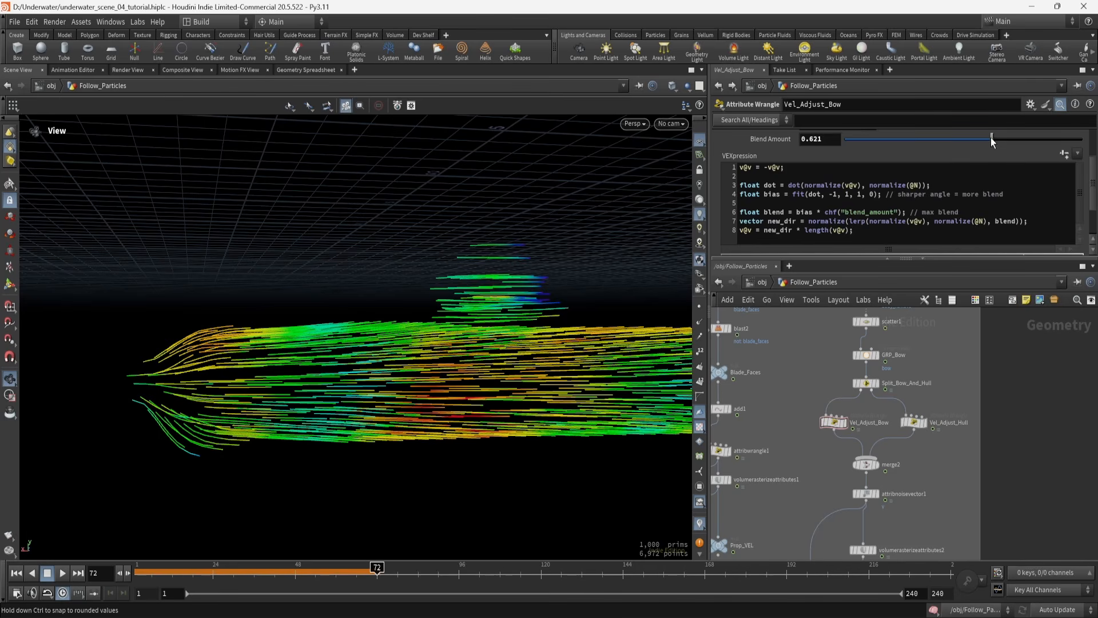
mouse_move(990, 137)
left_mouse_down()
mouse_move(1052, 137)
mouse_move(953, 135)
mouse_move(1036, 141)
mouse_move(963, 138)
mouse_move(1003, 142)
mouse_move(993, 141)
left_mouse_up()
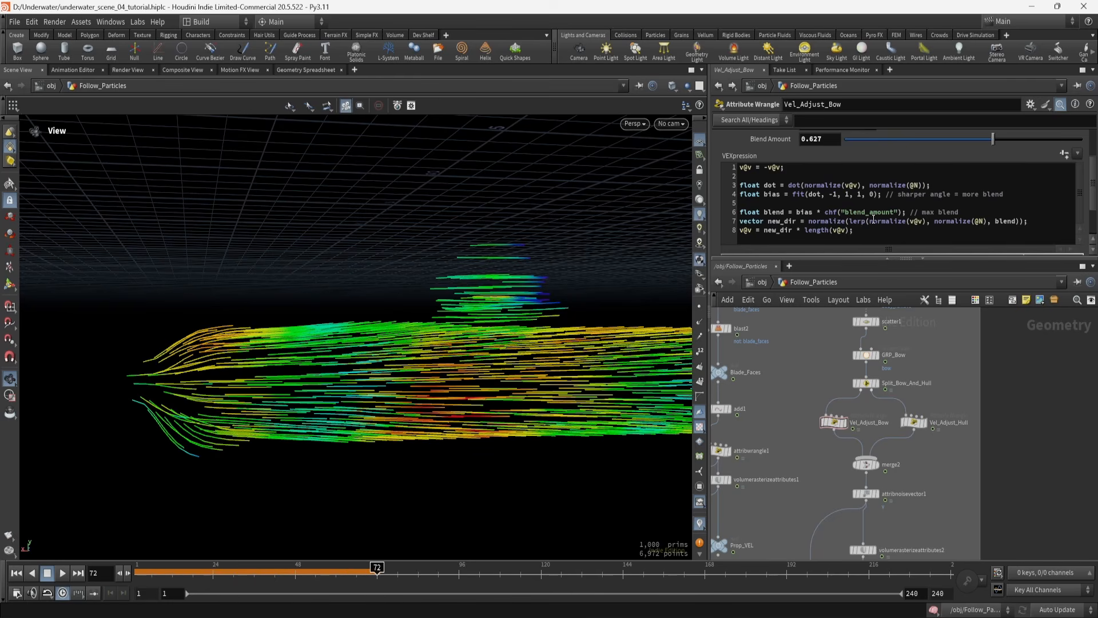
mouse_move(993, 139)
left_mouse_down()
mouse_move(1025, 139)
mouse_move(985, 143)
mouse_move(1013, 143)
left_mouse_up()
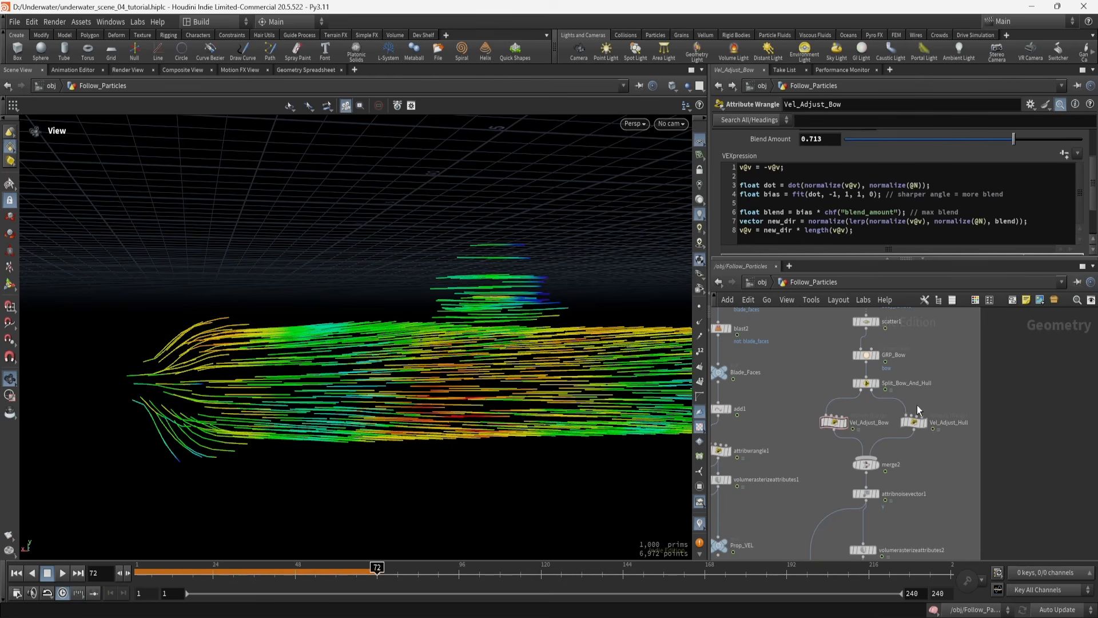
Review the Vel_Adjust_Hull wrangle, and compare the merge2 points with the body branch's Volume Trail in the viewport
left_click(915, 423)
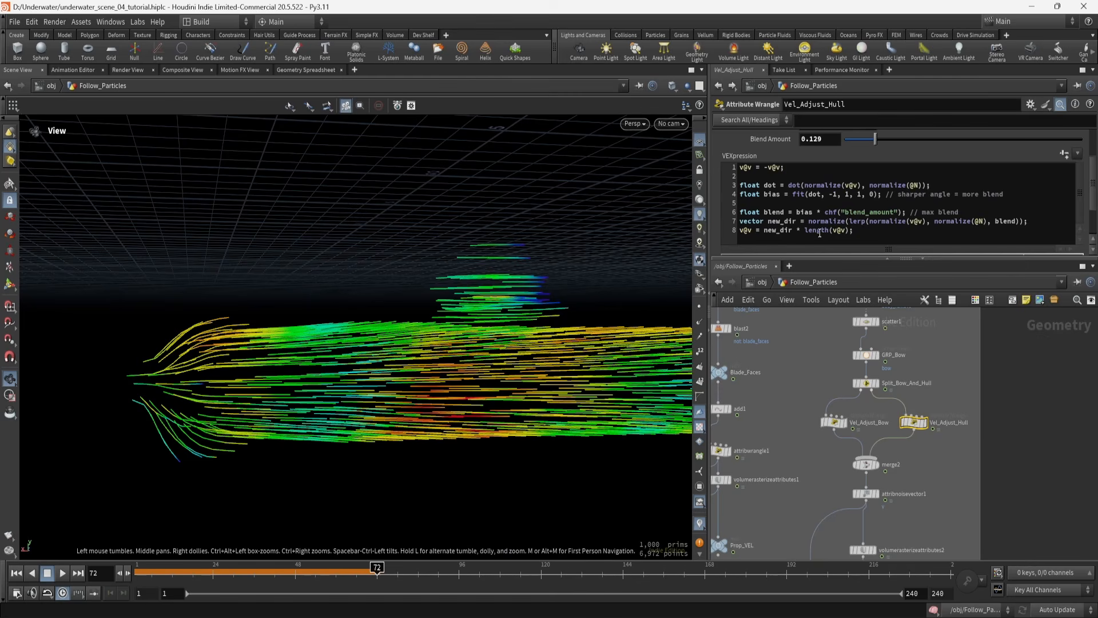
middle_click_drag(828, 461, 822, 390)
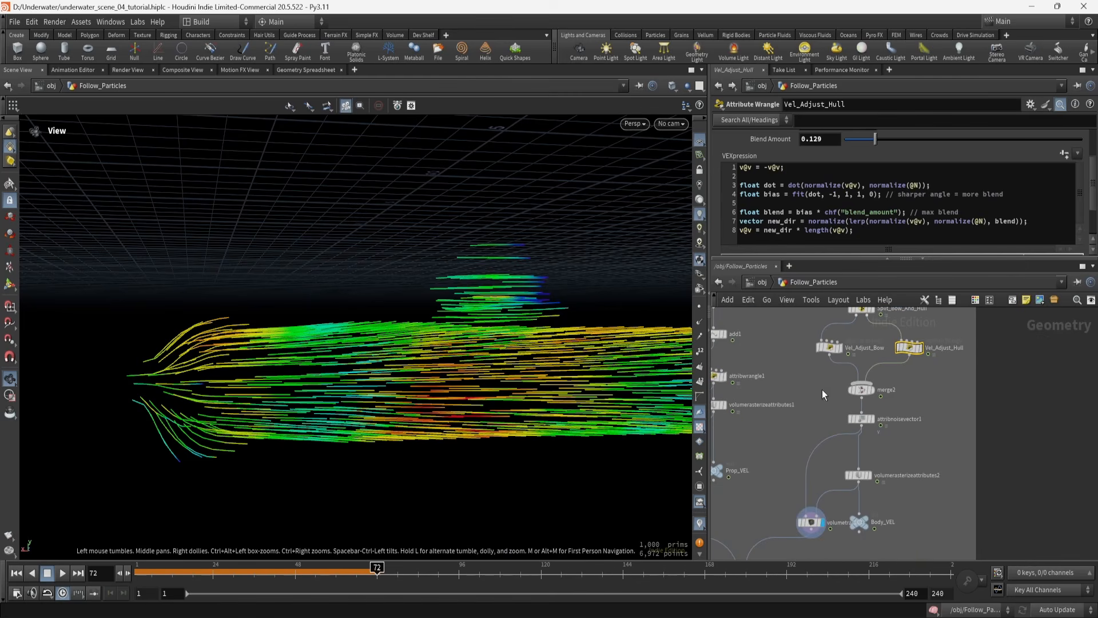
left_click(872, 390)
left_click(861, 390)
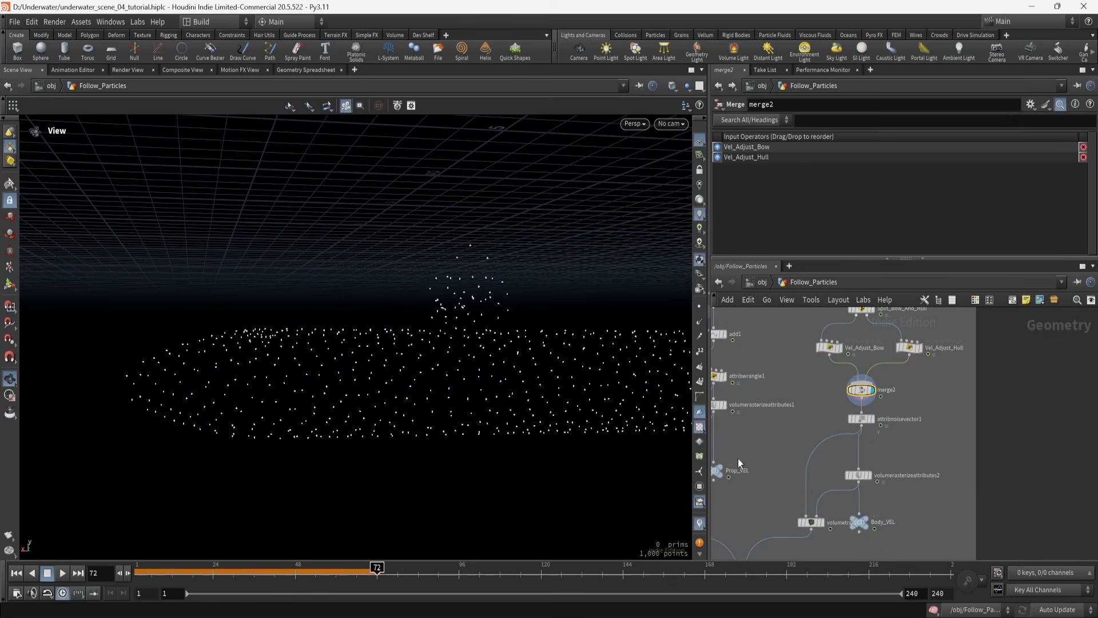
left_click(826, 528)
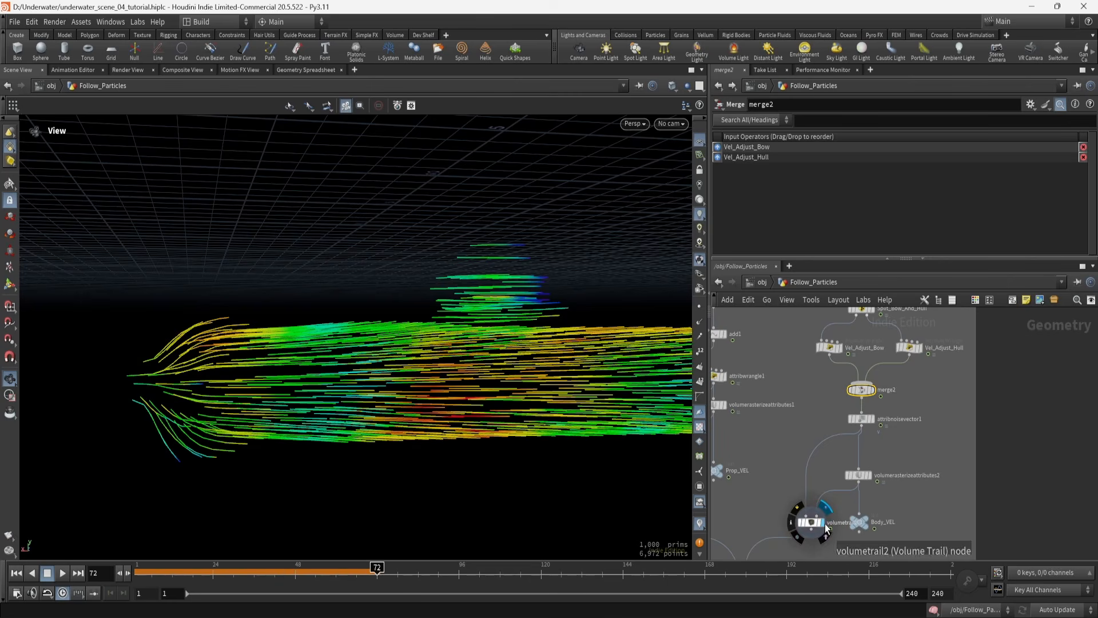
Display volumerasterizeattributes2 and Body_VEL in turn, reviewing the rasterized attribute and the filter settings
left_click(870, 476)
left_click(859, 477)
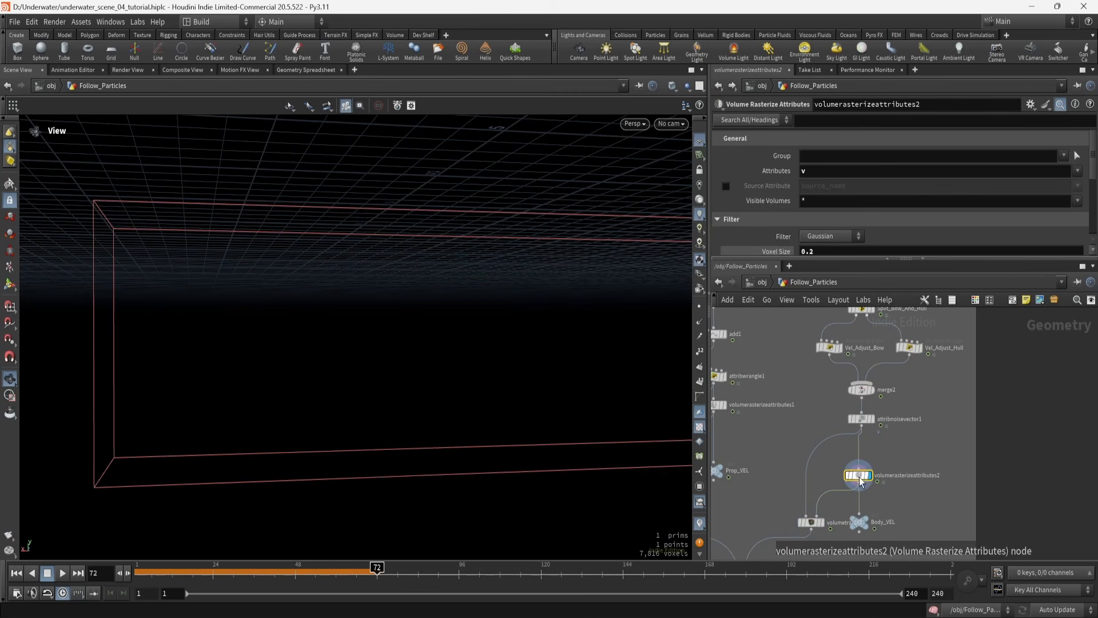
scroll(758, 208, "down", 4)
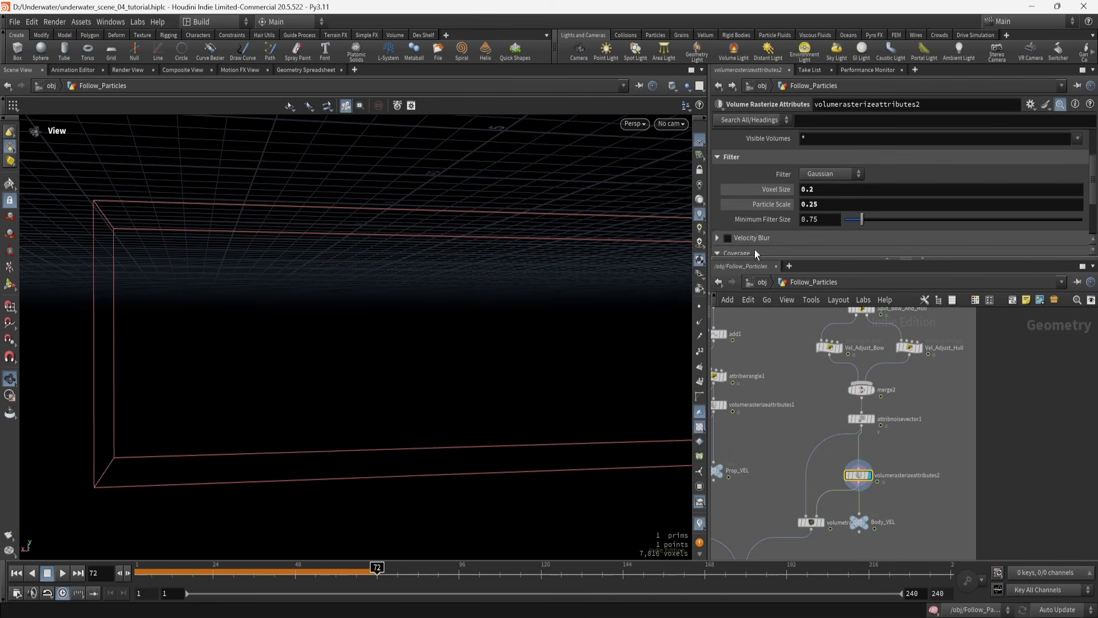
middle_click_drag(934, 456, 908, 427)
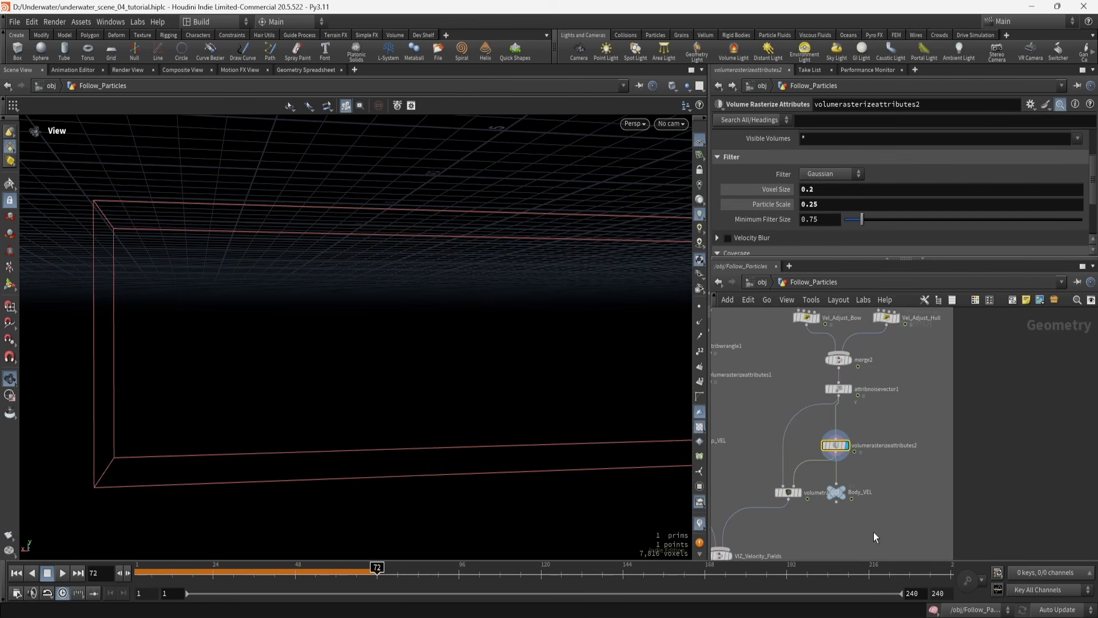
middle_click_drag(852, 508, 860, 466)
left_click(850, 453)
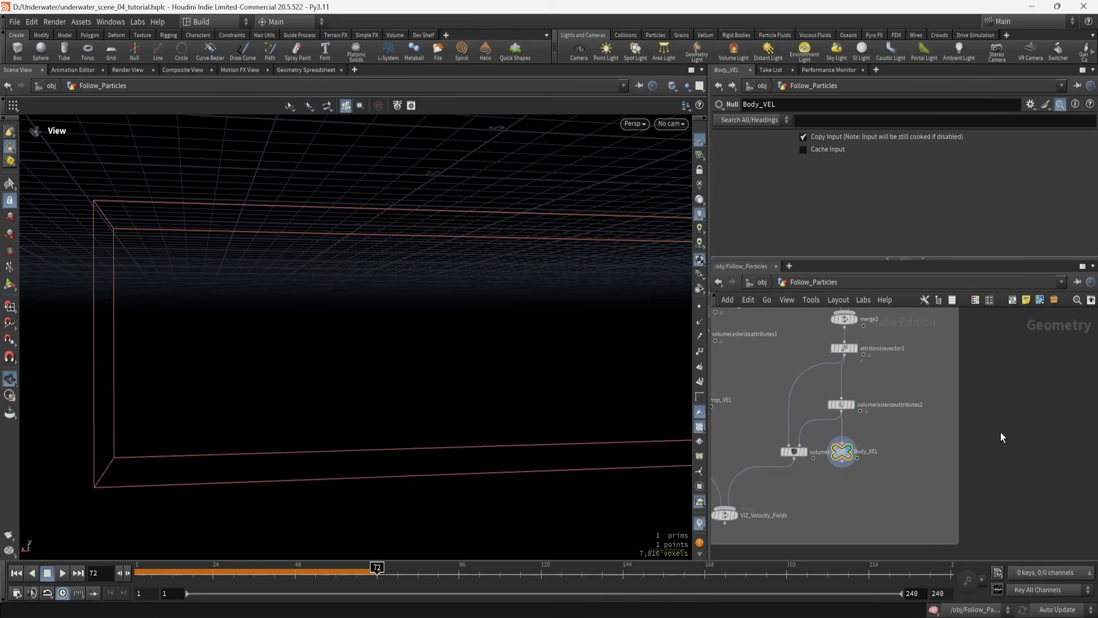
Display pointsfromvolume1 in the ambient particle branch and enter the Ambient_Particles_SIM network
middle_click_drag(1025, 413, 899, 466)
middle_click_drag(974, 435, 812, 458)
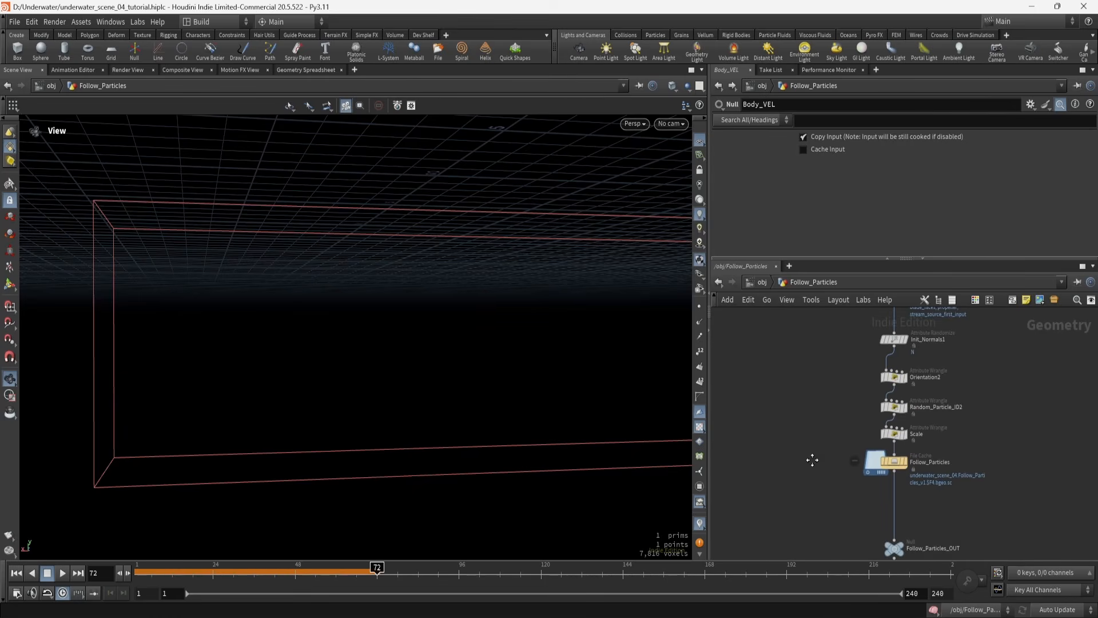
middle_click_drag(843, 397, 828, 611)
middle_click_drag(860, 368, 875, 504)
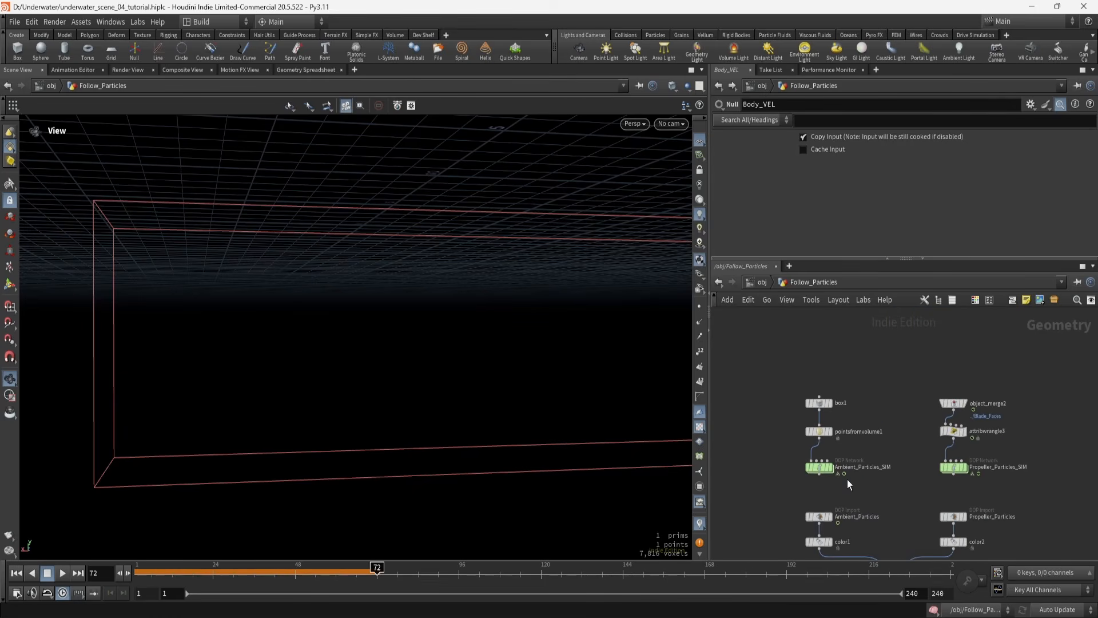
left_click(830, 432)
double_click(820, 466)
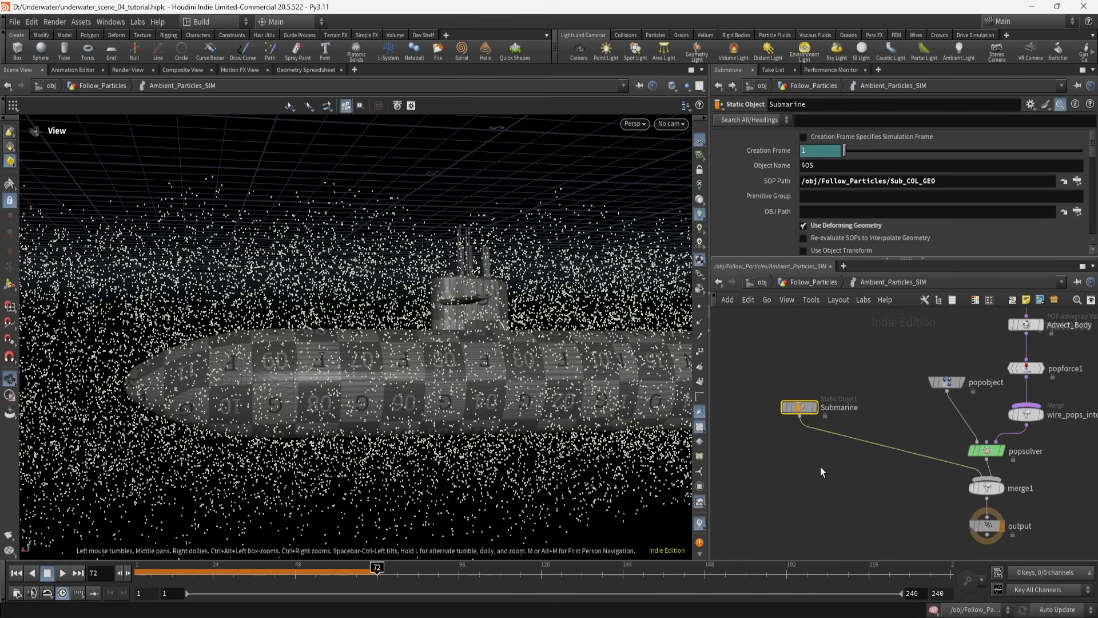
Review the emission source and birth settings of the source_first_input POP Source
middle_click_drag(836, 363, 760, 478)
left_click(947, 362)
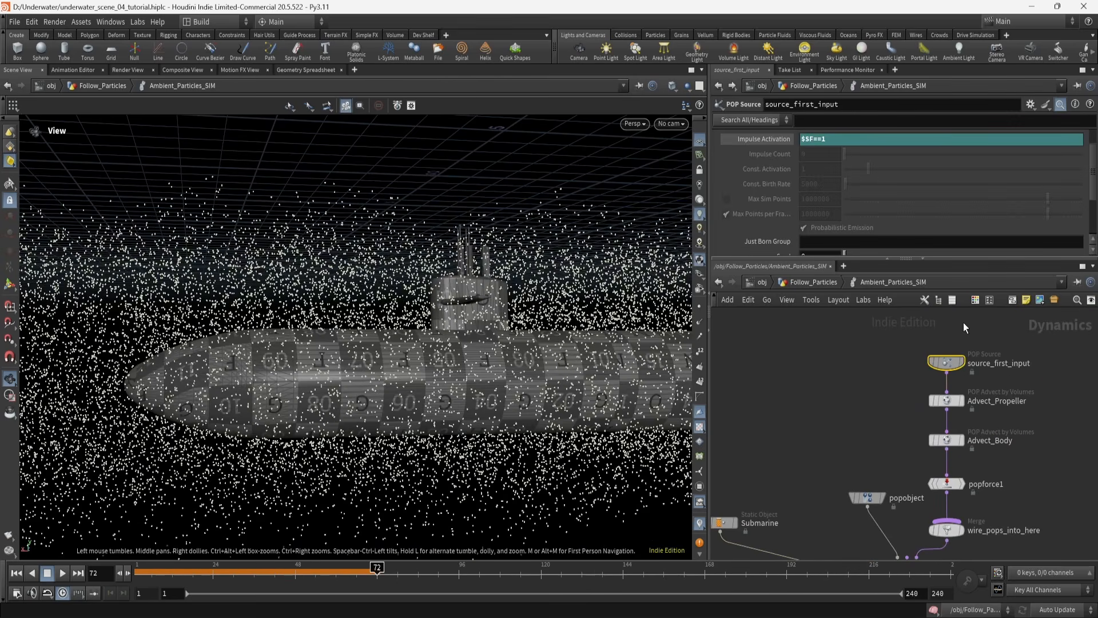
scroll(815, 188, "up", 2)
left_click(726, 154)
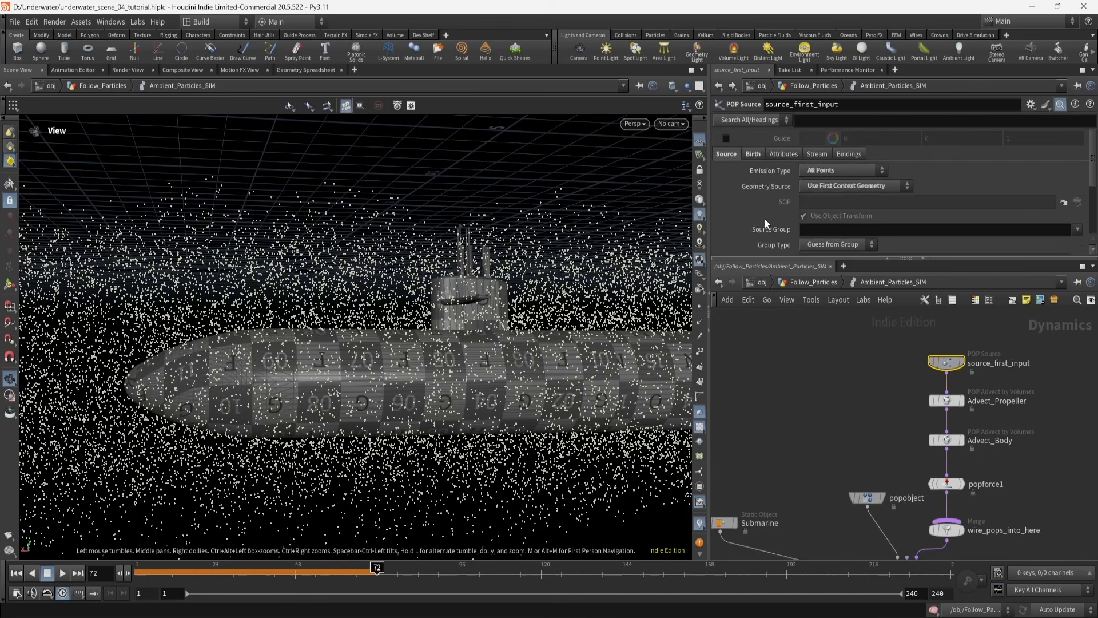
left_click(753, 154)
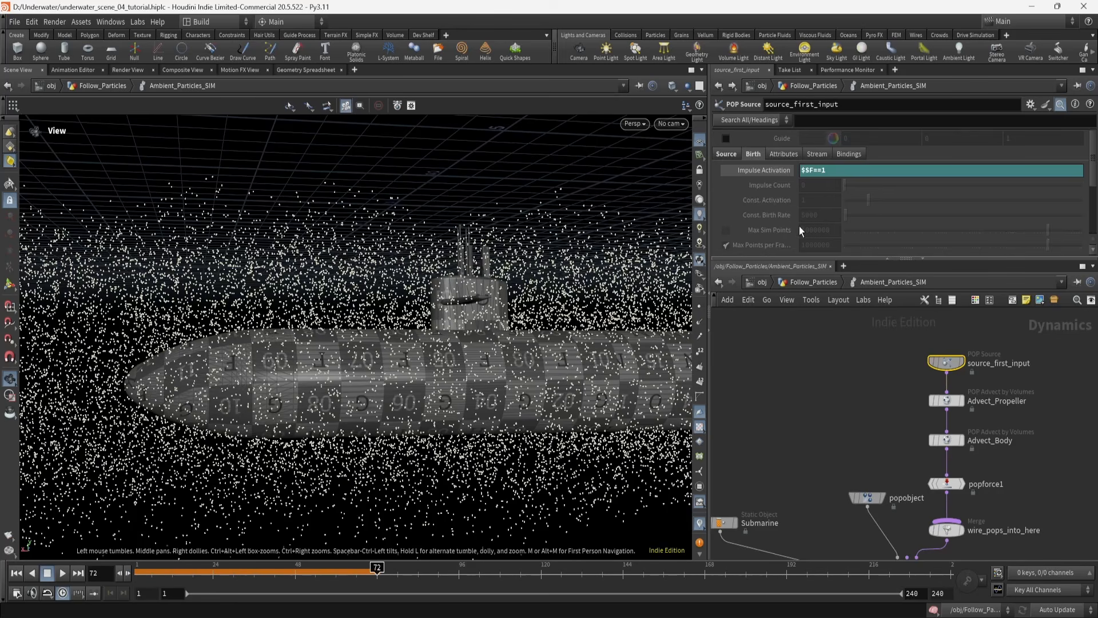
scroll(784, 206, "down", 5)
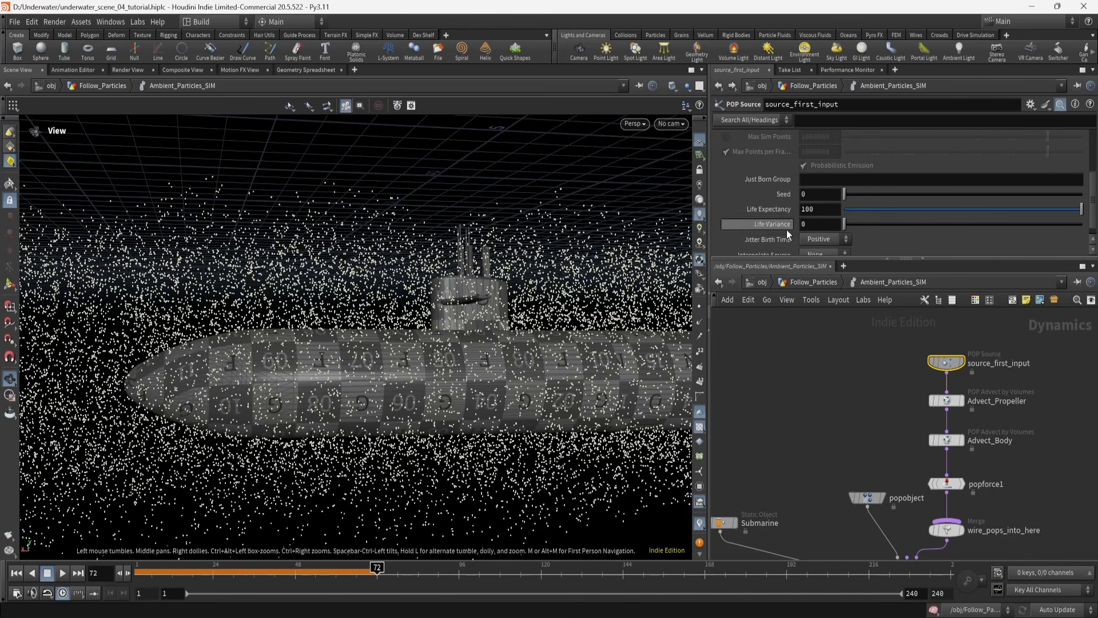
scroll(787, 235, "down", 1)
scroll(787, 214, "up", 6)
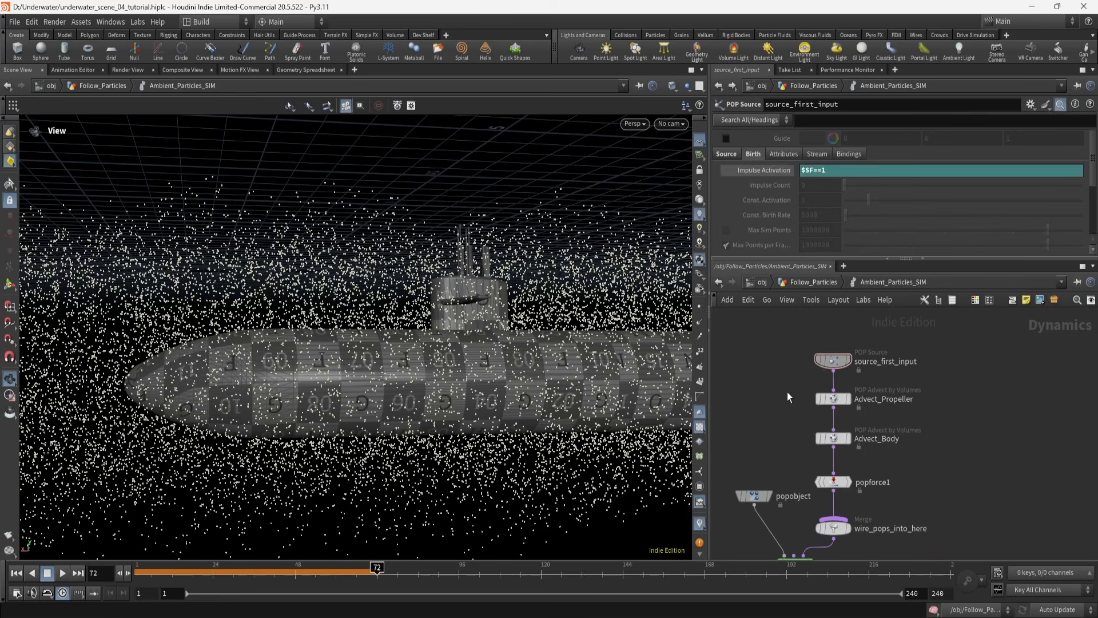
Review which velocity volumes Advect_Propeller and Advect_Body reference in their SOP paths
left_click_drag(787, 392, 979, 417)
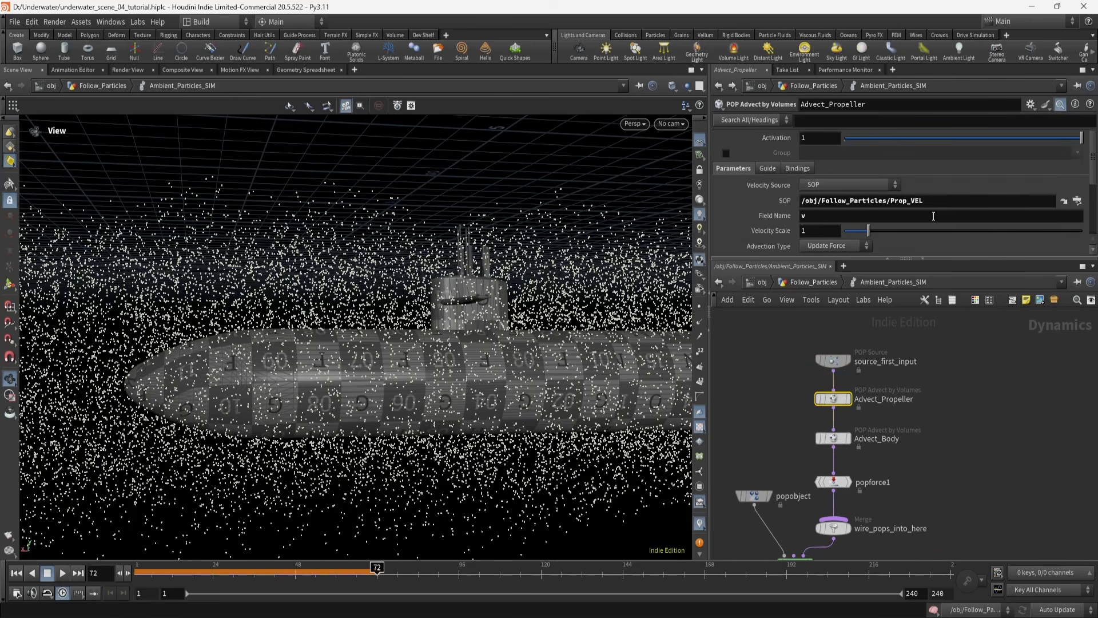
scroll(934, 217, "down", 2)
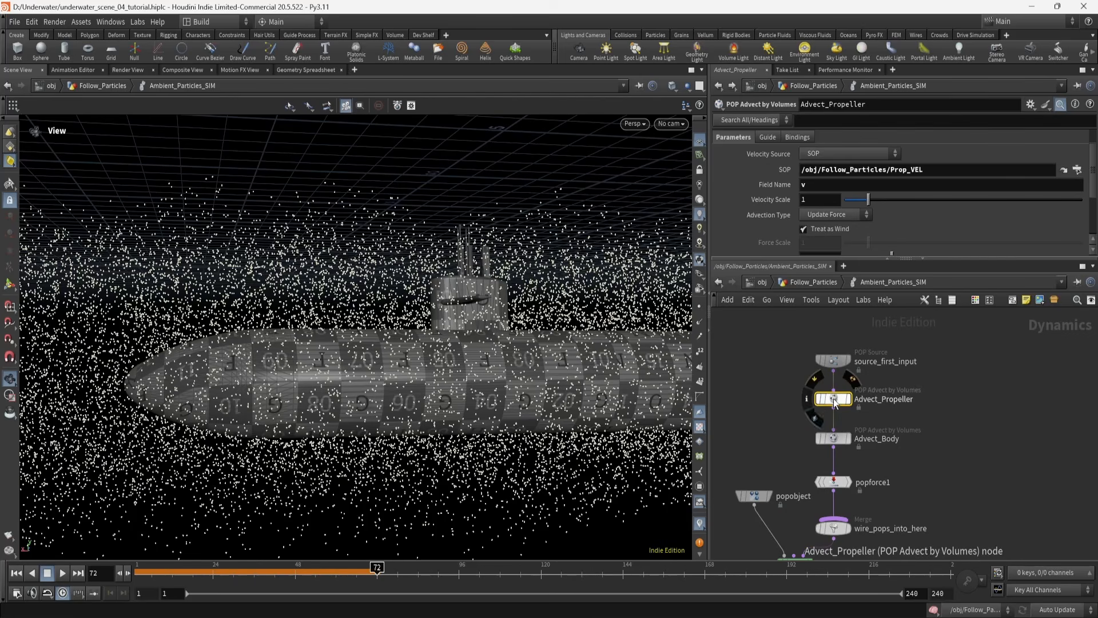
mouse_move(825, 408)
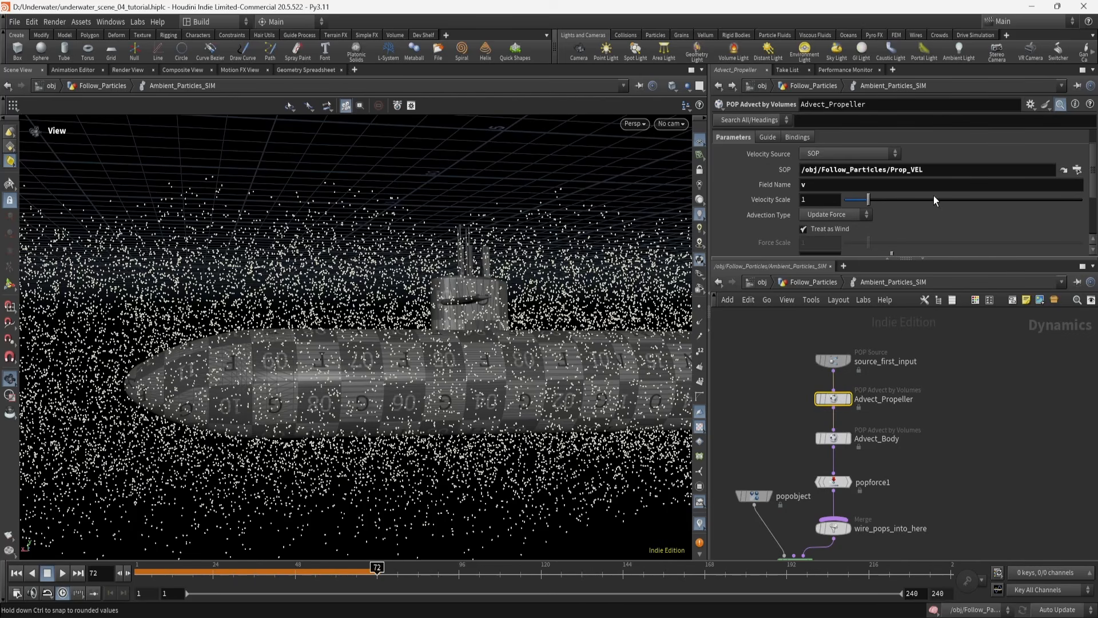
left_click(832, 443)
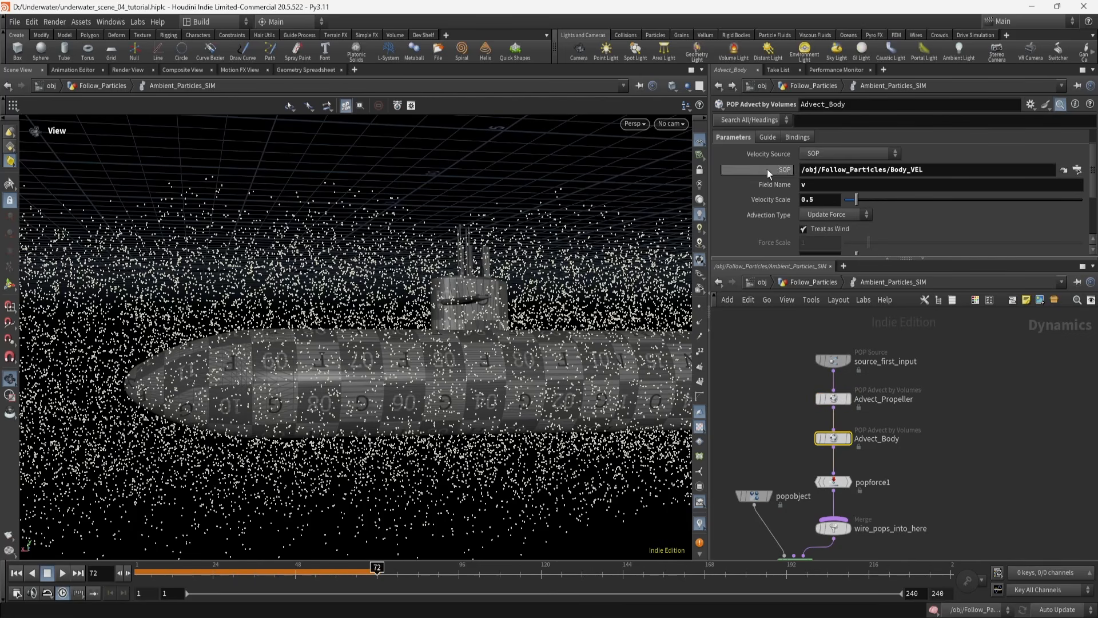
Compare the Velocity Scale and Air Resistance settings of Advect_Propeller and Advect_Body
left_click(829, 401)
scroll(775, 201, "down", 2)
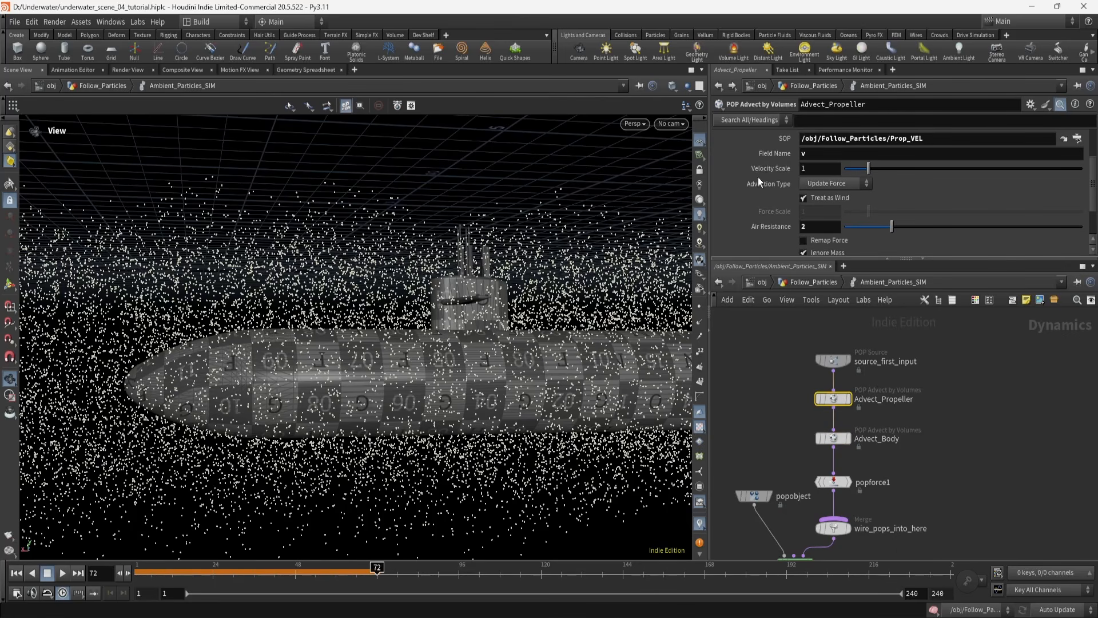
left_click(781, 429)
left_click(829, 441)
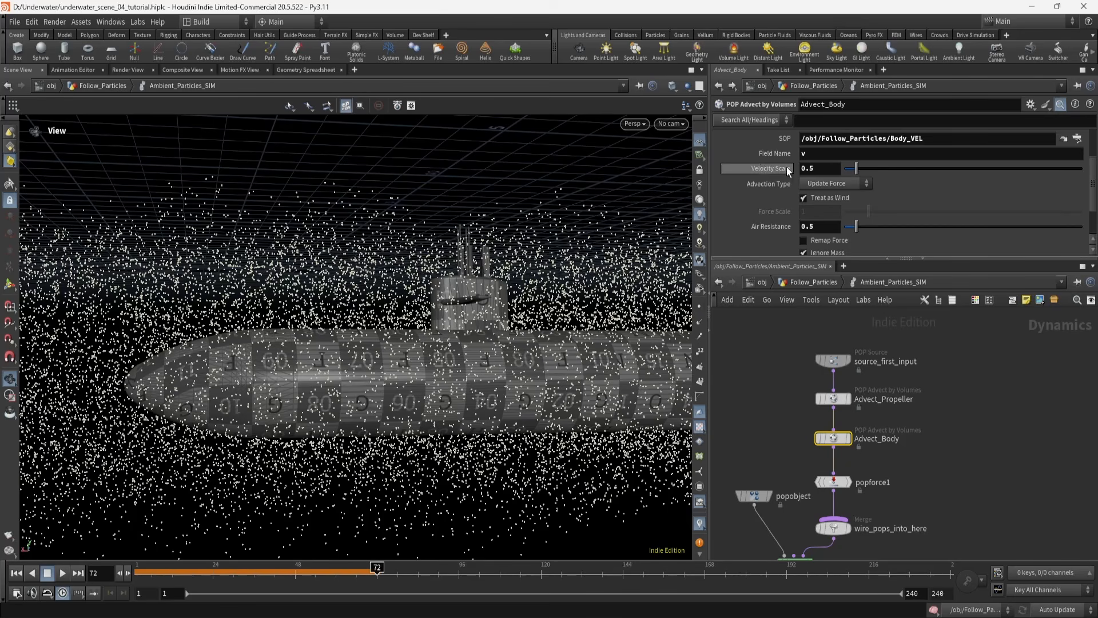
left_click(780, 458)
left_click_drag(786, 411, 873, 470)
left_click_drag(805, 389, 935, 406)
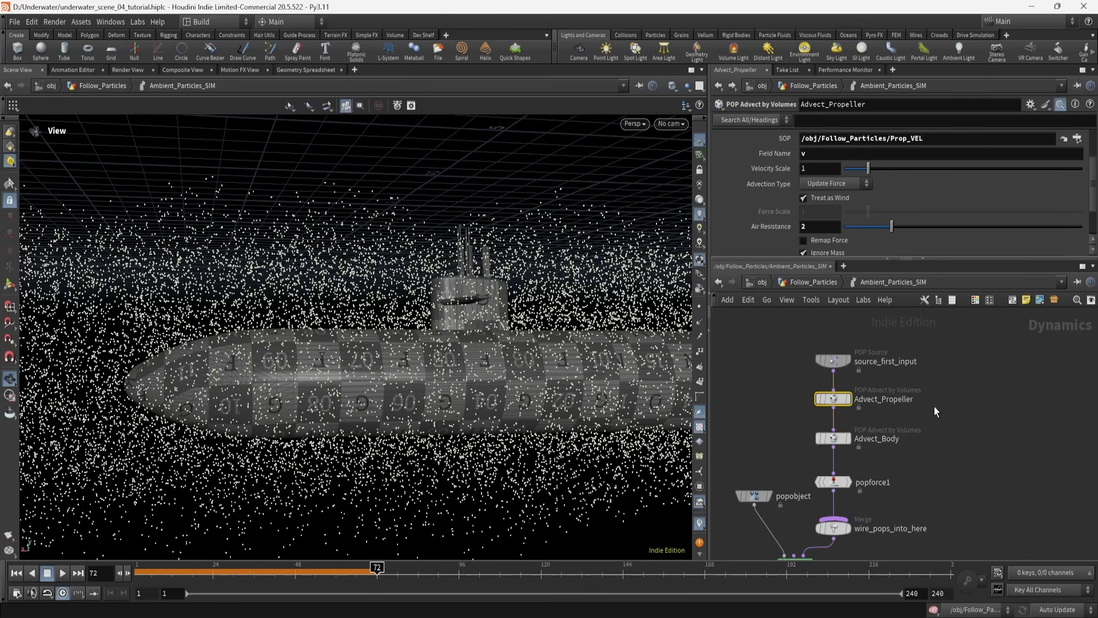
left_click_drag(768, 430, 864, 449)
Review the noise settings of the popforce1 node, including amplitude, swirl size and pulse length
left_click_drag(578, 362, 548, 363)
left_click(818, 484)
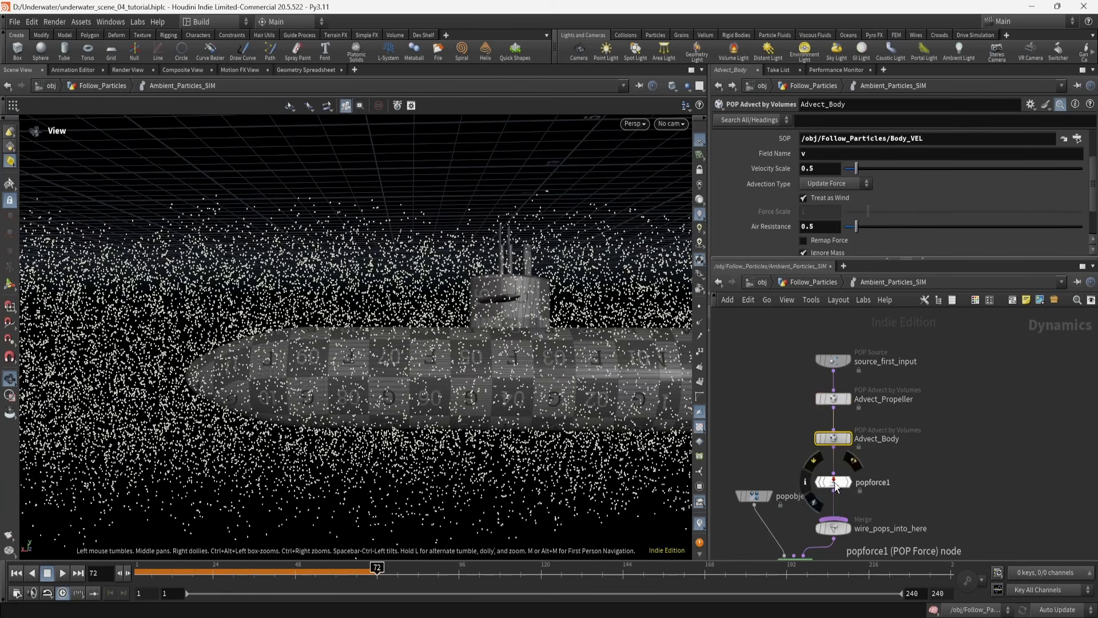
scroll(769, 183, "down", 2)
scroll(769, 183, "up", 1)
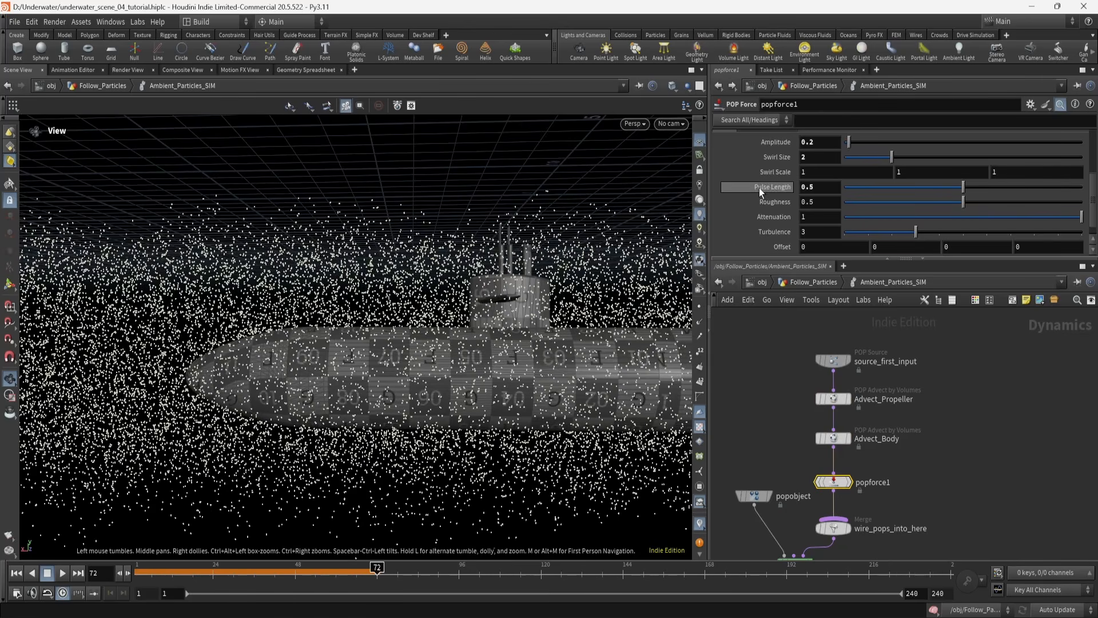
scroll(760, 190, "down", 1)
scroll(756, 215, "up", 1)
Review the Submarine static object and the SOP path of its collision geometry
middle_click_drag(776, 461, 880, 359)
left_click_drag(749, 388, 849, 440)
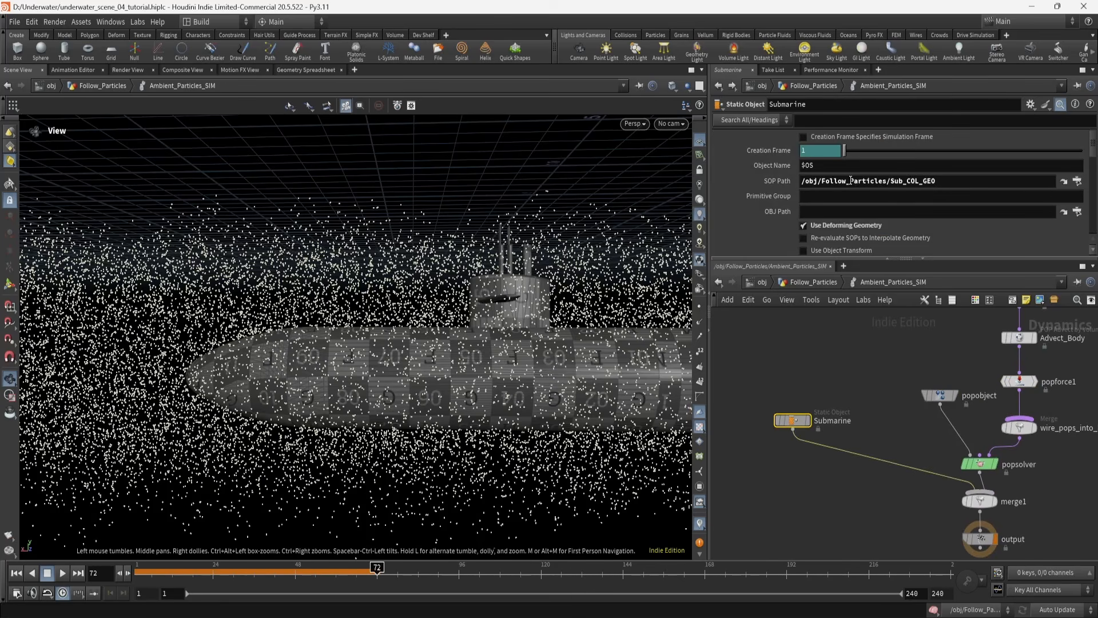
left_click_drag(751, 382, 841, 455)
Return to the Follow_Particles network and display attribdelete1 in the submarine collision branch, showing its attribute settings
left_click(801, 285)
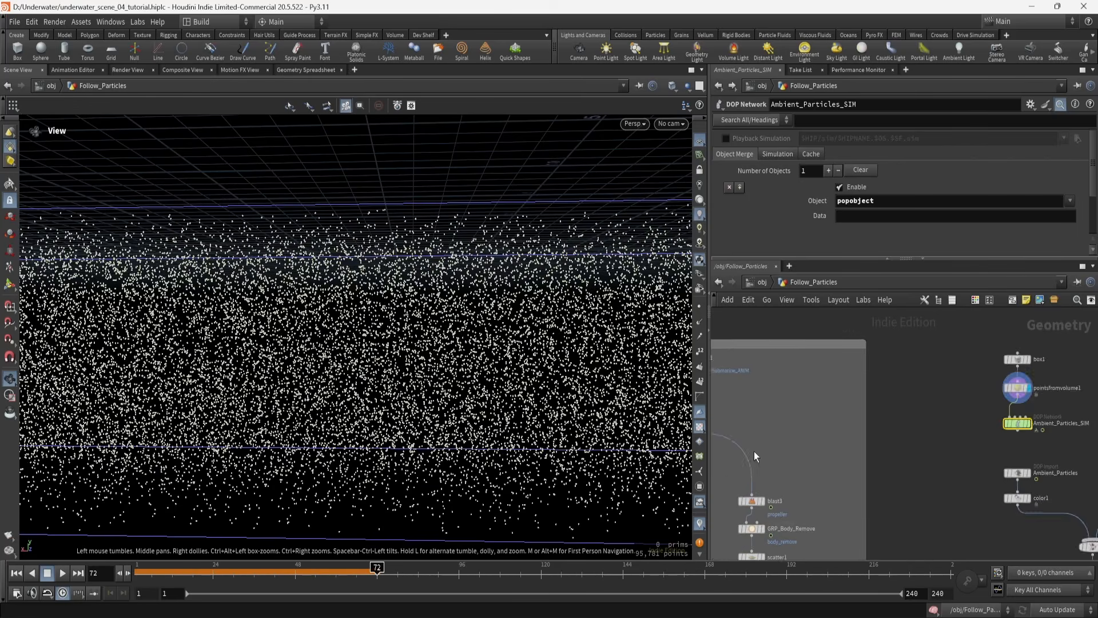
middle_click_drag(788, 525, 921, 498)
scroll(859, 489, "up", 3)
middle_click_drag(874, 375, 841, 495)
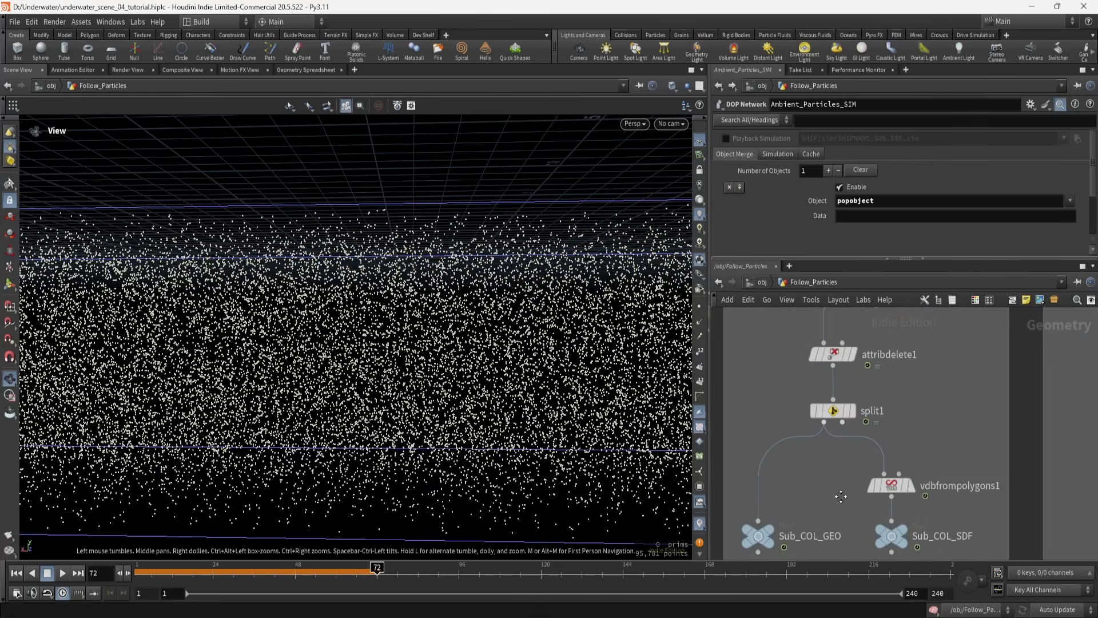
scroll(816, 487, "down", 1)
left_click(848, 374)
left_click(837, 378)
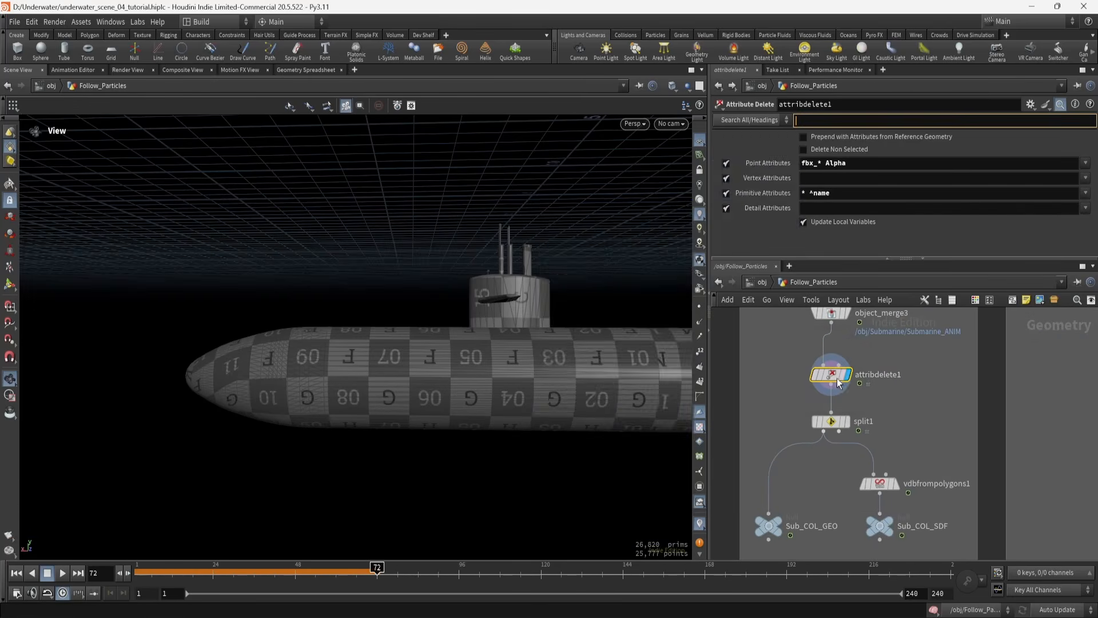
Display the Sub_COL_GEO output of the submarine collision branch
middle_click(840, 384)
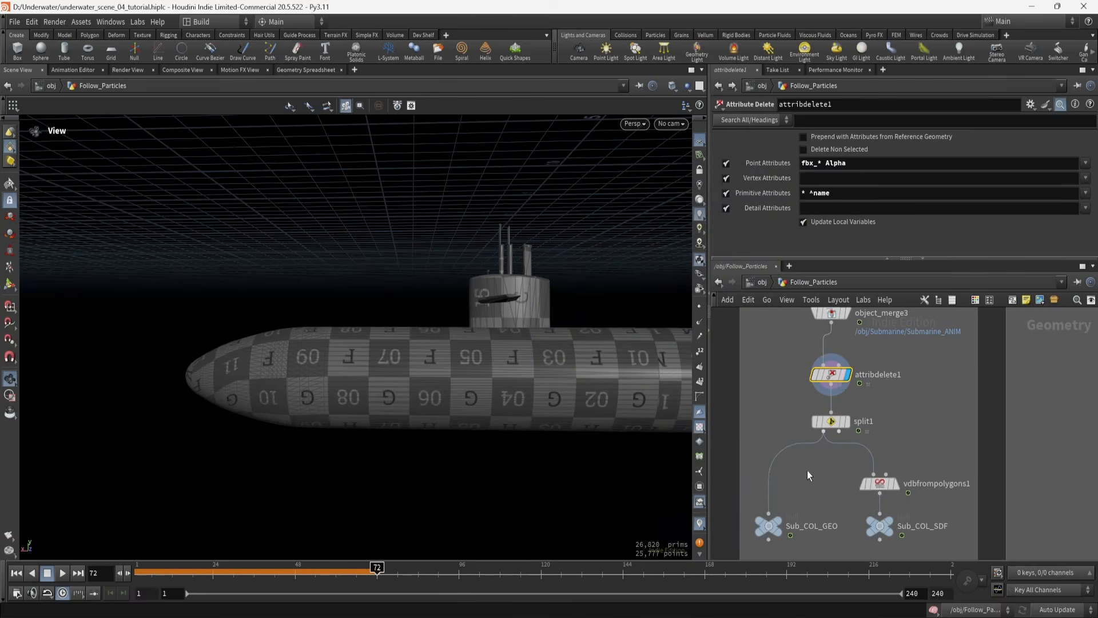
left_click(780, 520)
left_click(765, 530)
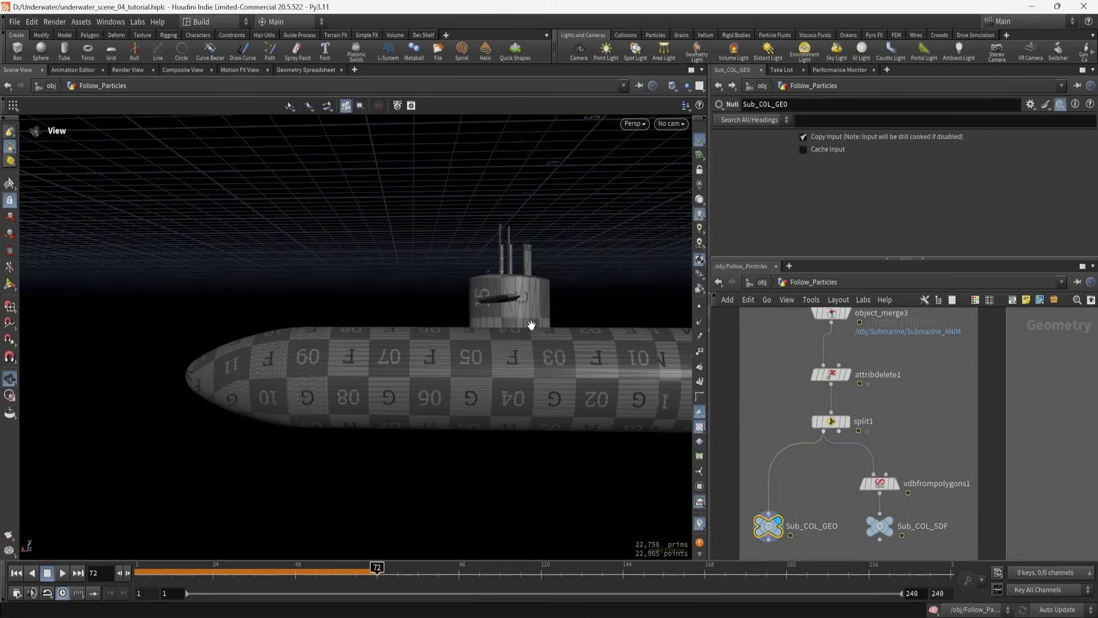
Display vdbfrompolygons1 to inspect the submarine's surface volume from another angle, and display its Sub_COL_SDF output
left_click(897, 485)
left_click(879, 483)
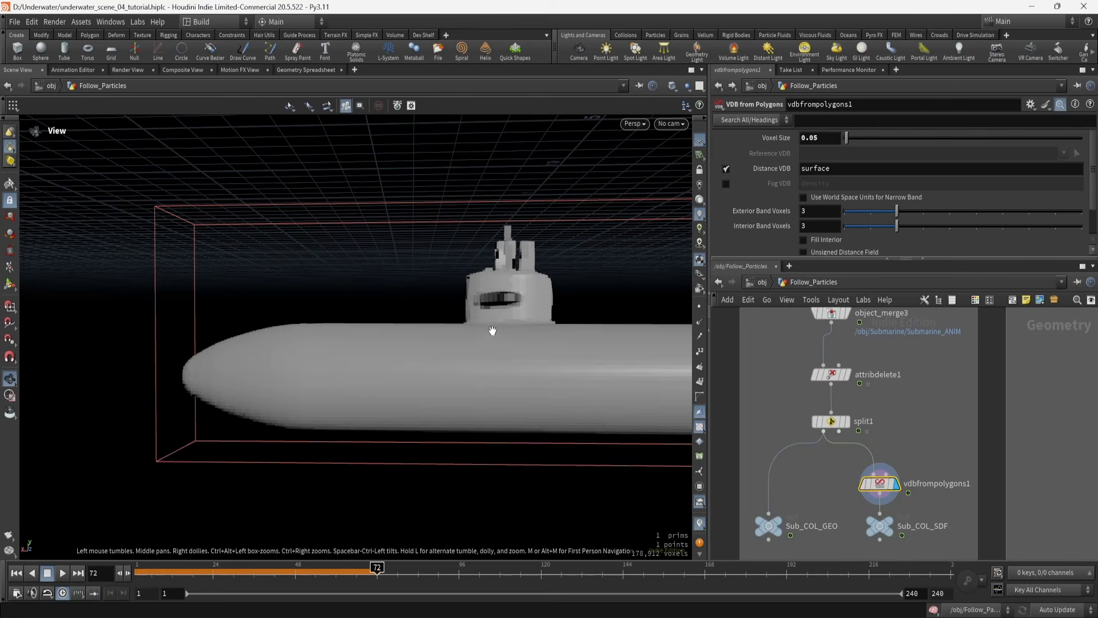
left_click_drag(490, 327, 535, 308)
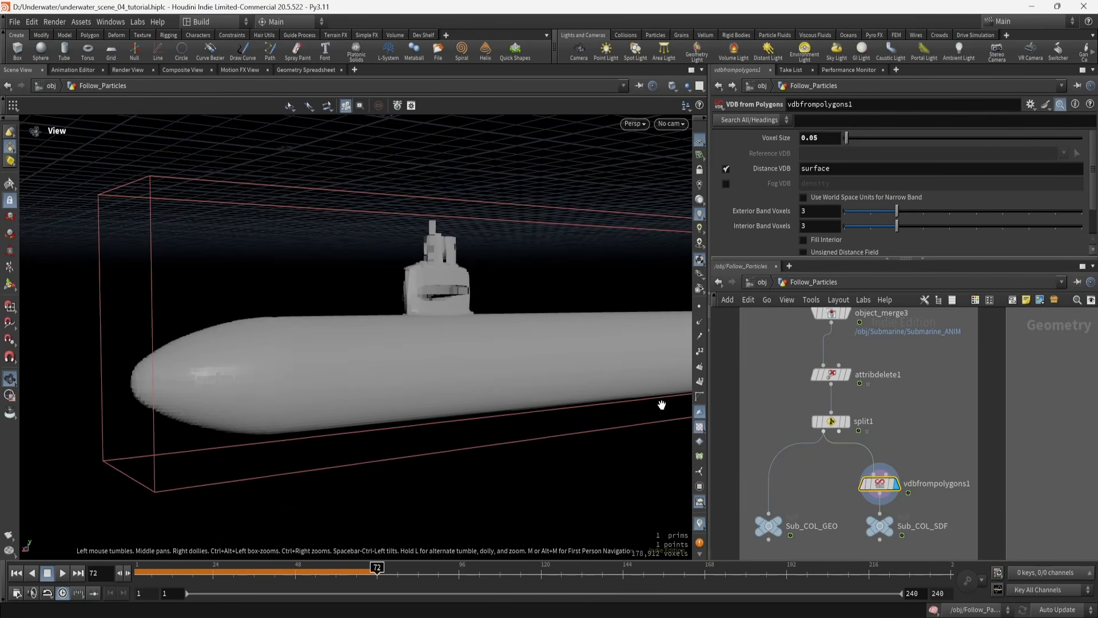
middle_click_drag(819, 493, 765, 432)
left_click(846, 444)
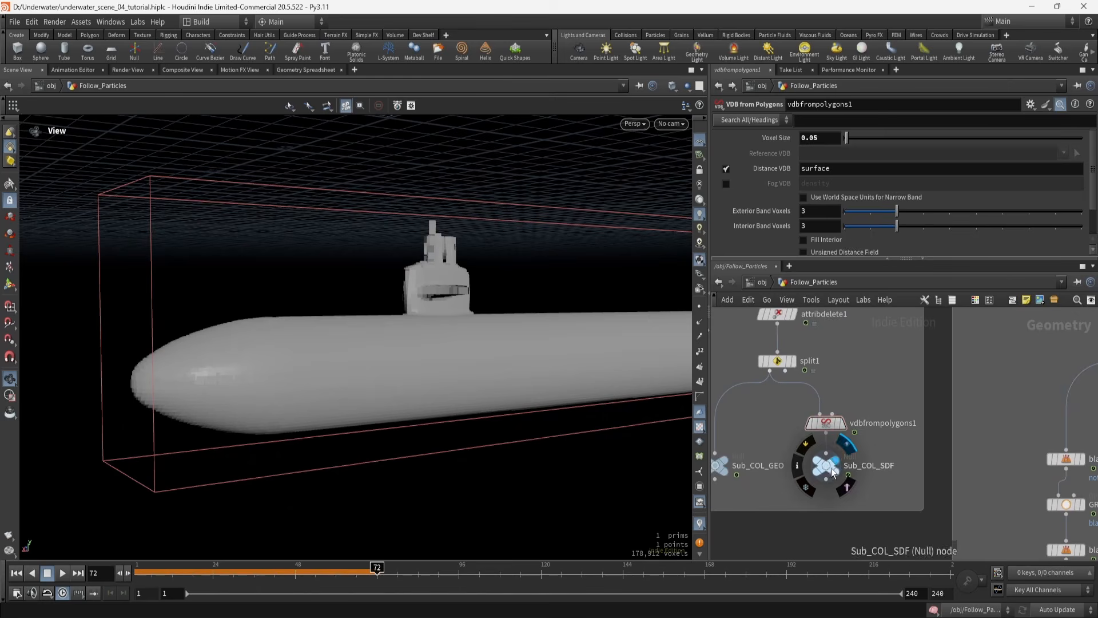
left_click(832, 468)
Enter Ambient_Particles_SIM and review the Submarine static object's deforming geometry option and volume collision settings through to the Proxy Volume path
scroll(983, 419, "down", 1)
middle_click_drag(1000, 413, 841, 469)
double_click(857, 430)
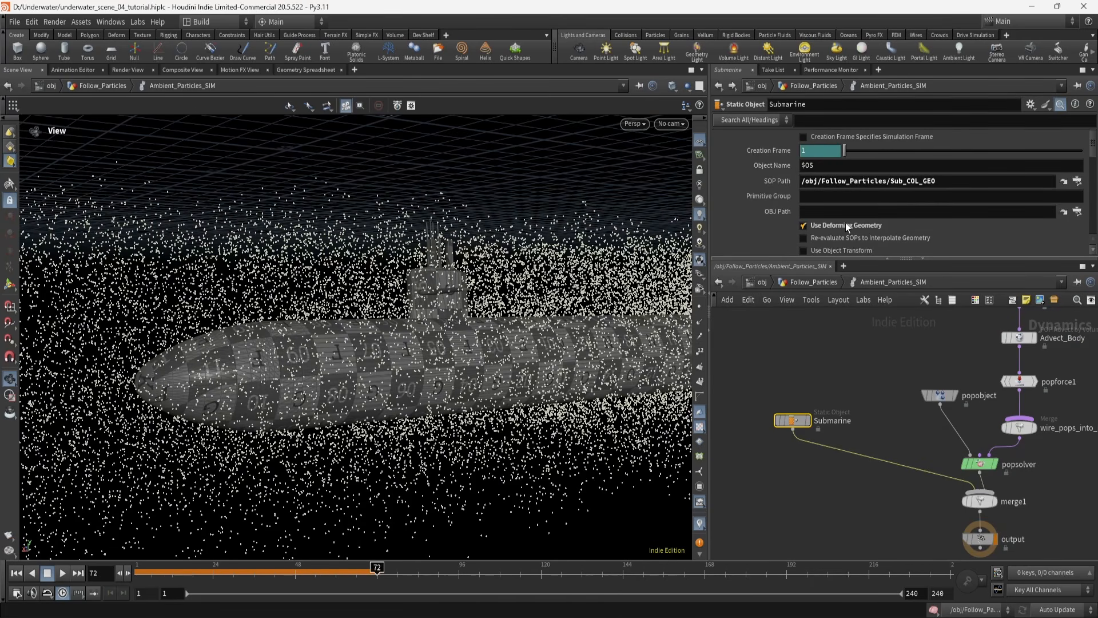
scroll(845, 223, "down", 1)
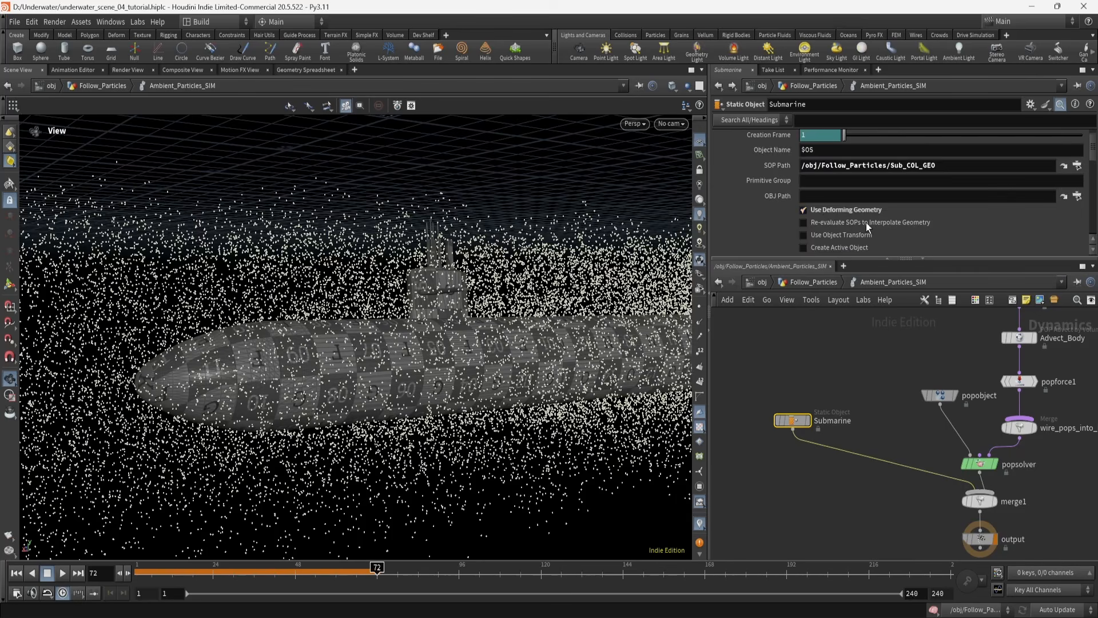
scroll(866, 222, "down", 4)
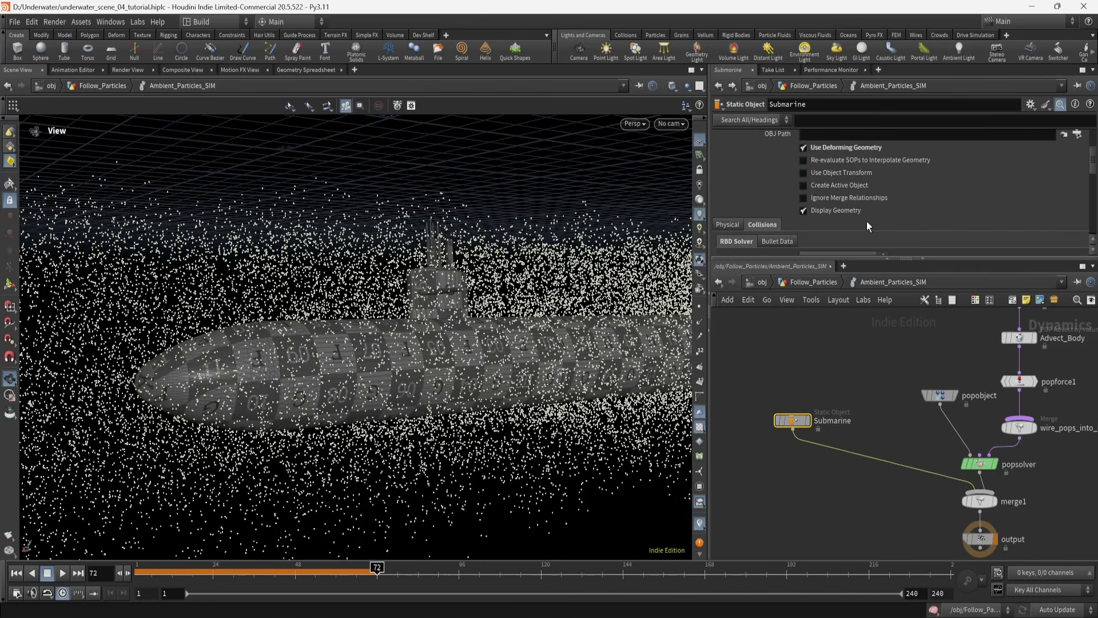
scroll(866, 226, "down", 7)
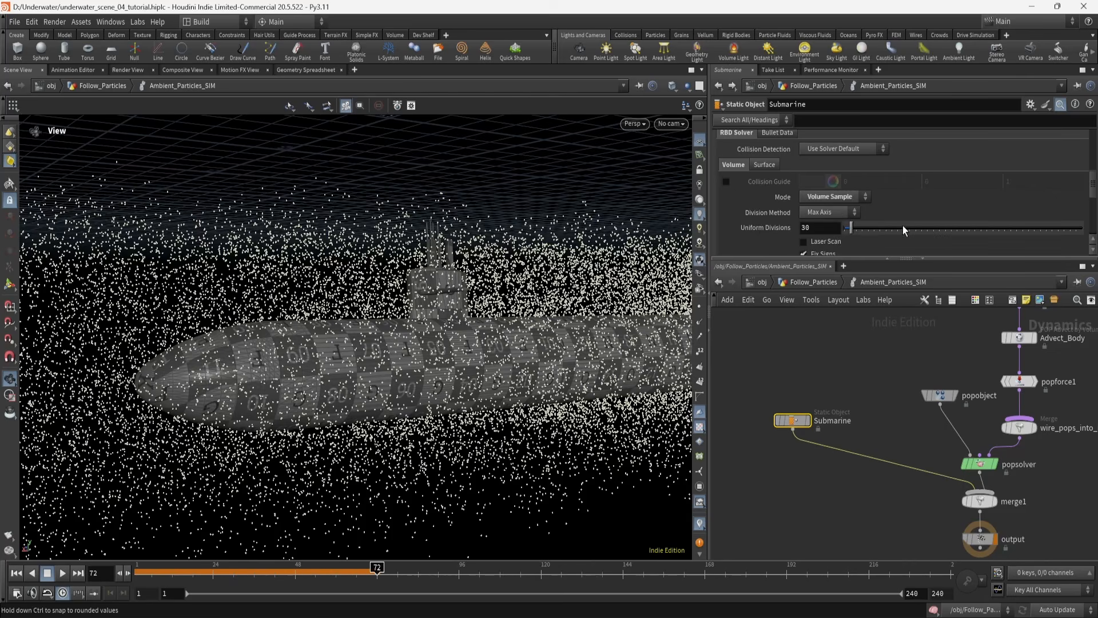
scroll(892, 226, "down", 6)
scroll(890, 229, "down", 3)
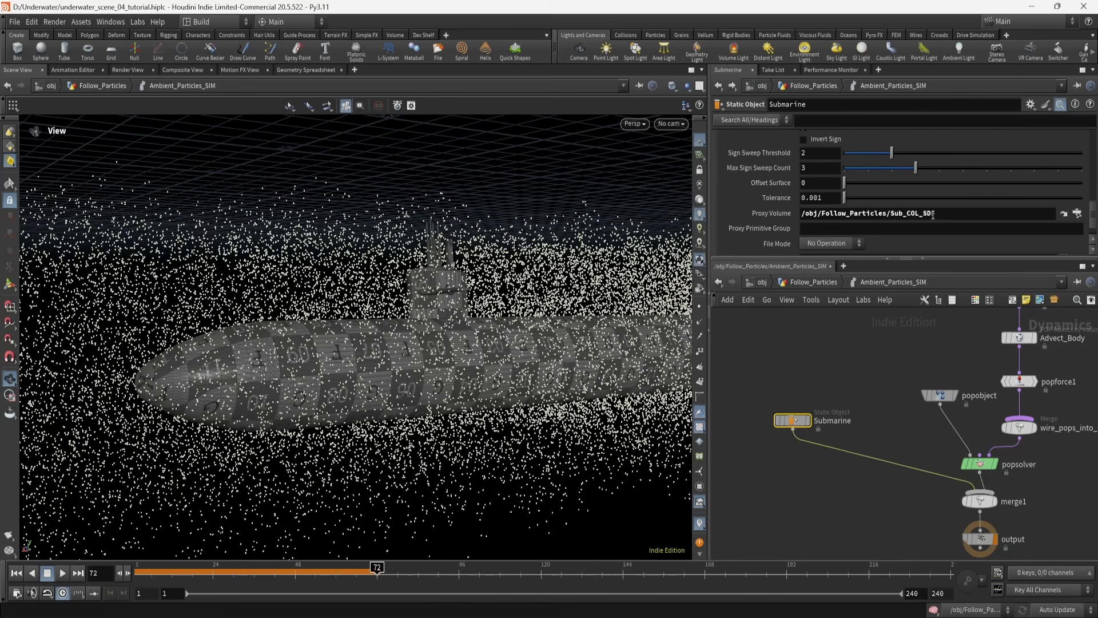
Show the Submarine object's Collision Guide temporarily, inspect it around the conning tower, and turn it off again
scroll(898, 222, "up", 8)
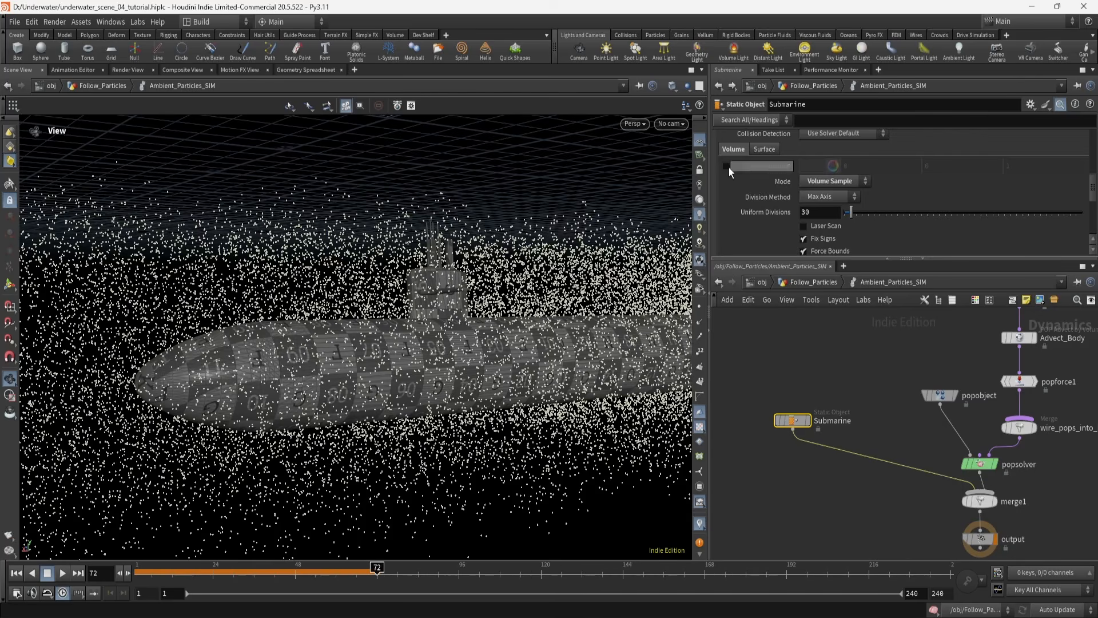
left_click_drag(433, 287, 375, 283)
scroll(445, 287, "up", 5)
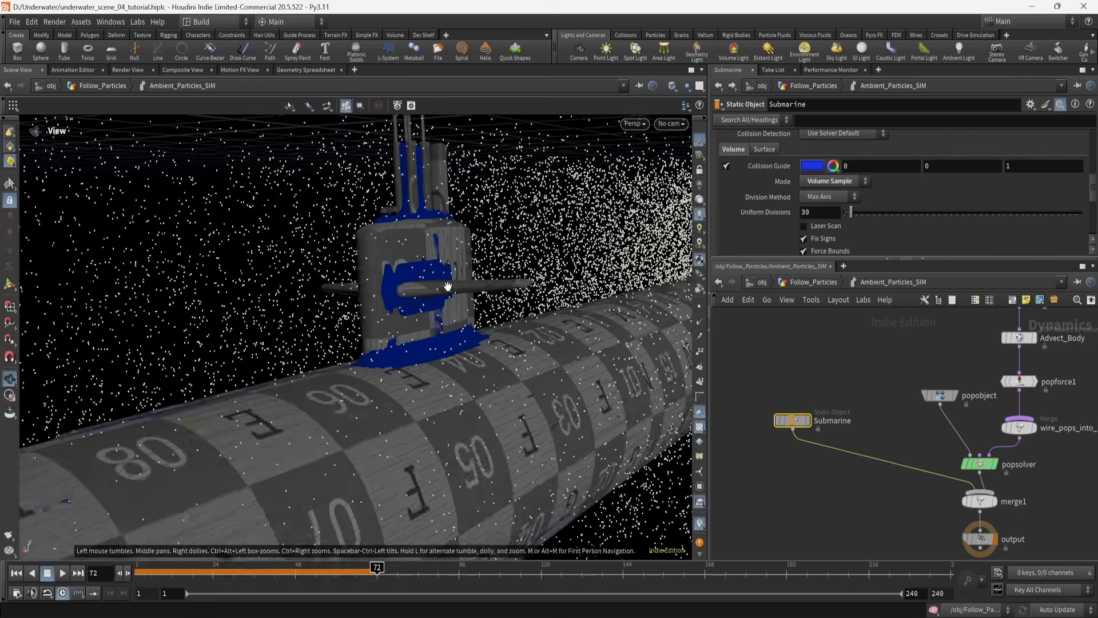
left_click_drag(445, 287, 457, 289)
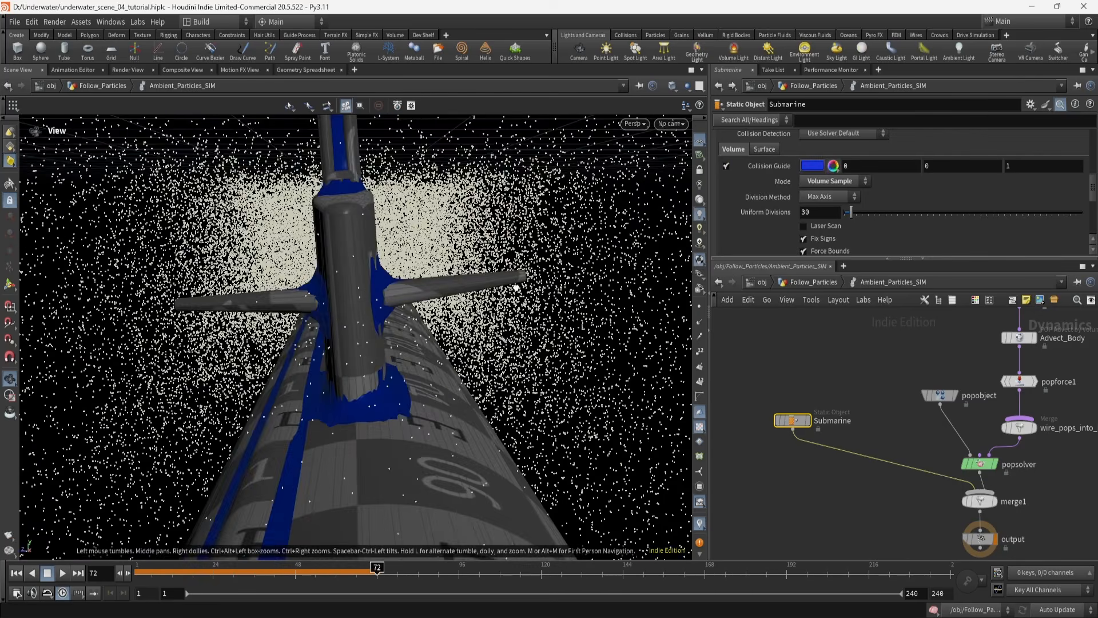
left_click_drag(517, 288, 469, 288)
left_click(726, 165)
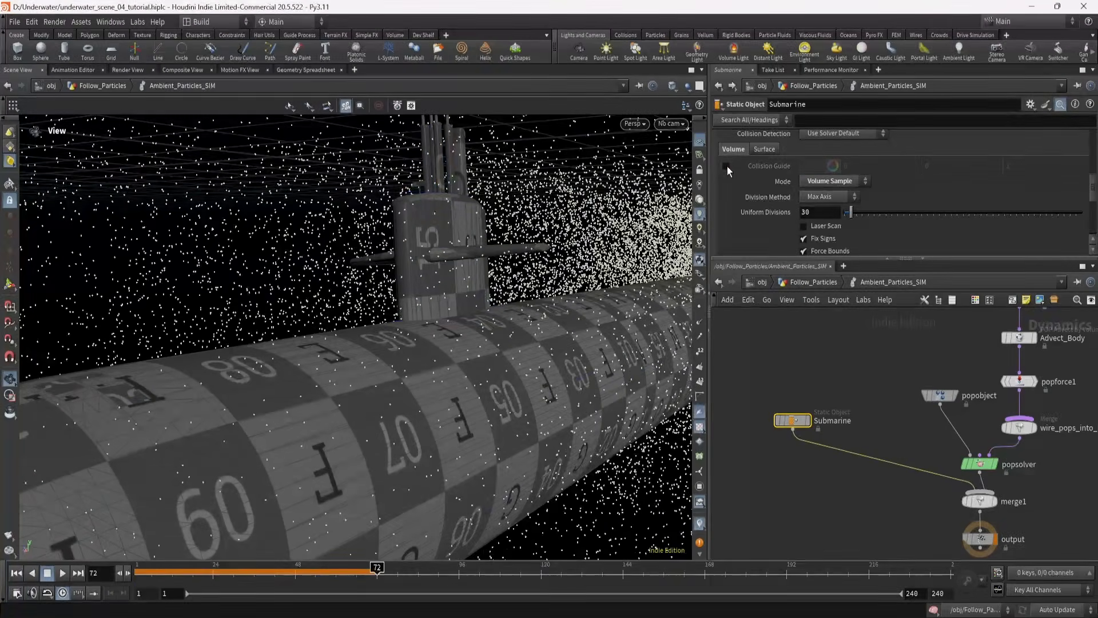
Inspect the ambient particles around the submarine and go back up to the Follow_Particles network
left_click(868, 520)
middle_click_drag(868, 520, 779, 475)
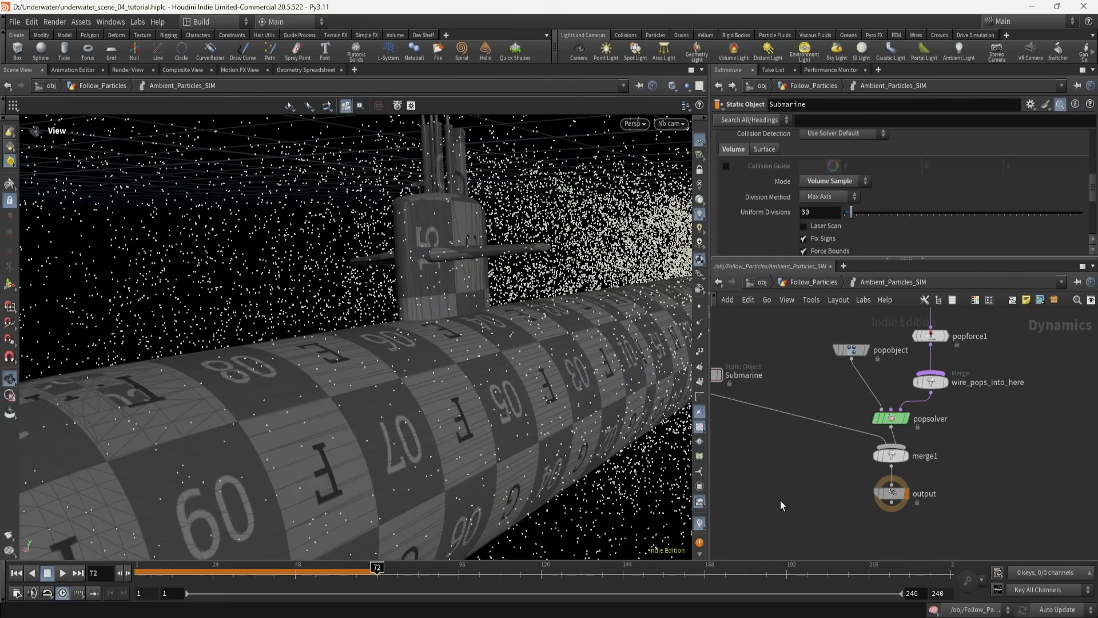
left_click_drag(559, 427, 346, 428)
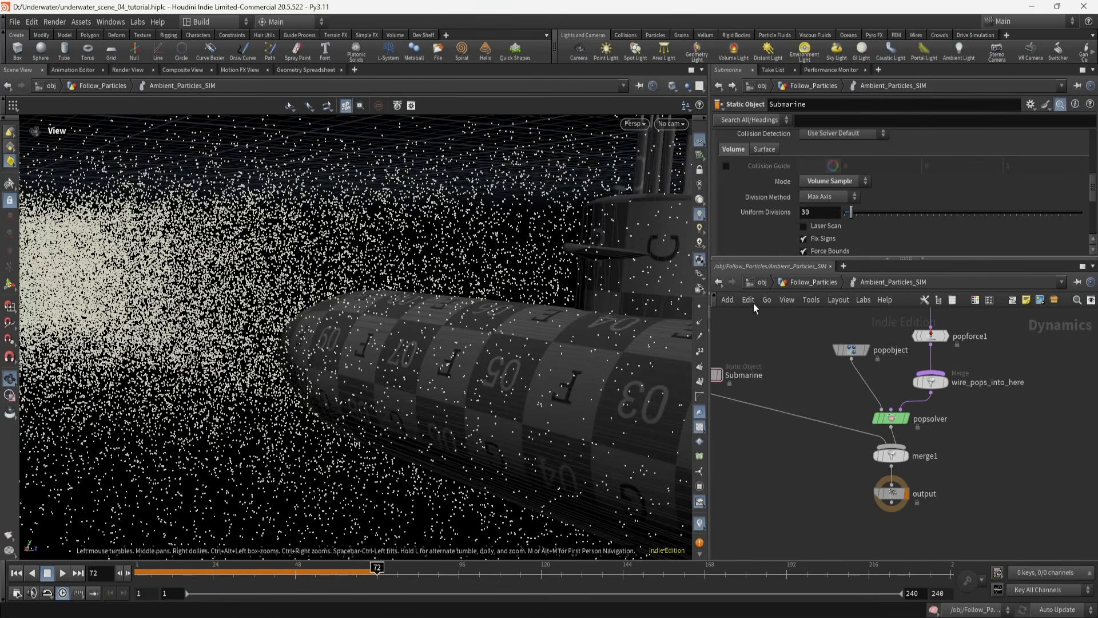
left_click(793, 283)
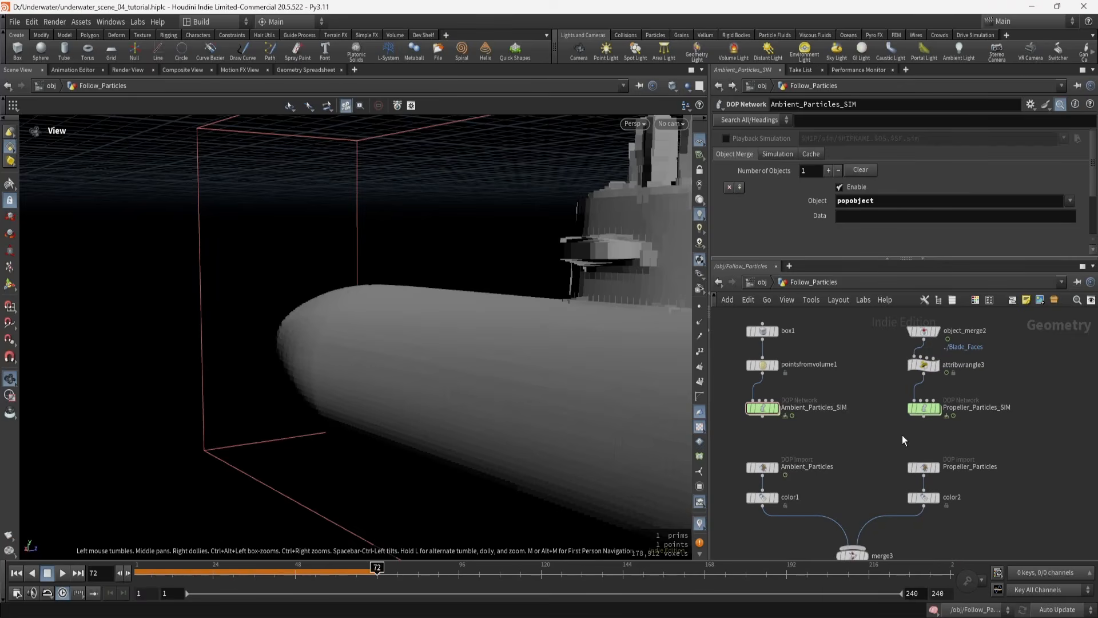
Reopen Ambient_Particles_SIM to check Advect_Propeller and Advect_Body, and return to the Follow_Particles network
double_click(758, 407)
left_click(922, 367)
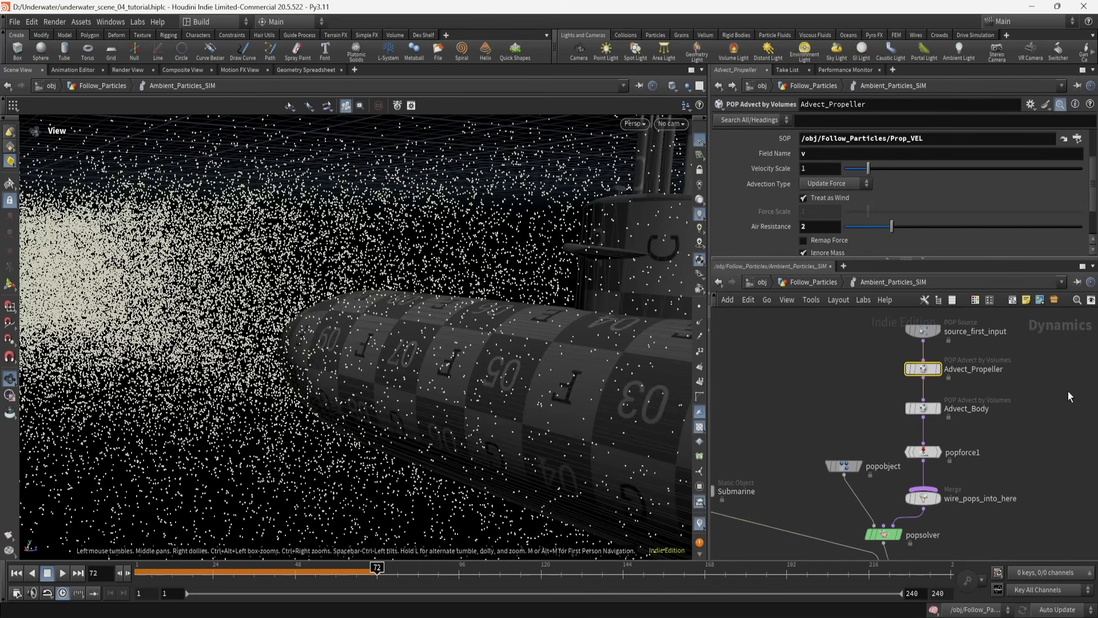
left_click(922, 408)
key("u")
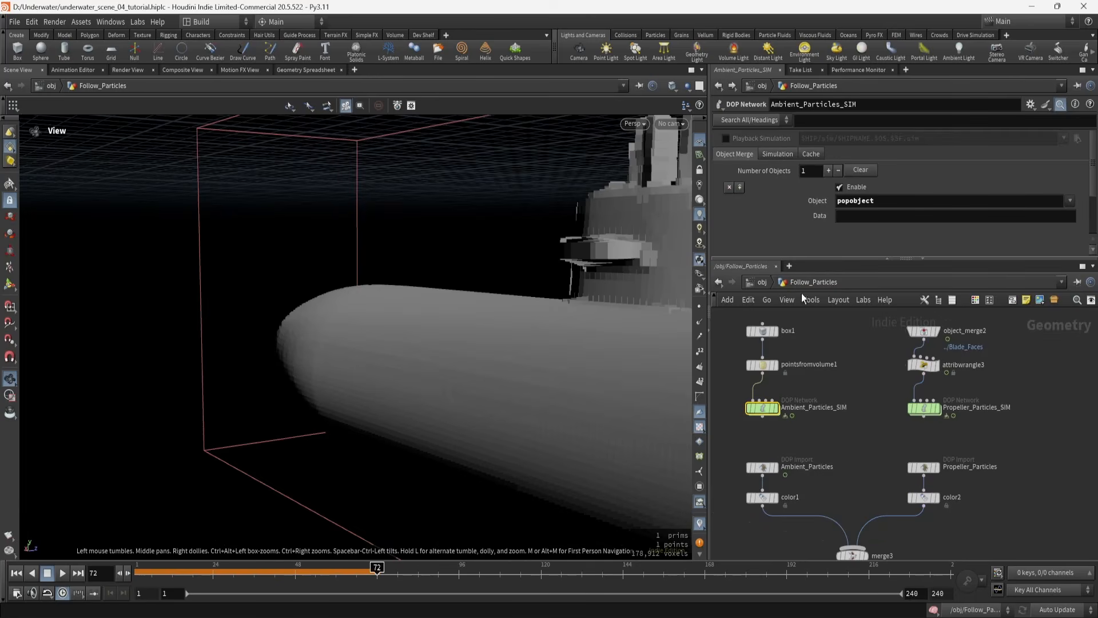
Display the Ambient_Particles DOP import and compare its settings with the Propeller_Particles import
left_click(855, 476)
middle_click_drag(858, 496, 866, 449)
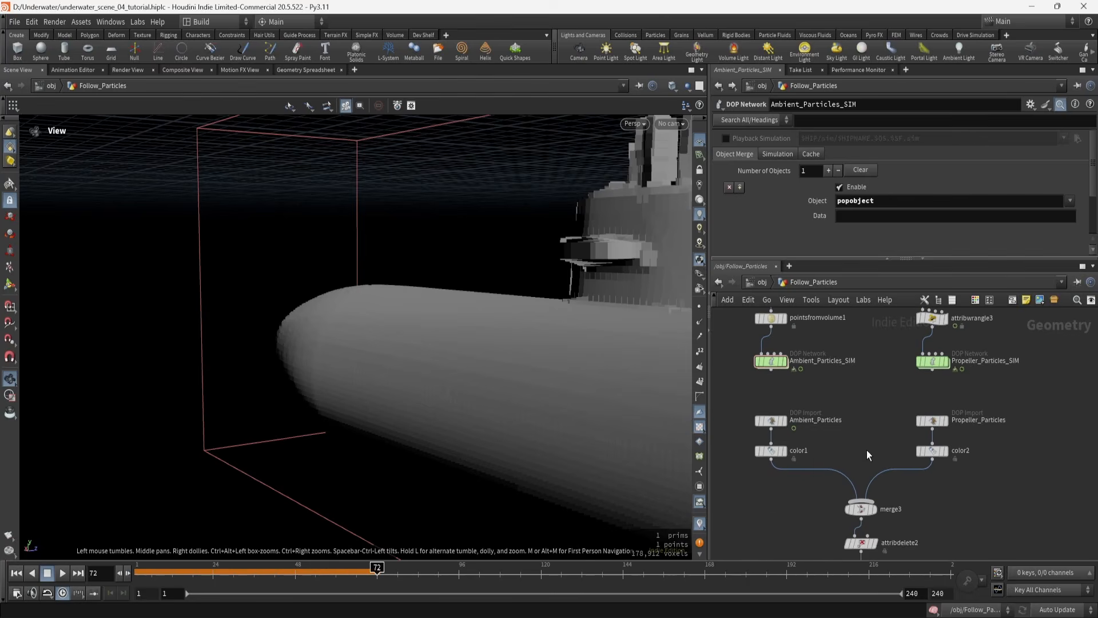
left_click(783, 421)
left_click(774, 421)
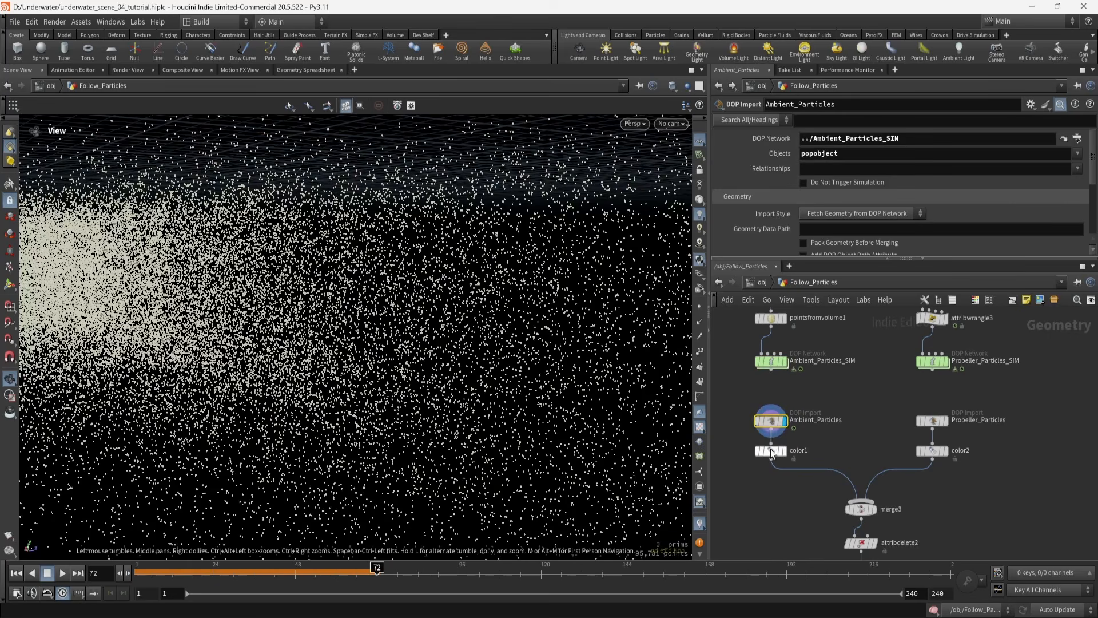
left_click_drag(892, 403, 979, 434)
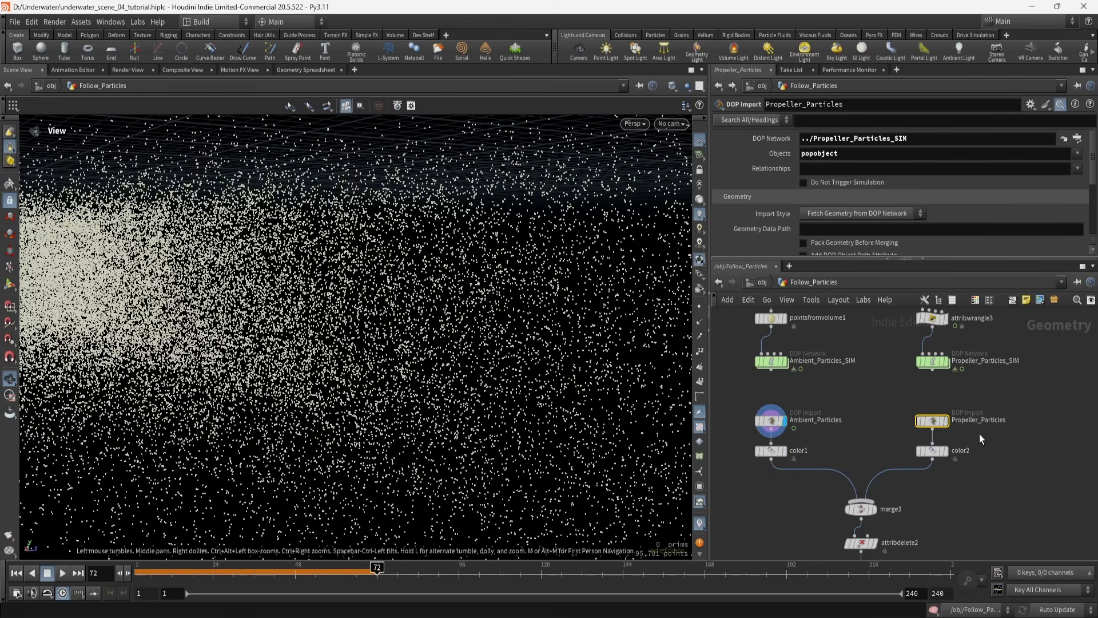
Display merge3 and attribdelete2 in turn, reviewing the deleted point attributes and merge3's node information
middle_click_drag(893, 451, 893, 358)
left_click(877, 417)
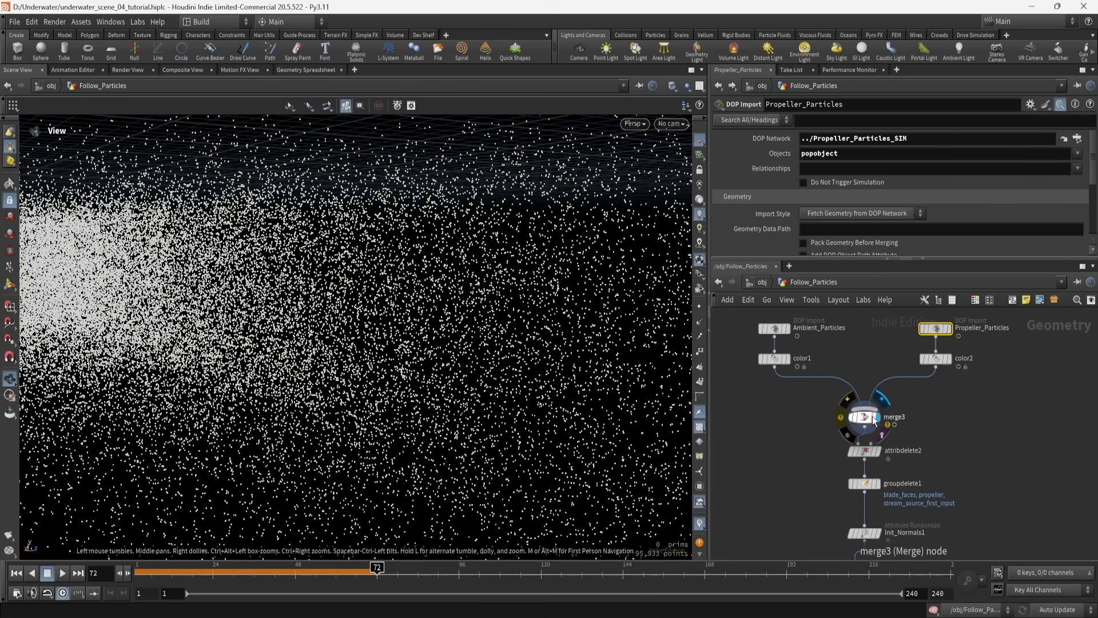
left_click(864, 450)
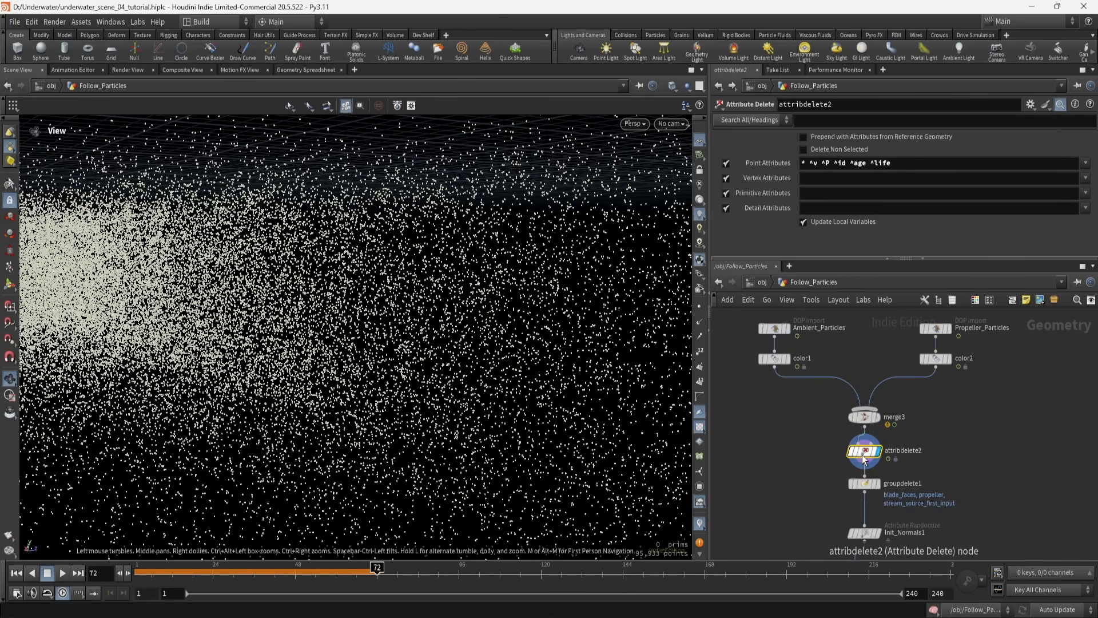
middle_click(866, 418)
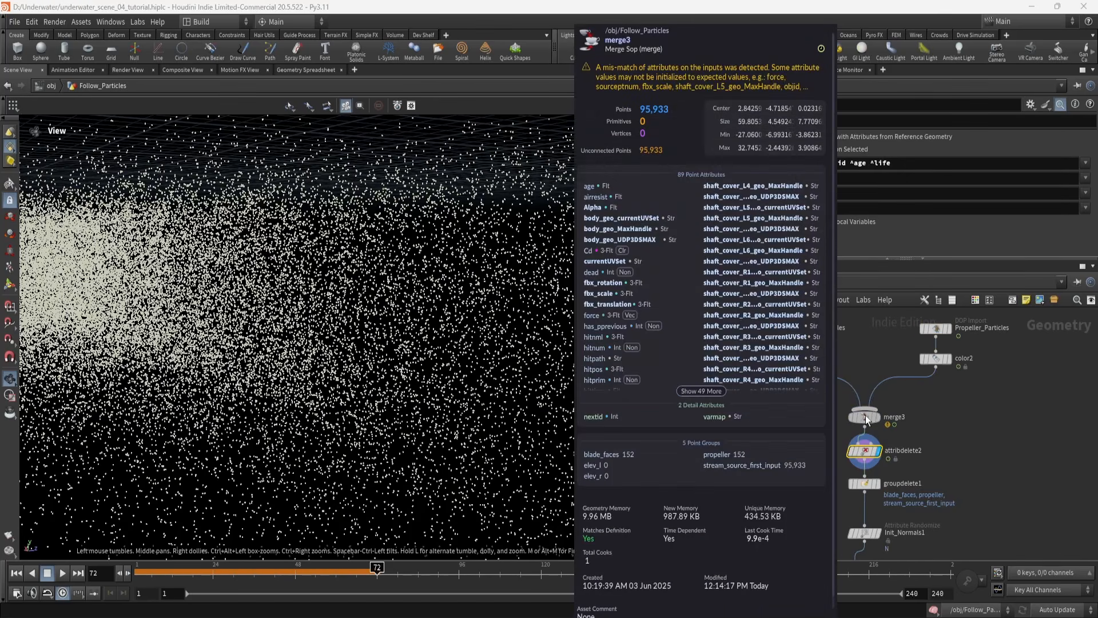
Review the group names that groupdelete1 removes from the merged particles
middle_click_drag(996, 471, 1005, 390)
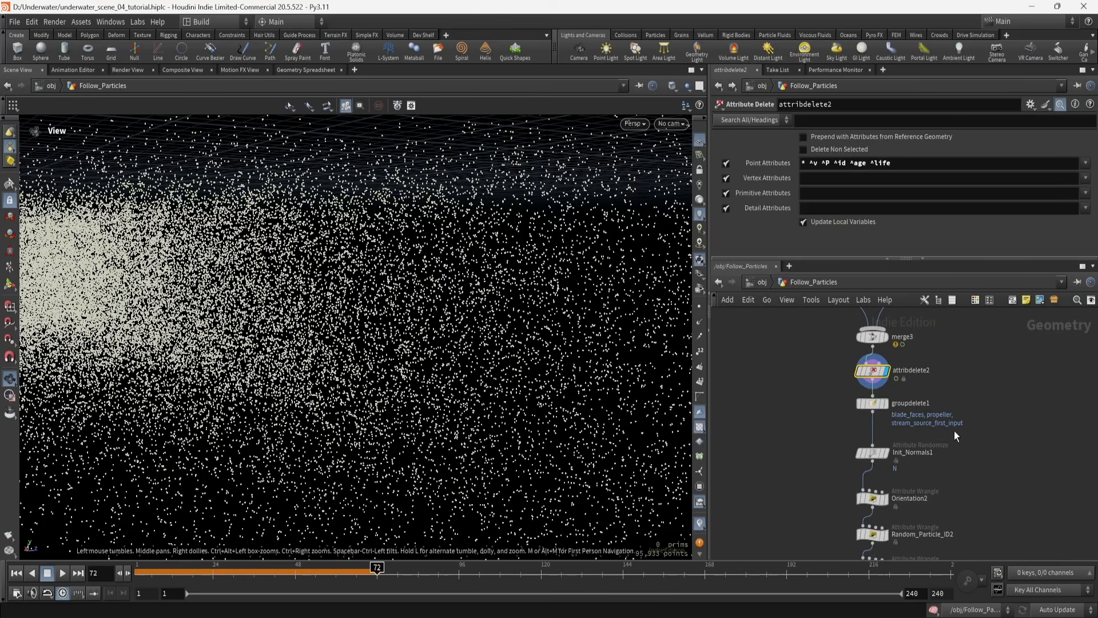
left_click(885, 404)
left_click(875, 407)
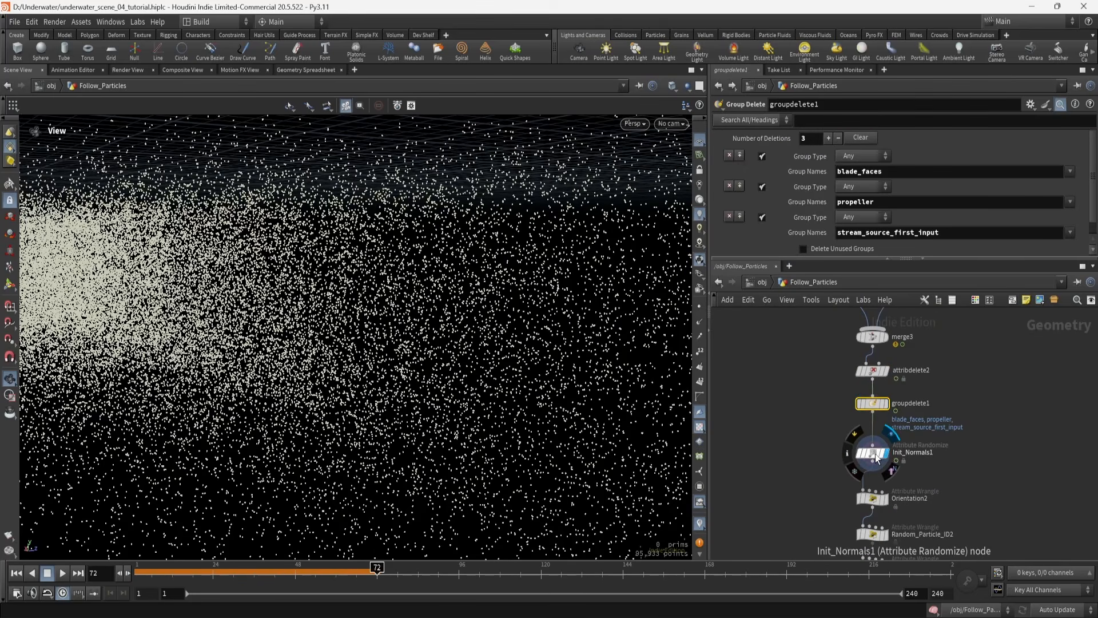
Display Init_Normals1 and review its attribute name, operation and distribution settings
left_click(875, 454)
scroll(791, 452, "down", 3)
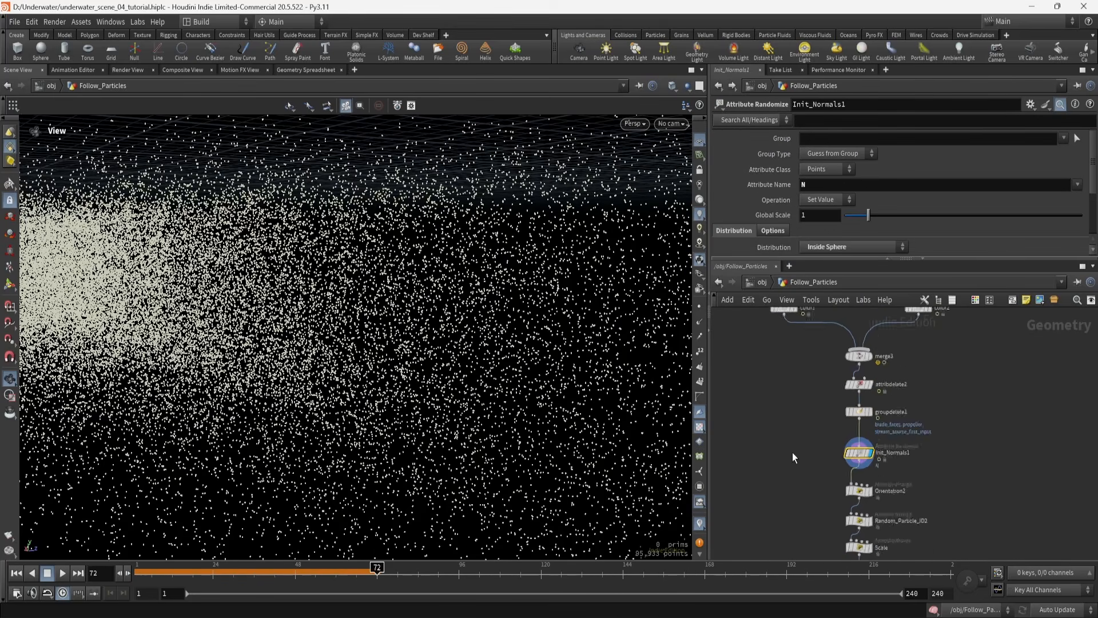
middle_click_drag(799, 480, 793, 438)
scroll(812, 460, "up", 4)
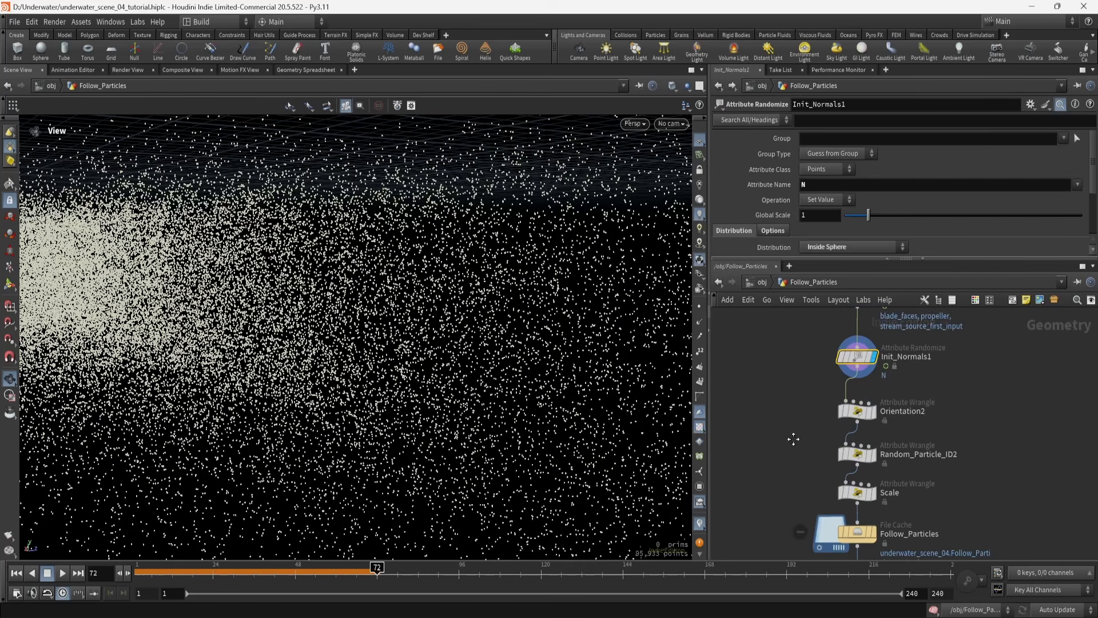
scroll(942, 163, "down", 5)
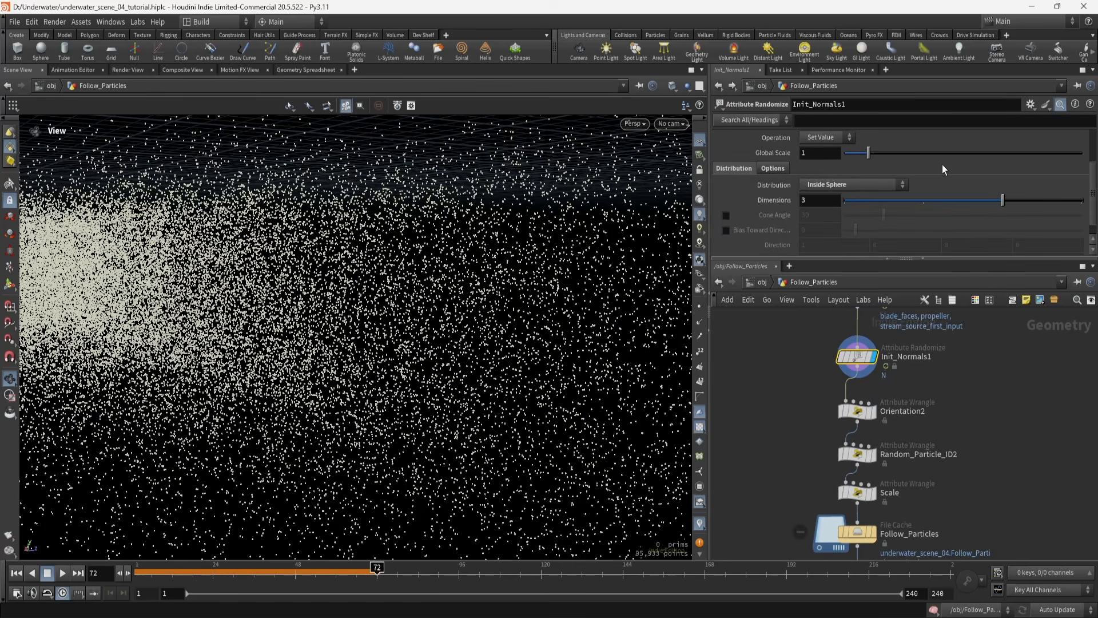
scroll(891, 187, "up", 2)
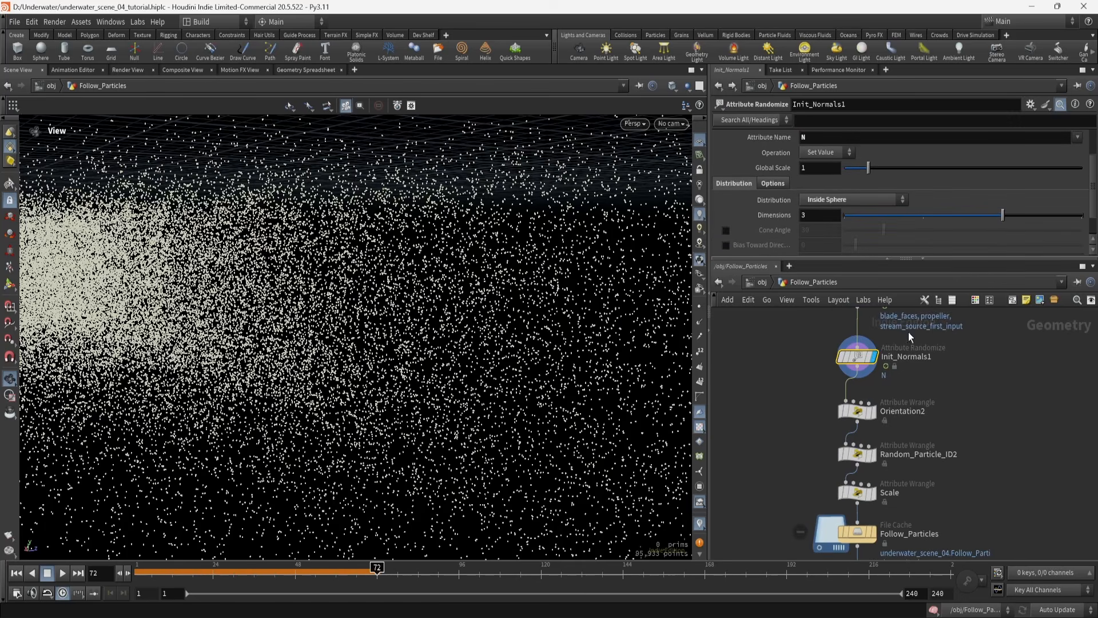
Display the Orientation2 and Random_Particle_ID2 wrangles in turn and review their VEX expressions
left_click(860, 413)
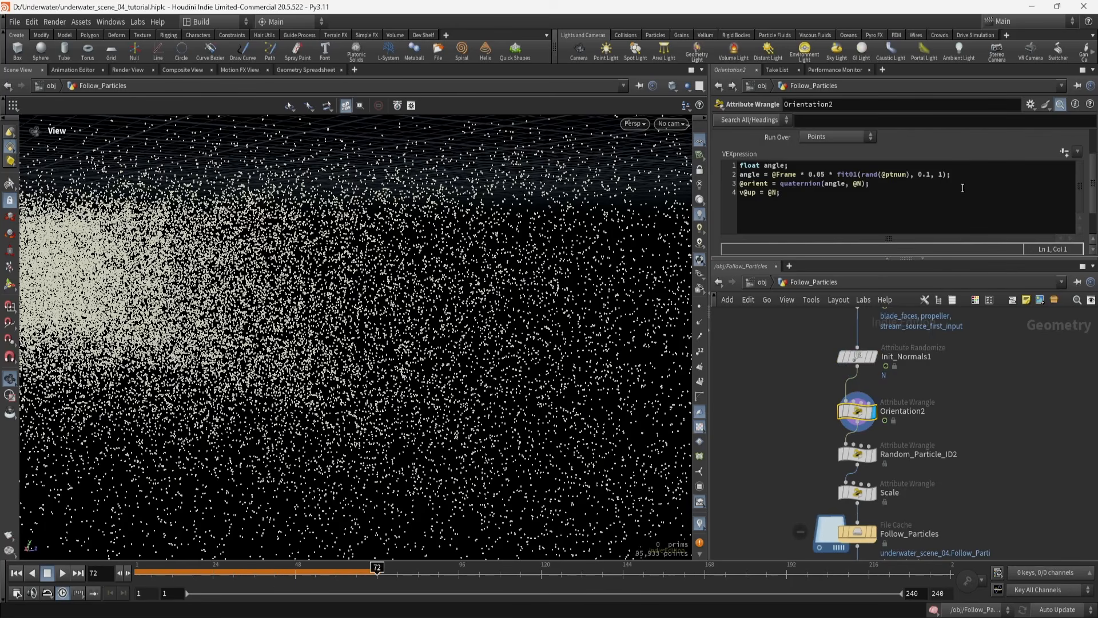
left_click(858, 454)
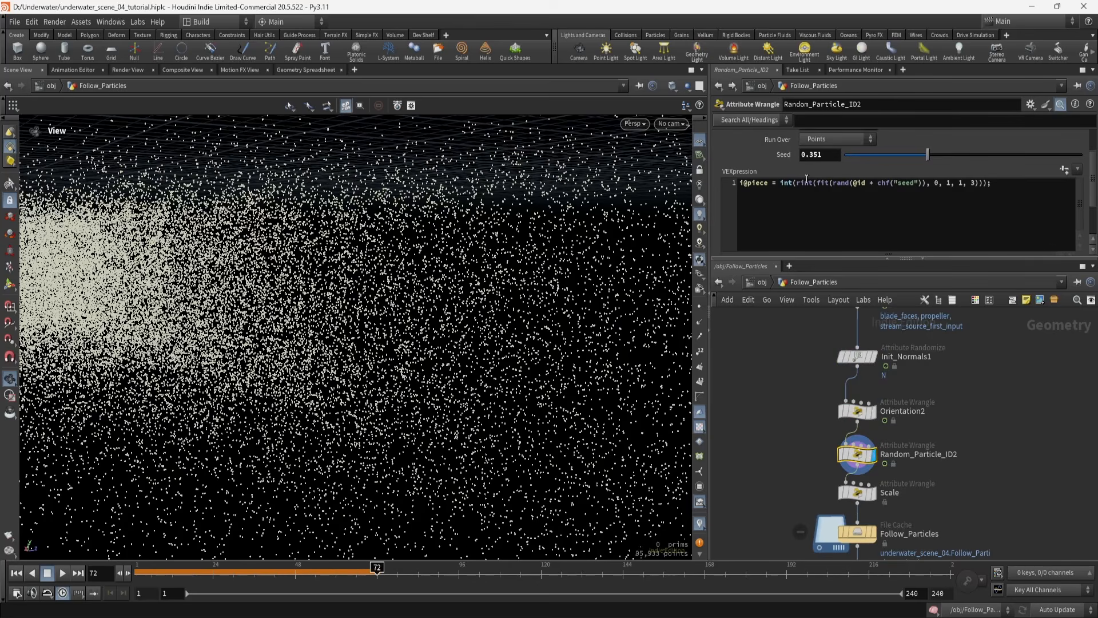
scroll(963, 472, "down", 5)
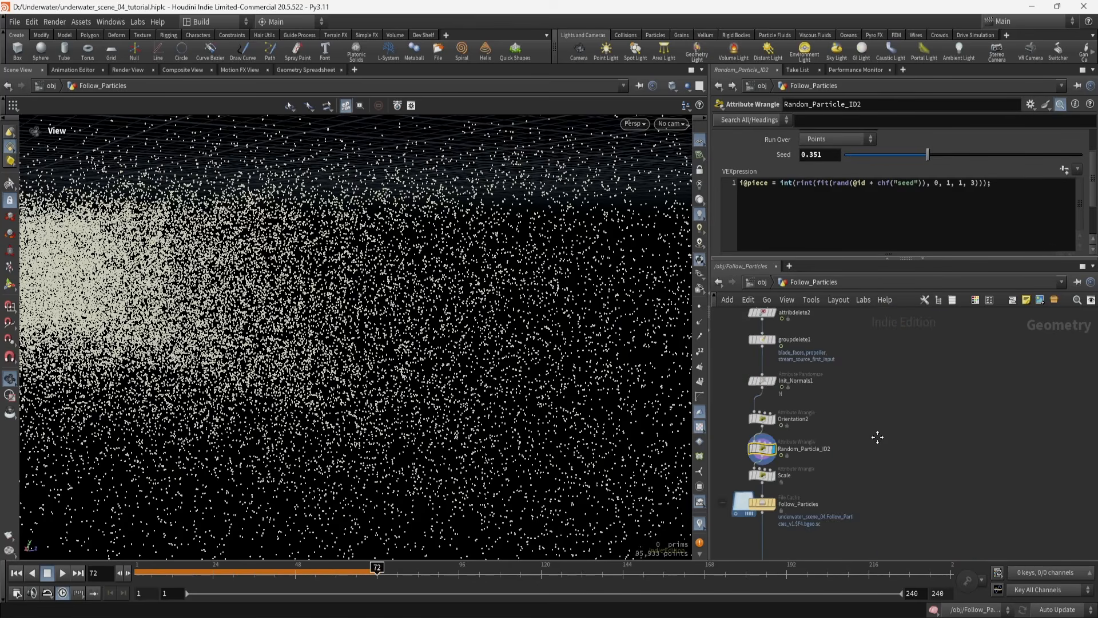
middle_click_drag(875, 439, 894, 488)
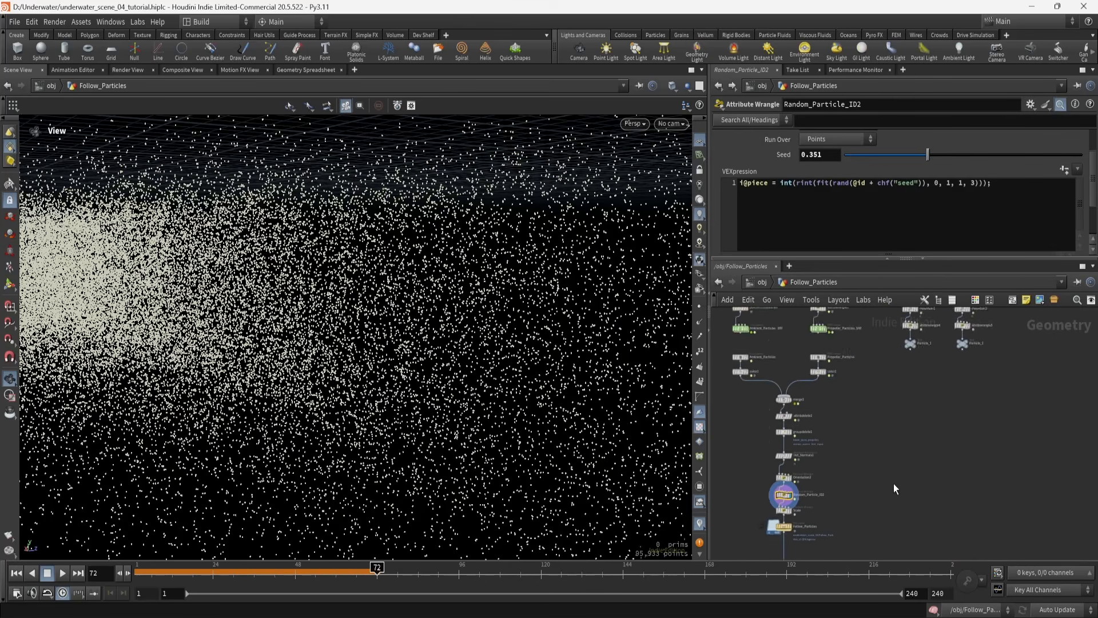
Display sphere1 and mountain1 in turn and examine the base particle shape before and after the noise deformation
scroll(896, 332, "up", 4)
middle_click_drag(910, 364, 806, 470)
left_click(831, 374)
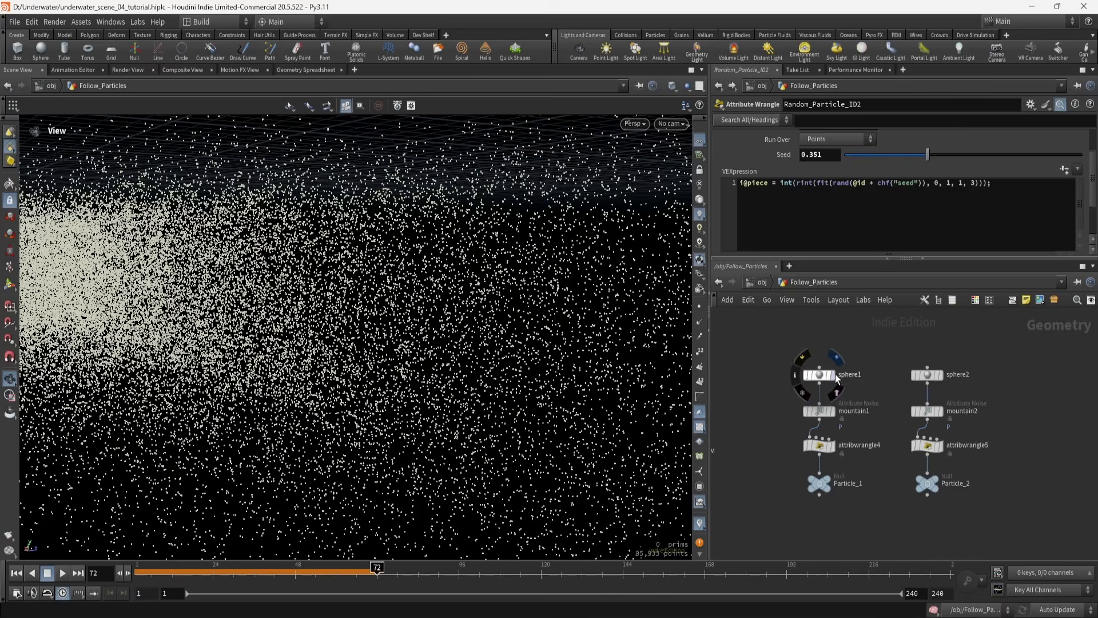
key("f")
left_click(830, 411)
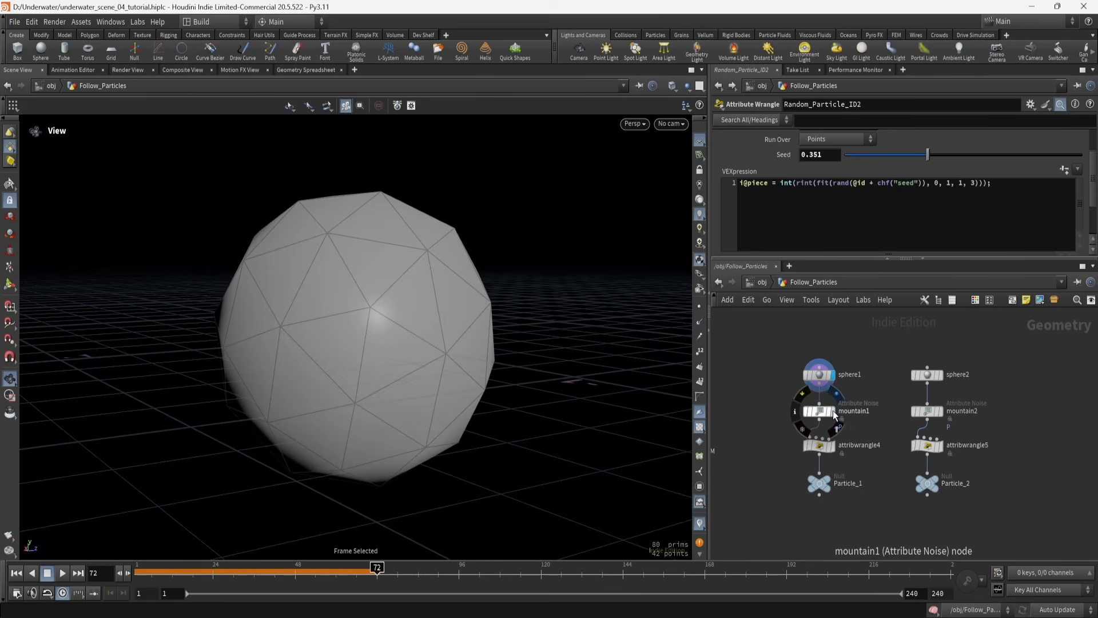
Compare the piece attribute expressions in attribwrangle4, attribwrangle5 and Random_Particle_ID2
left_click(819, 445)
left_click(923, 445)
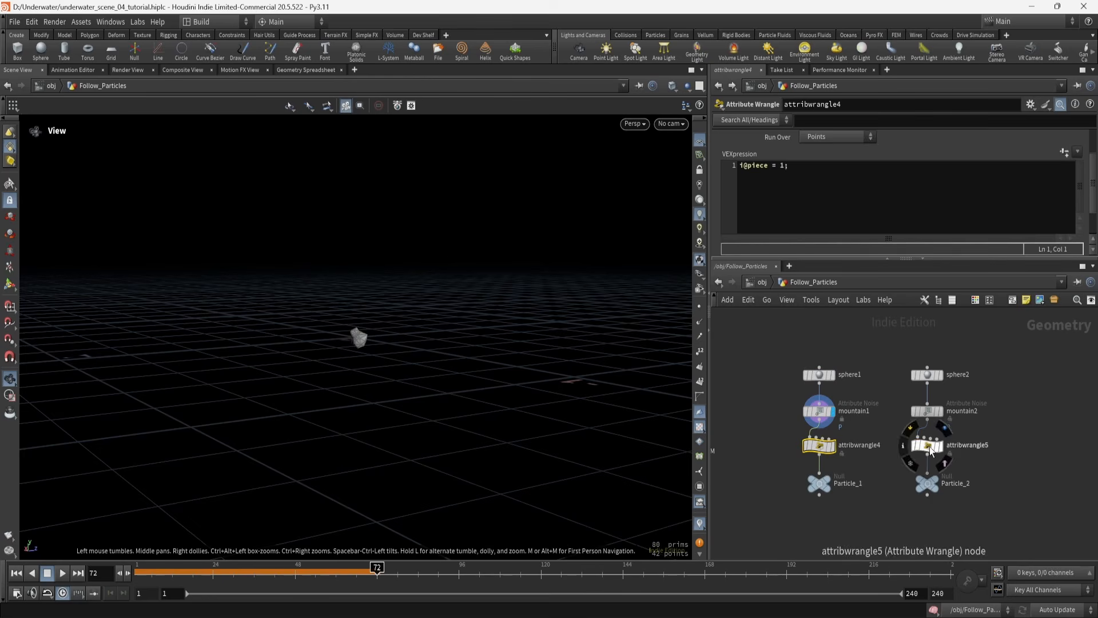
middle_click_drag(787, 513, 919, 384)
middle_click_drag(841, 517, 968, 370)
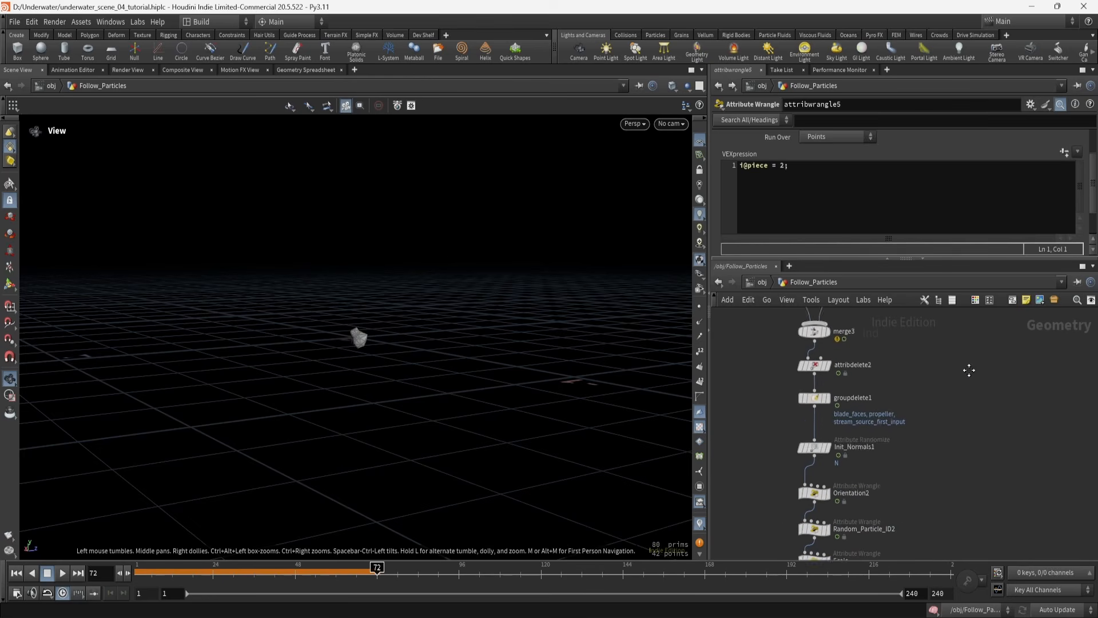
middle_click_drag(902, 468, 911, 349)
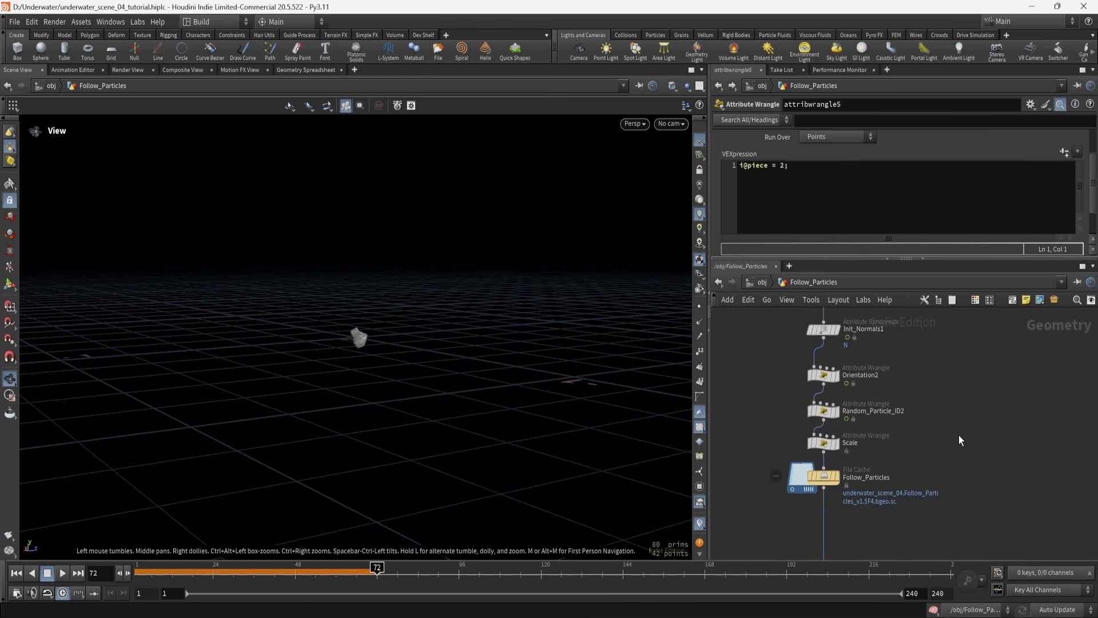
left_click(824, 411)
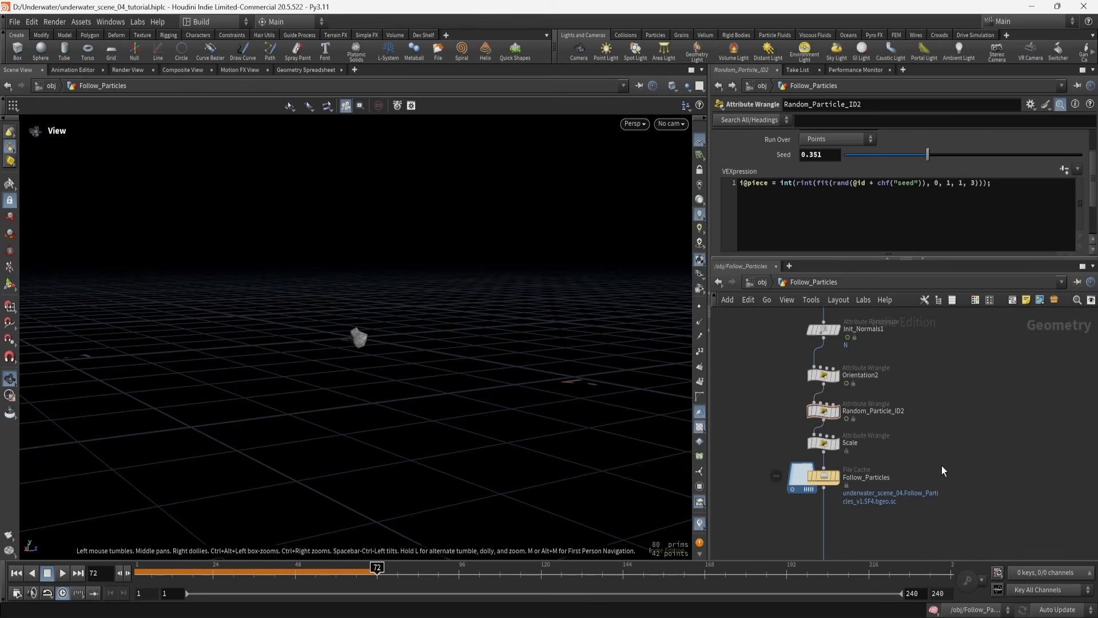
Review the Scale wrangle's pscale expression, global scale and scale ramp settings
middle_click_drag(939, 383, 938, 280)
left_click(819, 339)
scroll(924, 209, "down", 2)
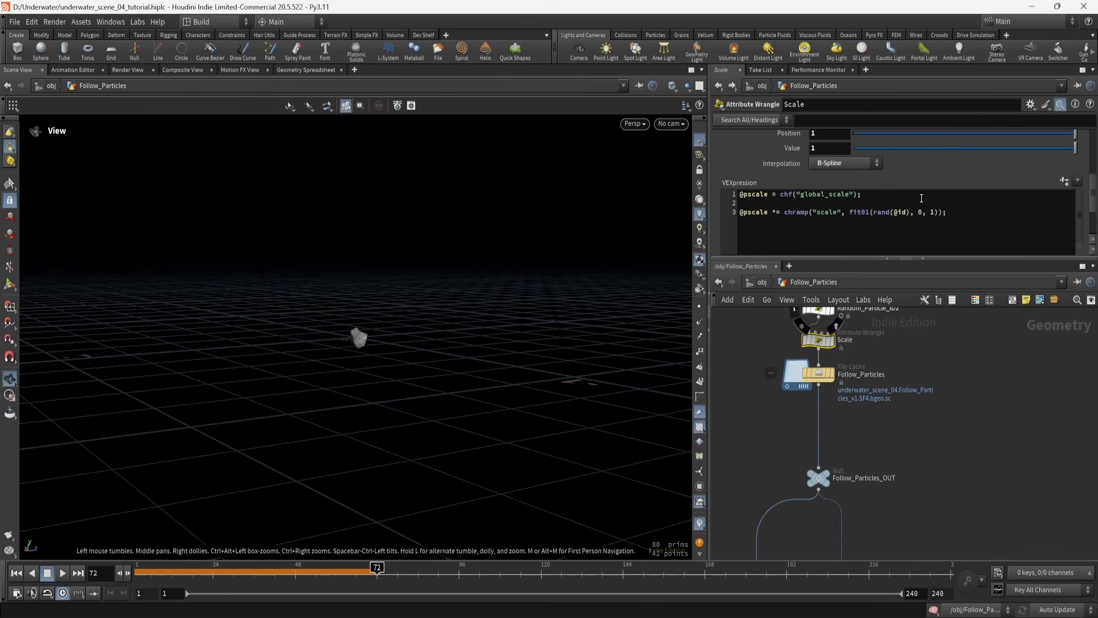
scroll(922, 198, "up", 4)
scroll(917, 207, "down", 3)
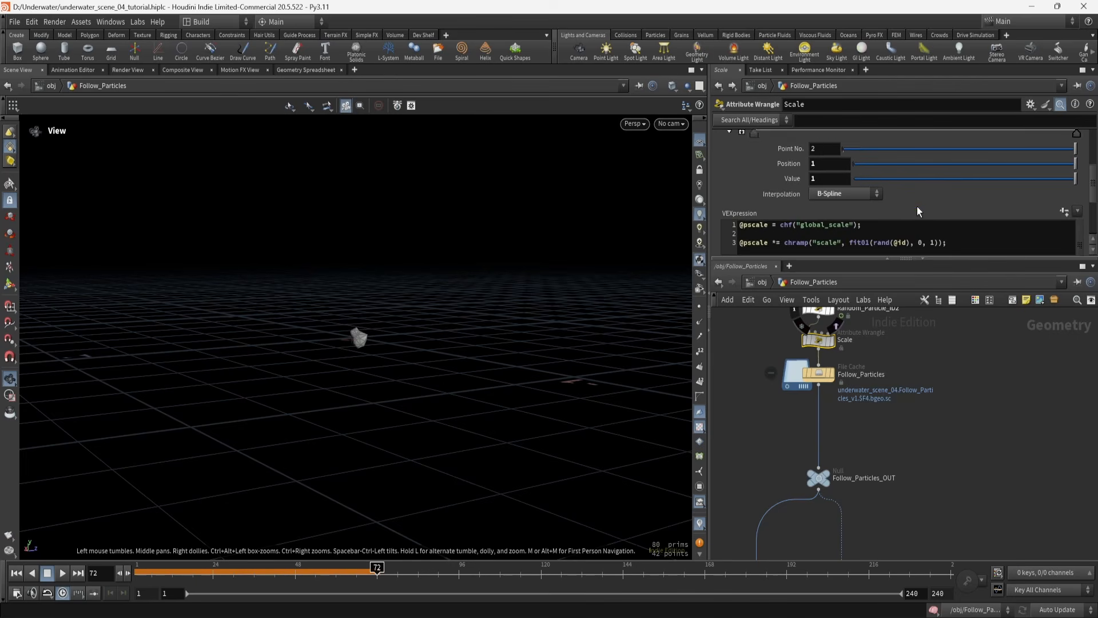
scroll(969, 194, "up", 8)
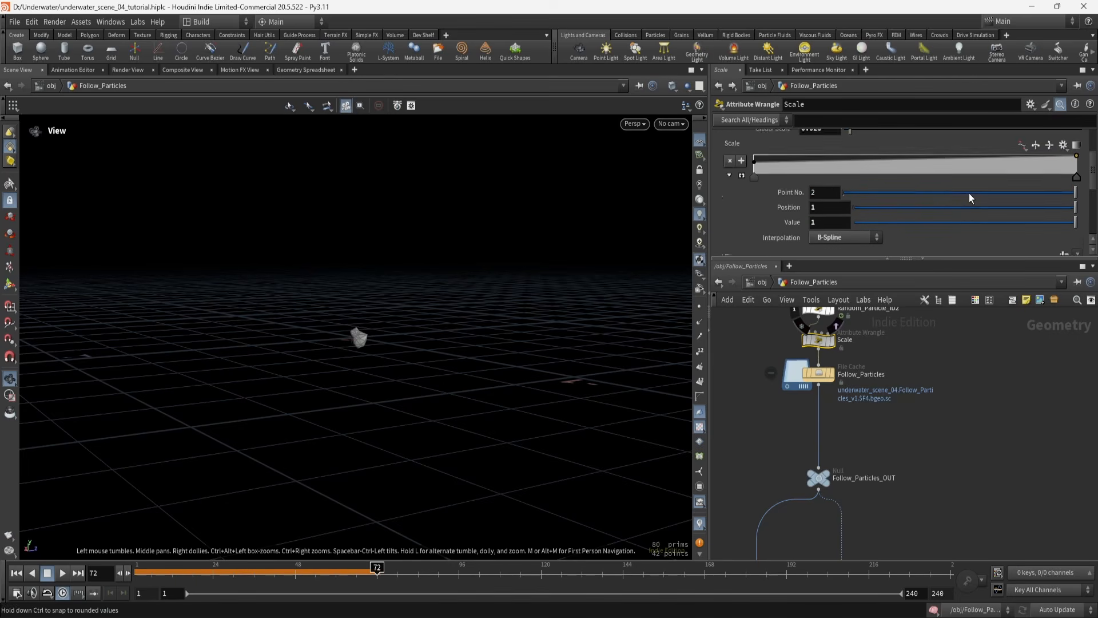
scroll(963, 197, "down", 5)
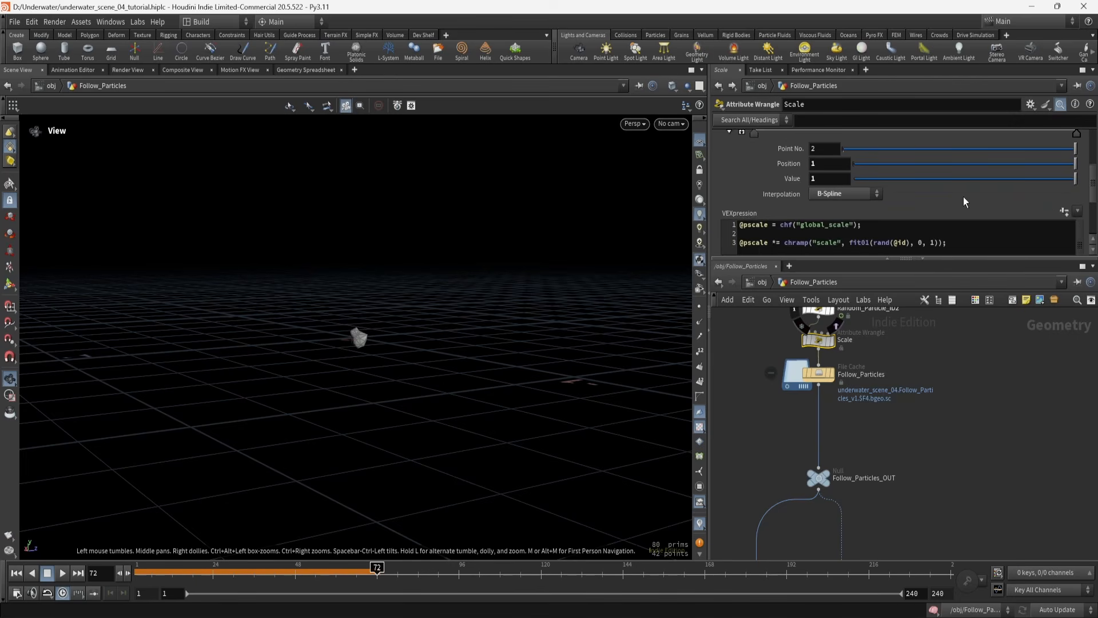
scroll(925, 193, "up", 2)
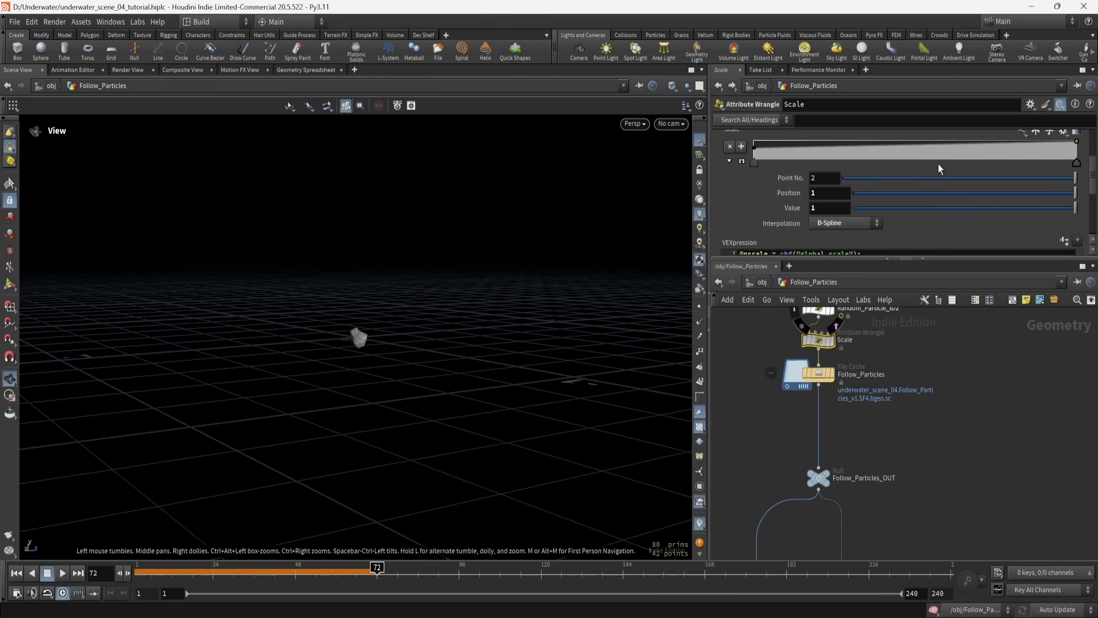
Display the Follow_Particles file cache and its Follow_Particles_OUT null
middle_click_drag(938, 467, 903, 523)
mouse_move(836, 410)
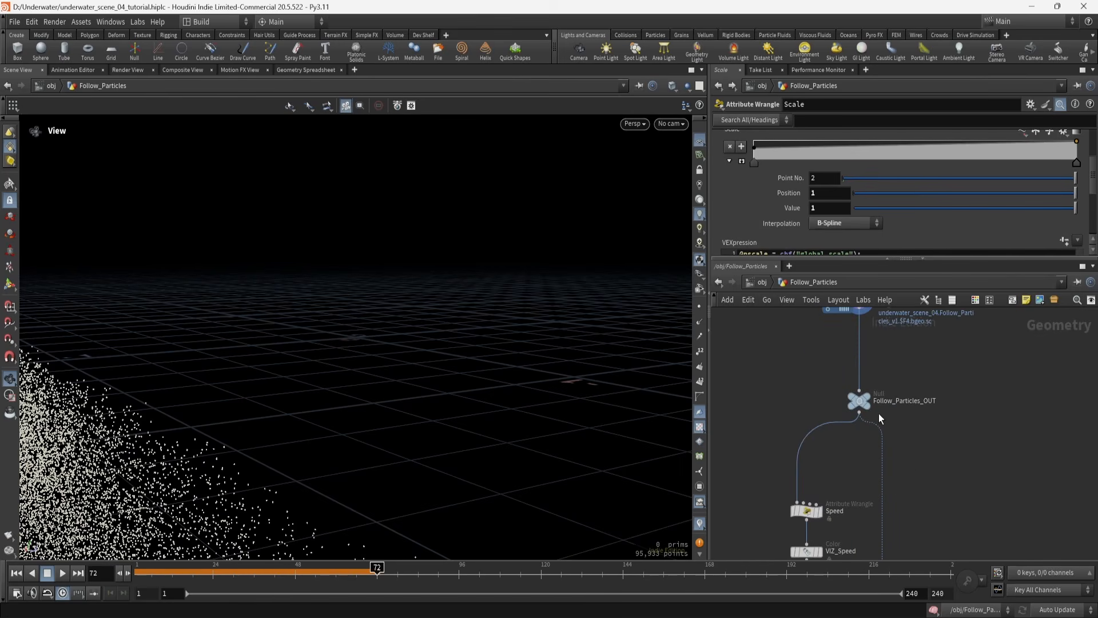
left_click(869, 400)
Review the Speed wrangle's expression, then display VIZ_Speed and examine the particle colours and its attribute ramp settings
middle_click_drag(921, 481, 951, 344)
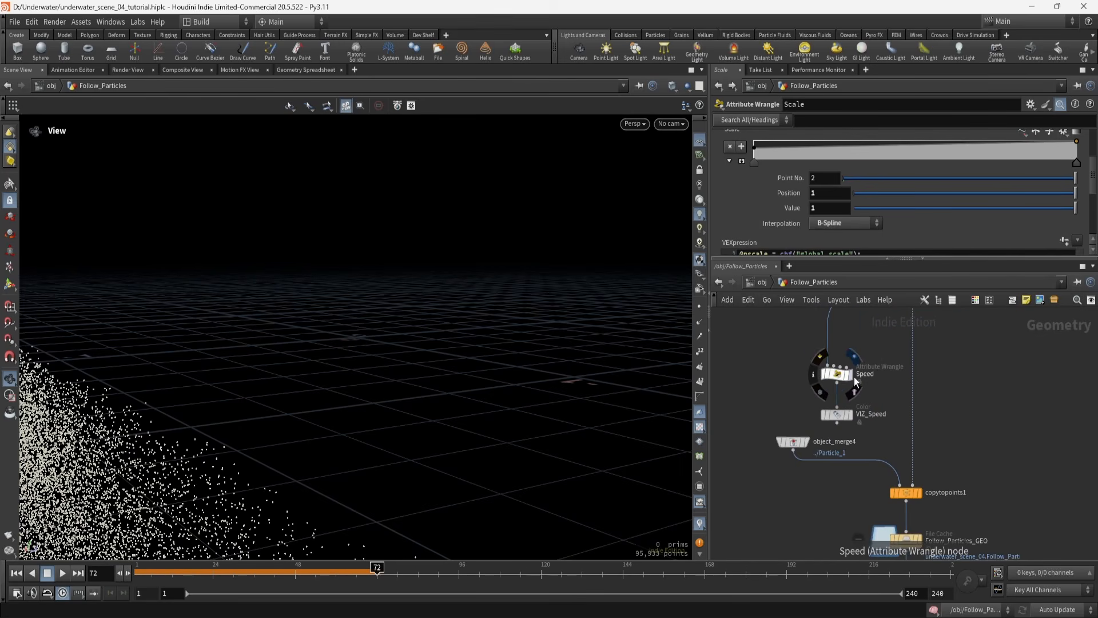
left_click(837, 373)
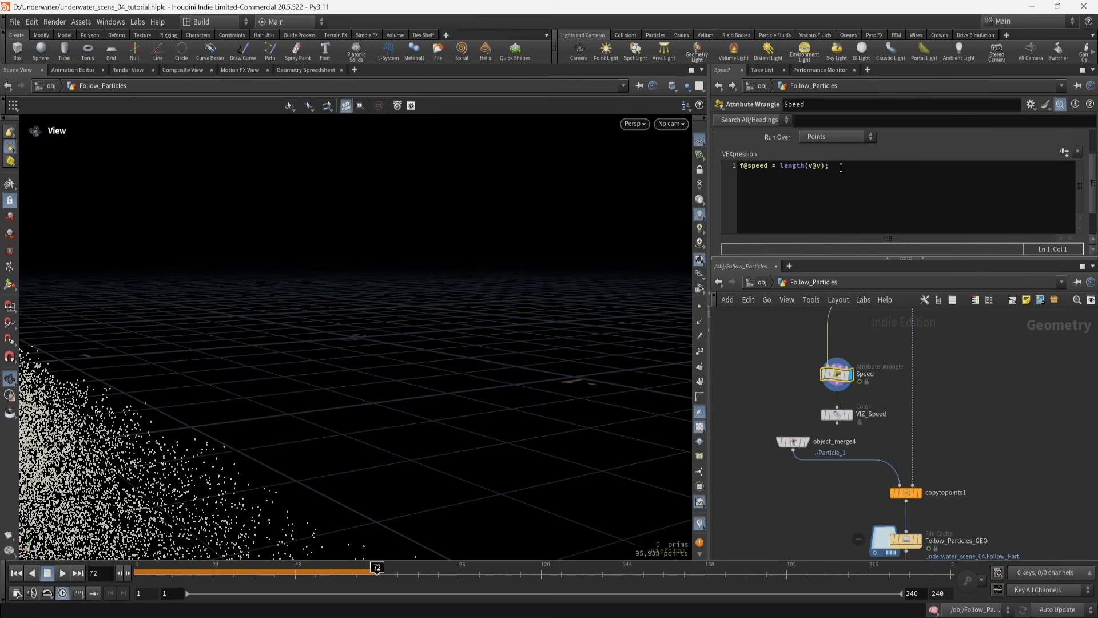
left_click(849, 414)
right_click_drag(231, 338, 369, 351)
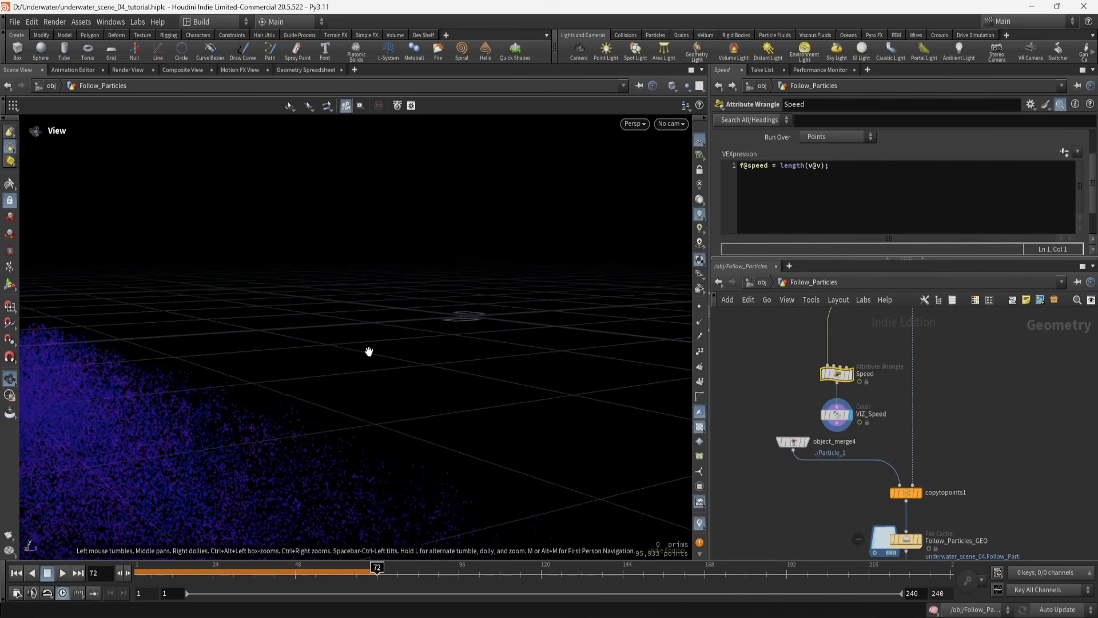
left_click_drag(369, 351, 527, 377)
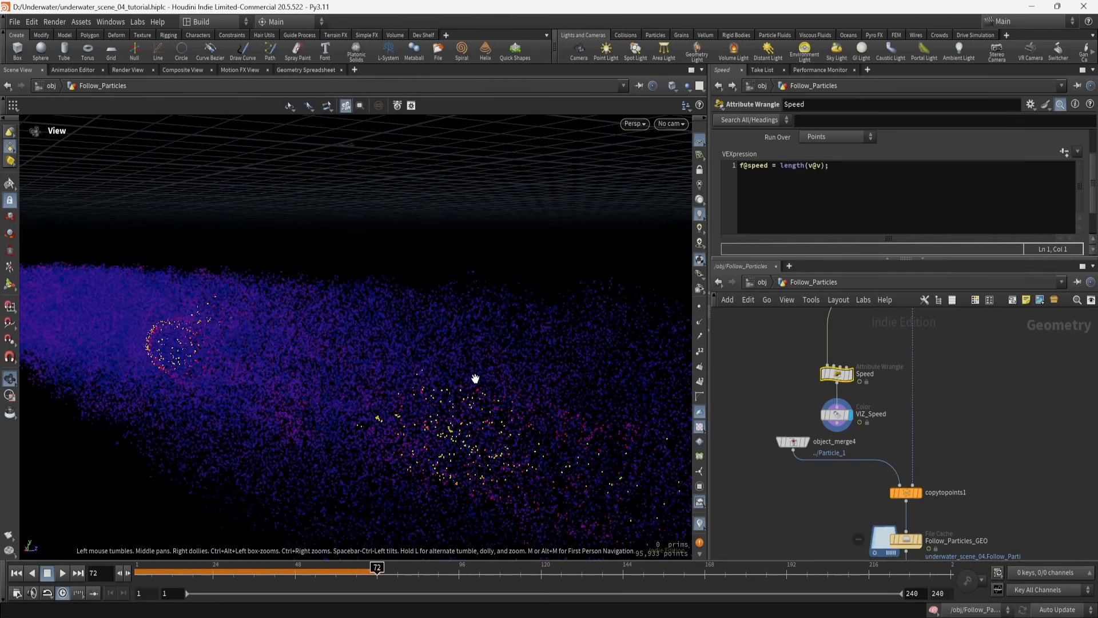
left_click(838, 417)
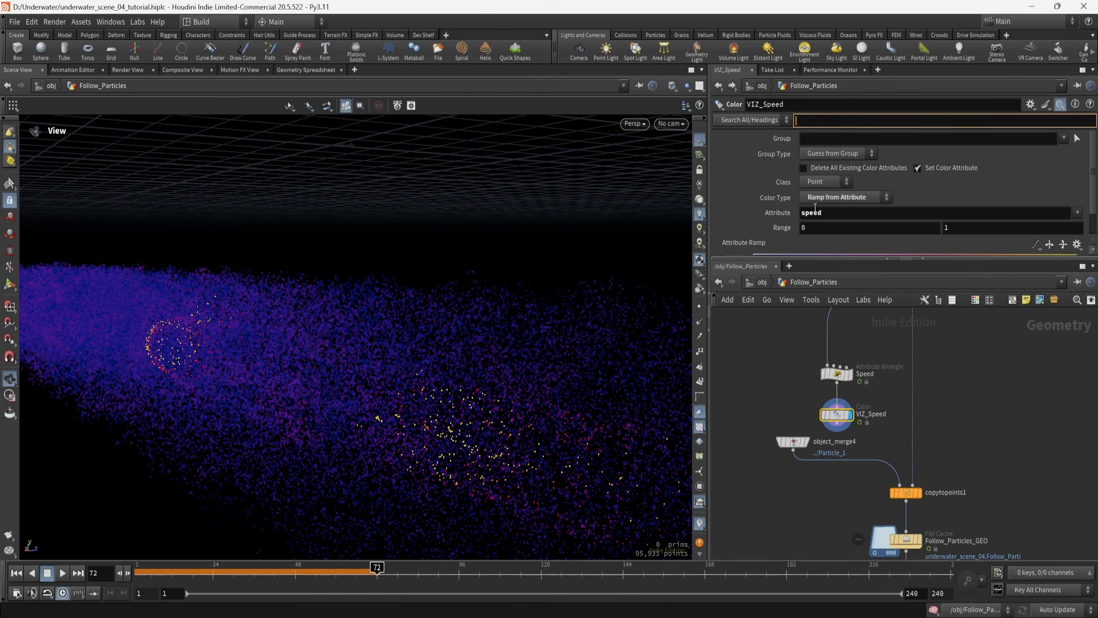
left_click(820, 522)
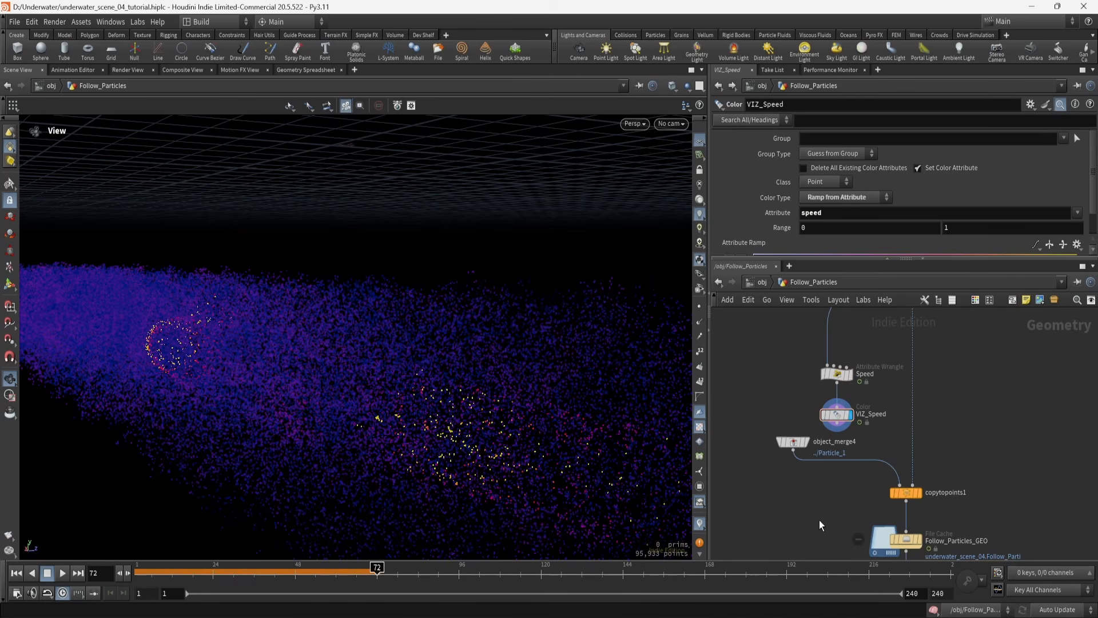
Display copytopoints1 through Follow_CAM and review the object_merge4 source objects and the copy's Piece Attribute
left_click(915, 493)
left_click(670, 123)
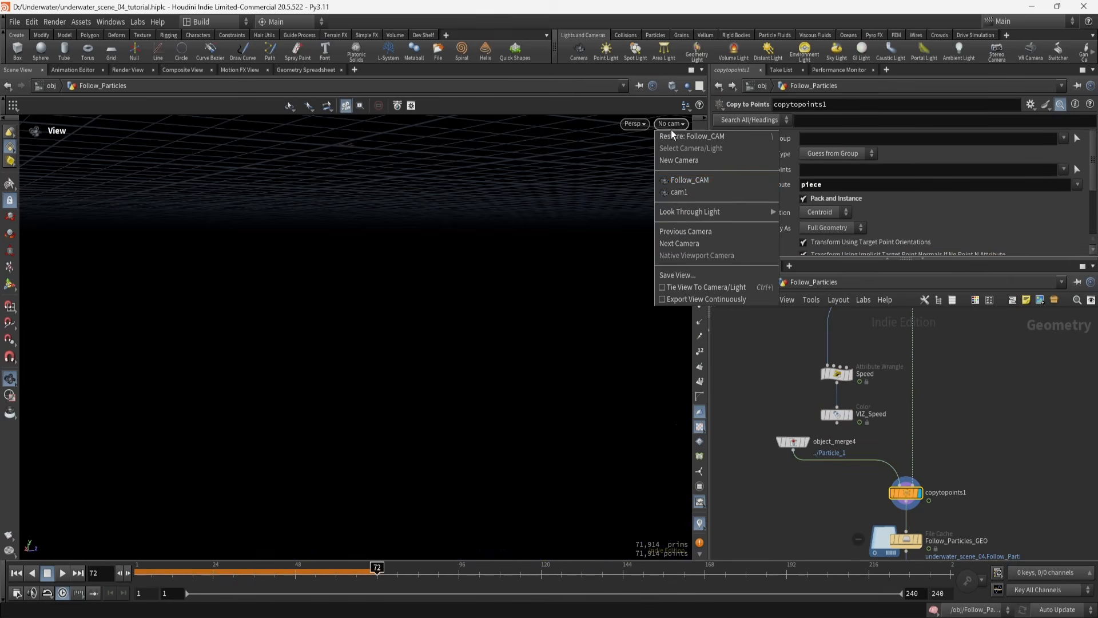
left_click(679, 180)
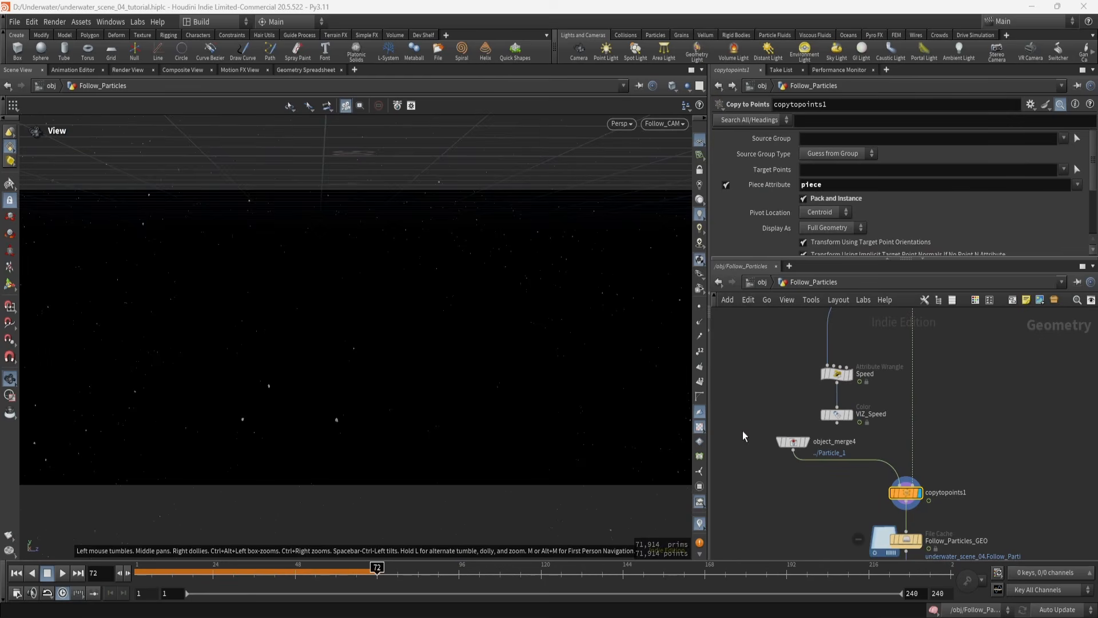
left_click(795, 444)
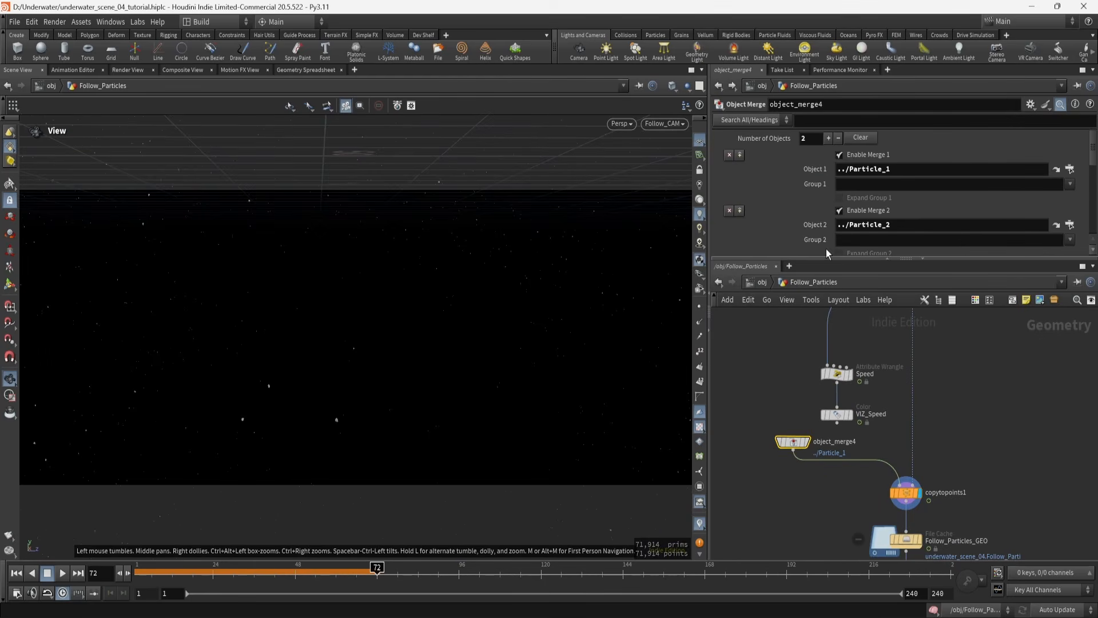
left_click(905, 493)
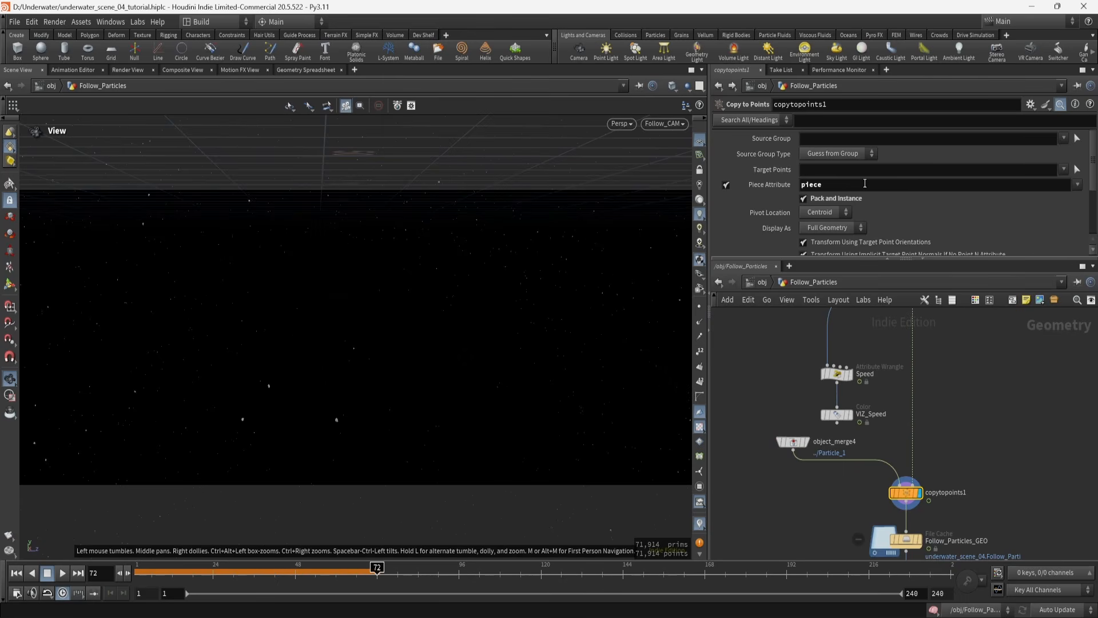
Look over the Follow_Particles_GEO file cache and the Follow_Particles_GEO_OUT null that end the particle network
middle_click_drag(971, 480, 975, 388)
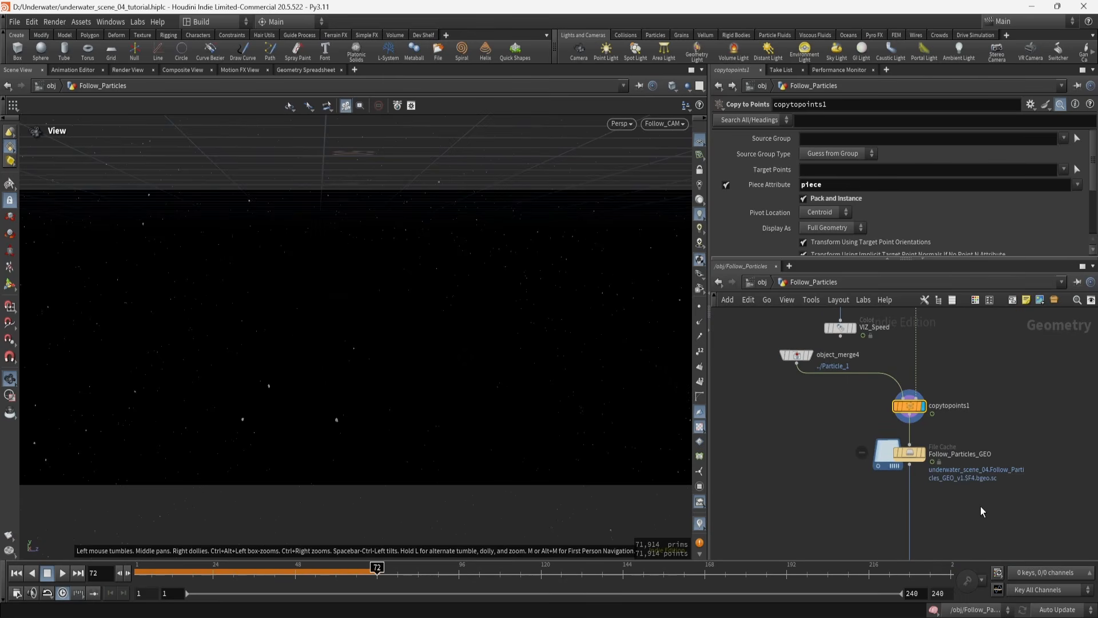
middle_click_drag(964, 525, 881, 390)
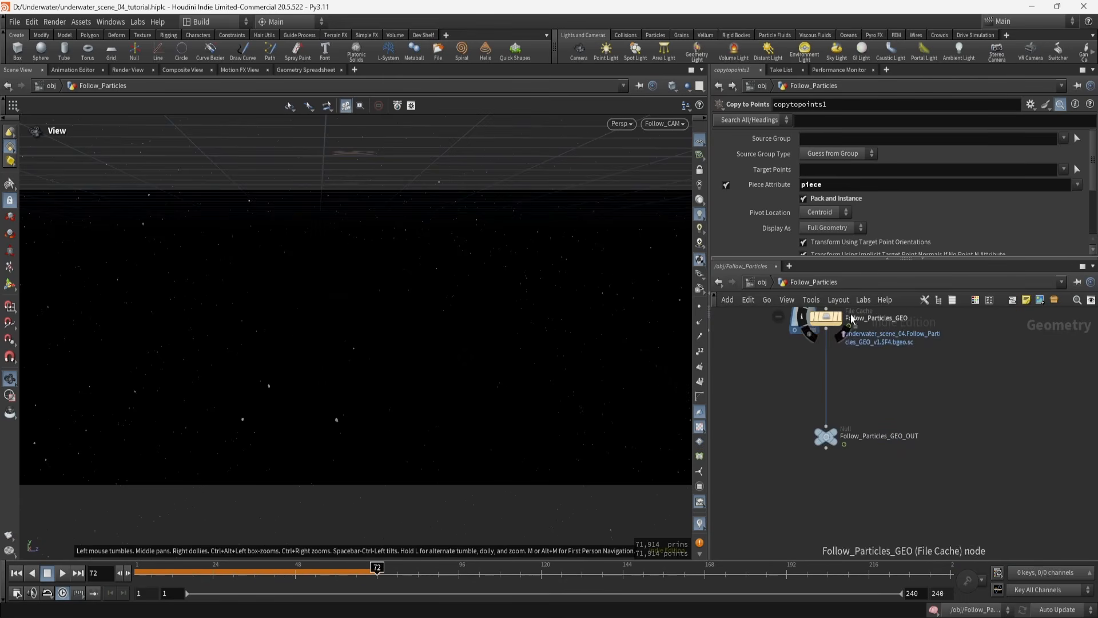
middle_click_drag(958, 388, 957, 483)
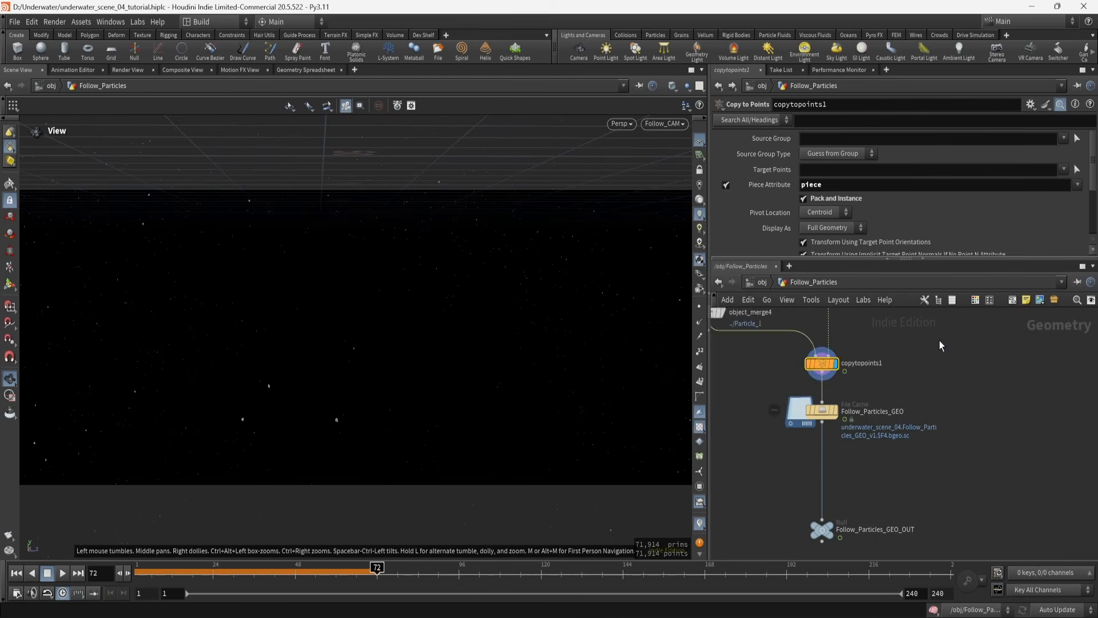
middle_click_drag(940, 345, 935, 435)
middle_click_drag(915, 364, 1030, 441)
middle_click_drag(972, 366, 955, 523)
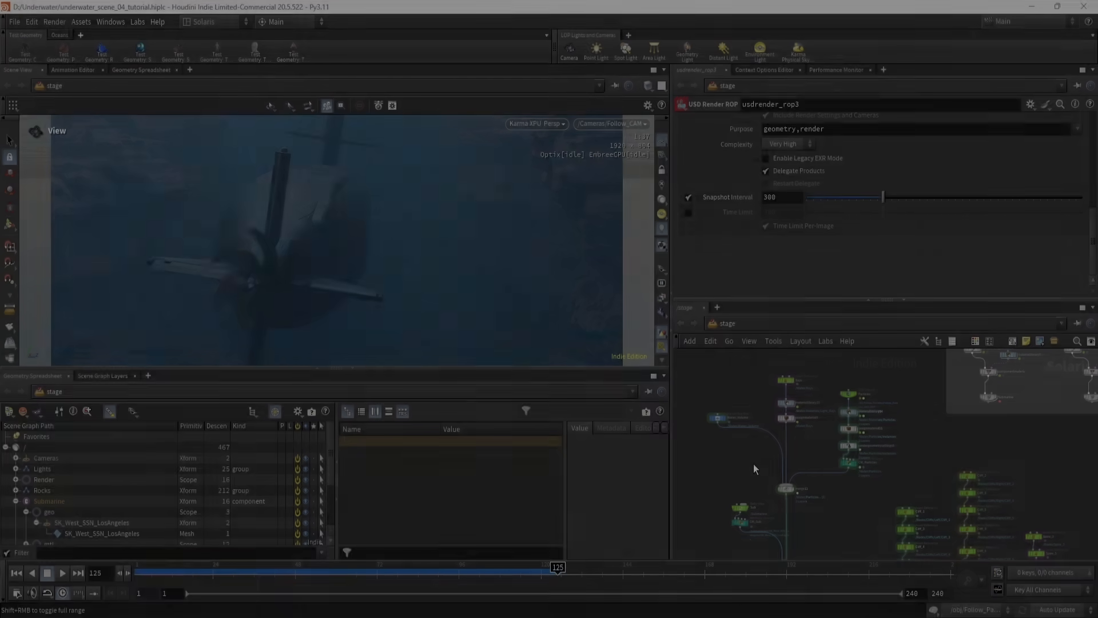
In the Solaris stage, review the Water_Volume Karma Fog Box's density, color and transform settings
scroll(750, 469, "up", 4)
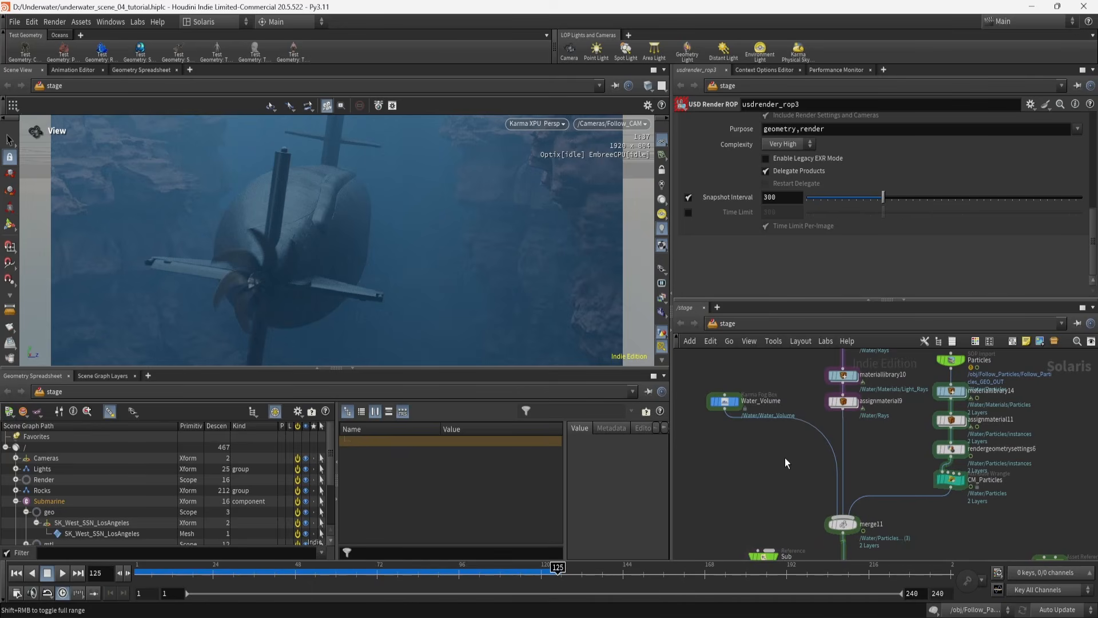
middle_click_drag(778, 469, 798, 500)
left_click_drag(759, 440, 761, 442)
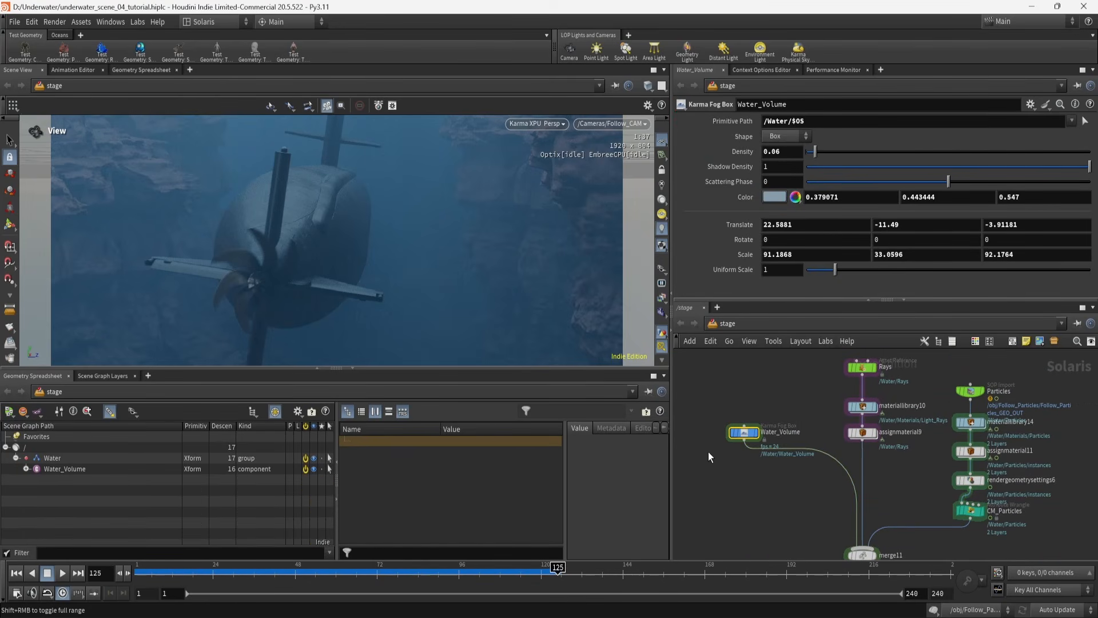
left_click_drag(700, 404, 781, 466)
left_click_drag(711, 404, 792, 472)
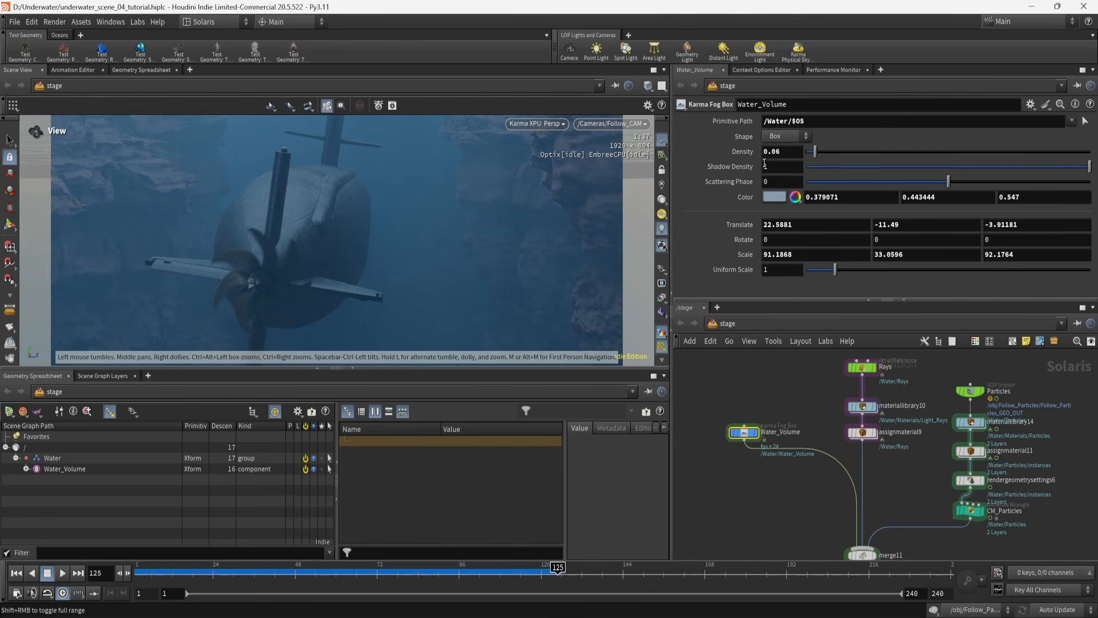
left_click(777, 512)
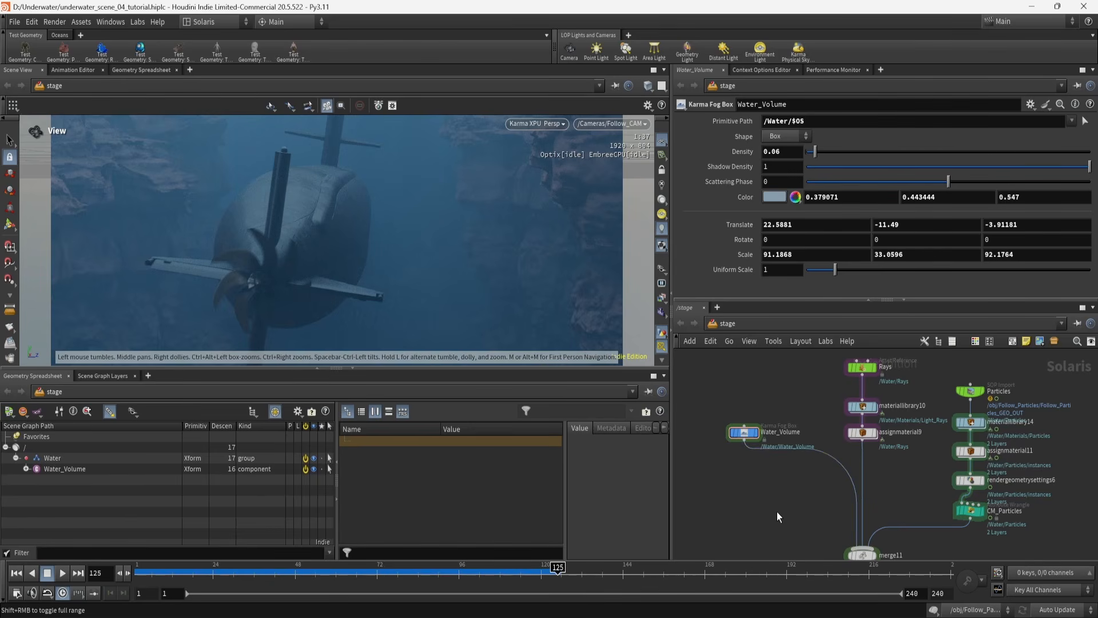
Review the Rays asset reference file and the Particles SOP Import settings
middle_click_drag(928, 493, 829, 504)
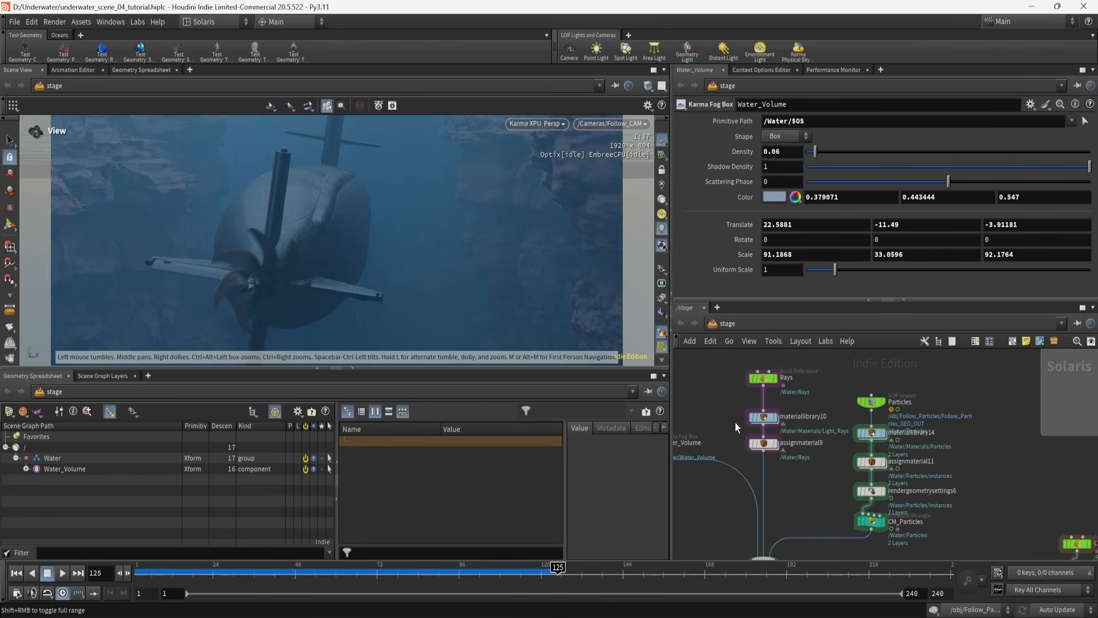
left_click_drag(715, 359, 828, 395)
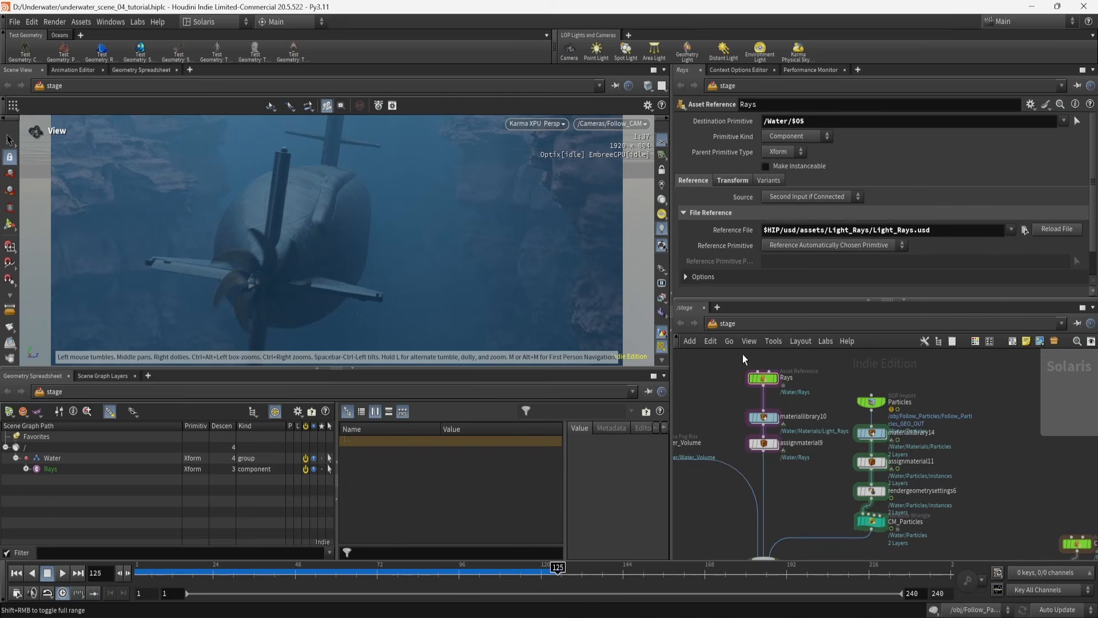
left_click(863, 405)
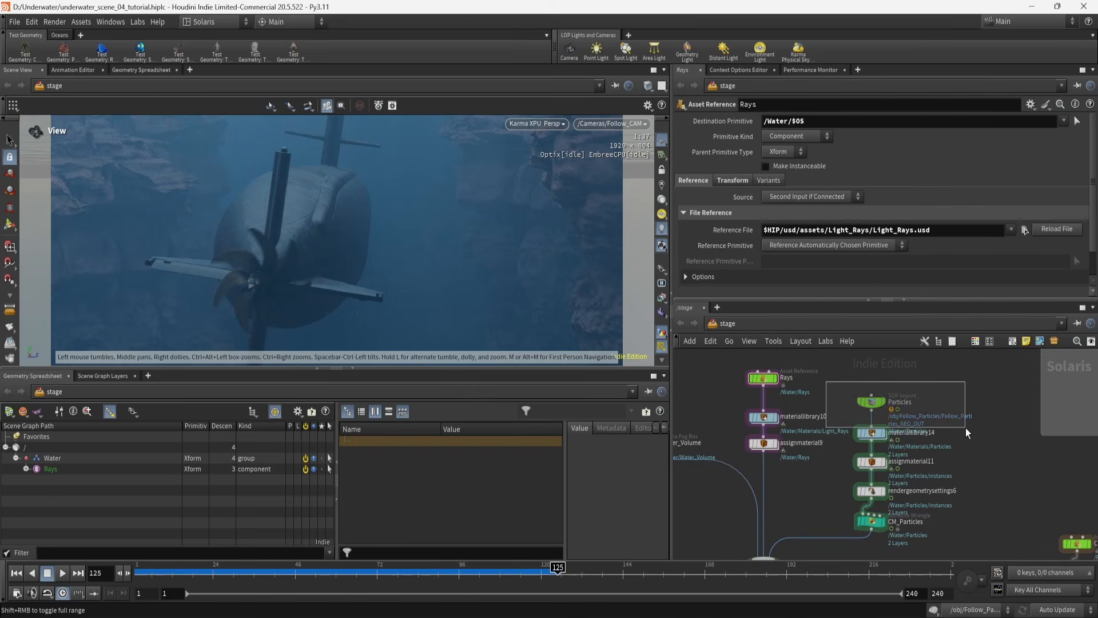
Review the Sky, Area_Sun and Tunnel_Spot lights in the stage's light chain, including their exposure and color settings
middle_click_drag(1014, 475, 831, 532)
middle_click_drag(956, 513, 907, 511)
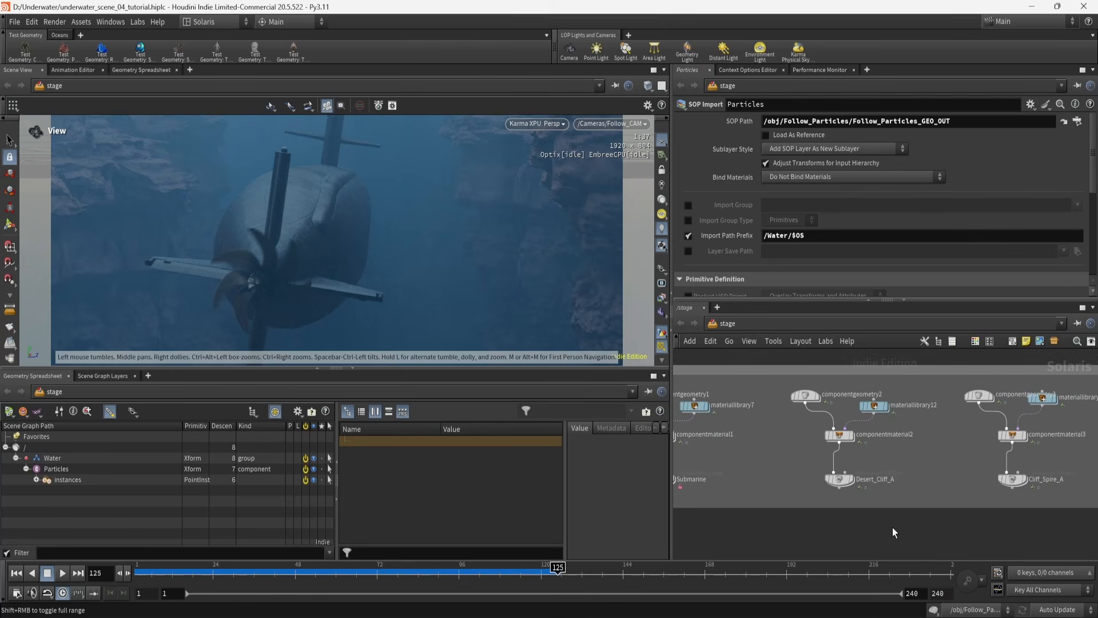
middle_click_drag(773, 521, 708, 456)
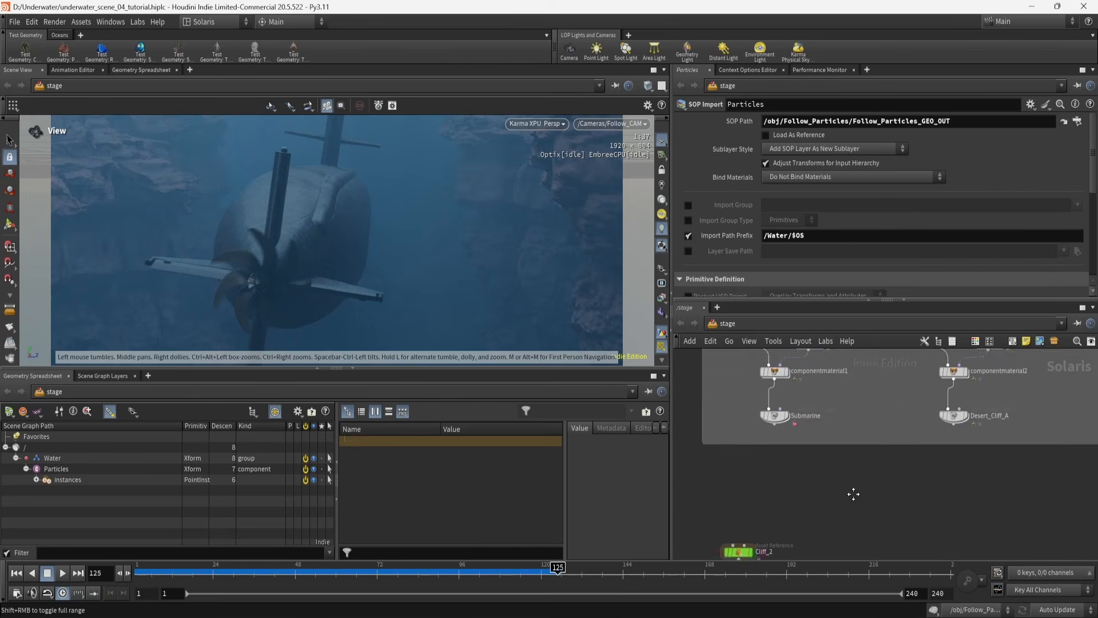
middle_click_drag(843, 539, 931, 399)
middle_click_drag(791, 475, 926, 401)
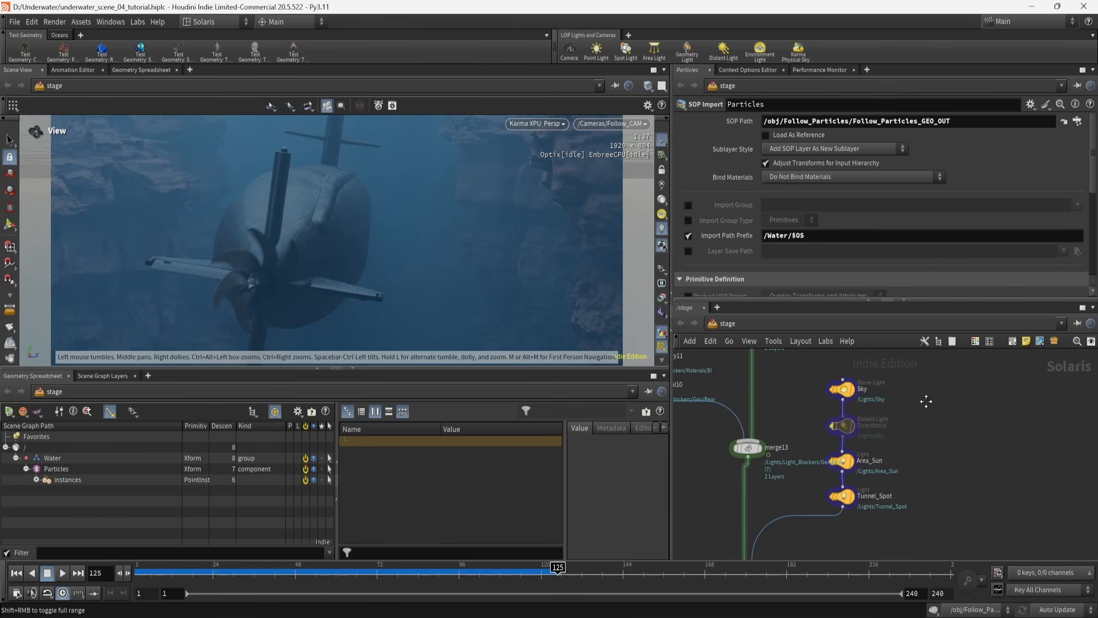
left_click(842, 389)
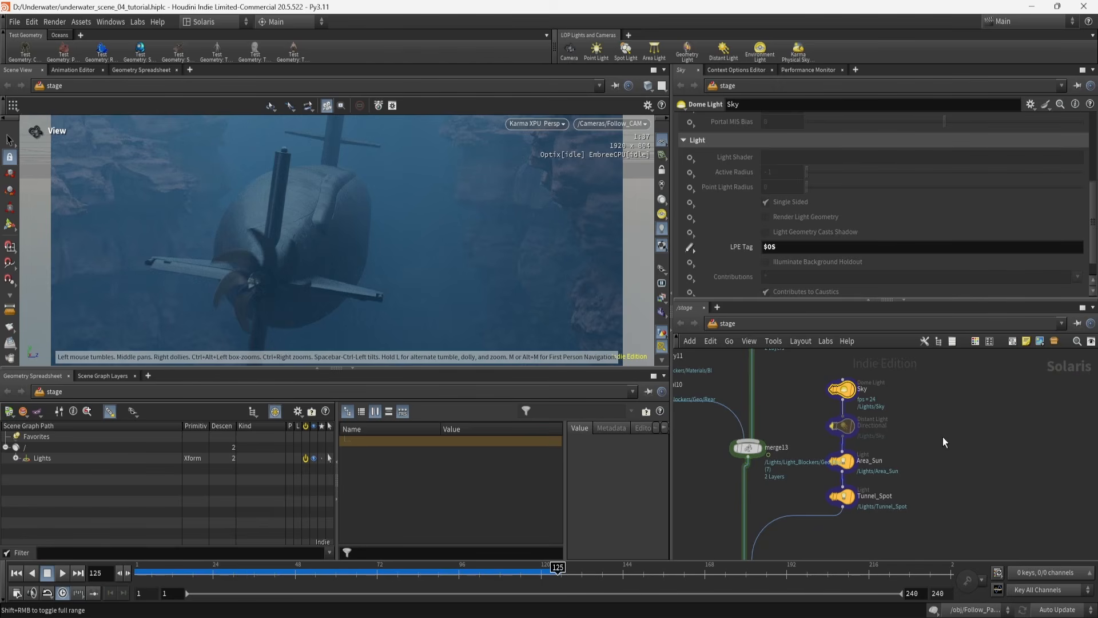
left_click(845, 464)
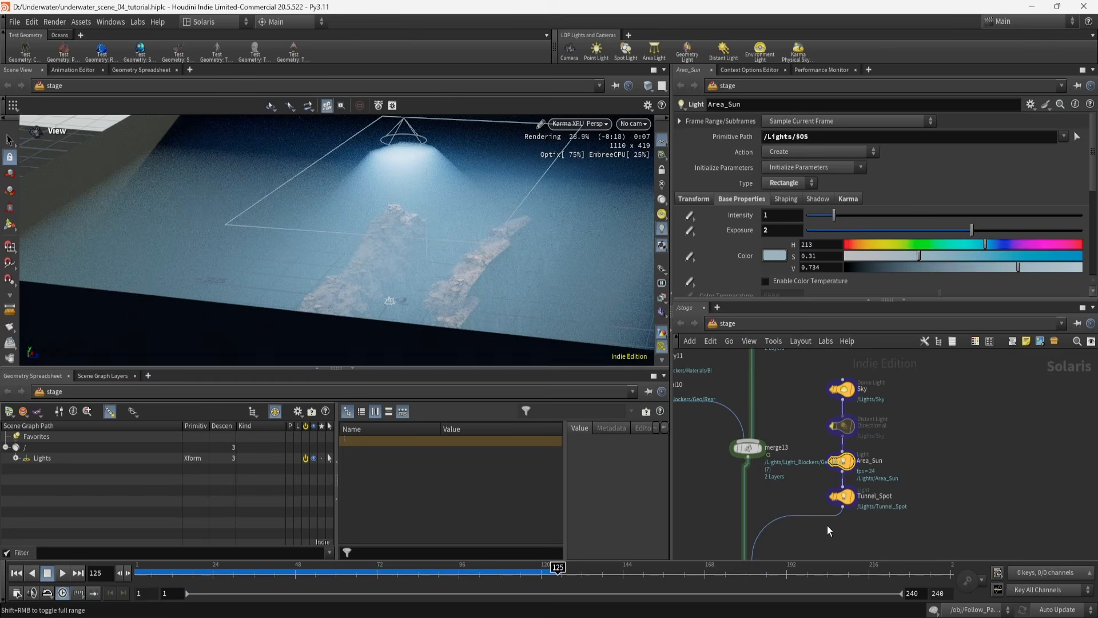
left_click(841, 497)
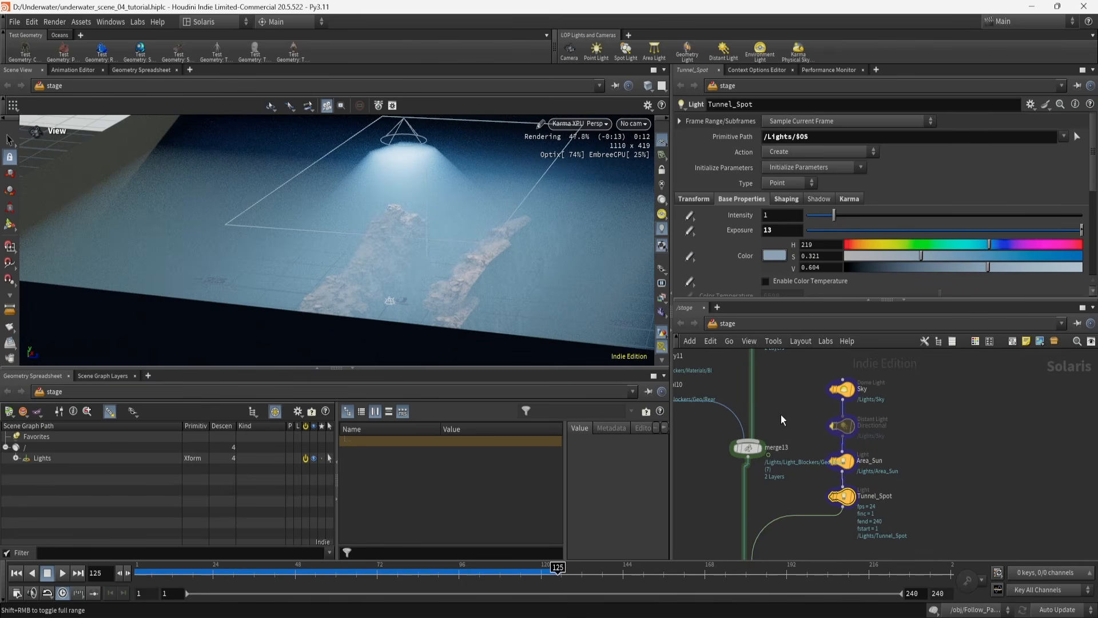
Inspect Tunnel_Spot's Karma light properties and locate its LPE Tag
middle_click_drag(932, 518, 959, 473)
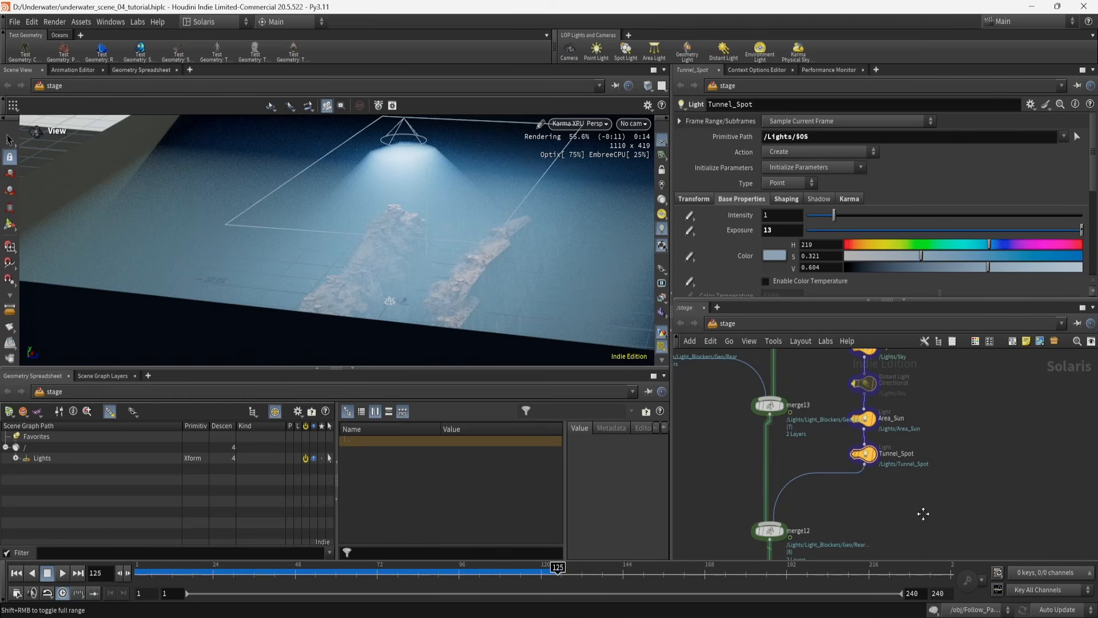
middle_click_drag(925, 515, 902, 489)
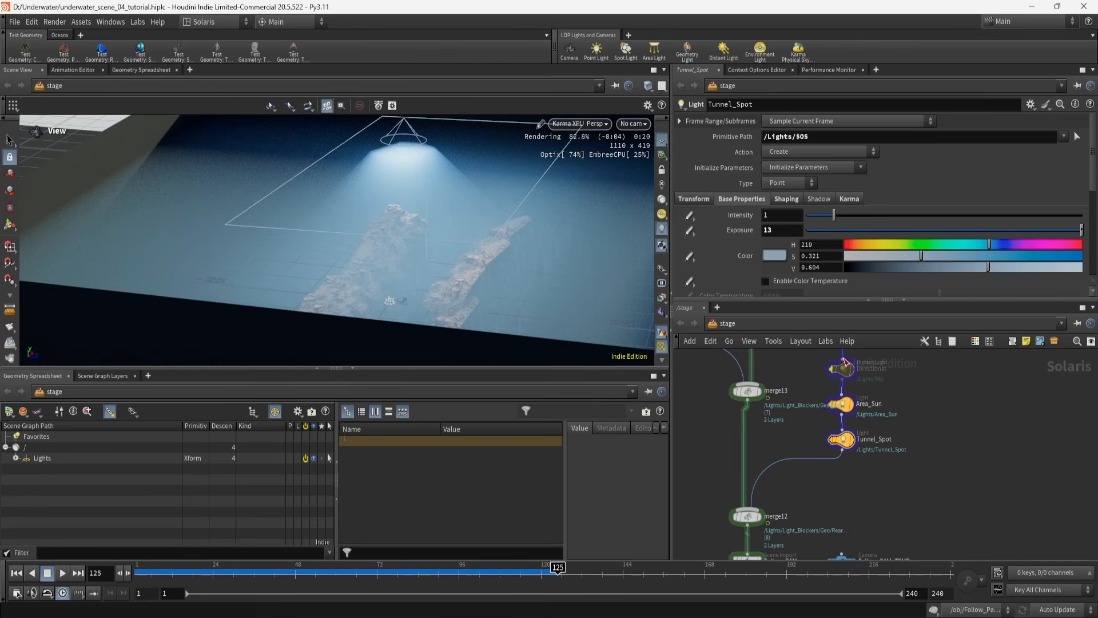
left_click(847, 200)
scroll(825, 262, "down", 5)
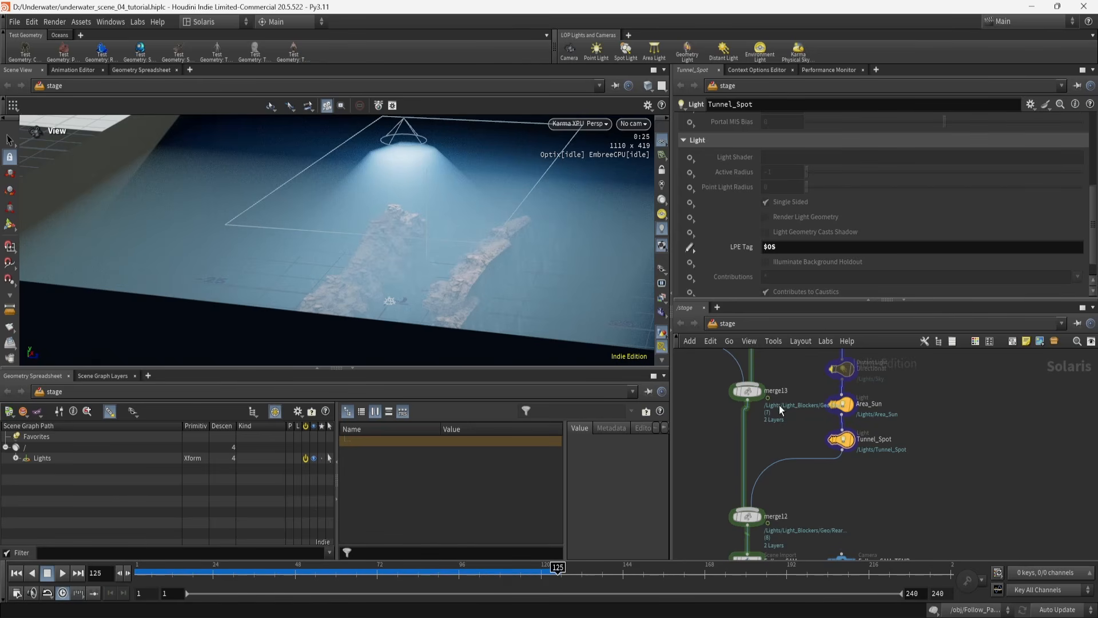
Review the Follow_CAM scene import and the output picture, camera and resolution in karmarendersettings3
middle_click_drag(878, 495, 916, 400)
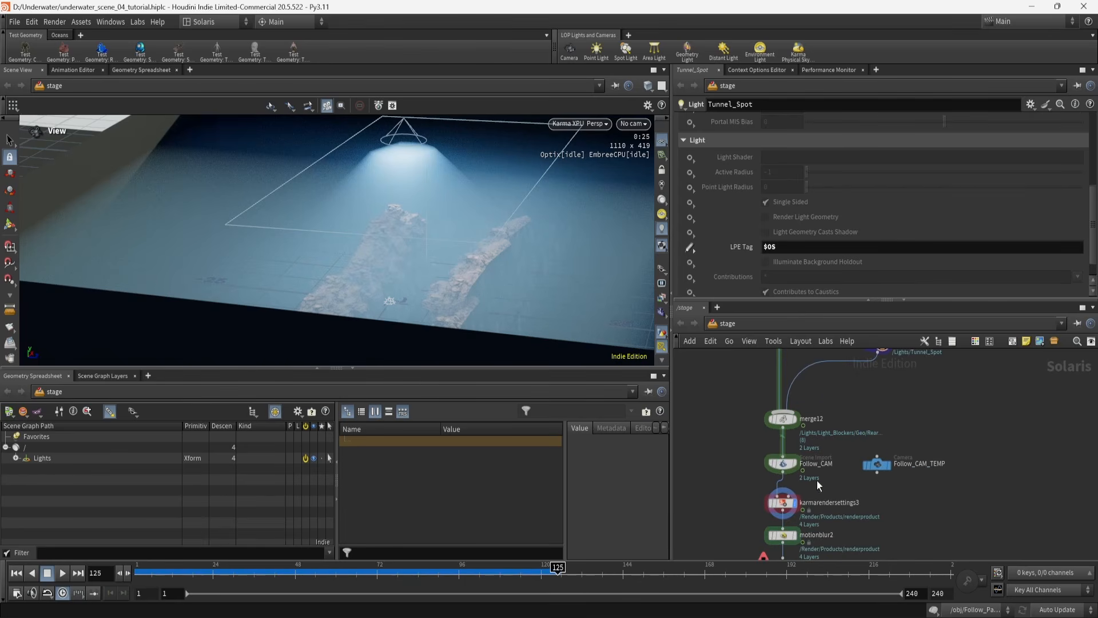
left_click(779, 468)
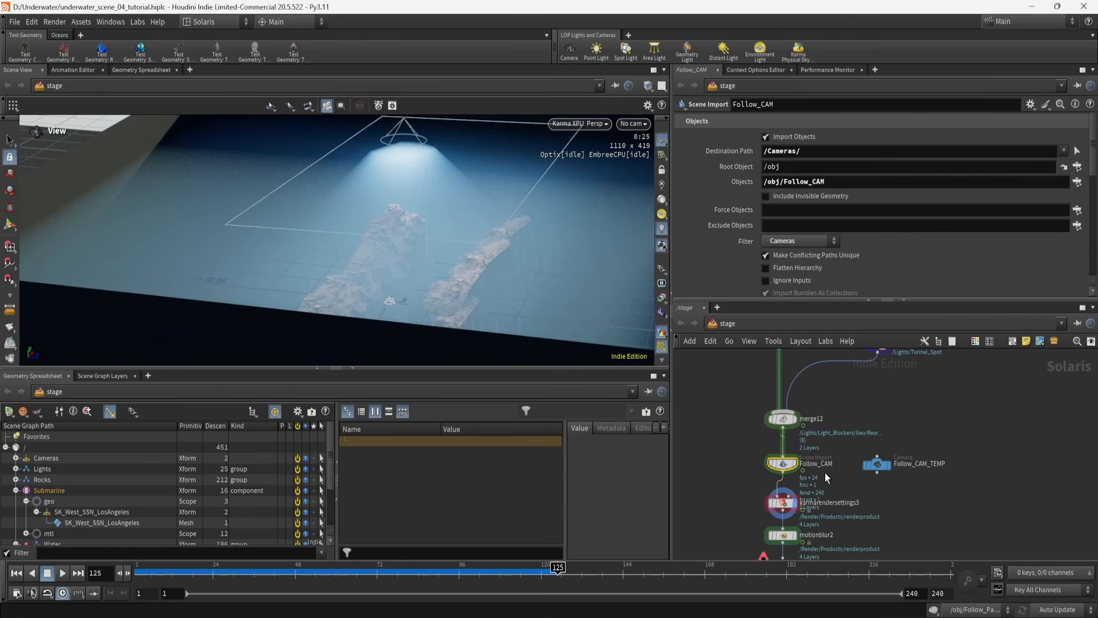
left_click(782, 503)
scroll(849, 224, "up", 15)
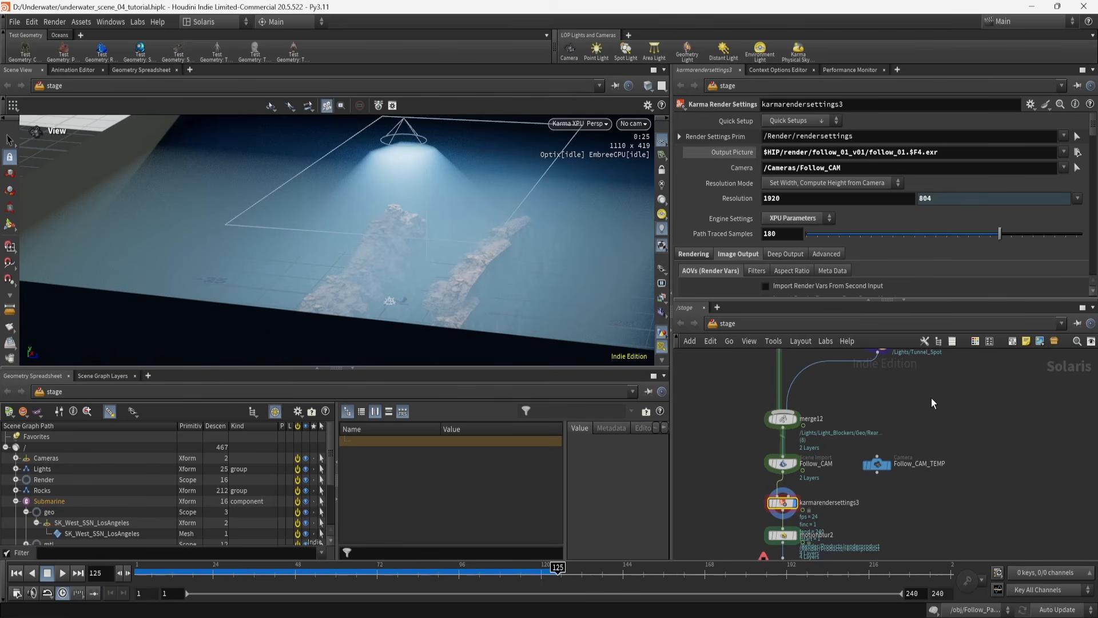
Relate Tunnel_Spot's LPE Tag to the Beauty AOV and its Split per LPE Tag option in karmarendersettings3
middle_click_drag(932, 397, 919, 429)
left_click(864, 373)
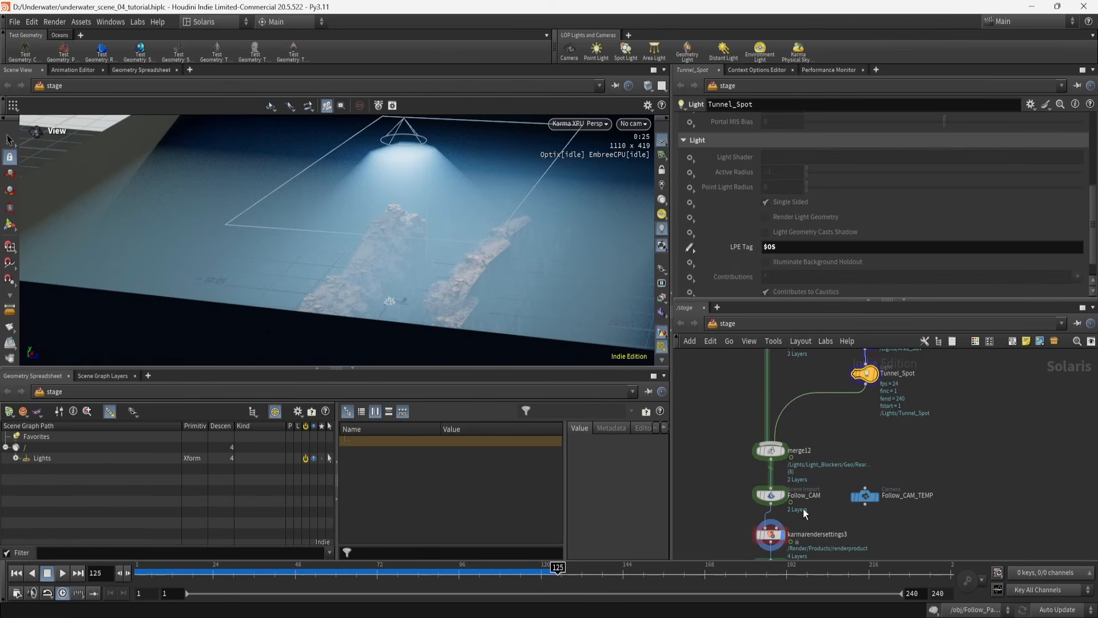
left_click(771, 534)
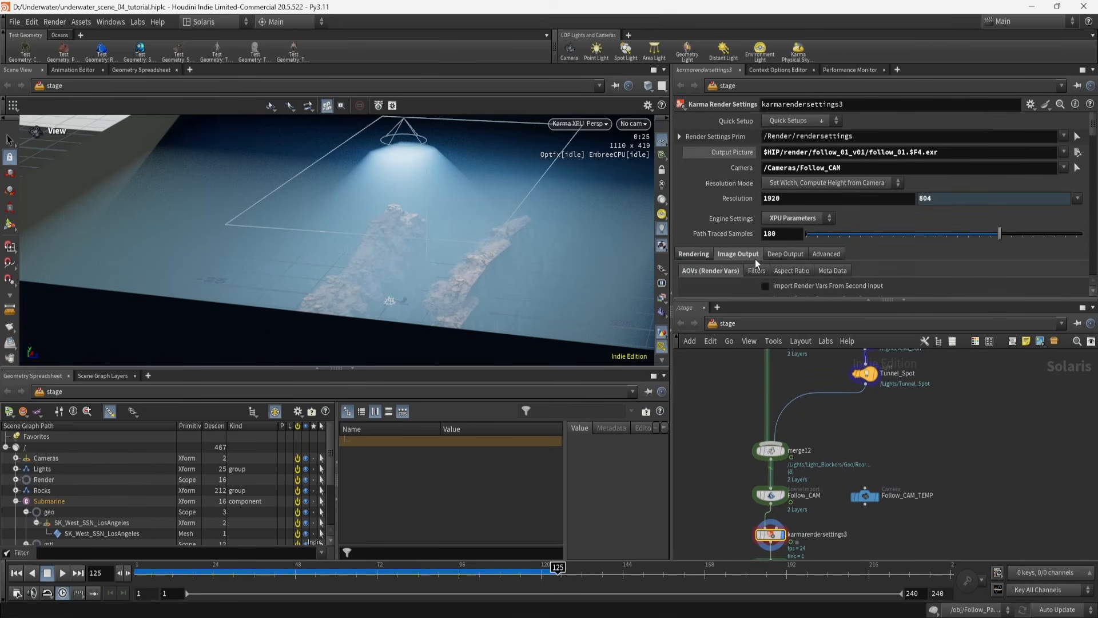
scroll(749, 263, "down", 2)
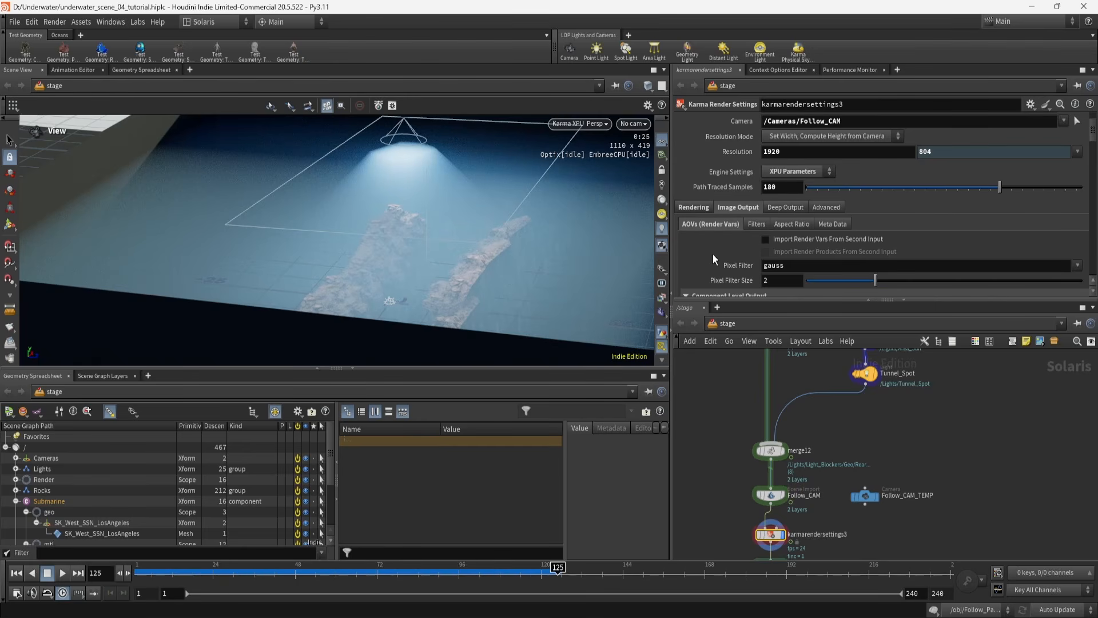
scroll(713, 254, "down", 2)
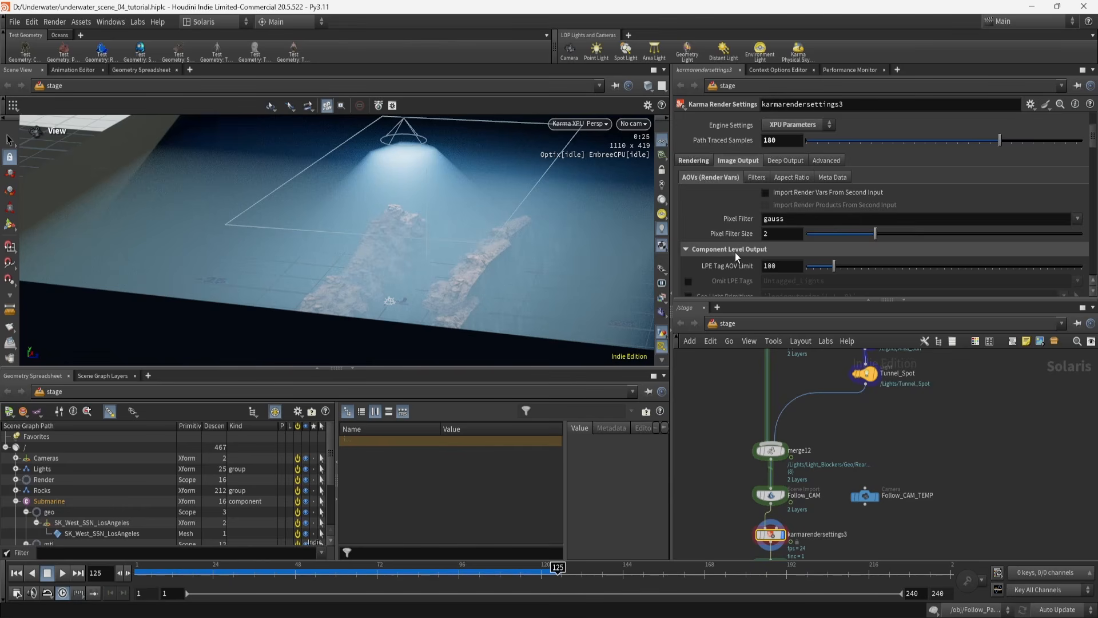
scroll(736, 253, "down", 7)
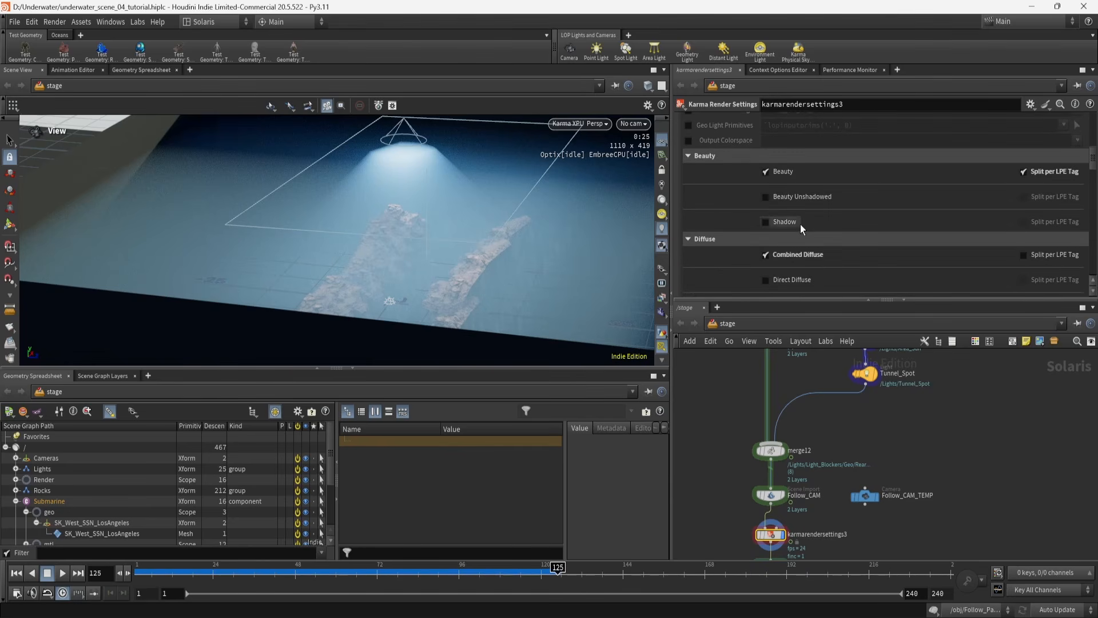
scroll(741, 263, "down", 2)
scroll(731, 265, "up", 3)
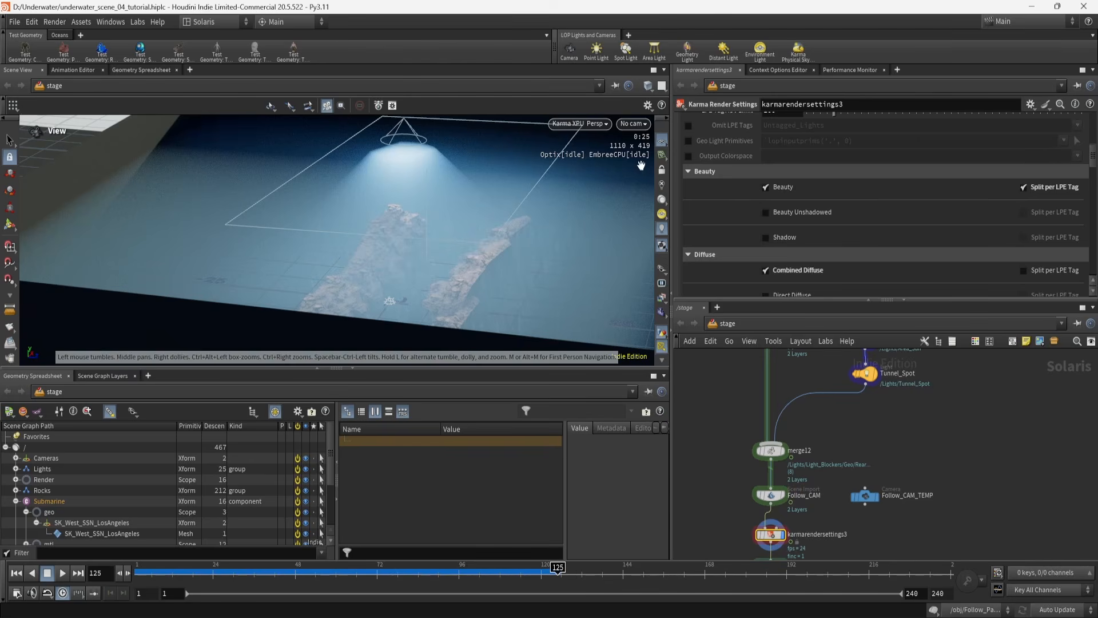
Look through /Cameras/Follow_CAM in the scene view
left_click(634, 124)
left_click(643, 149)
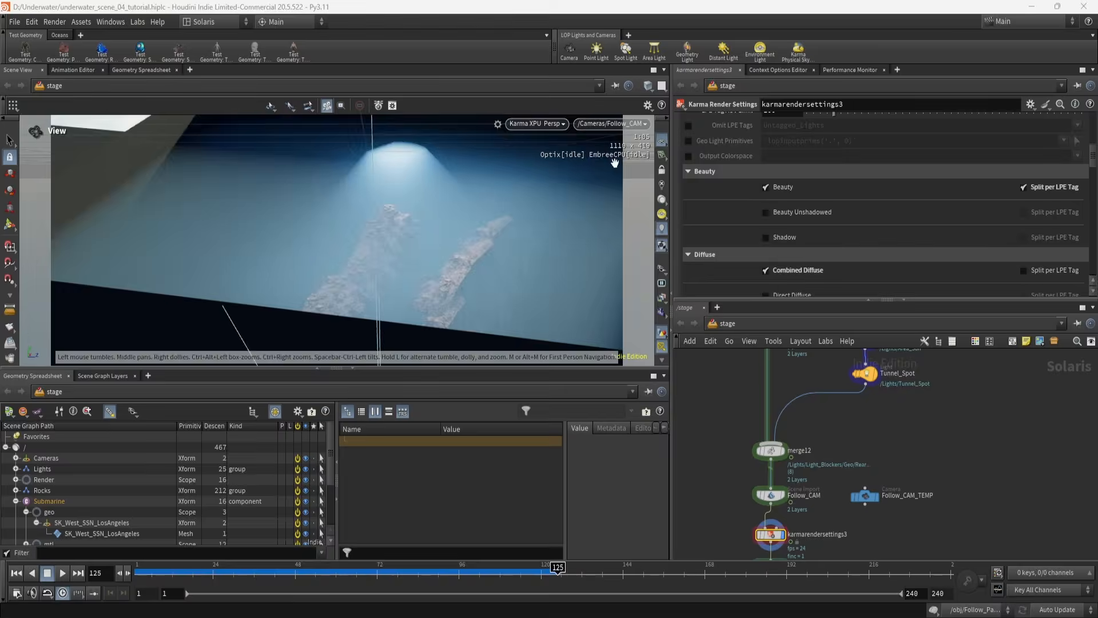
Examine the diffuse, emission, volume, albedo and CryptoObject AOVs in karmarendersettings3, returning to Beauty's Split per LPE Tag option
scroll(794, 269, "down", 4)
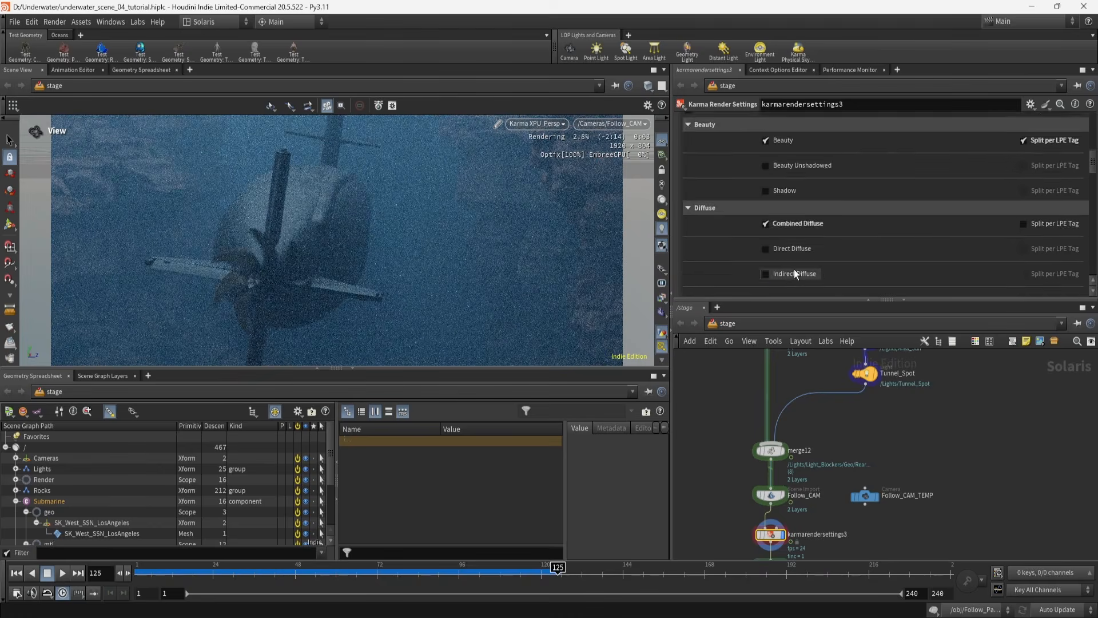
scroll(794, 267, "down", 5)
scroll(795, 260, "down", 5)
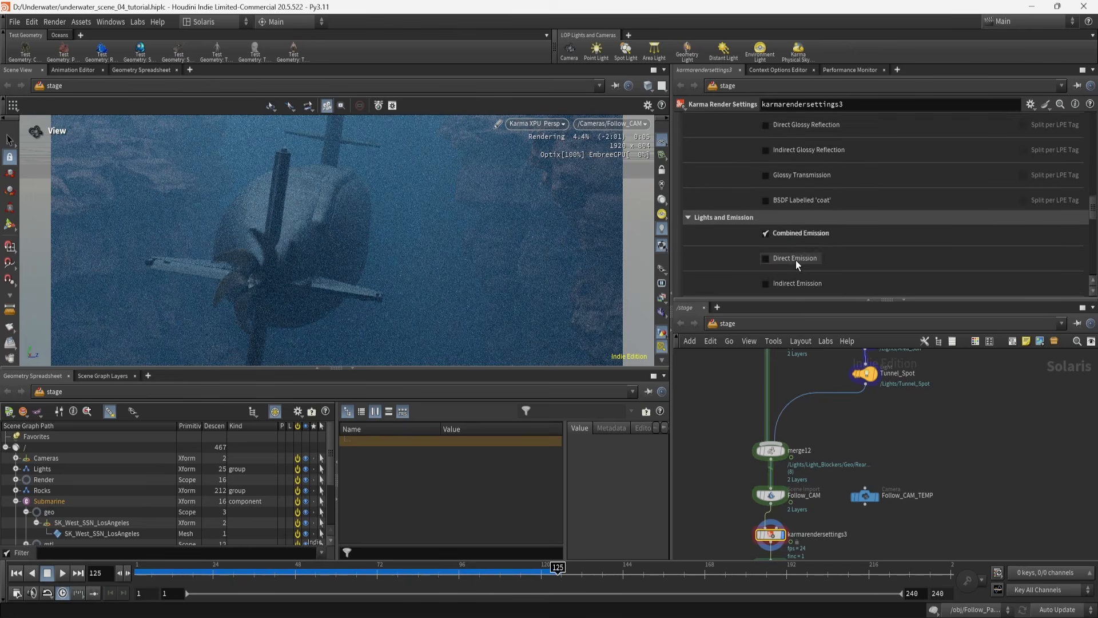
left_click(797, 248)
scroll(797, 248, "down", 4)
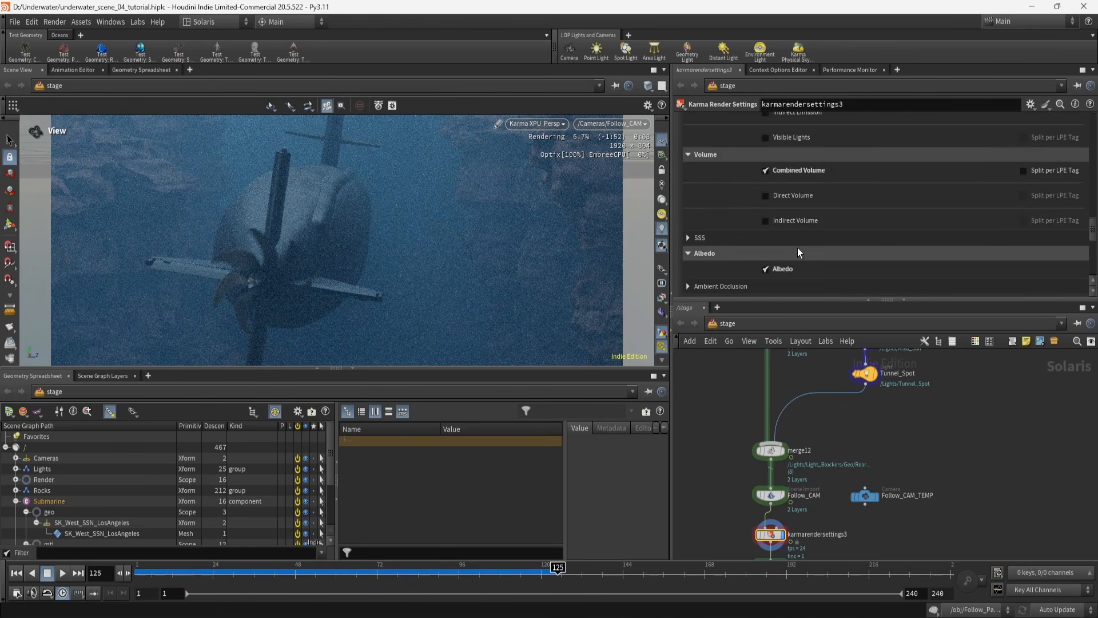
left_click(797, 237)
scroll(790, 264, "down", 8)
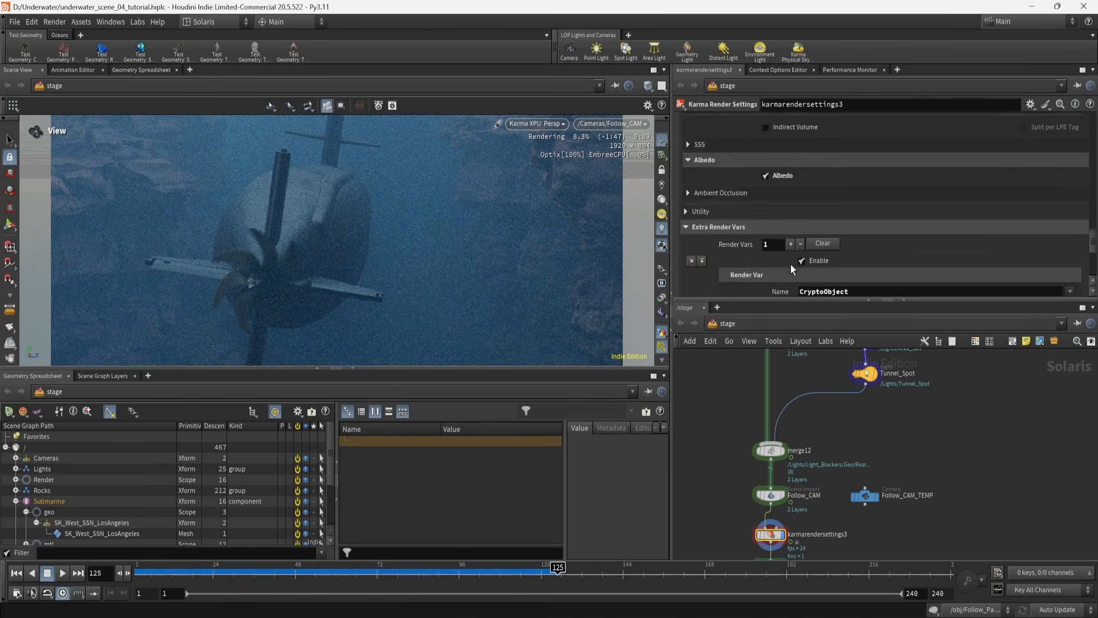
scroll(759, 266, "up", 8)
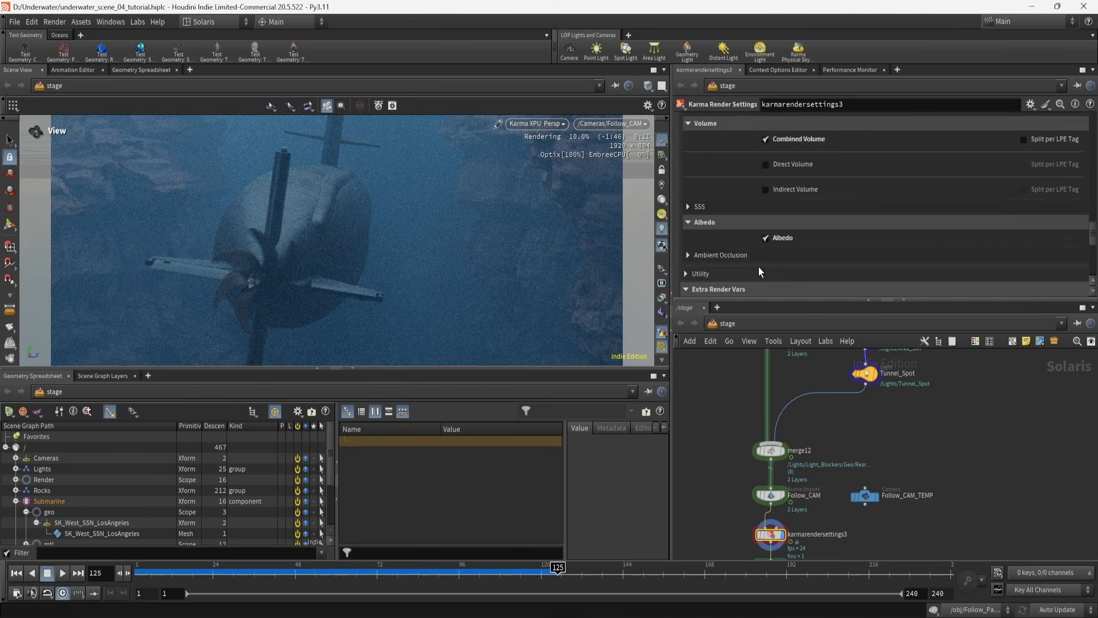
scroll(759, 267, "up", 6)
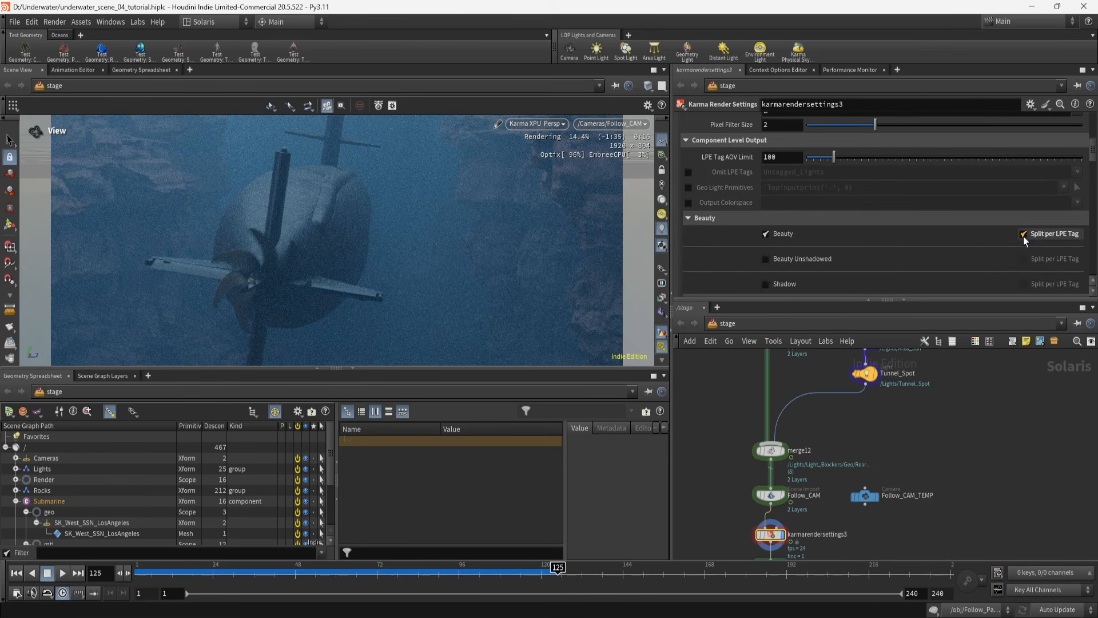
Check the LPE Tag on each of the Sky, Area_Sun and Tunnel_Spot lights
middle_click_drag(917, 403, 891, 499)
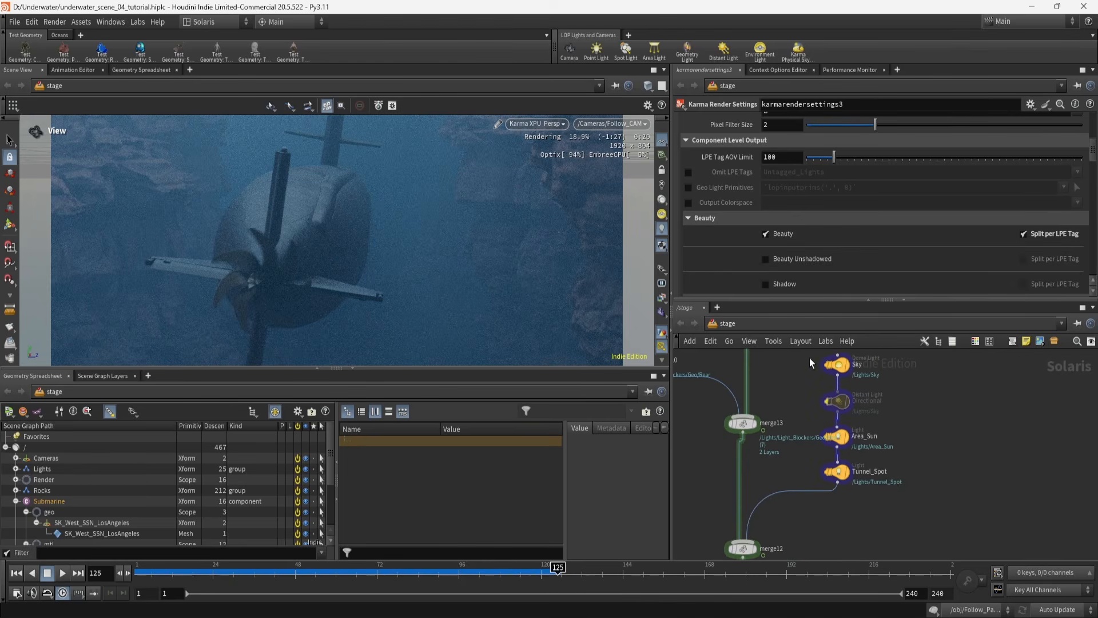
left_click(836, 364)
left_click(836, 437)
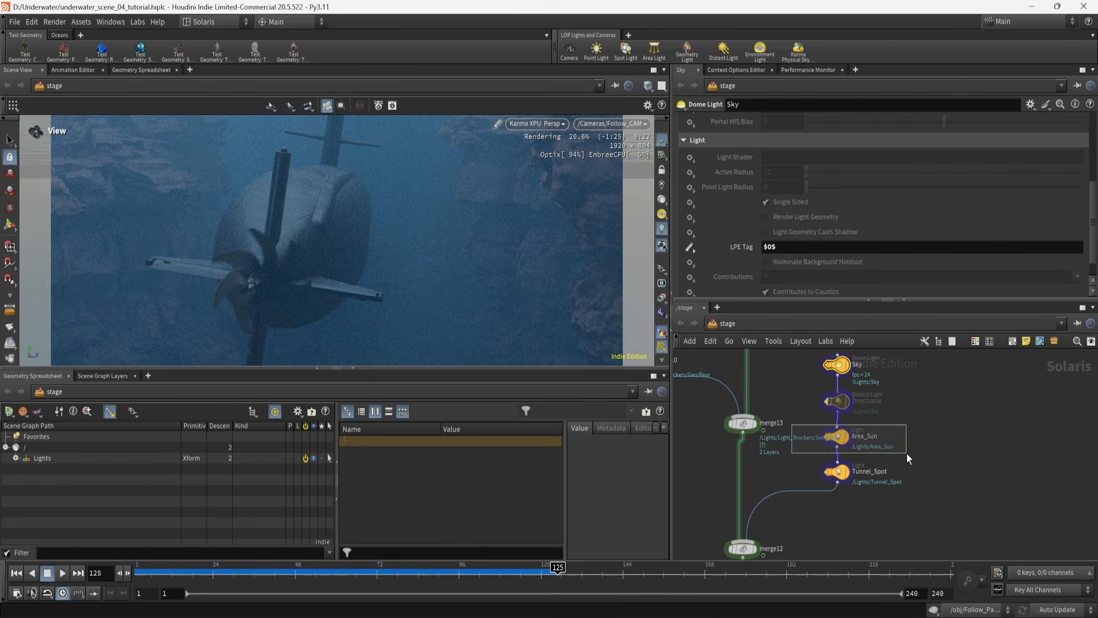
left_click(837, 471)
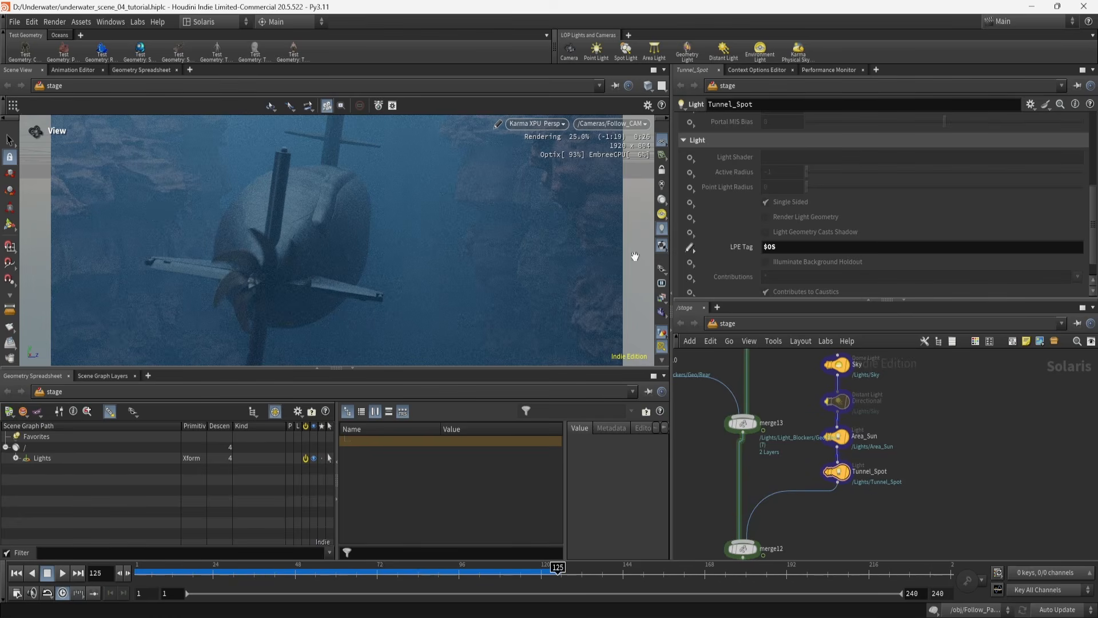
Preview the albedo and C_Area_Sun render outputs in the scene view
left_click(664, 300)
left_click(672, 333)
left_click(663, 307)
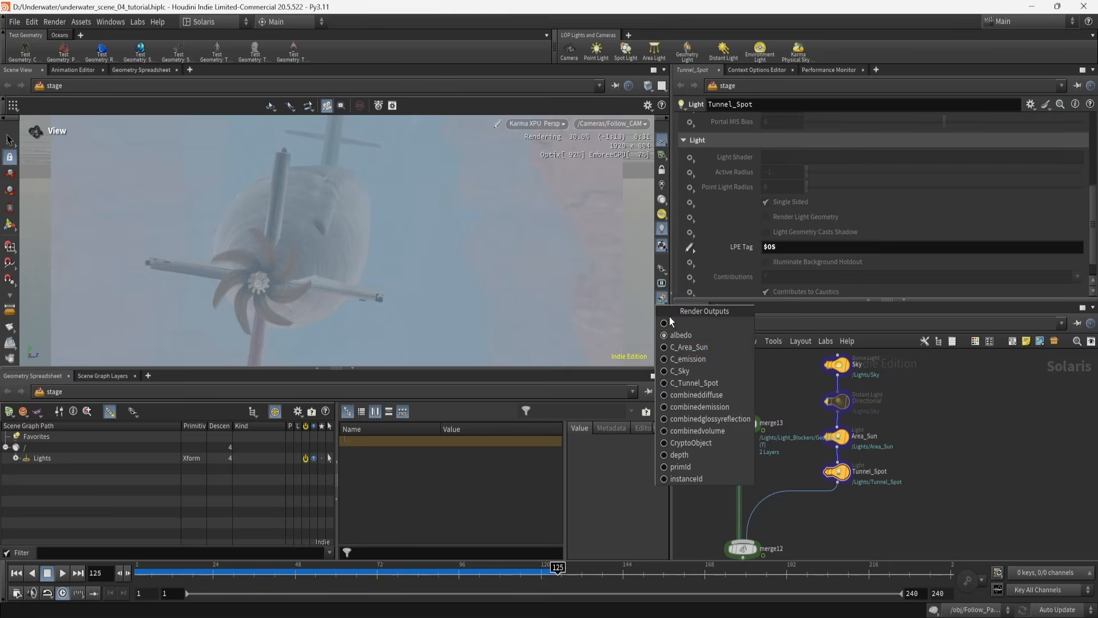
left_click(673, 342)
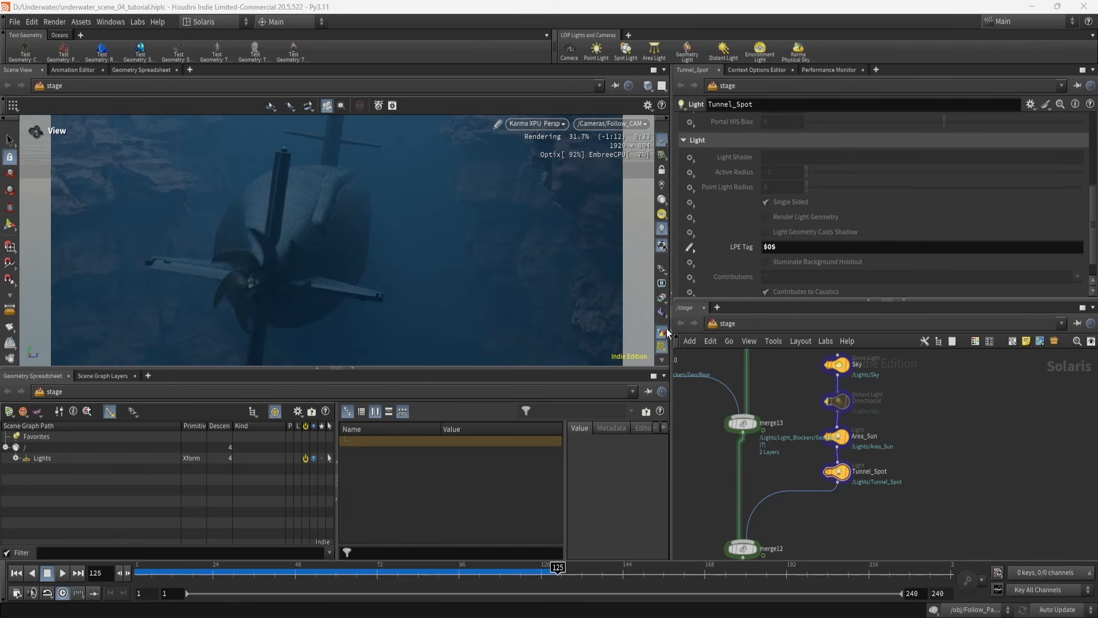
Preview the C_emission, C_Sky, C_Tunnel_Spot and combineddiffuse render outputs one after another
left_click(662, 297)
left_click(675, 356)
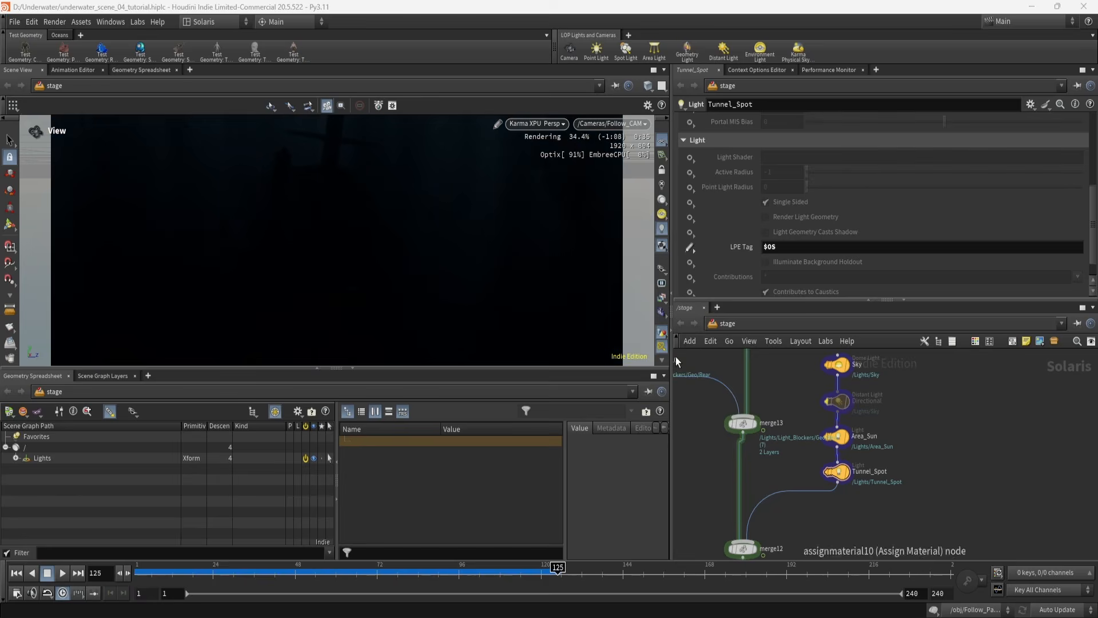
left_click(662, 298)
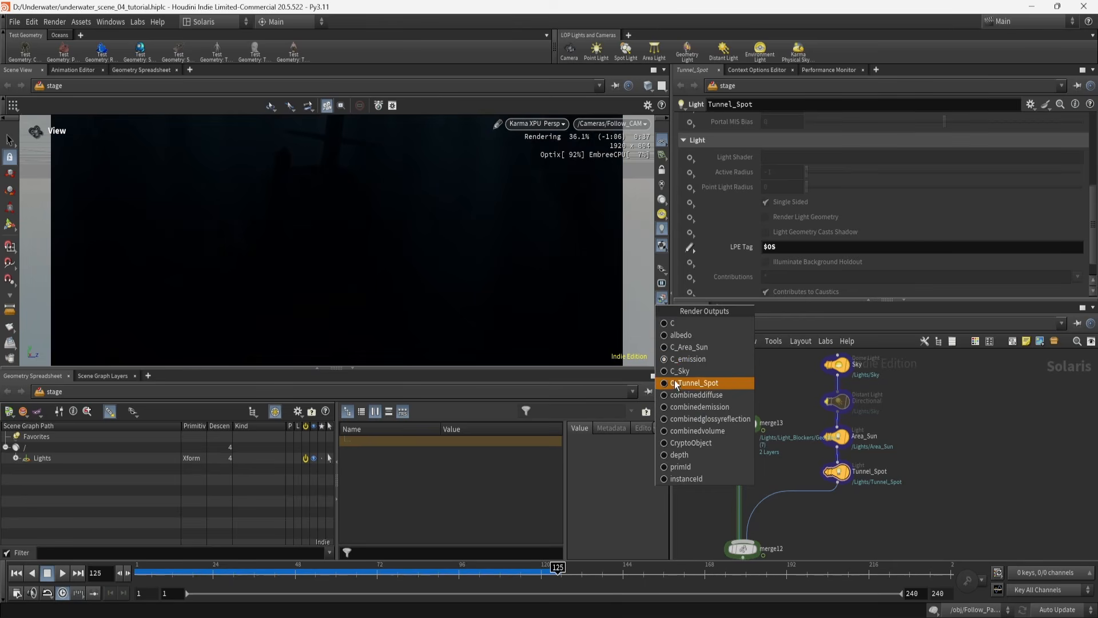
left_click(675, 370)
left_click(664, 311)
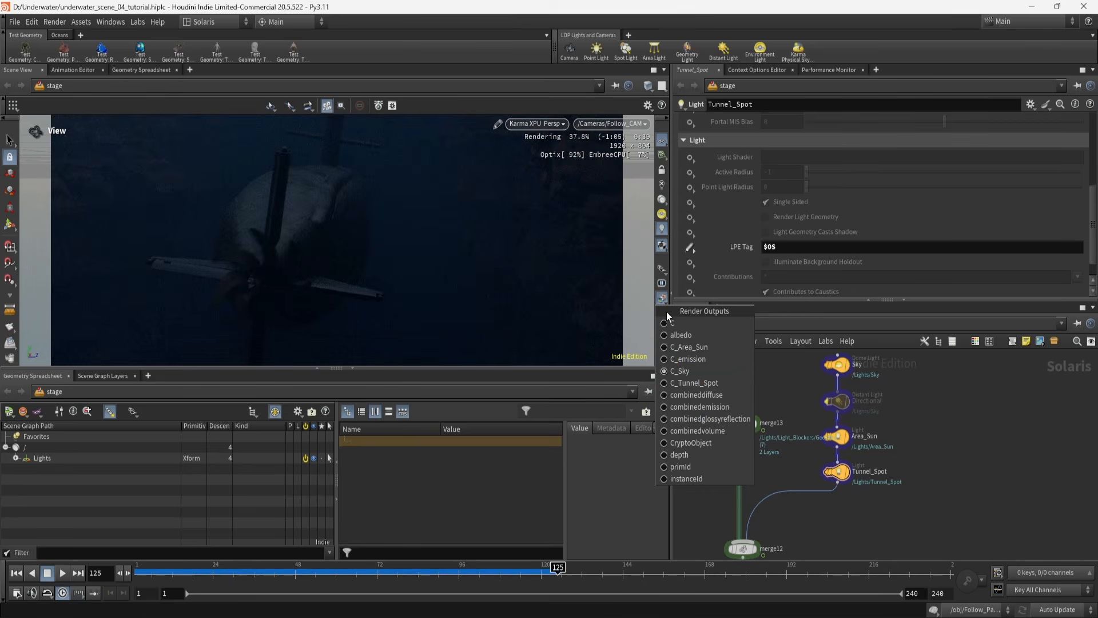
left_click(732, 382)
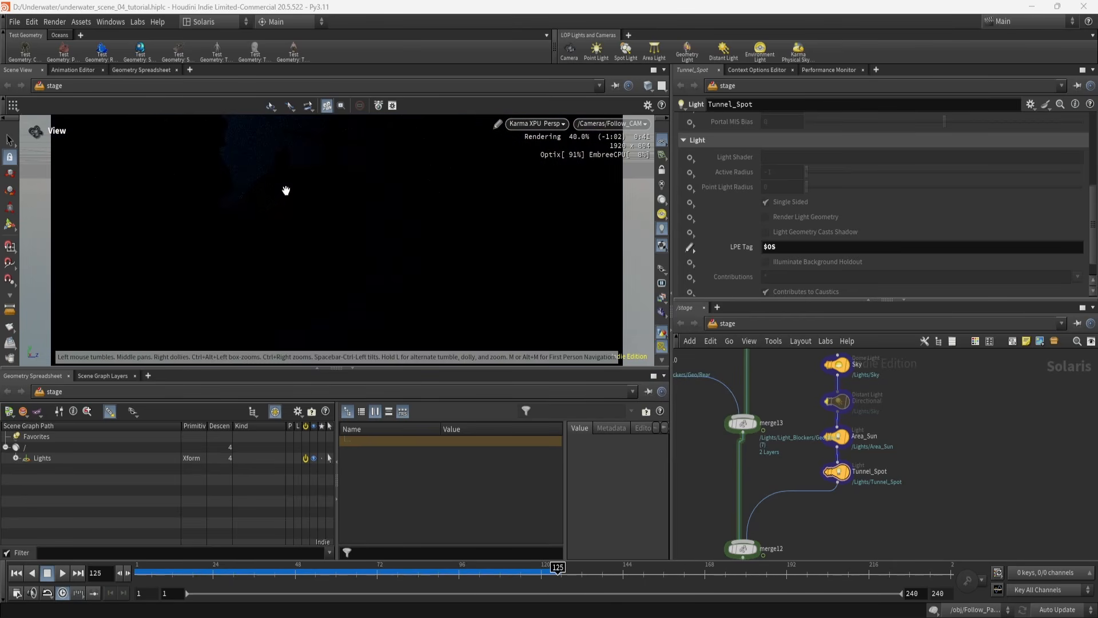
left_click(662, 303)
left_click(682, 396)
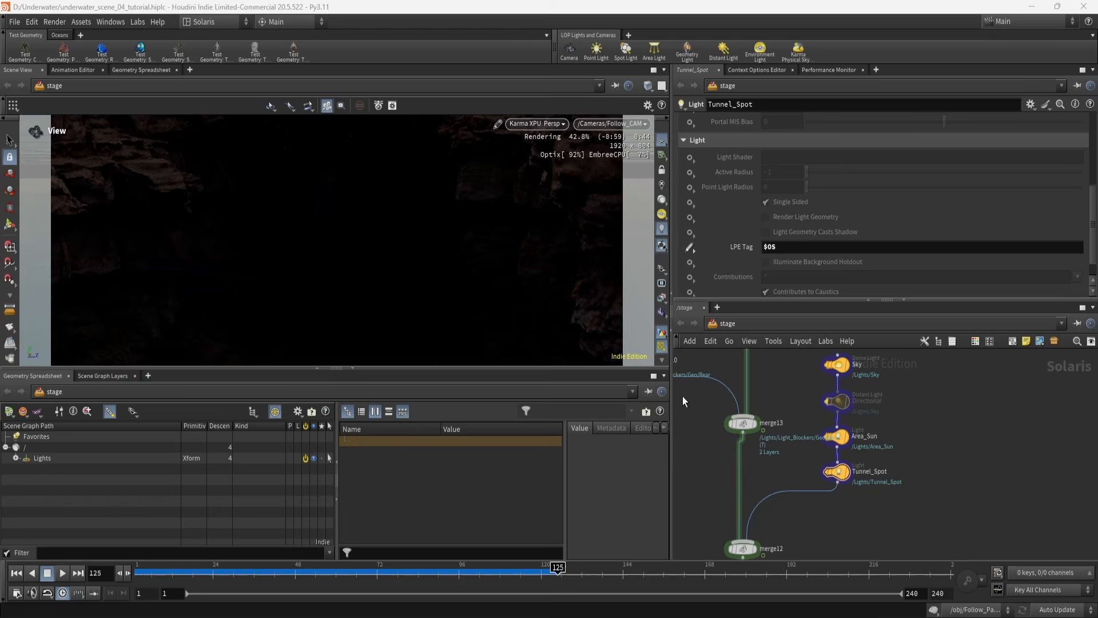
Return the scene view to the C render output and review the CryptoObject extra render var in karmarendersettings3
left_click(661, 303)
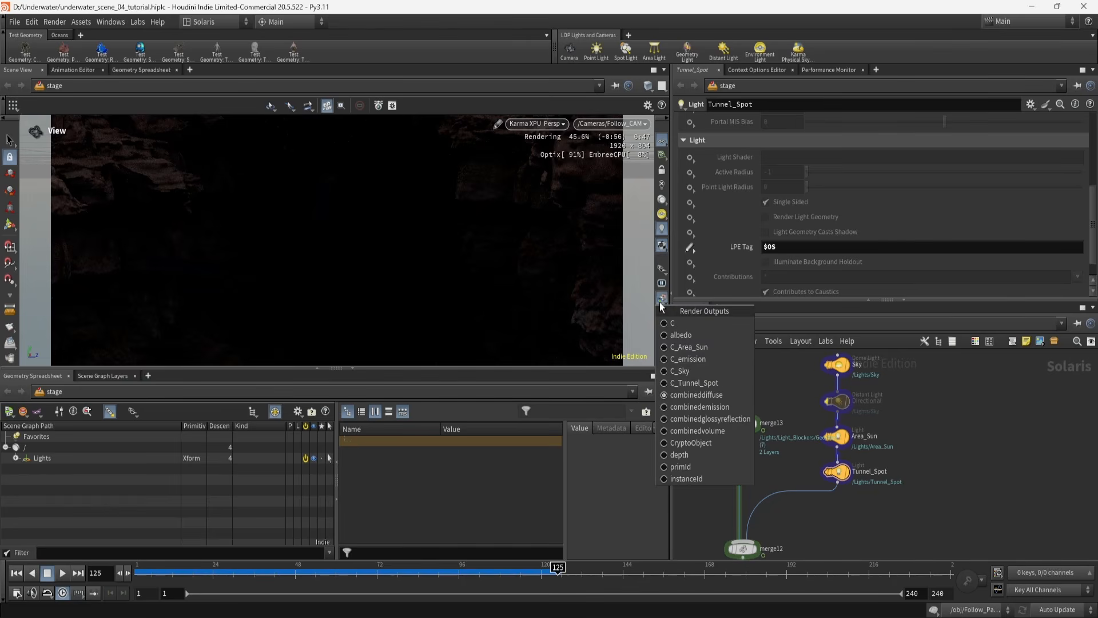
left_click(710, 323)
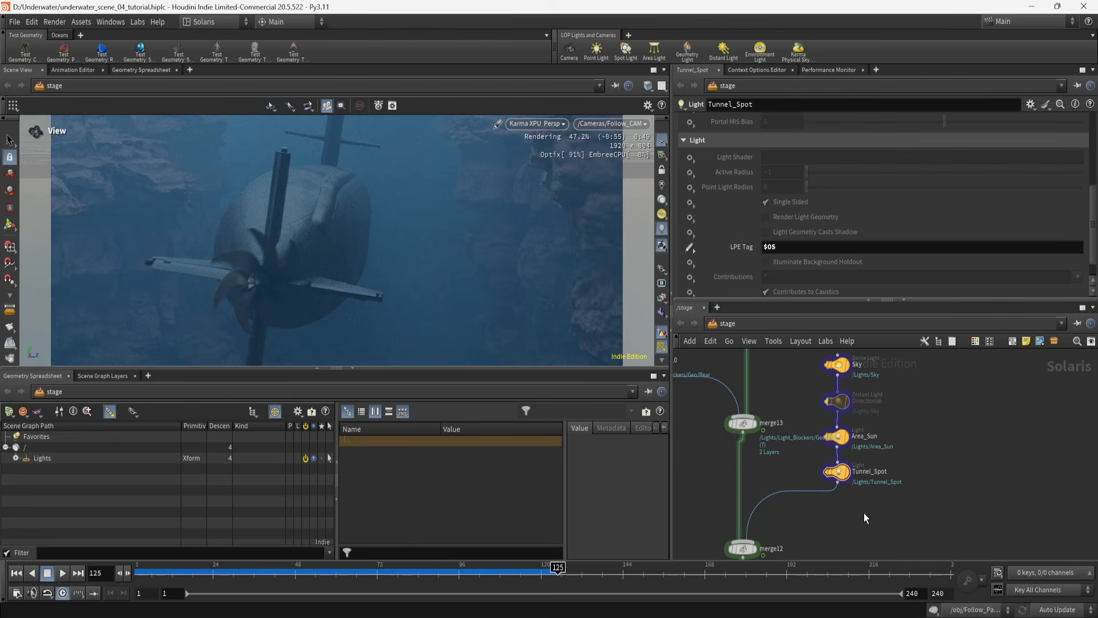
middle_click_drag(856, 531, 908, 354)
left_click(799, 449)
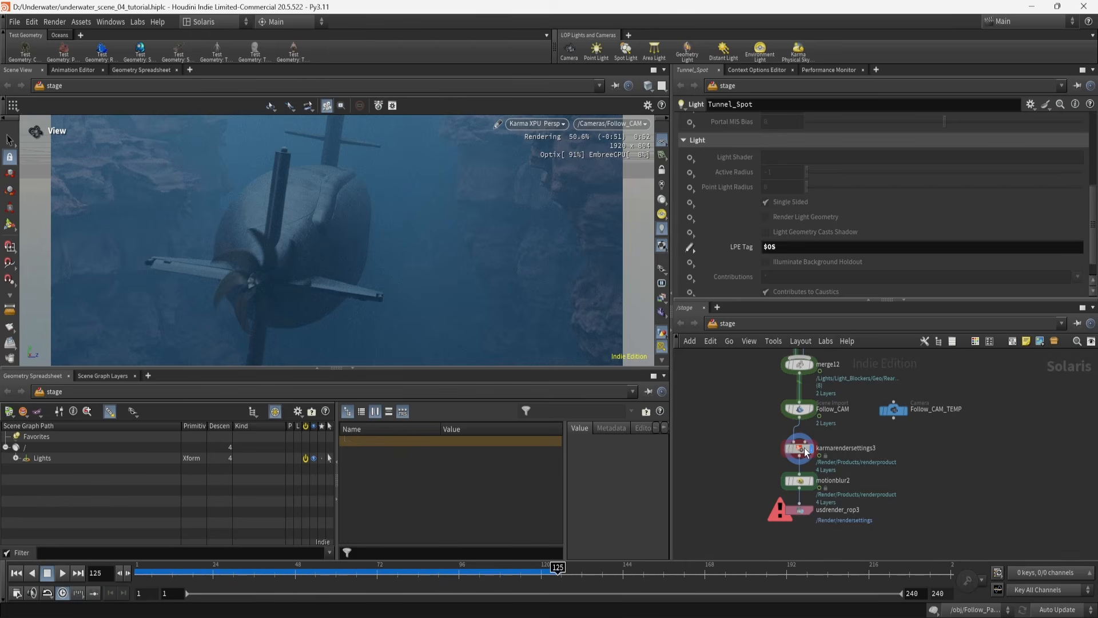
scroll(841, 274, "down", 10)
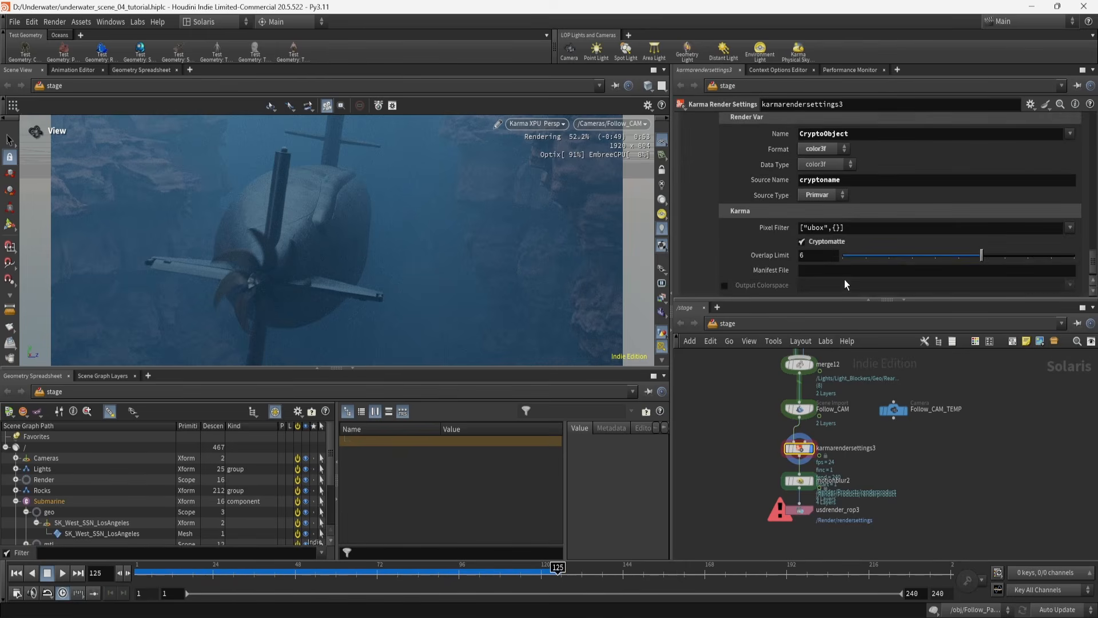
scroll(712, 207, "up", 1)
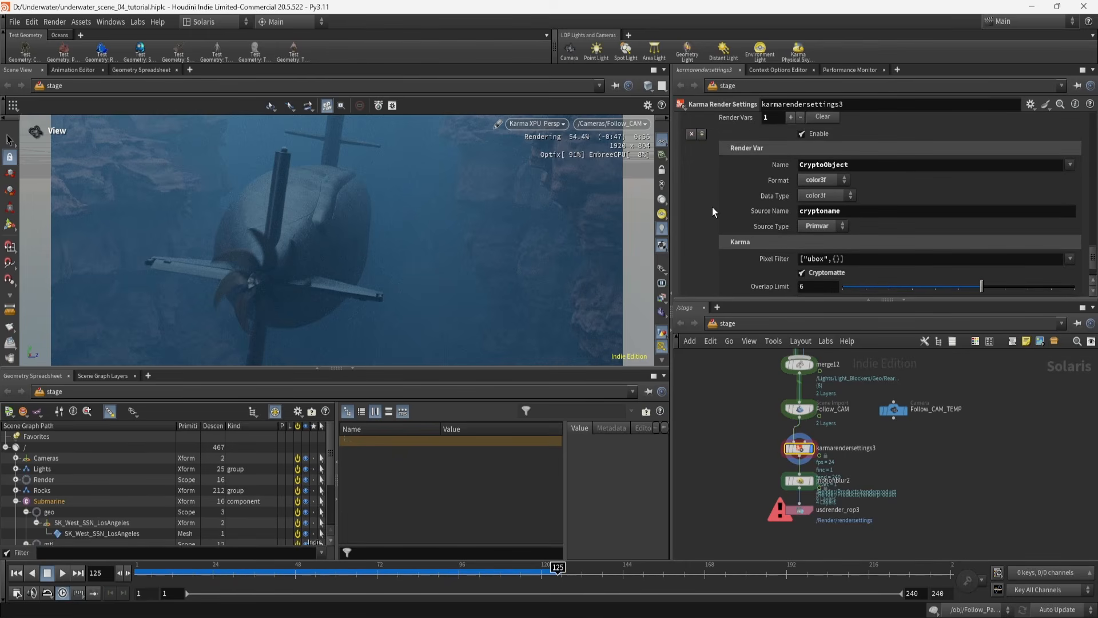
scroll(713, 212, "up", 1)
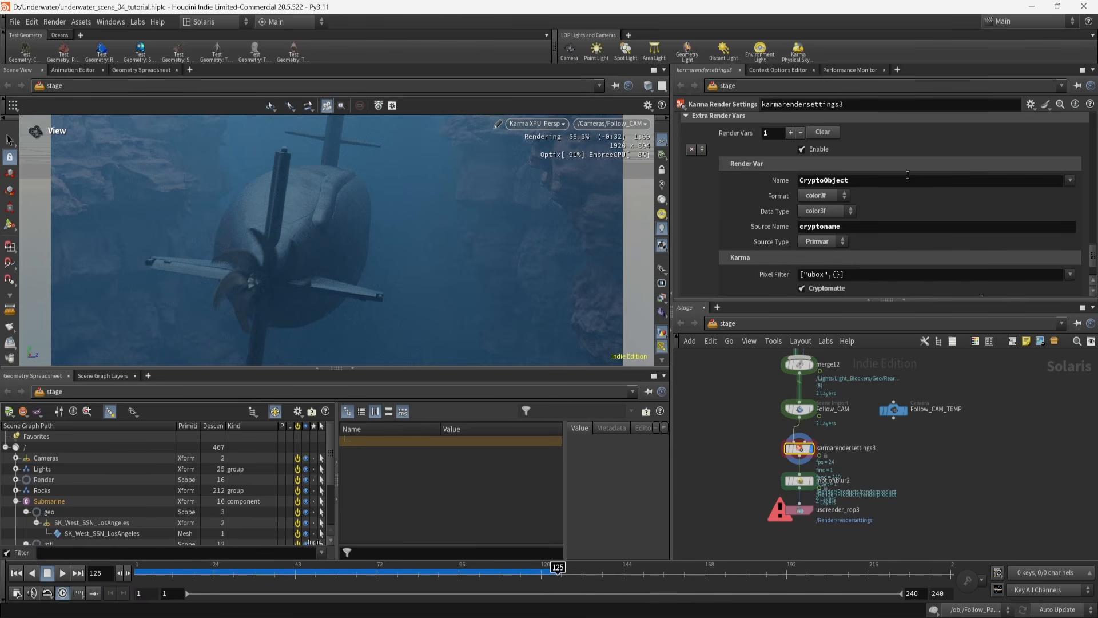
Examine Cliff_1, Cliff_3, Cliff_4 and Cliff_7 under Rocks/Cliffs/Left in the scene graph, and collapse the hierarchy again
left_click(16, 490)
scroll(40, 503, "down", 2)
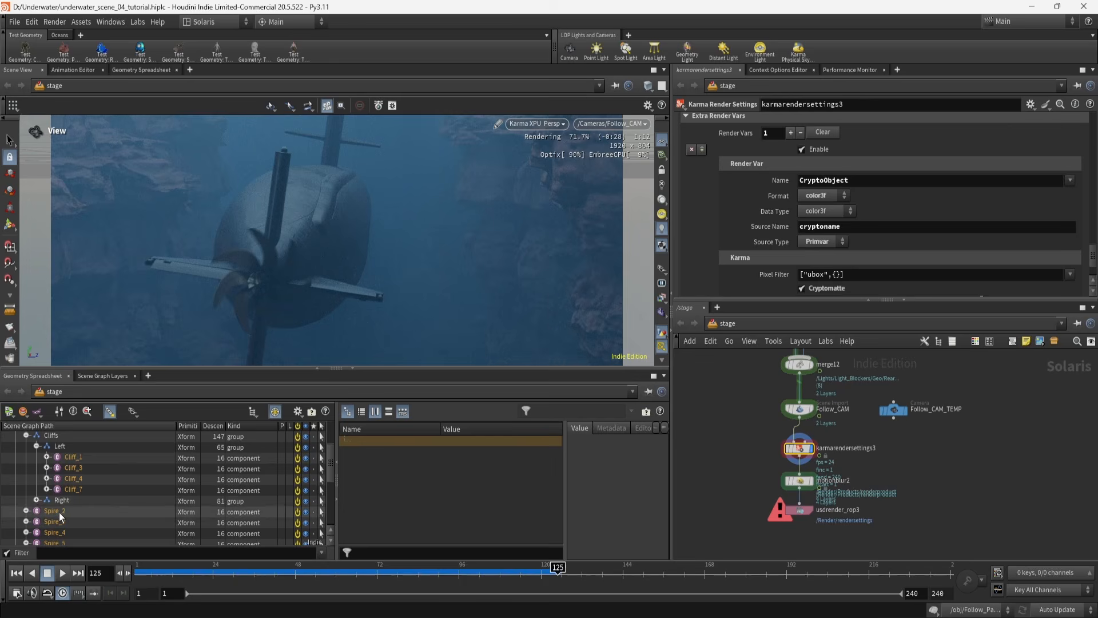
left_click(79, 458)
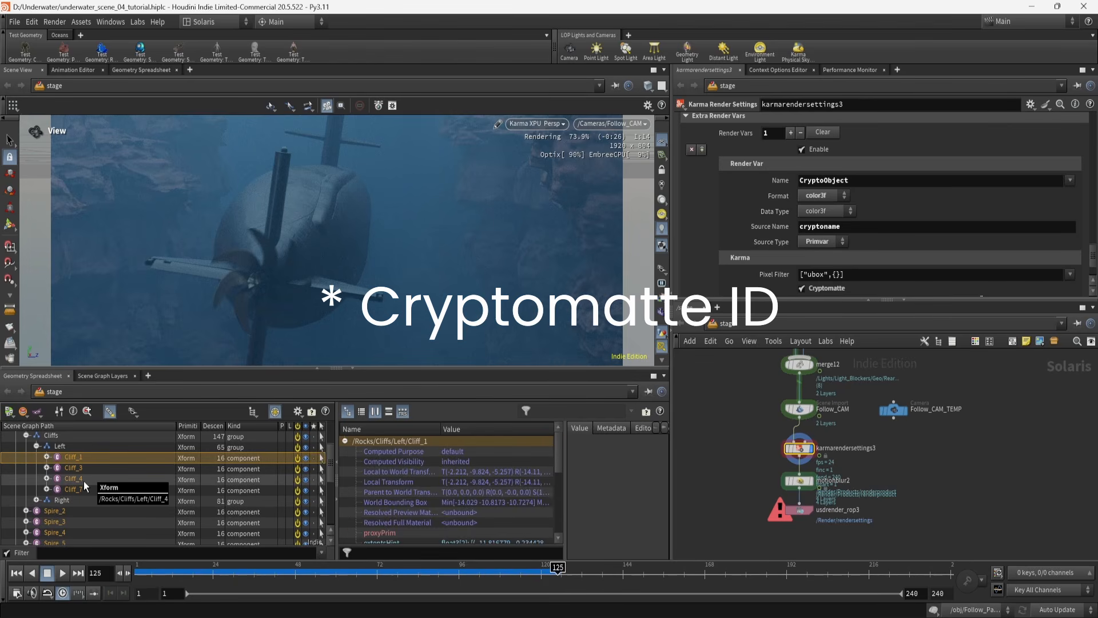
left_click(78, 468)
left_click(80, 478)
left_click(82, 490)
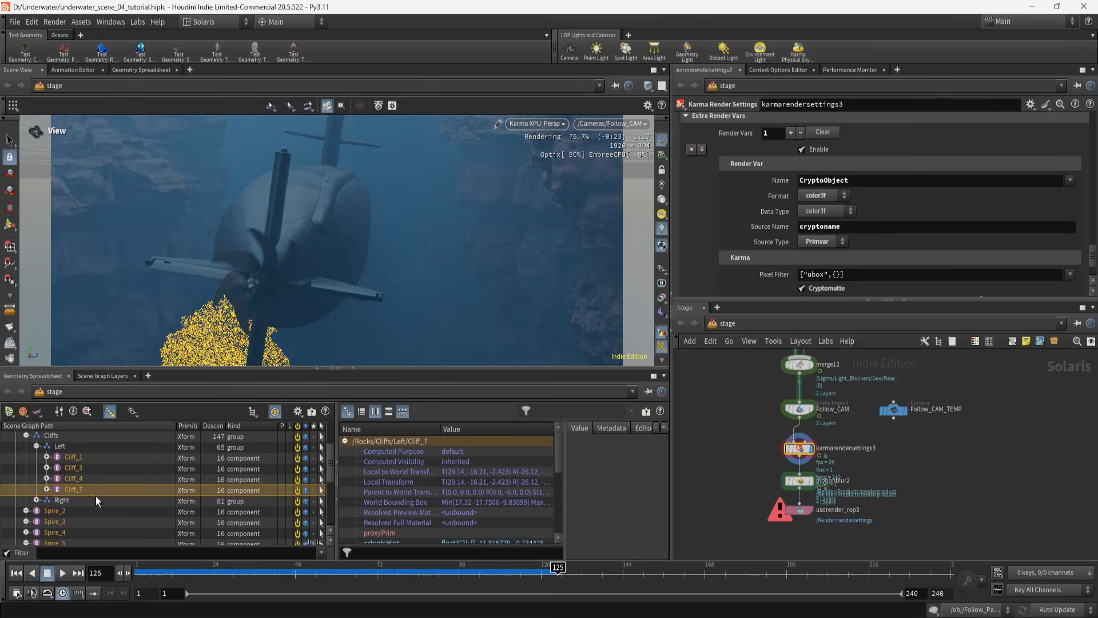
left_click(26, 436)
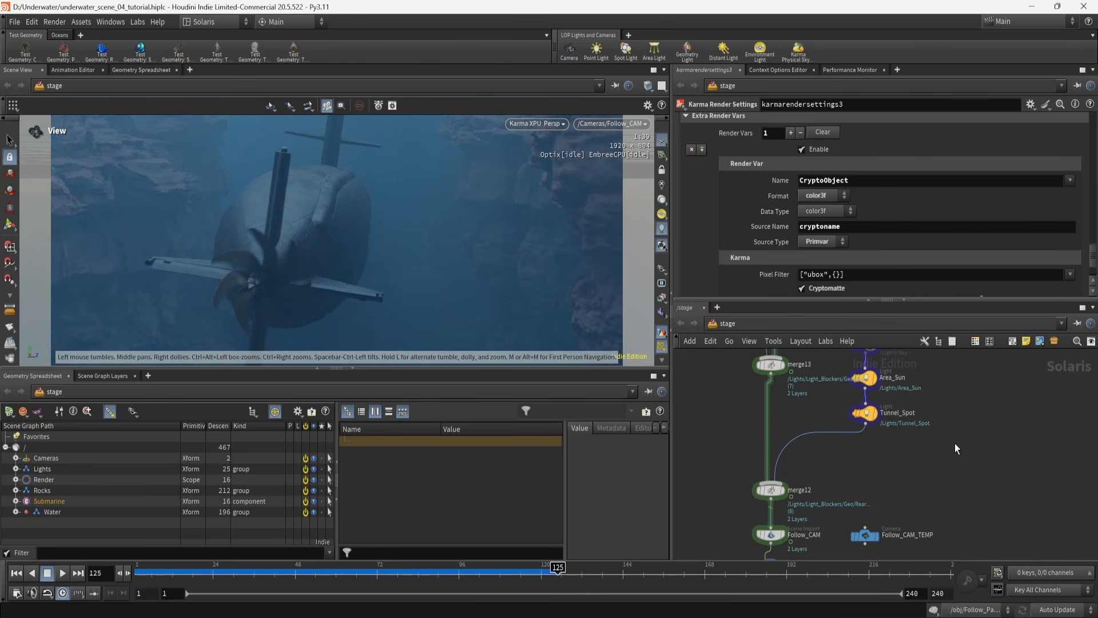
Inspect the cryptoname expression in the submarine's CM_Sub attribute wrangle
scroll(945, 481, "up", 2)
scroll(963, 406, "up", 3)
middle_click_drag(963, 406, 969, 479)
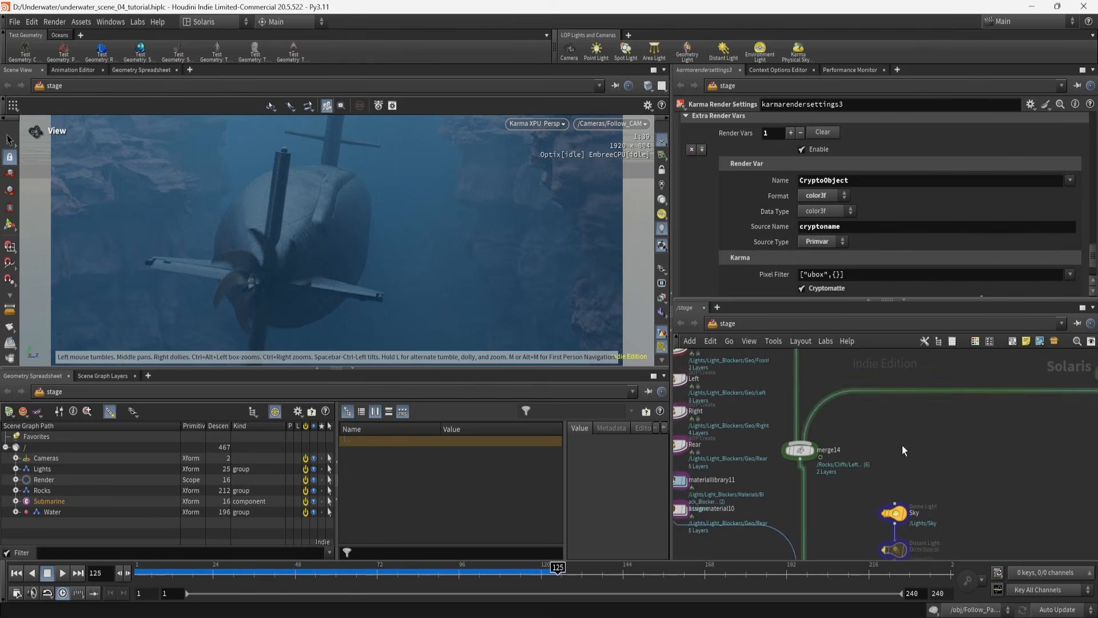
middle_click_drag(901, 445, 919, 548)
middle_click_drag(886, 416, 866, 507)
middle_click_drag(932, 485, 764, 487)
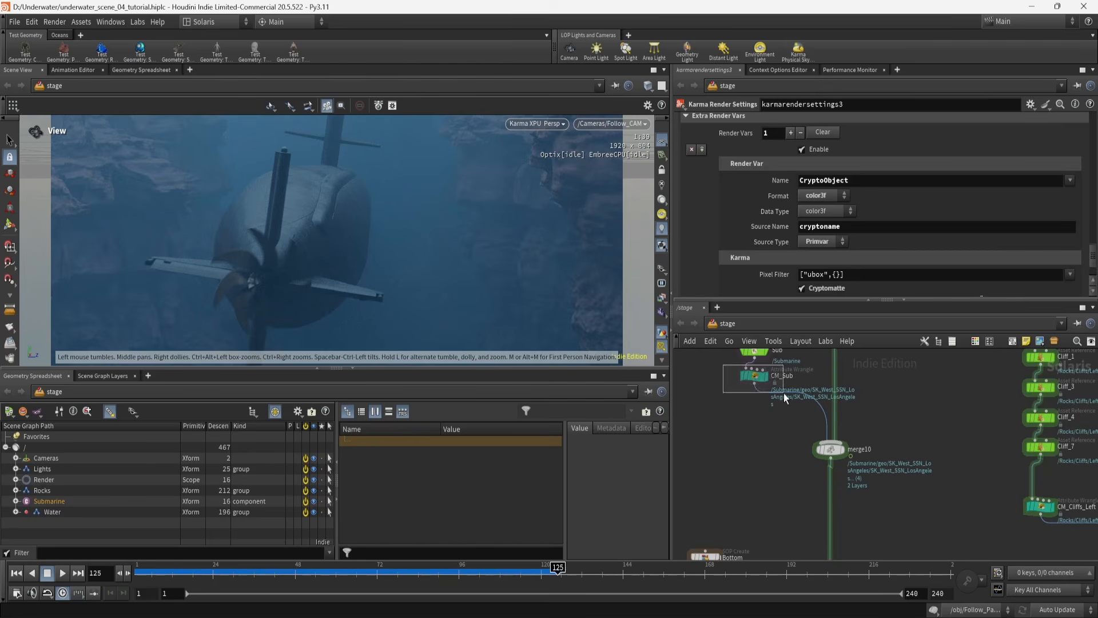
left_click_drag(783, 393, 783, 394)
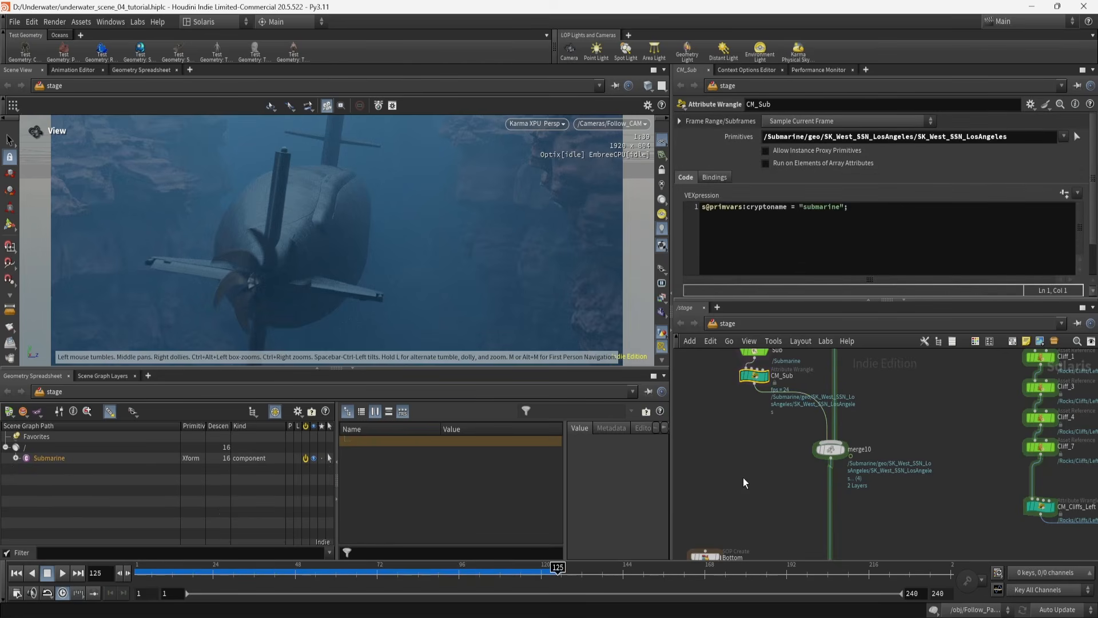
Display the Follow_CAM node's scene graph and select the instances primitive under Water/Particles
left_click(743, 478)
middle_click_drag(746, 506, 770, 370)
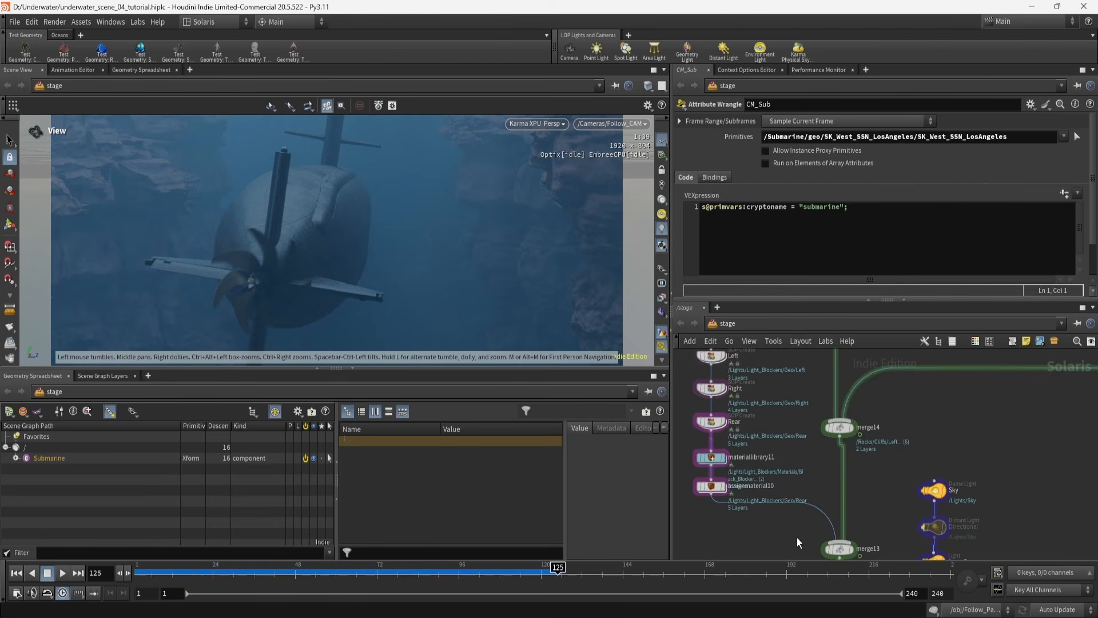
middle_click_drag(797, 542, 775, 457)
left_click(796, 523)
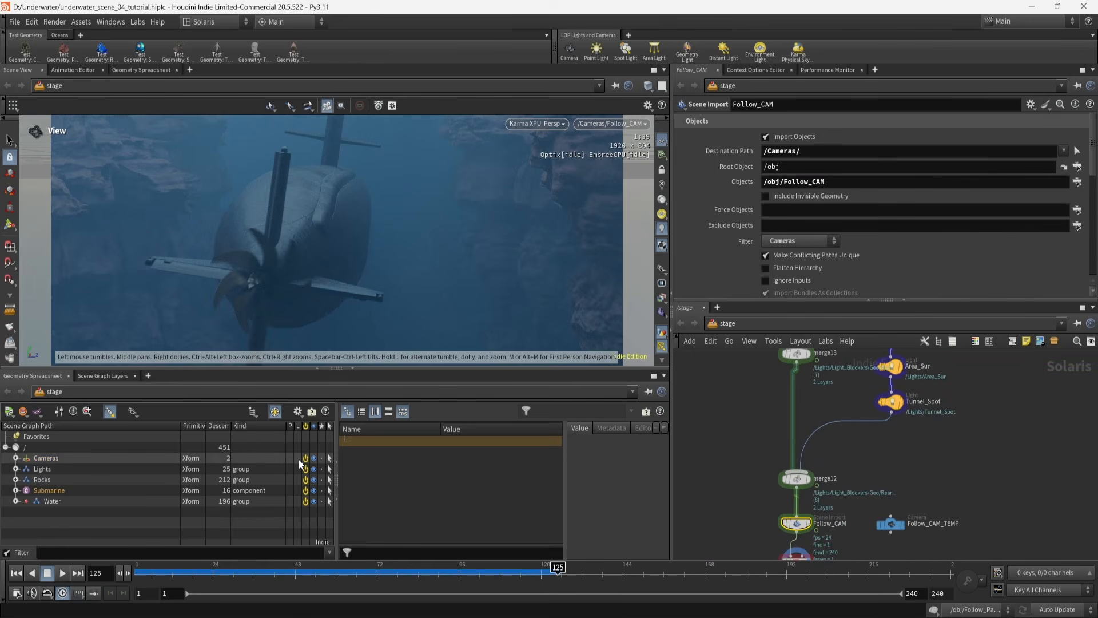
left_click(16, 501)
left_click(26, 523)
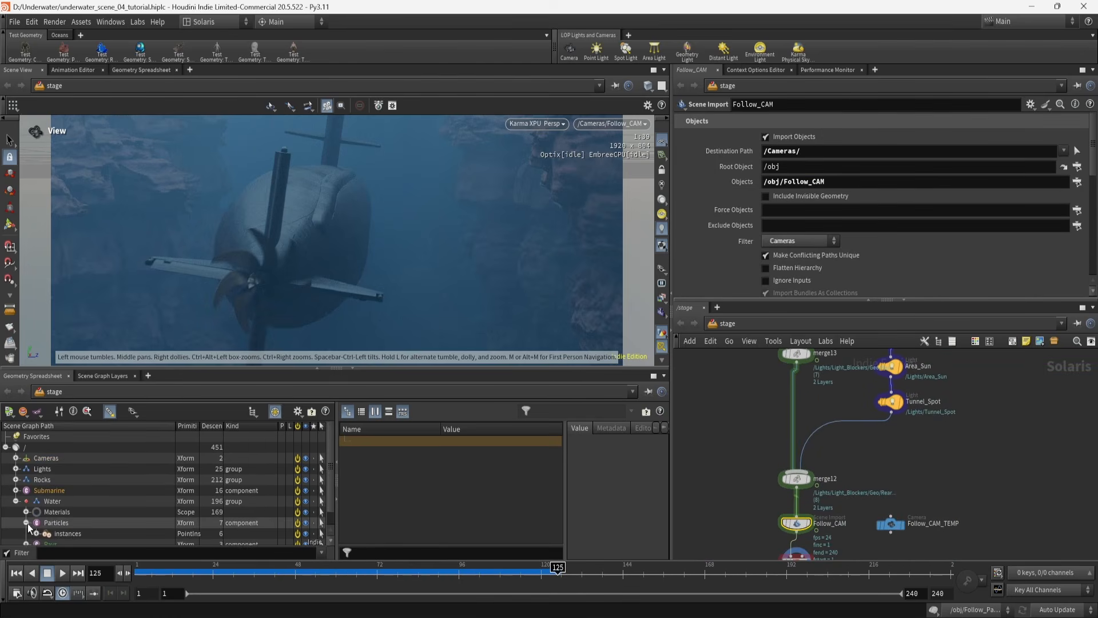
left_click(45, 521)
left_click(67, 533)
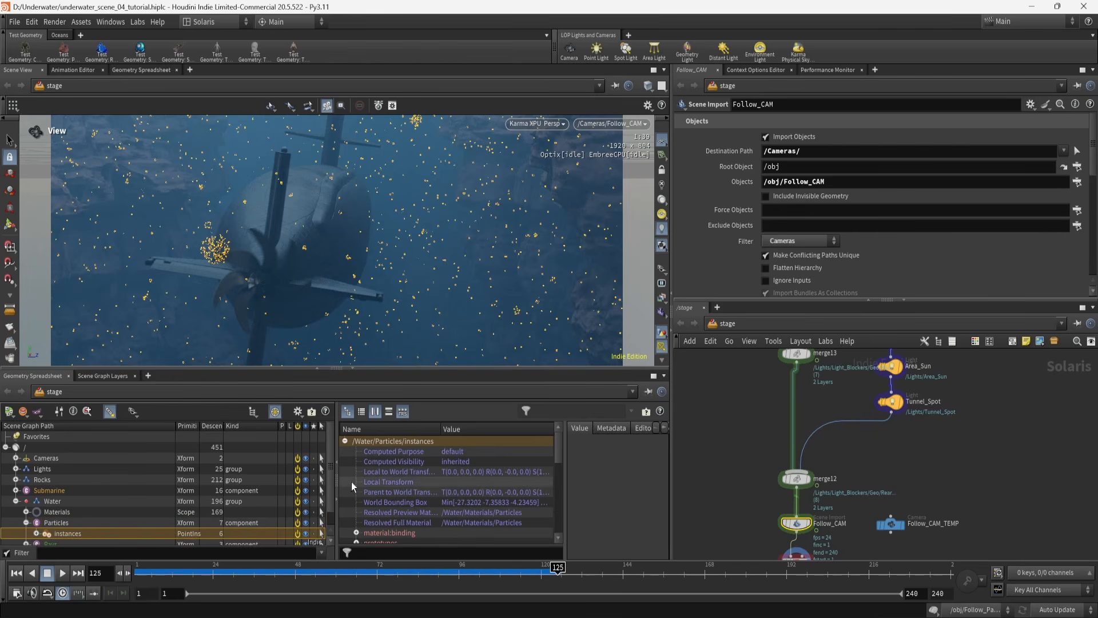
Review the attributes of the particle instances primitive through to its primvars:cryptoname entry
left_click(148, 376)
mouse_move(151, 386)
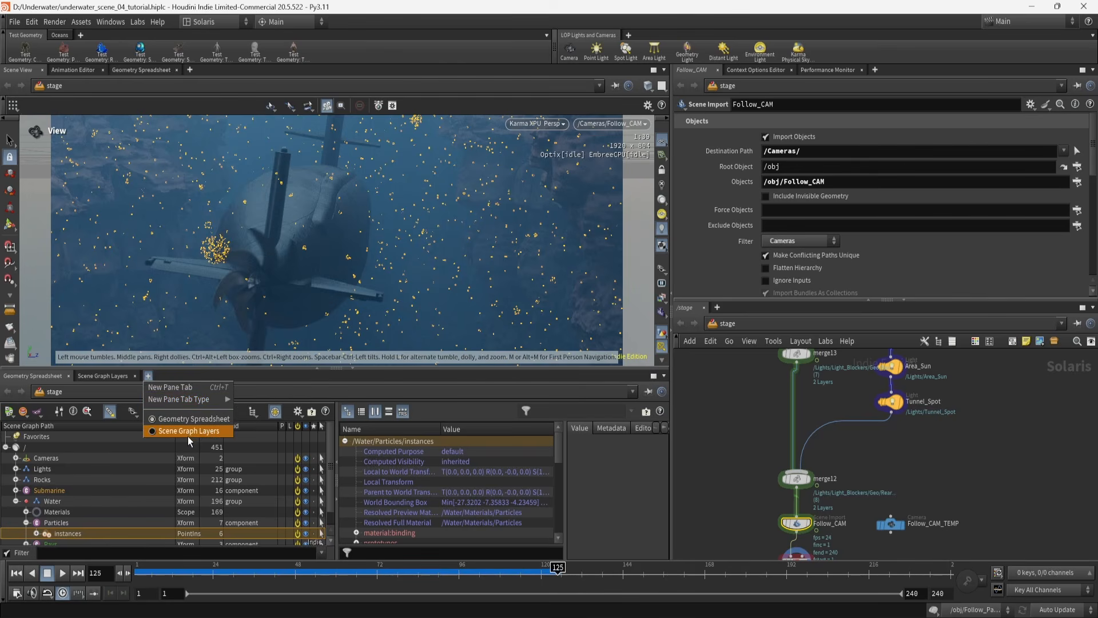
left_click(415, 389)
scroll(538, 495, "down", 5)
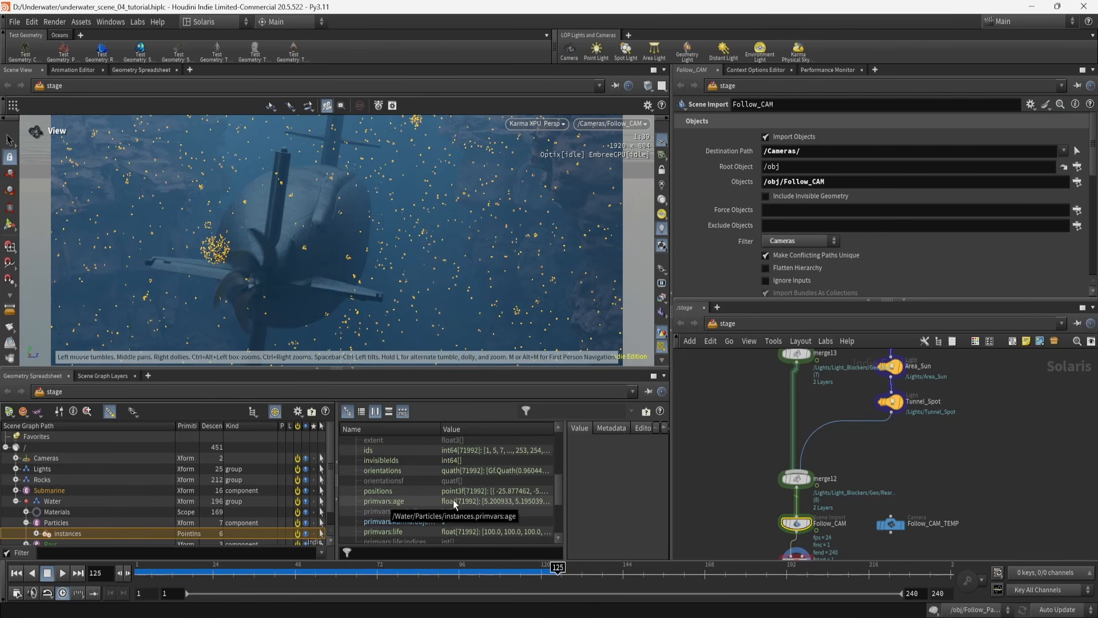
scroll(396, 527, "down", 3)
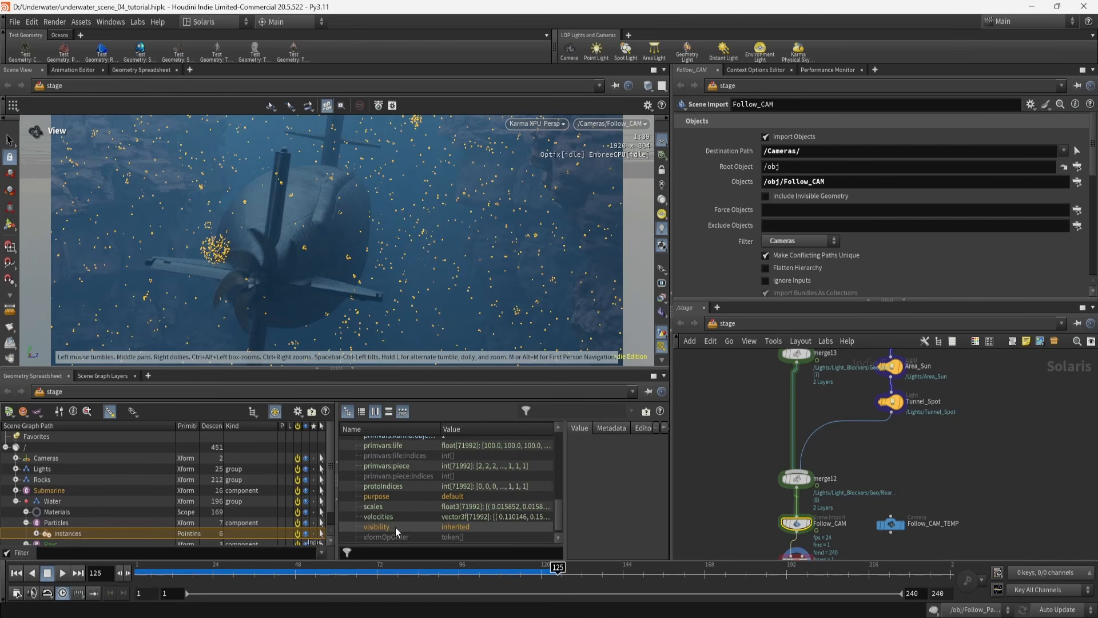
scroll(377, 518, "down", 1)
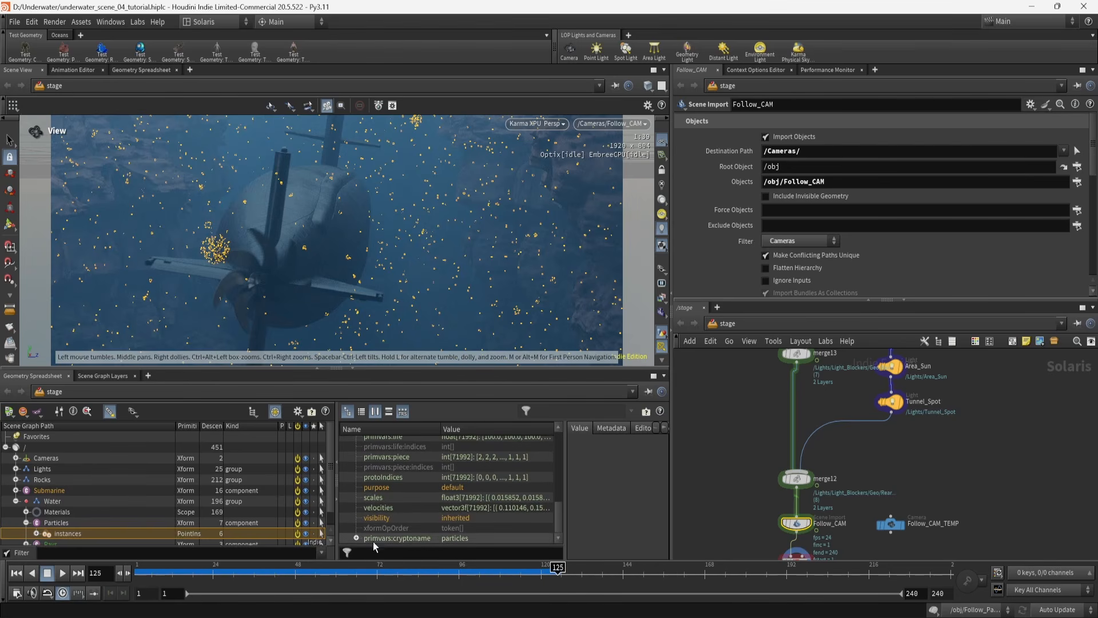
Inspect the expression in the CM_Particles attribute wrangle, highlighting the cryptoname primvar
middle_click_drag(748, 403, 744, 455)
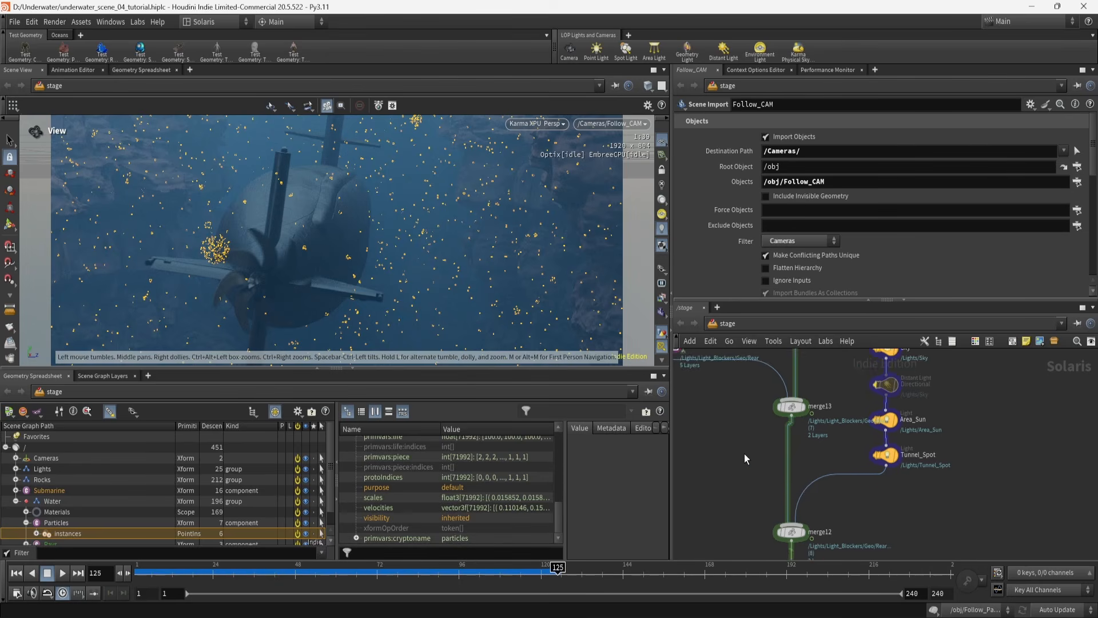
middle_click_drag(745, 369, 798, 494)
middle_click_drag(923, 445, 863, 522)
middle_click_drag(836, 382, 893, 534)
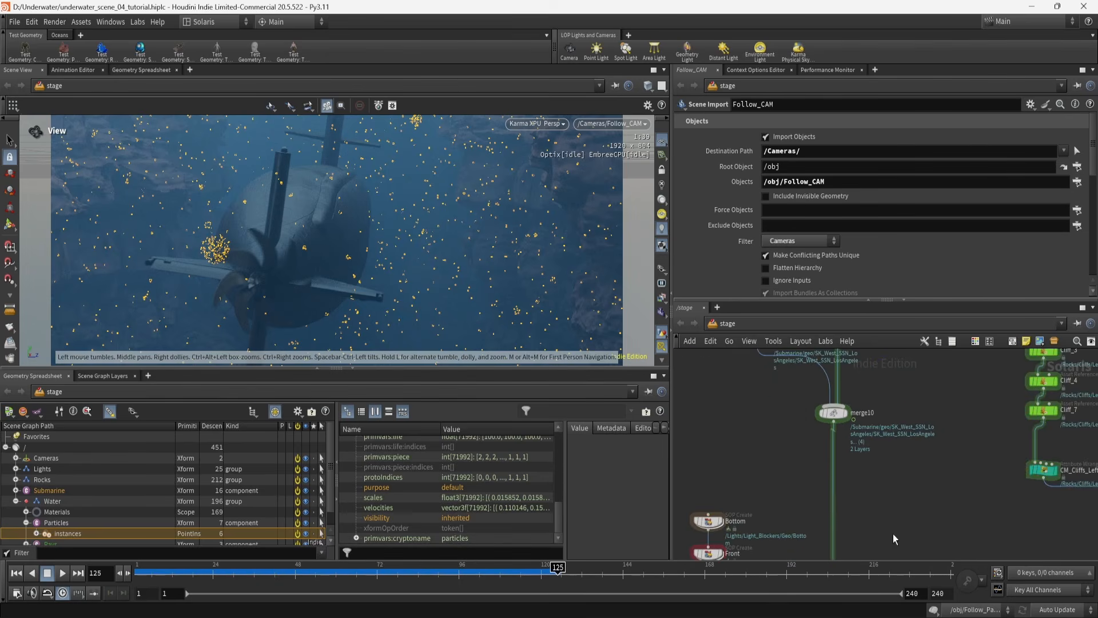
middle_click_drag(871, 462, 890, 546)
middle_click_drag(797, 490, 730, 509)
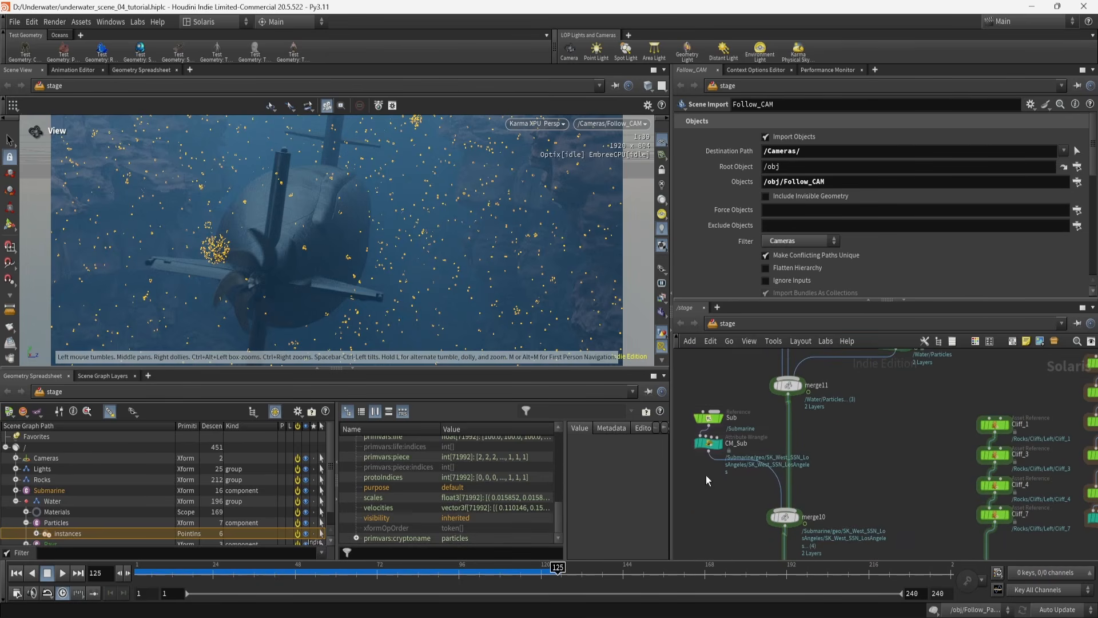
left_click(708, 445)
middle_click_drag(790, 412, 731, 482)
left_click(841, 419)
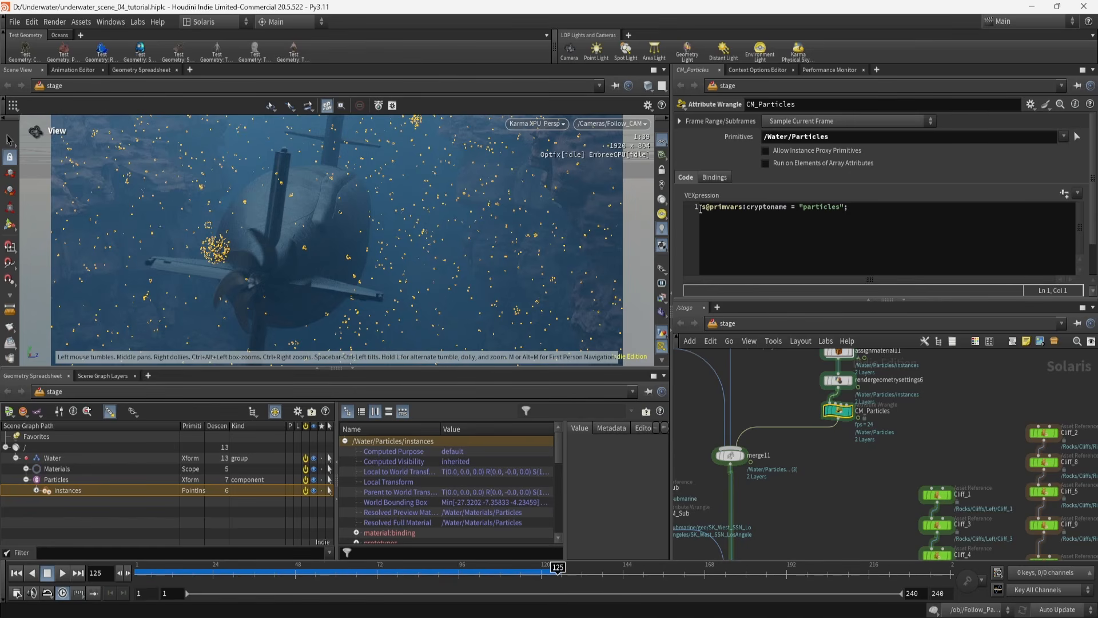
left_click_drag(747, 208, 788, 208)
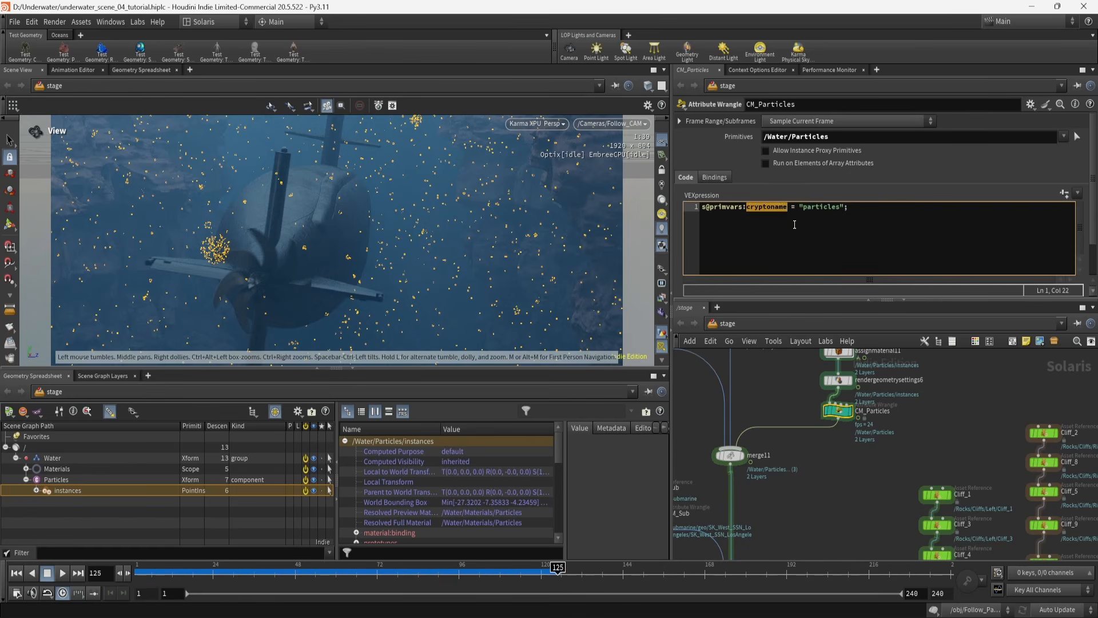
left_click(795, 225)
Check the cryptoname expressions in the cliff attribute wrangles and in CM_Spire_1
middle_click_drag(862, 503, 738, 346)
left_click(813, 485)
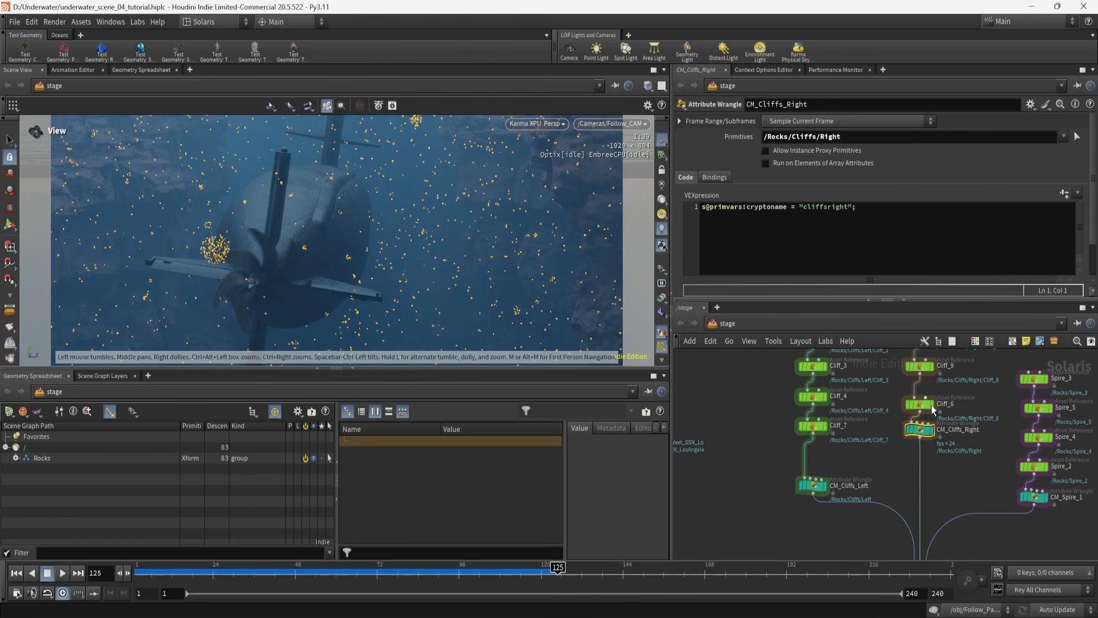
left_click(1037, 500)
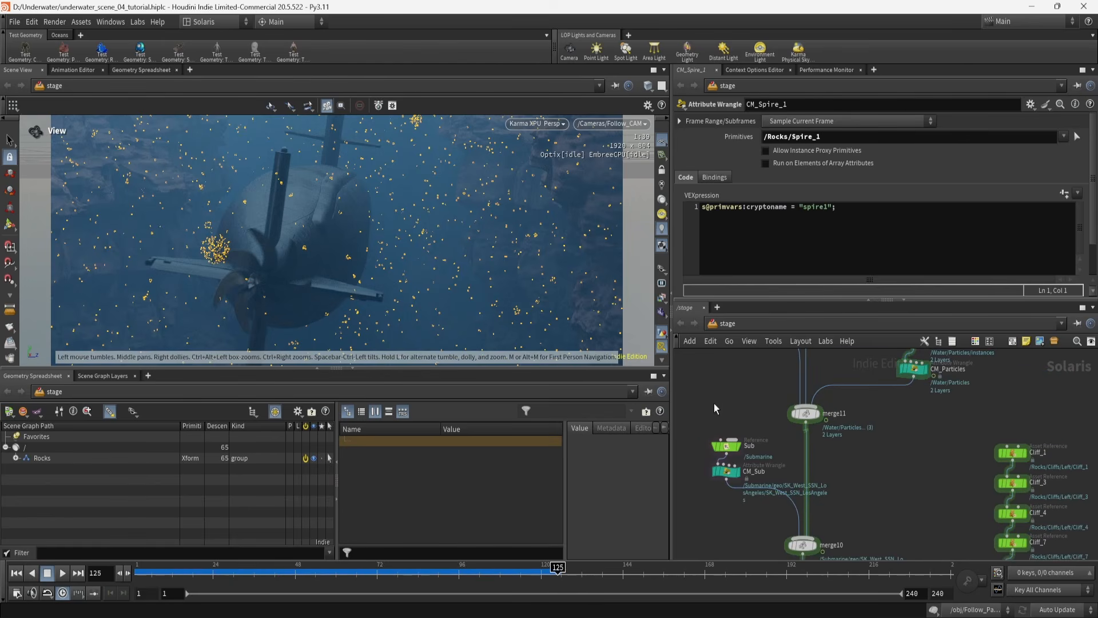
middle_click_drag(883, 502, 886, 420)
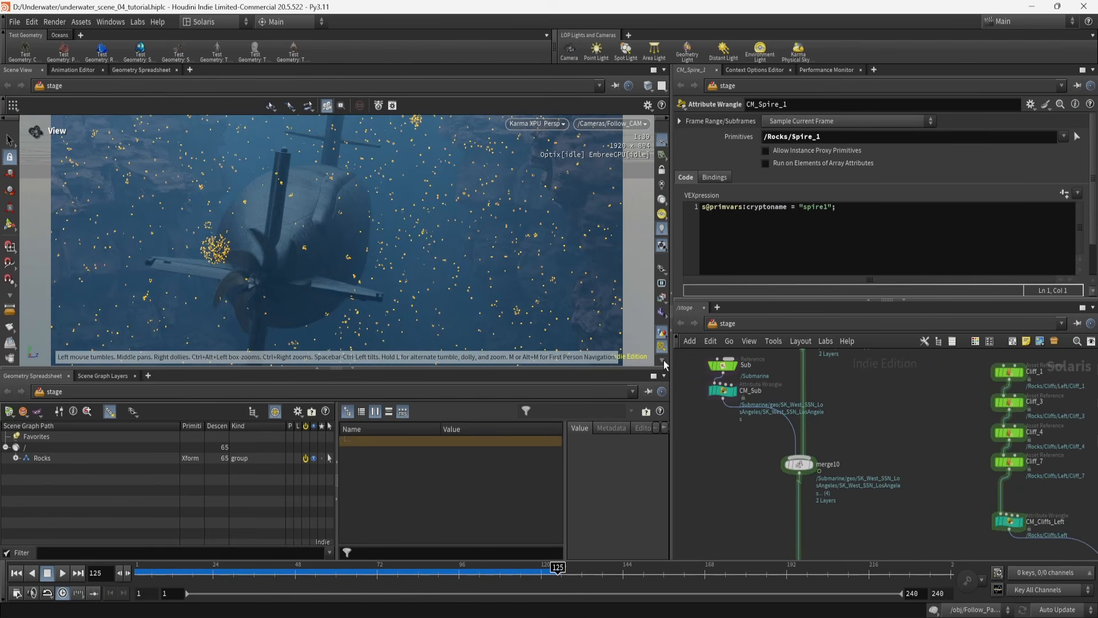
Preview the CryptoObject render output in the scene view and look over the network down to merge14
left_click(662, 298)
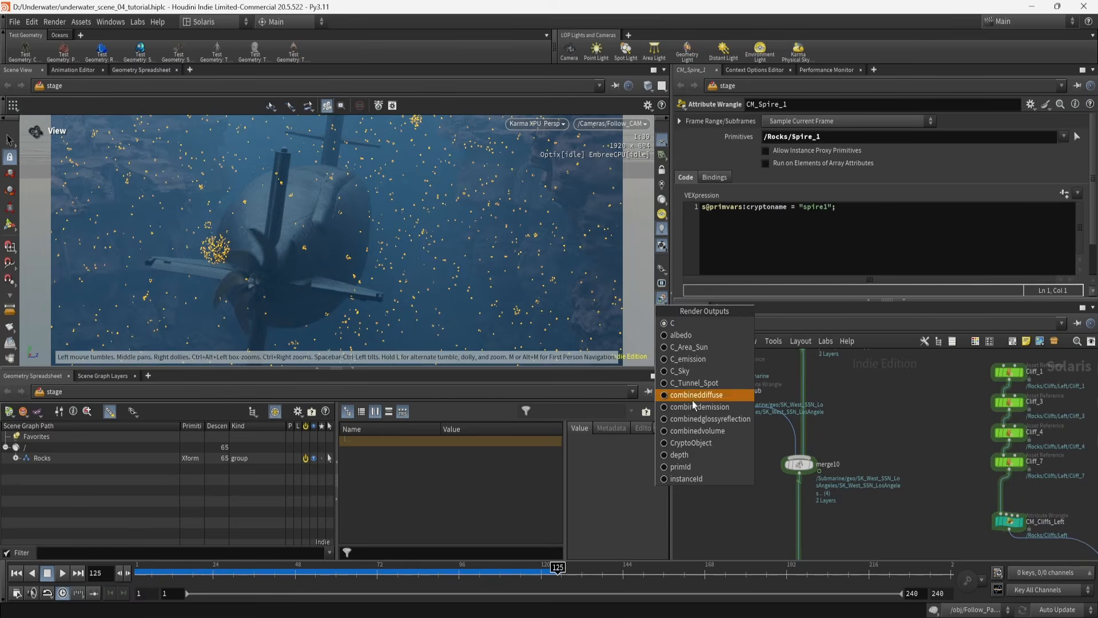
left_click(694, 443)
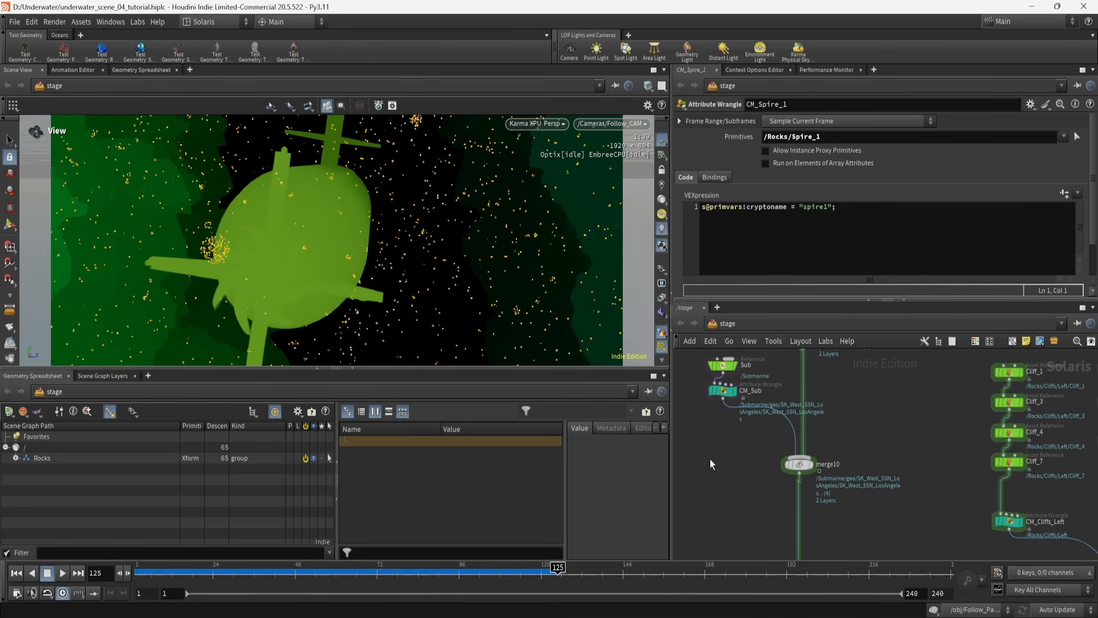
middle_click_drag(751, 522, 749, 432)
middle_click_drag(851, 502, 846, 427)
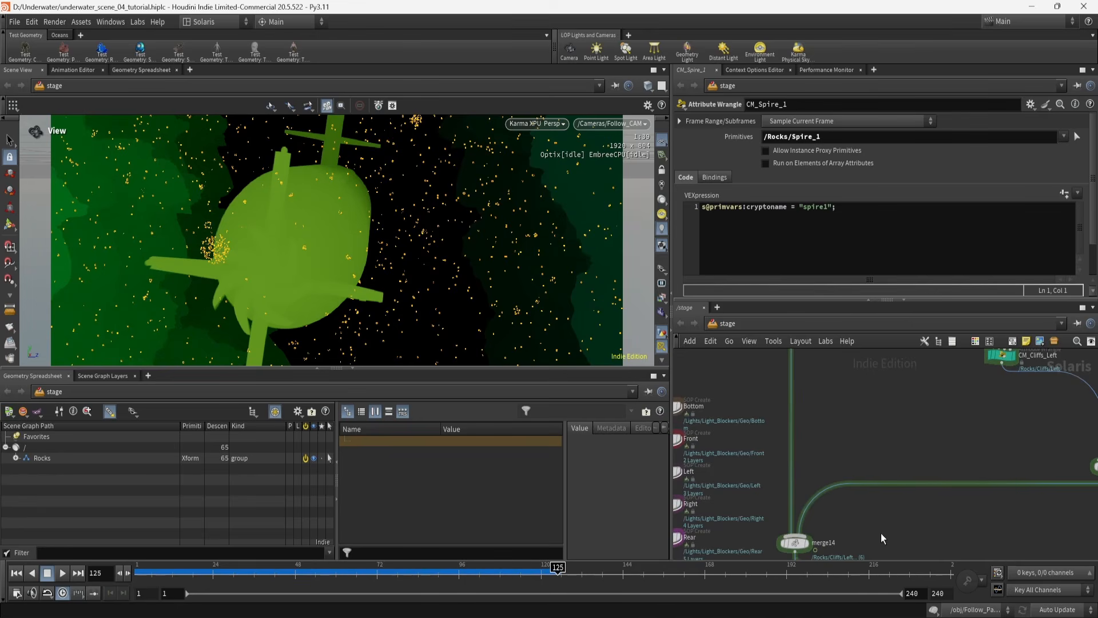
middle_click_drag(882, 524, 869, 461)
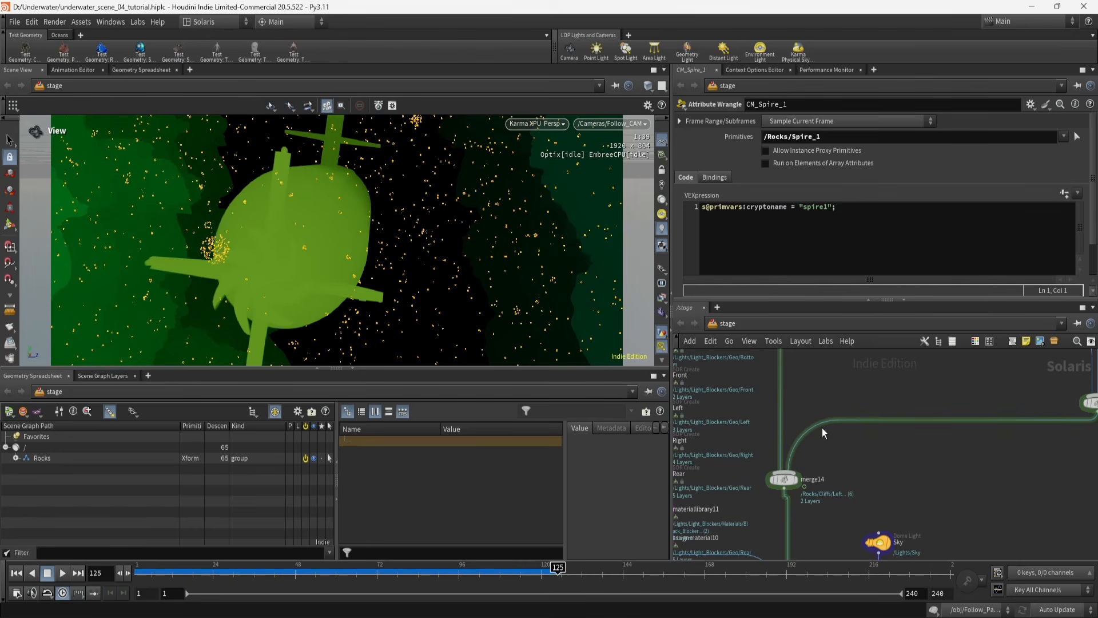
Preview the C_Sky and C_Area_Sun render outputs in the scene view
left_click(661, 300)
left_click(668, 370)
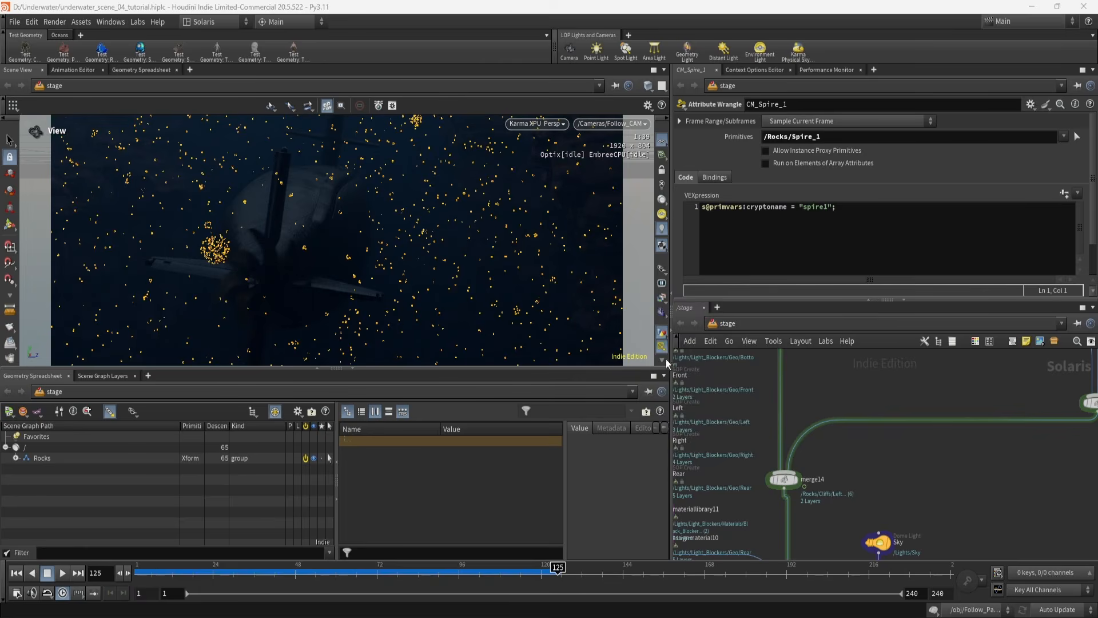
left_click(661, 298)
left_click(690, 348)
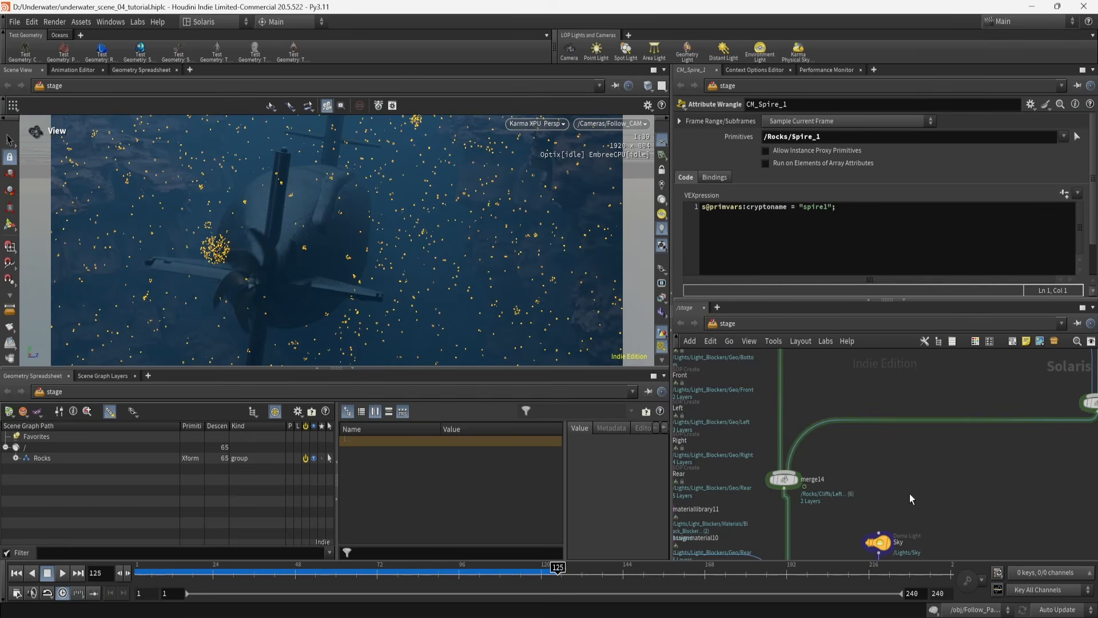
Inspect the frame range and Karma XPU delegate settings of the usdrender_rop3 node at the end of the network
scroll(936, 545, "up", 3)
middle_click_drag(946, 502, 944, 452)
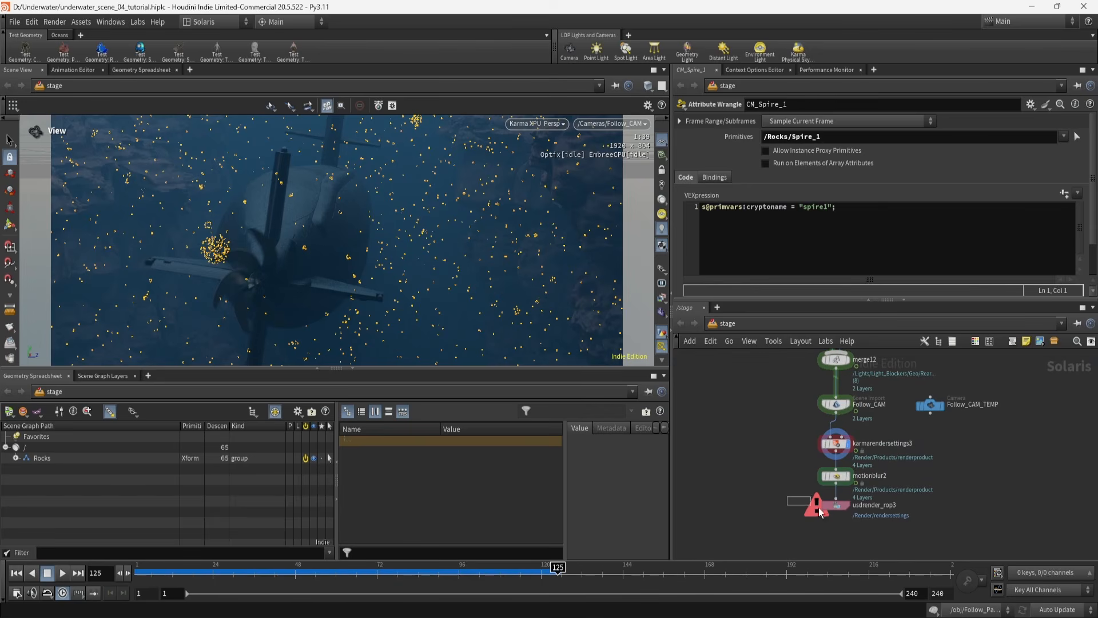
left_click_drag(819, 511, 820, 512)
scroll(889, 251, "up", 5)
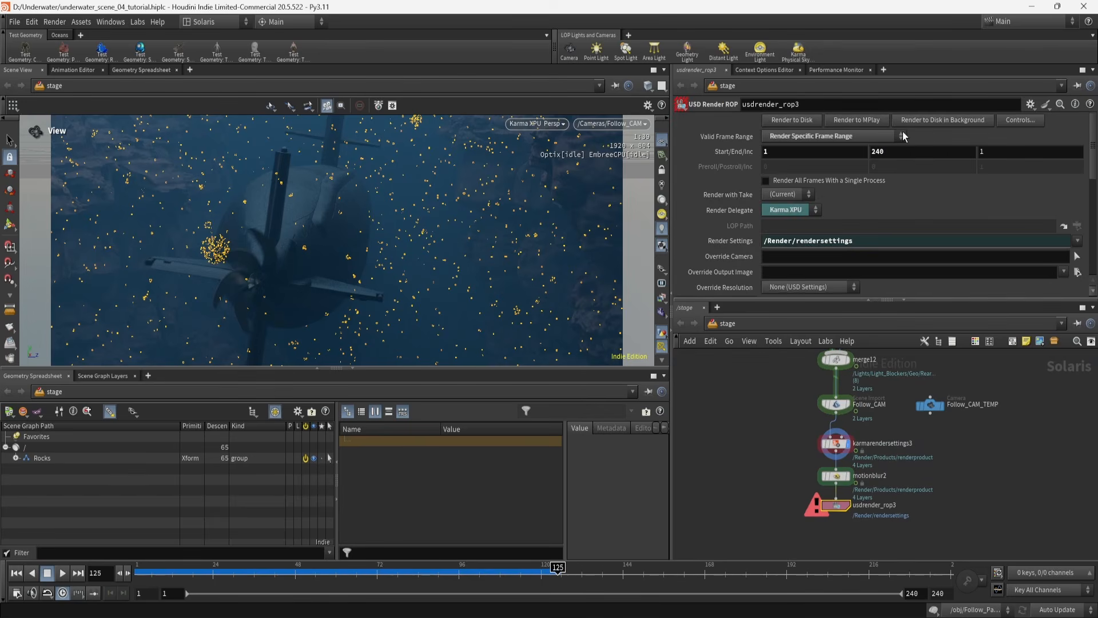
Look through /Cameras/Follow_CAM in the scene view again and select the karmarendersettings3 node
right_click_drag(523, 146, 206, 162)
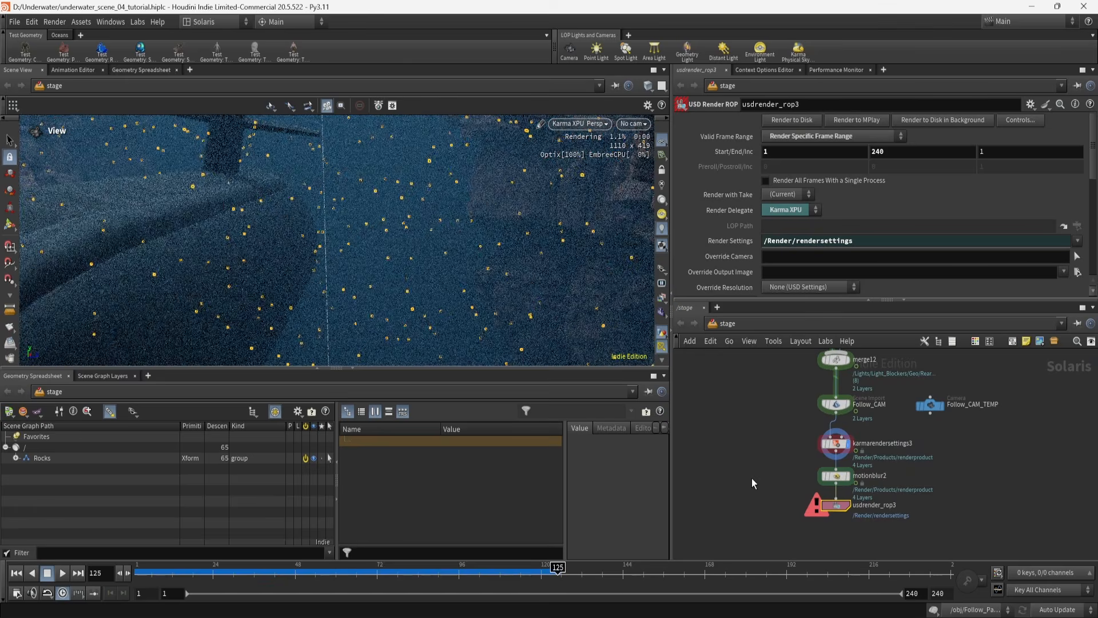
left_click(645, 124)
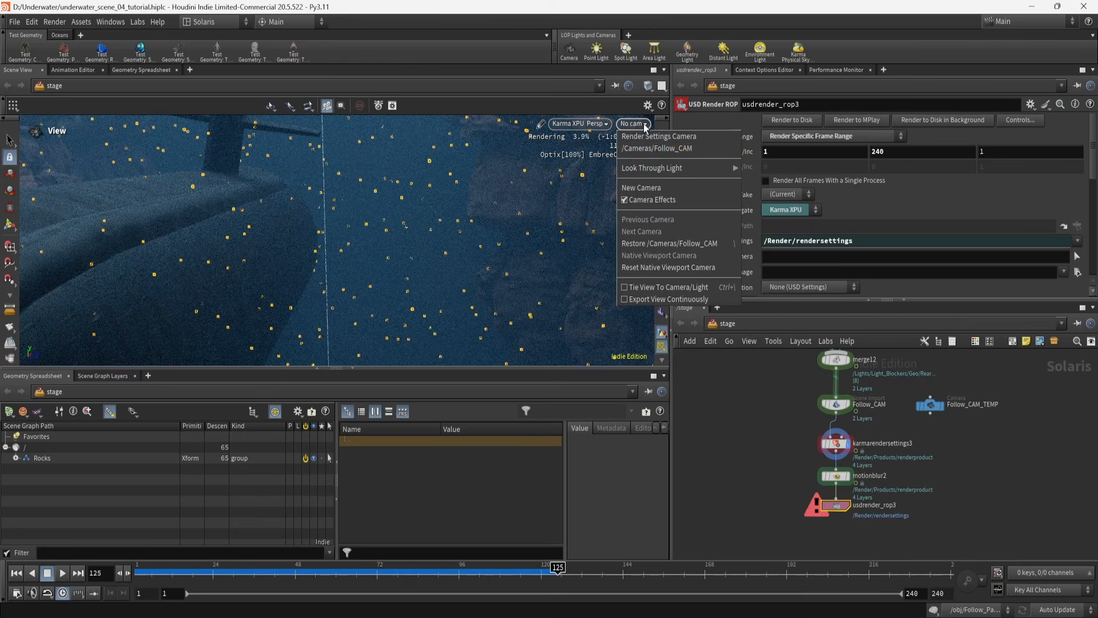
left_click(647, 148)
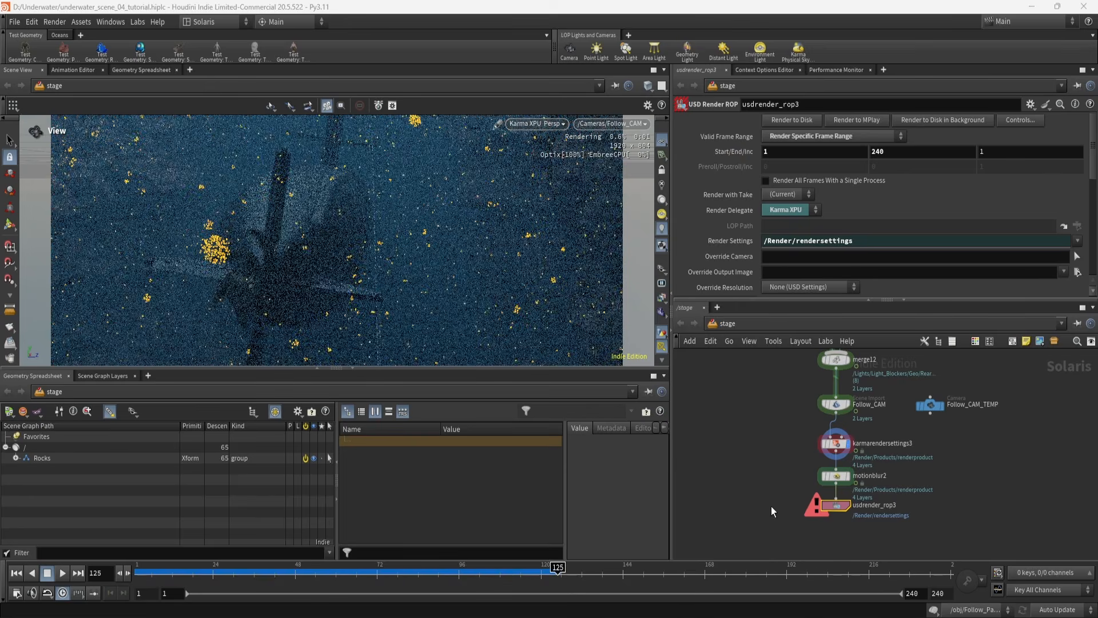
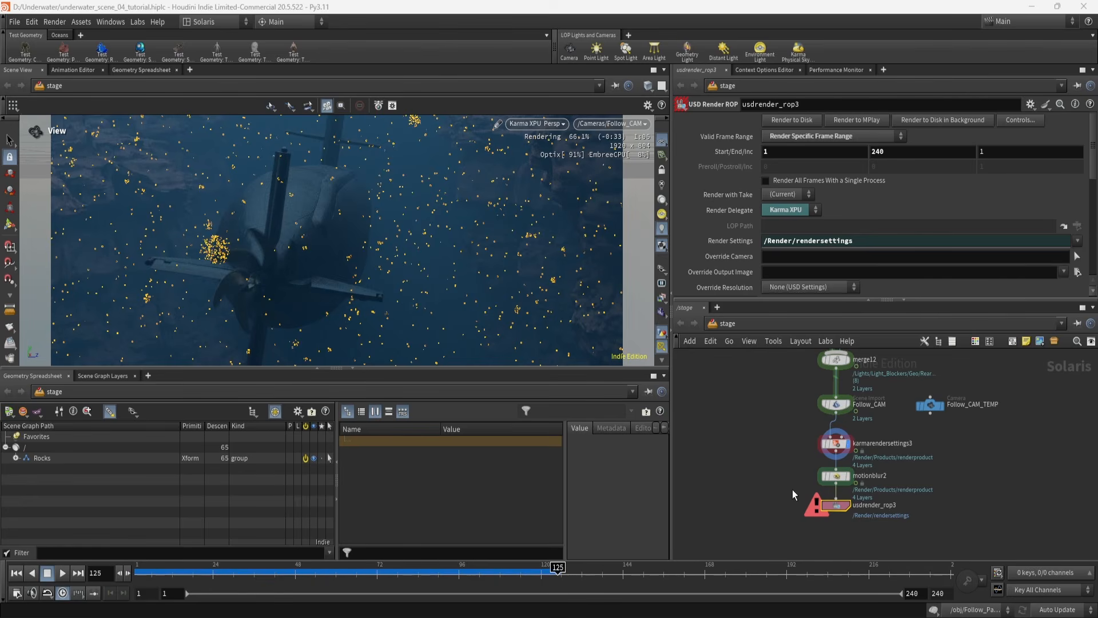
left_click(836, 443)
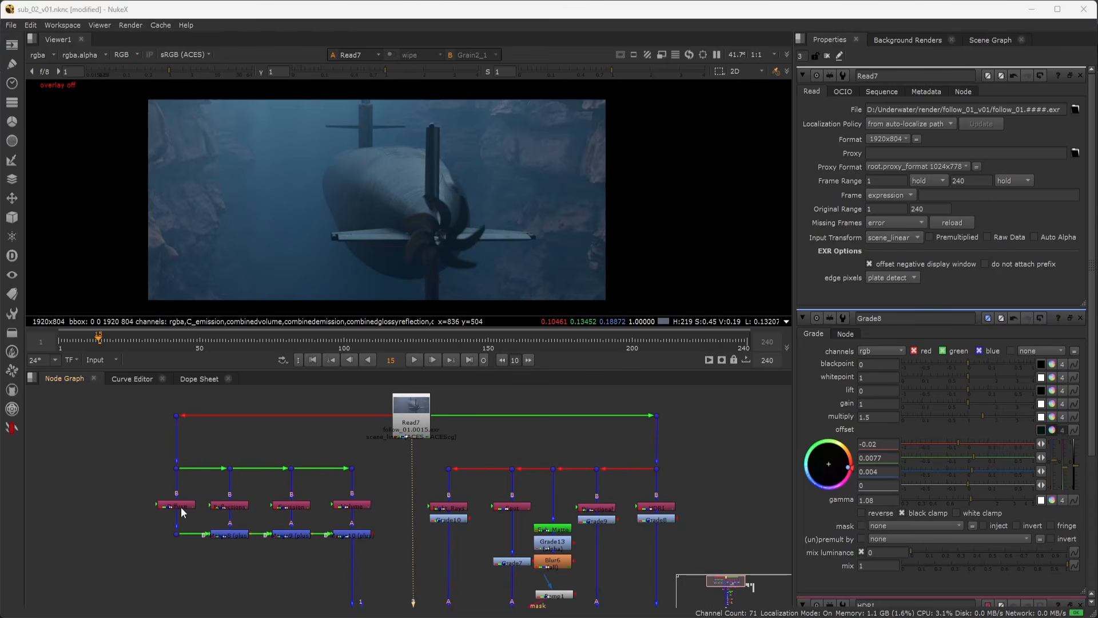
In NukeX, view the Diffuse, Reflections, Emission and Volume shuffles of the Read7 render one after another
left_click(219, 507)
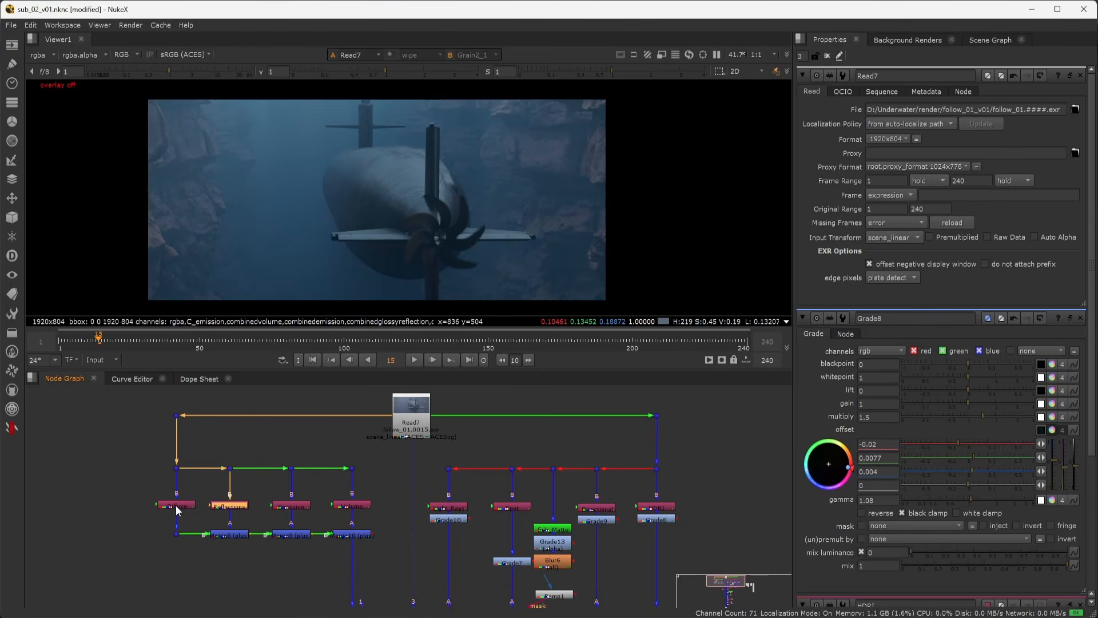
double_click(177, 505)
key("2")
double_click(228, 506)
key("2")
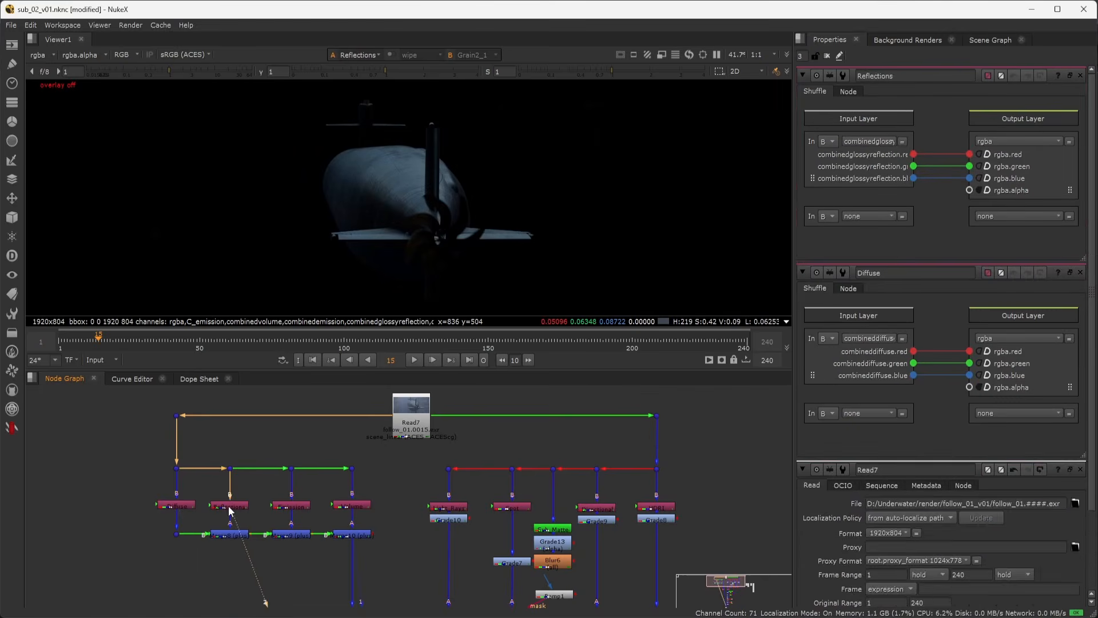
double_click(290, 508)
key("2")
double_click(360, 509)
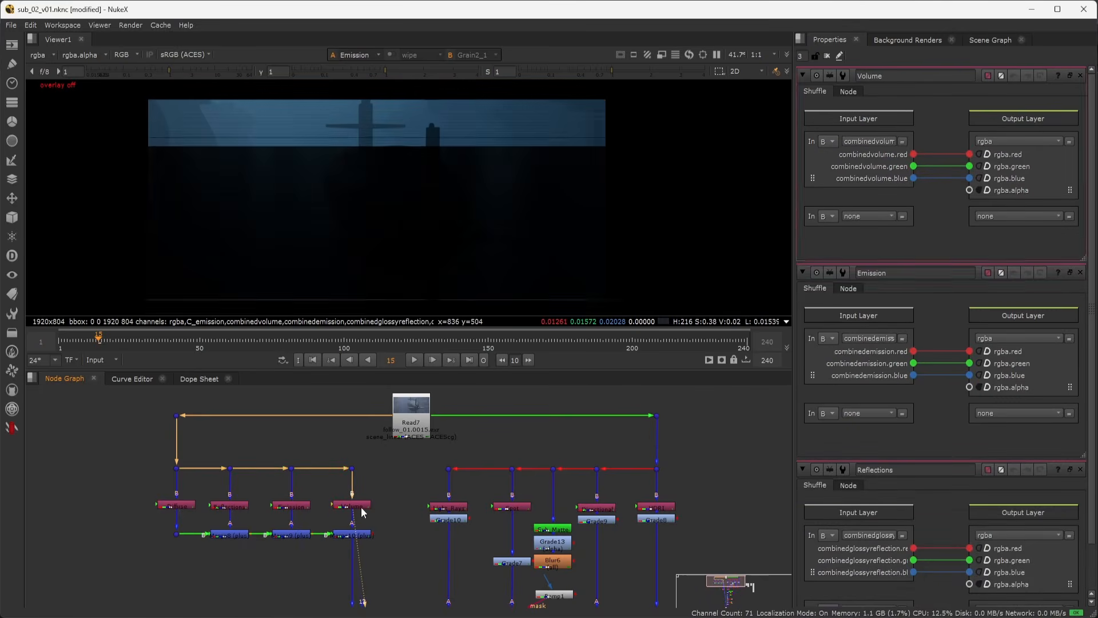
key("2")
Look through the layers available as input for the Diffuse shuffle, keeping combineddiffuse
double_click(176, 505)
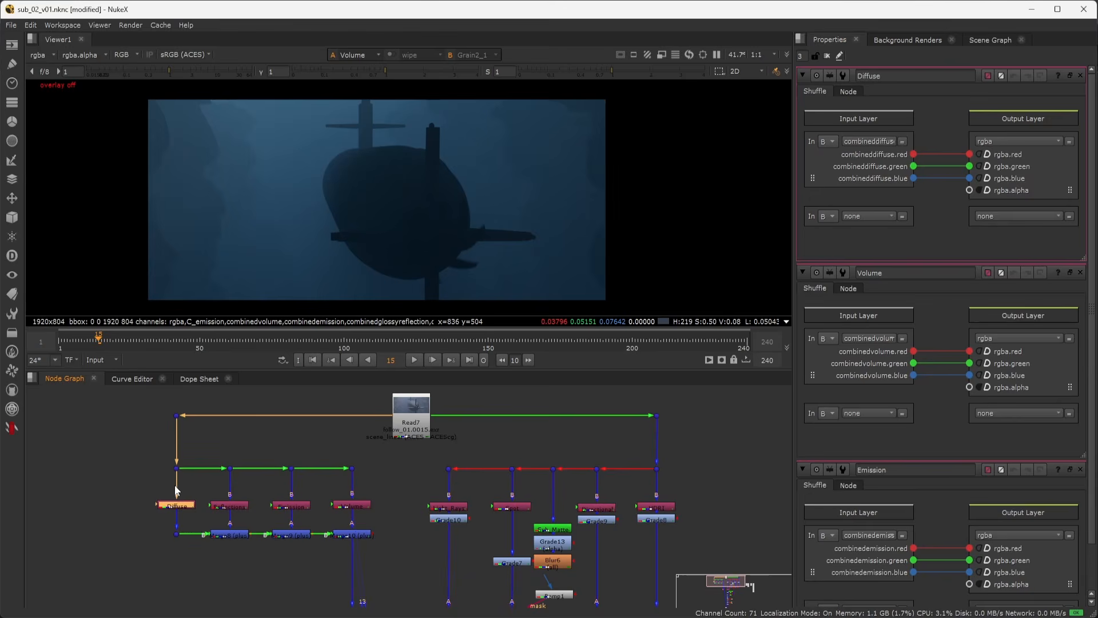
left_click(868, 142)
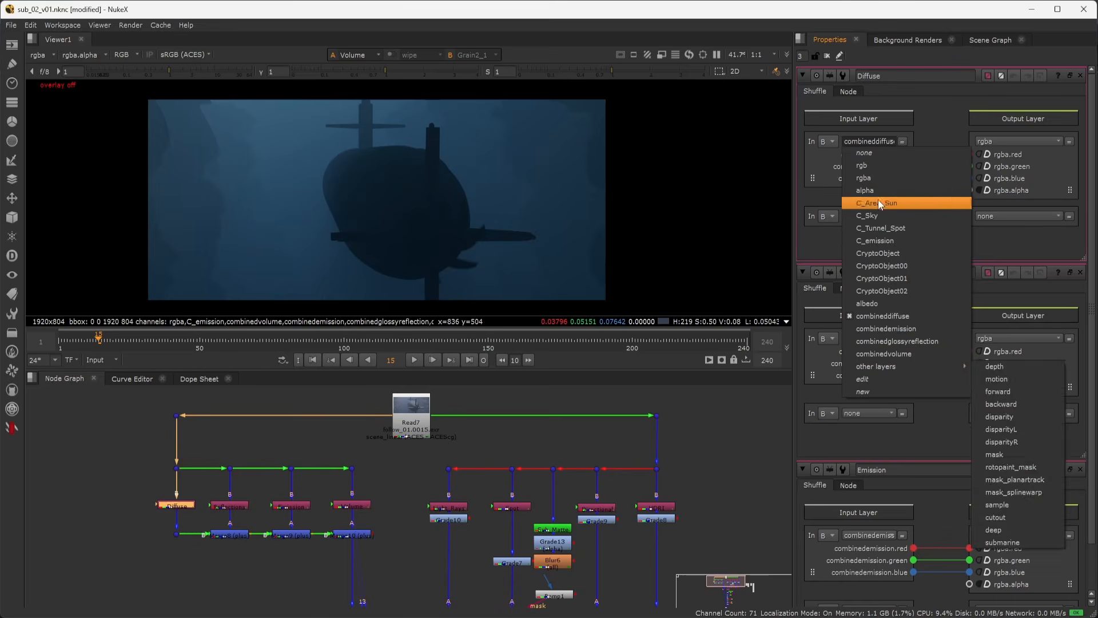
left_click(503, 449)
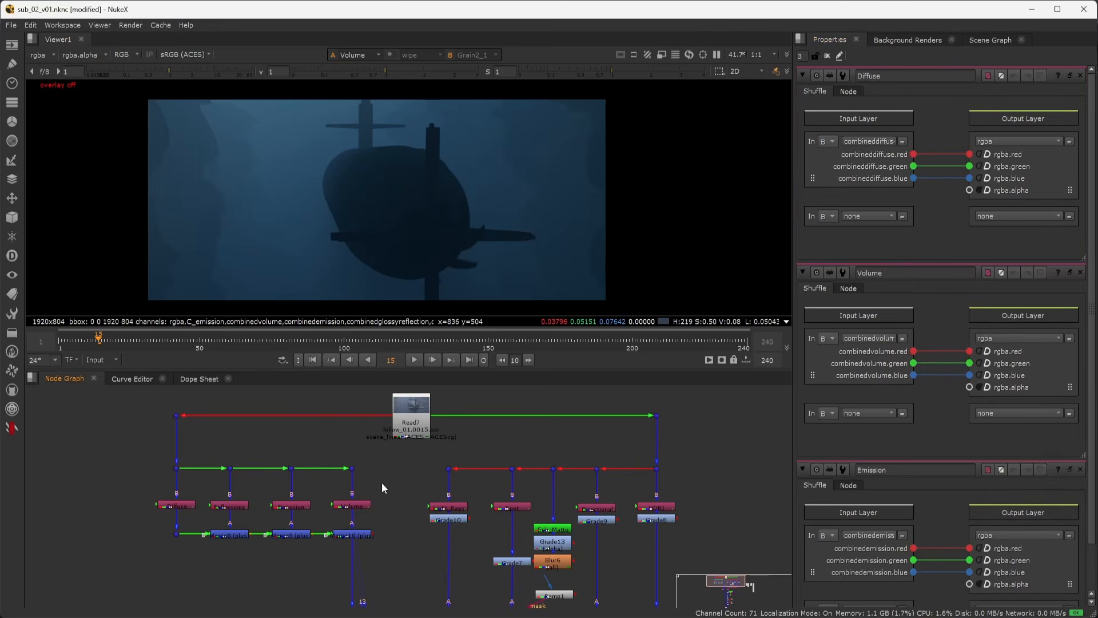
View the recombined passes at Merge10, the last merge of the Diffuse, Reflections, Emission and Volume branch
left_click(228, 507)
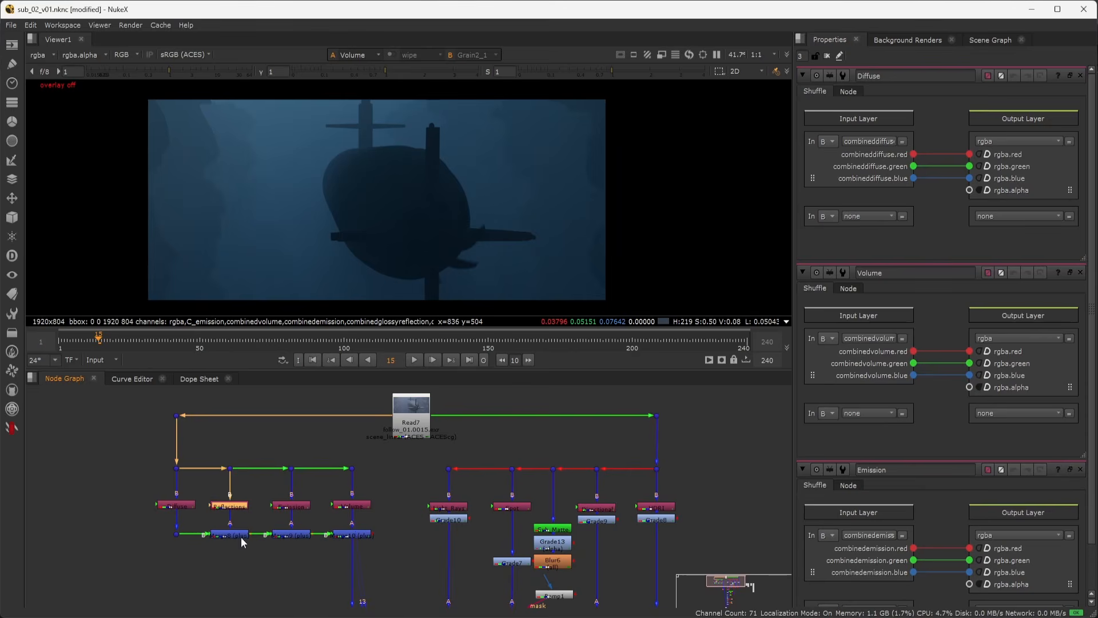
left_click(424, 546)
left_click(350, 533)
key("1")
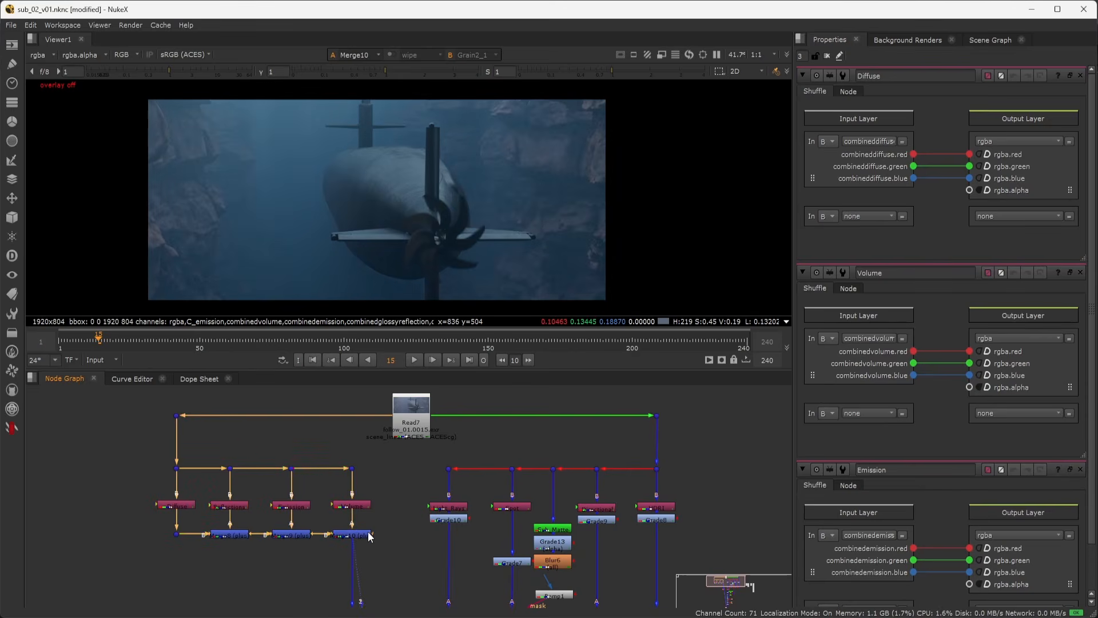
View the HDRI shuffle with its C_Sky layer and the Directional shuffle in the light branch
middle_click_drag(397, 465, 332, 437)
left_click_drag(332, 437, 650, 513)
left_click(655, 528)
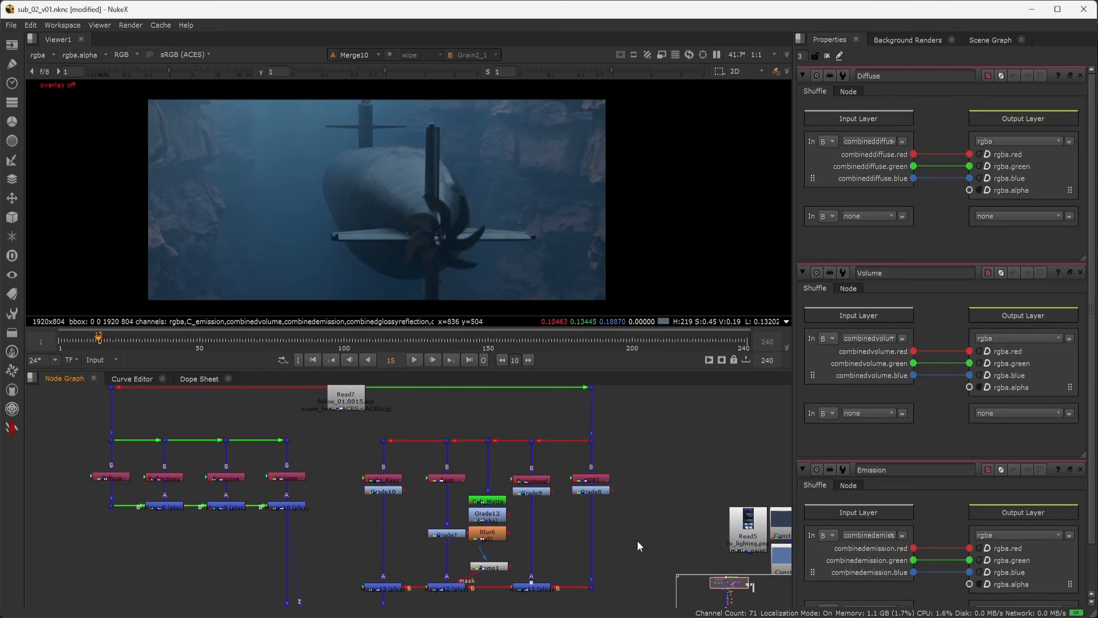
double_click(602, 481)
key("1")
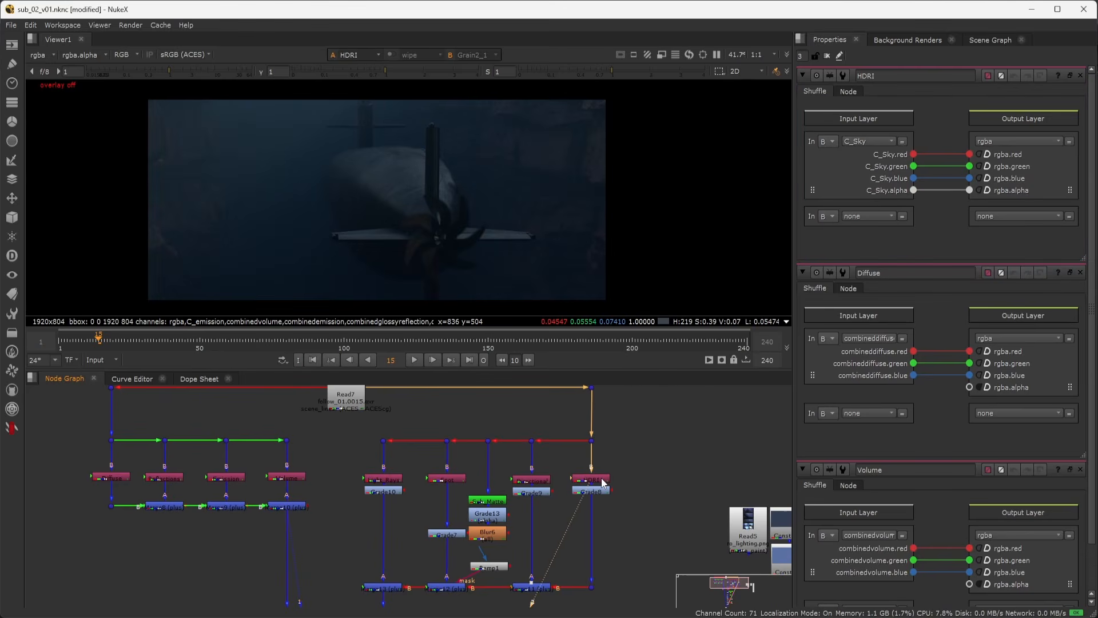
left_click(531, 480)
key("1")
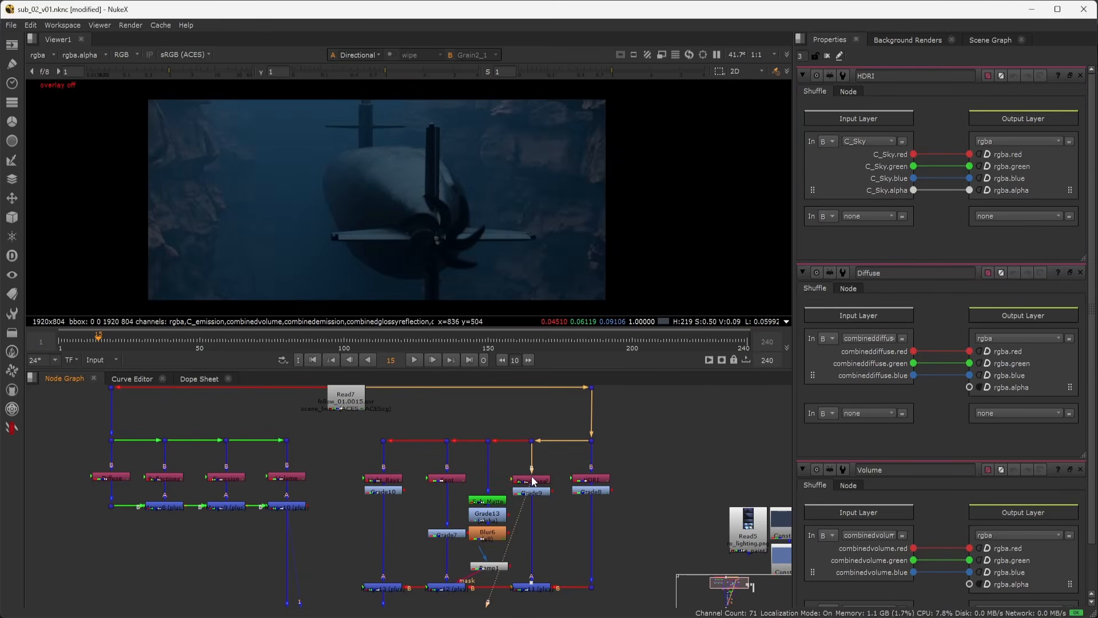
View the Spot shuffle with a temporary viewer gamma boost, reset the gamma to 1, and view Light_Rays
left_click(448, 480)
key("1")
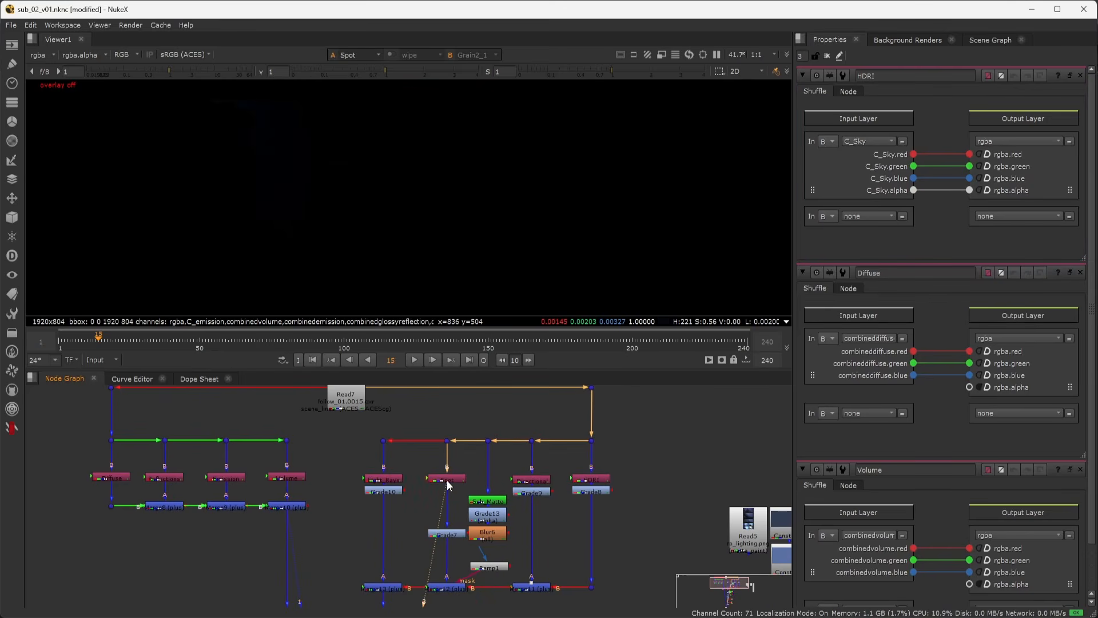
left_click(413, 71)
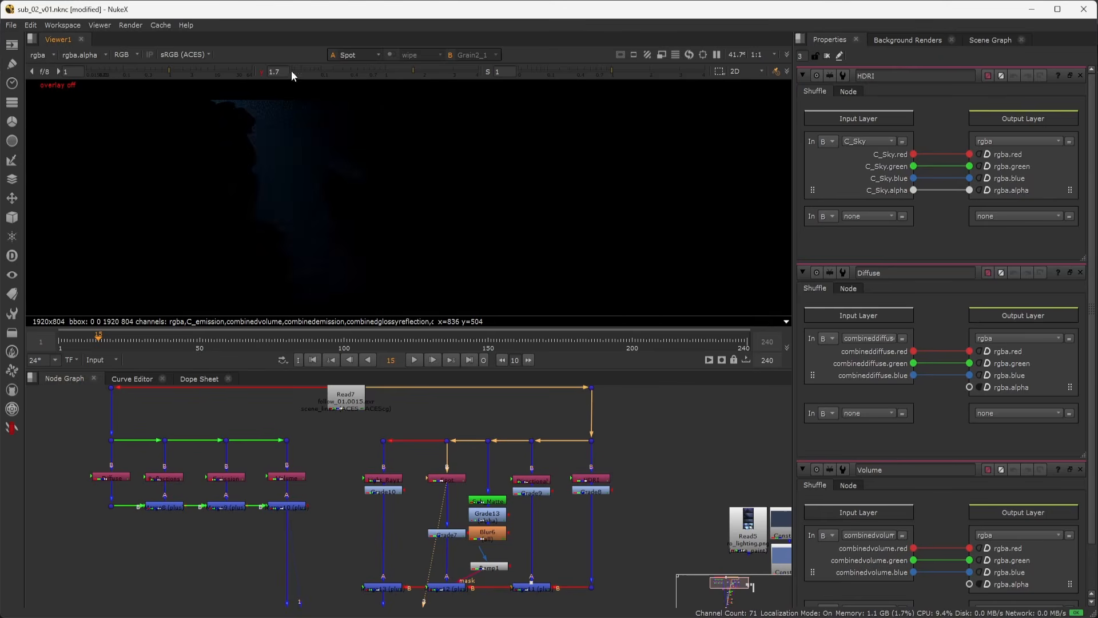
left_click(262, 72)
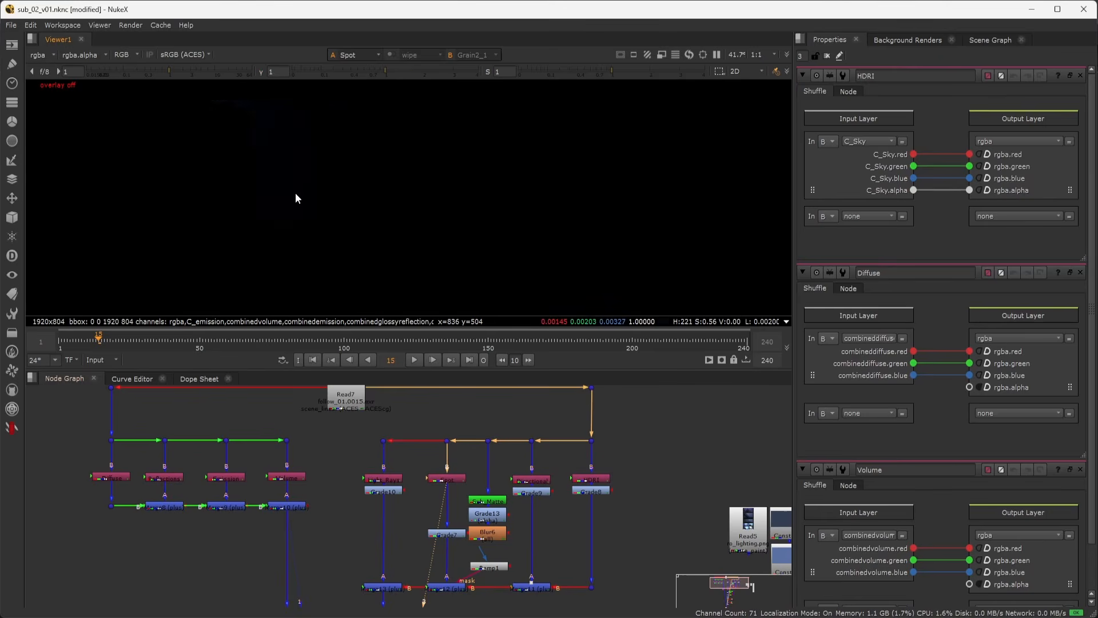
left_click(393, 479)
key("1")
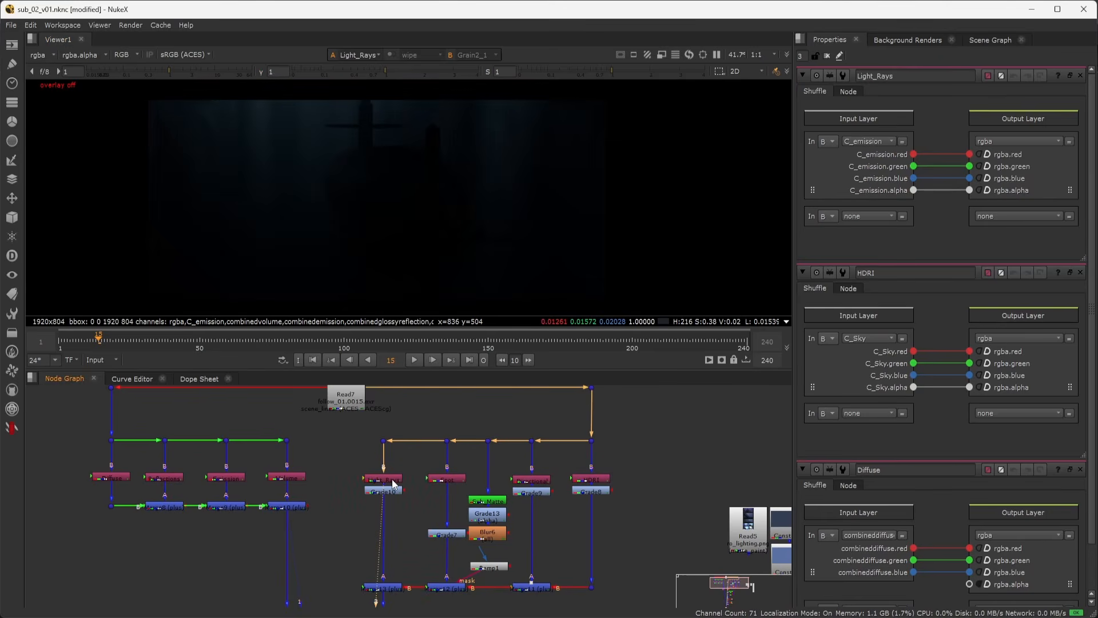
View Grade8 below the HDRI shuffle and toggle it off and on to compare its effect
double_click(596, 491)
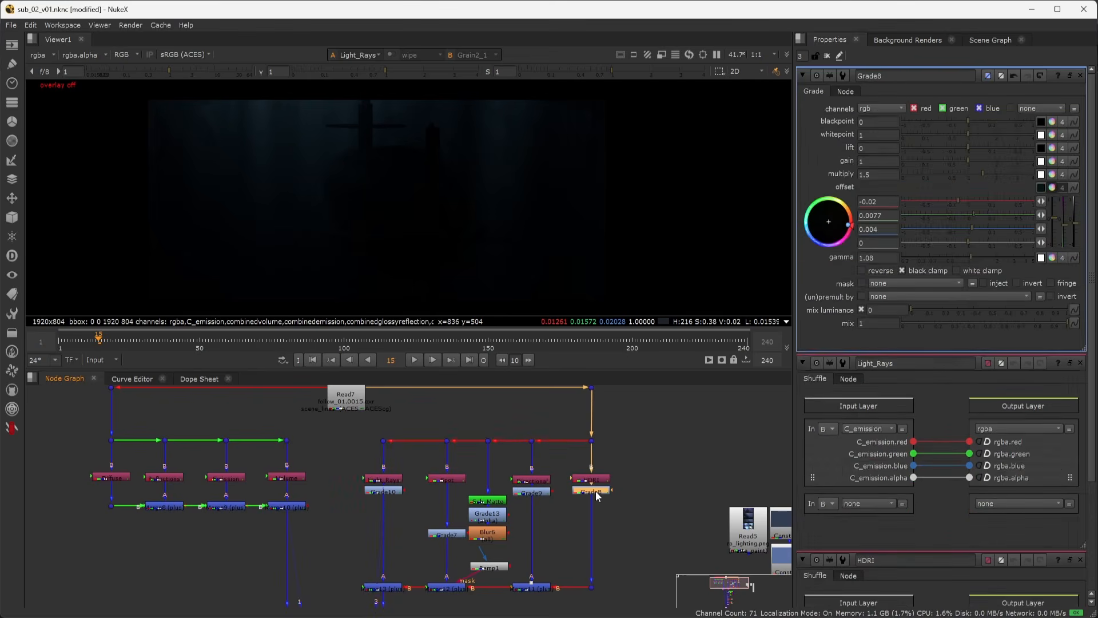
key("1")
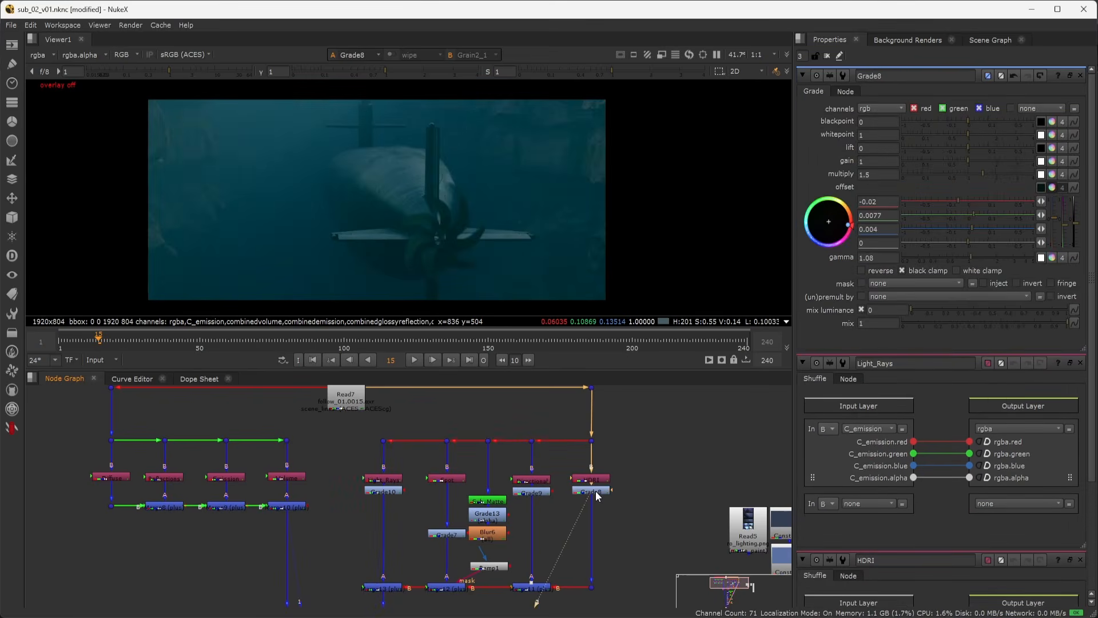
left_click(595, 491)
key("d")
key("d")
key("d")
key("d")
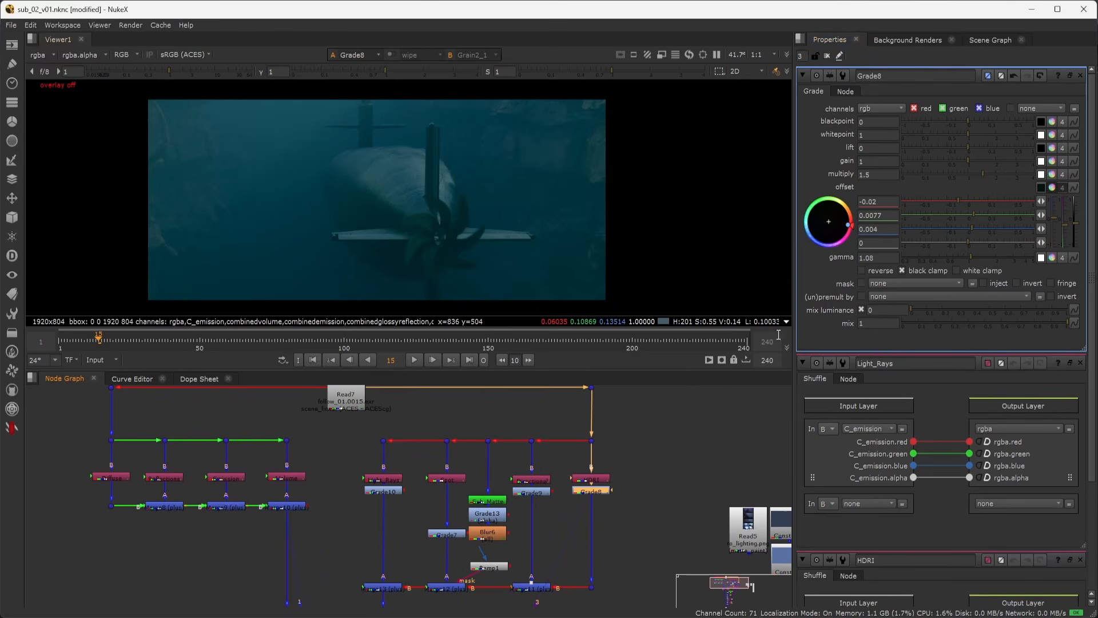
left_click(660, 452)
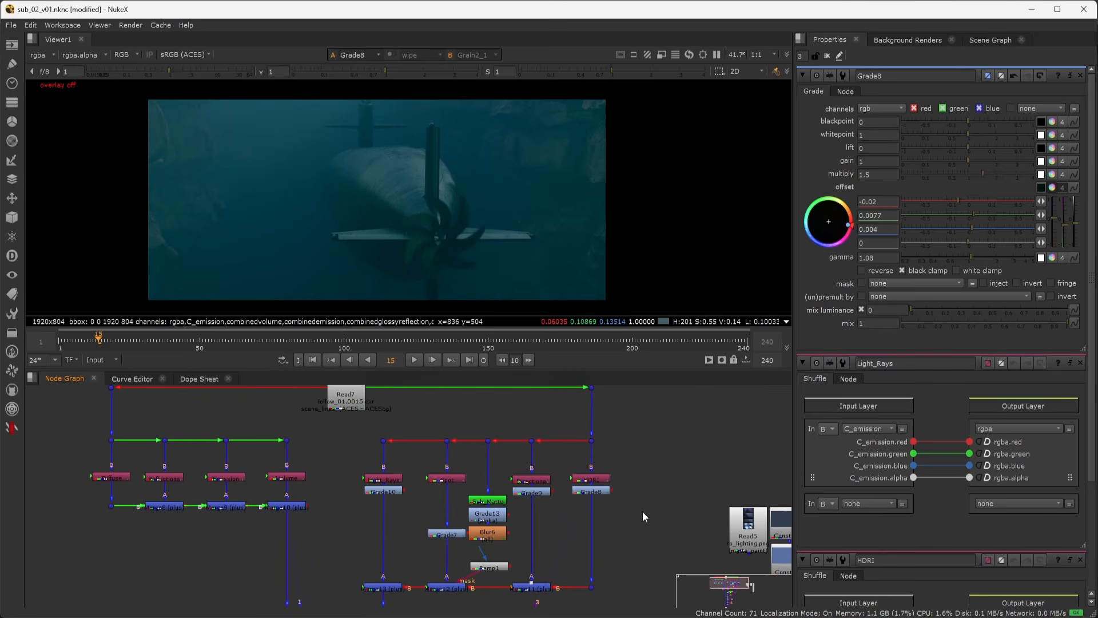
View Grade9 below the Directional shuffle and toggle it off and on to compare its effect
middle_click_drag(640, 519, 670, 471)
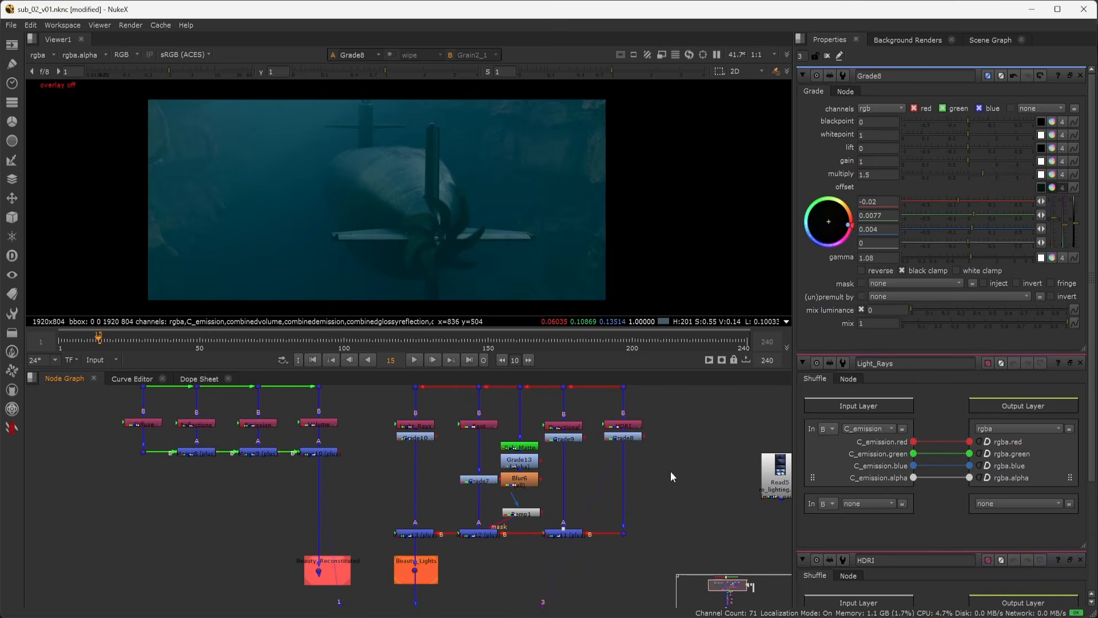
left_click(568, 532)
middle_click_drag(584, 469, 644, 465)
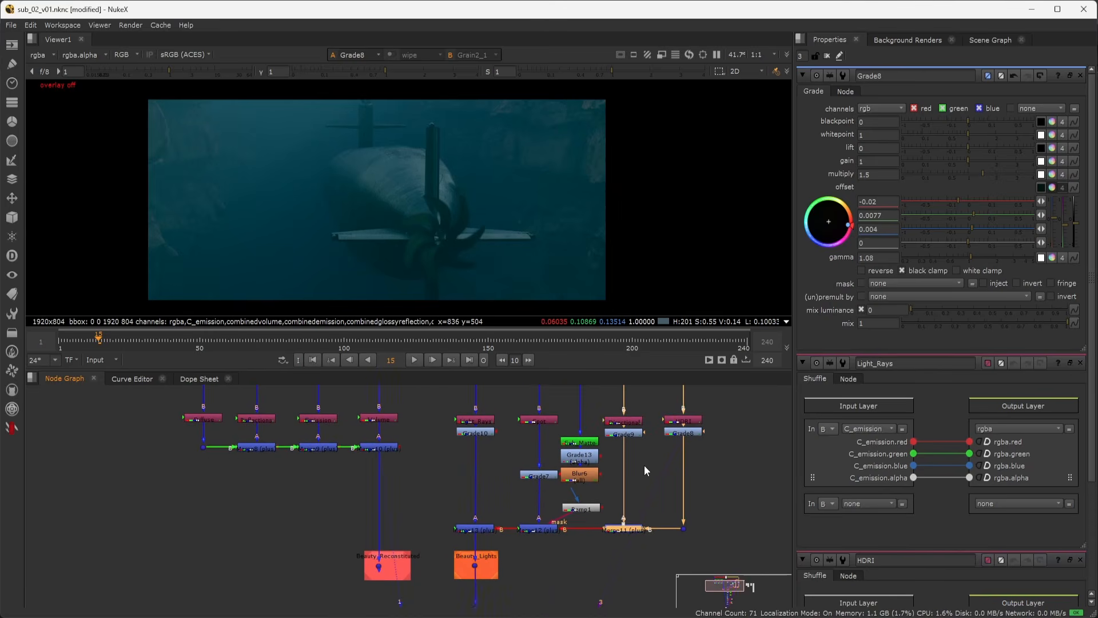
left_click(631, 434)
key("3")
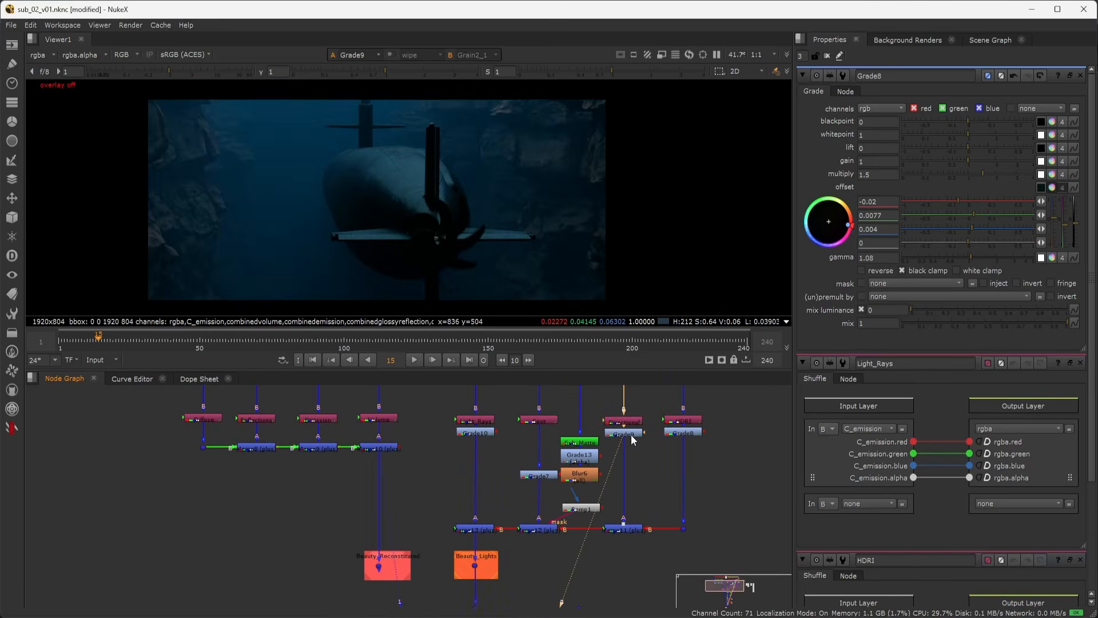
key("d")
key("d")
key("d")
key("d")
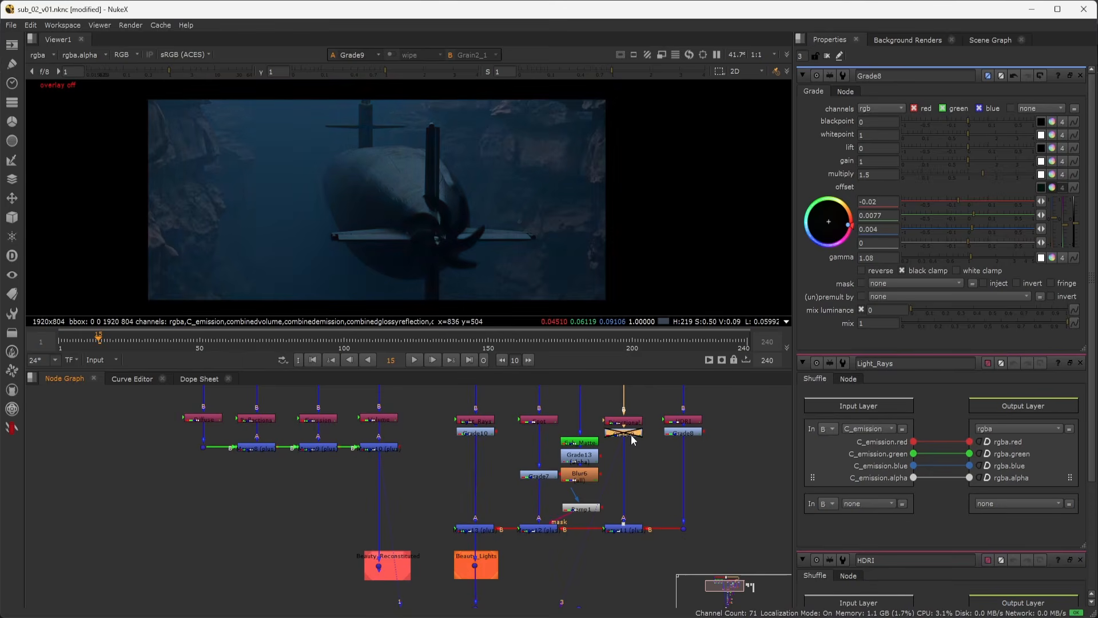
View Grade7 below the Spot shuffle, open its properties and toggle it off and on to compare
double_click(544, 478)
left_click(544, 477)
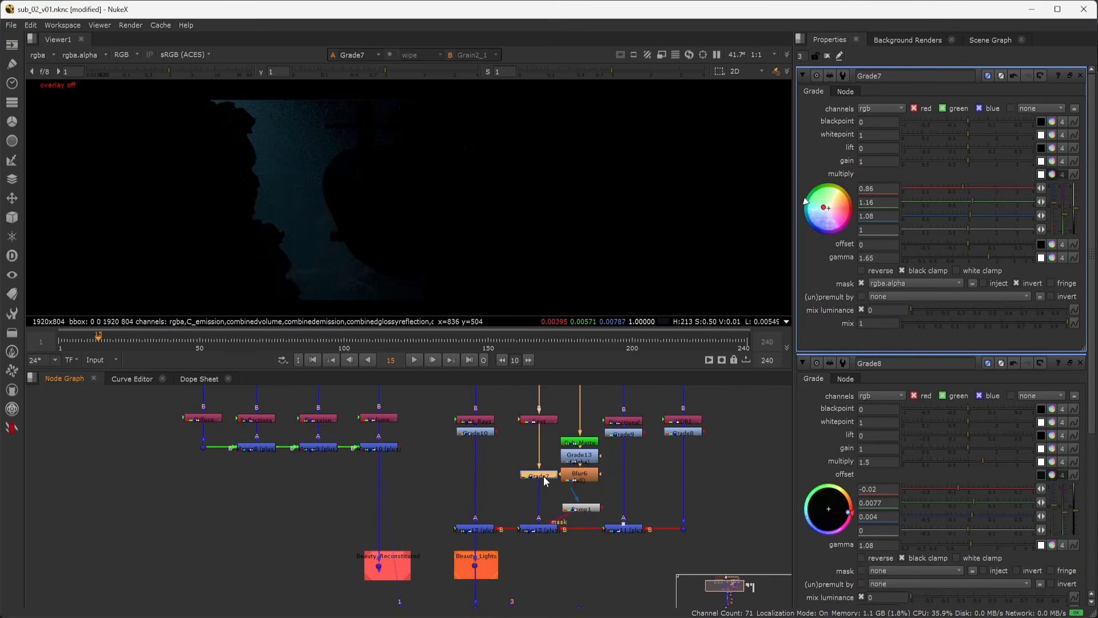
key("d")
key("d")
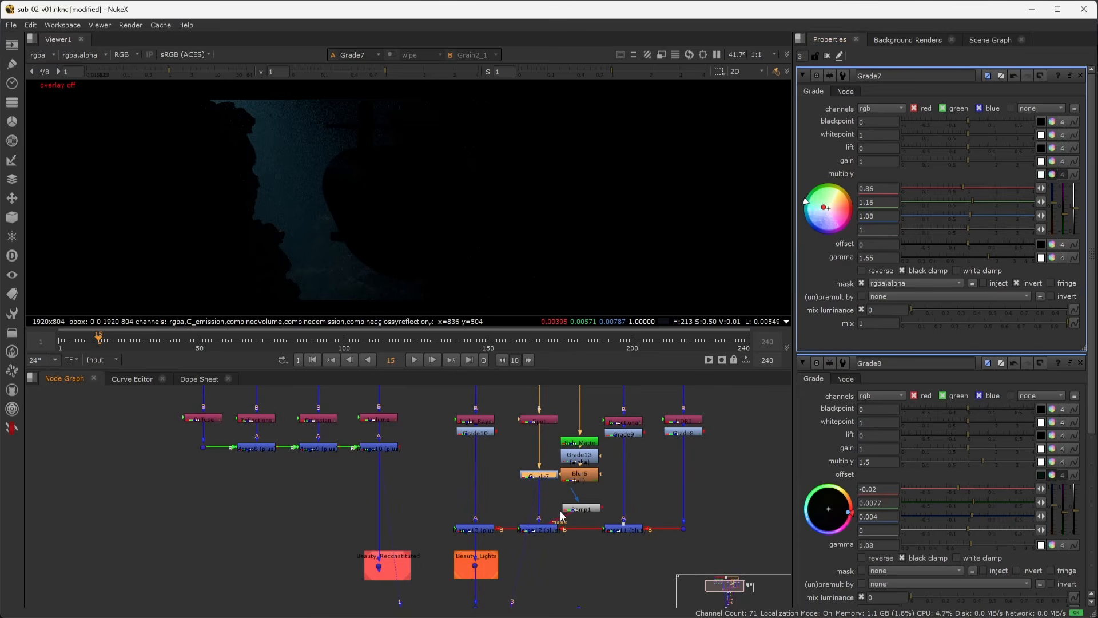
View Grade10 with its properties open, followed by the combined result at the Beauty_Lights dot
double_click(483, 434)
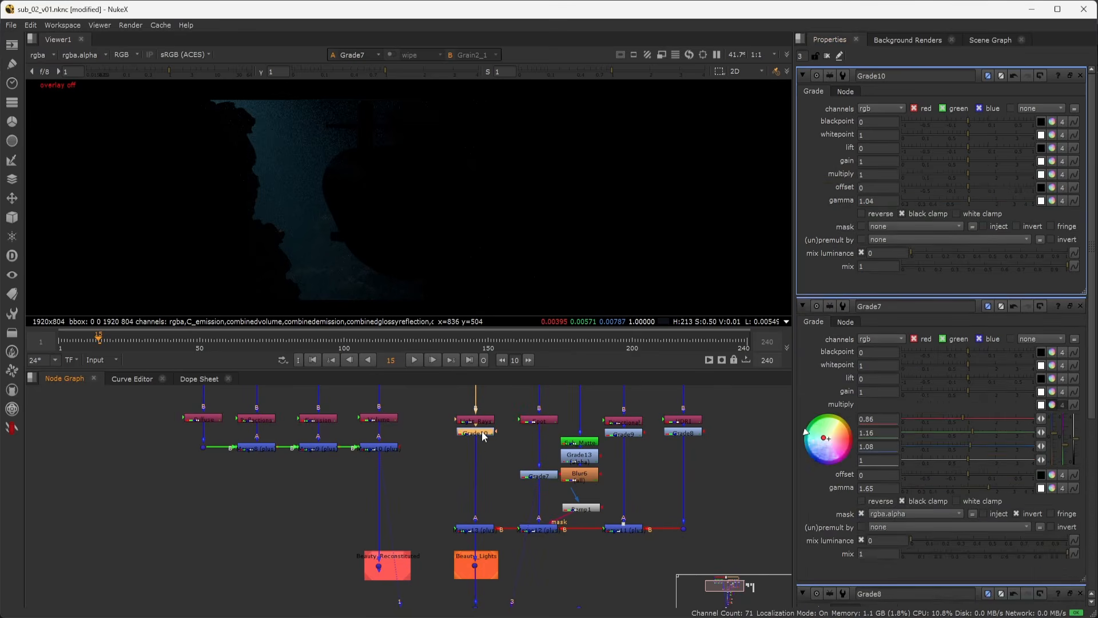
key("3")
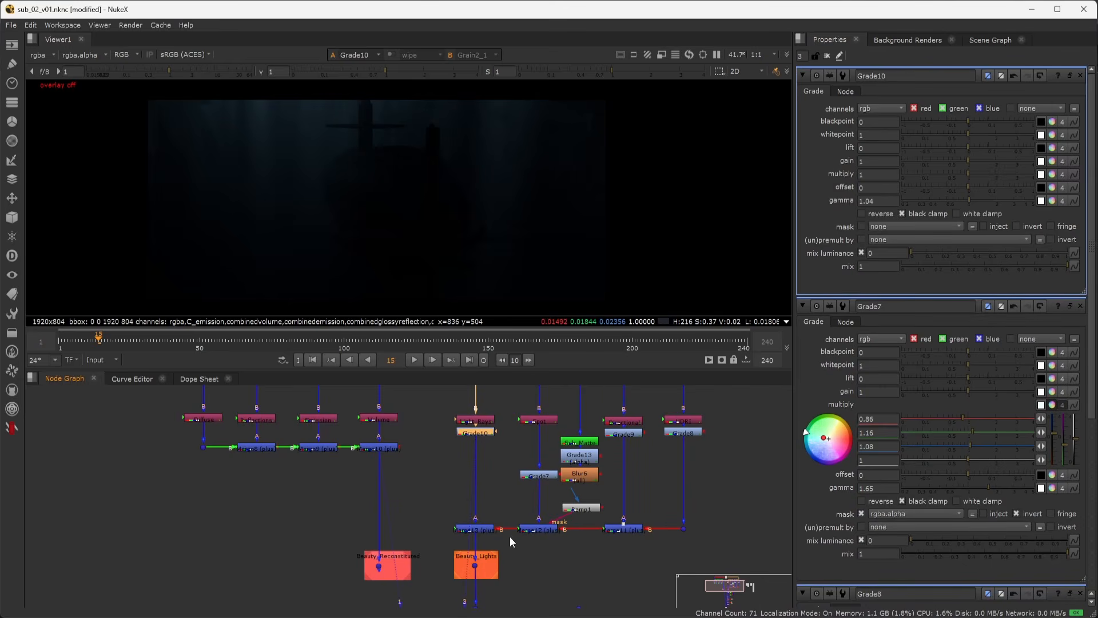
left_click(475, 568)
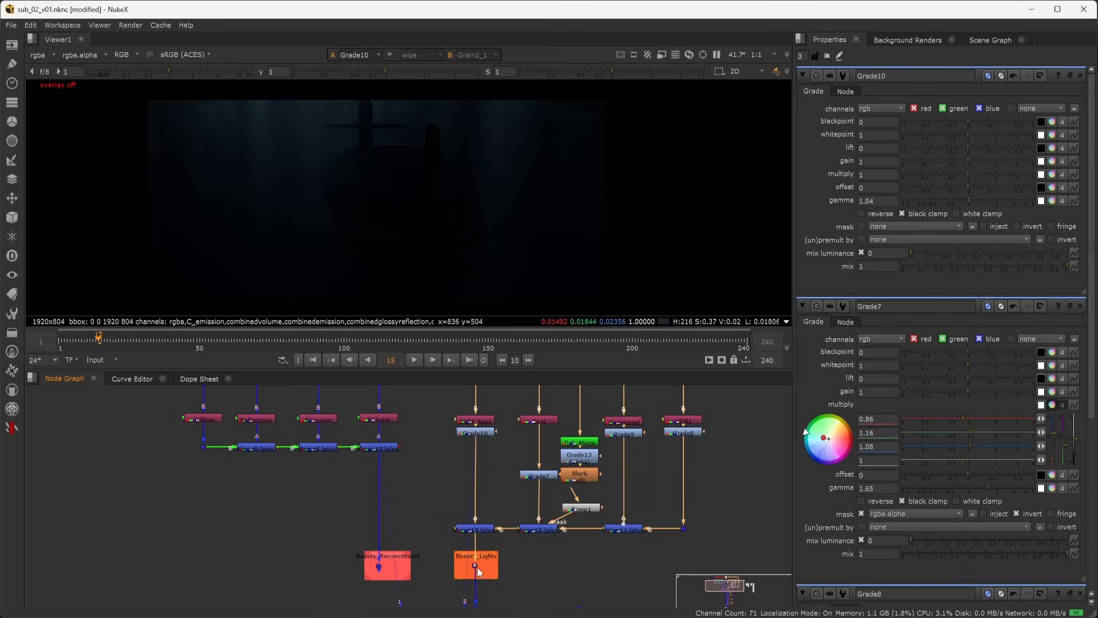
key("3")
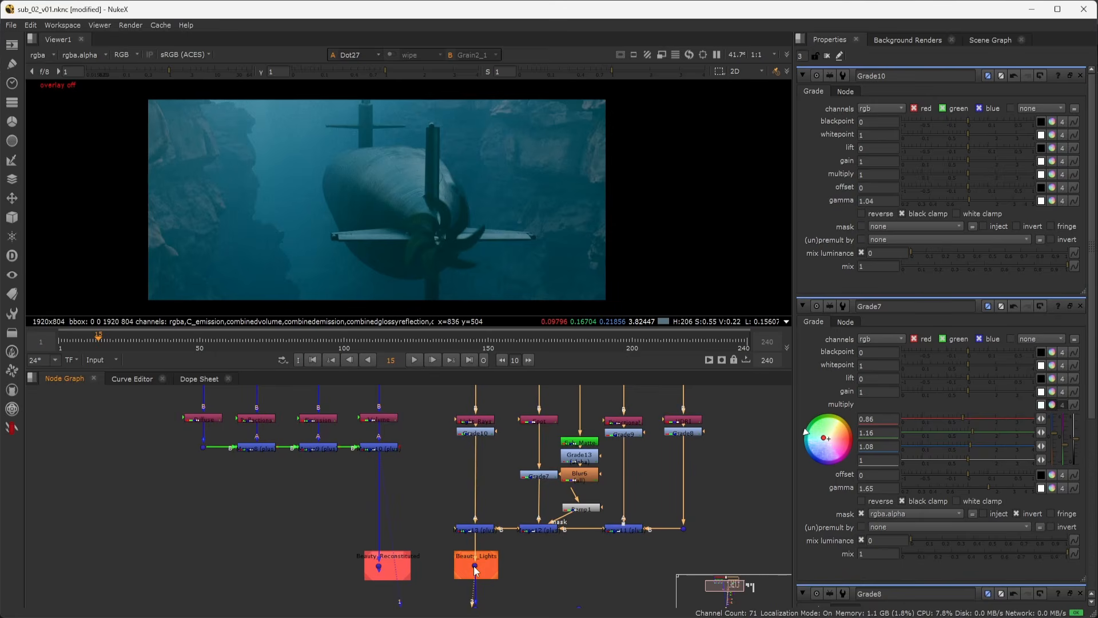
Open the properties of Rocks_Grade below Beauty_Lights and view its output
middle_click_drag(589, 576, 588, 502)
middle_click_drag(634, 531, 639, 457)
scroll(630, 499, "up", 1)
scroll(630, 498, "up", 1)
double_click(435, 488)
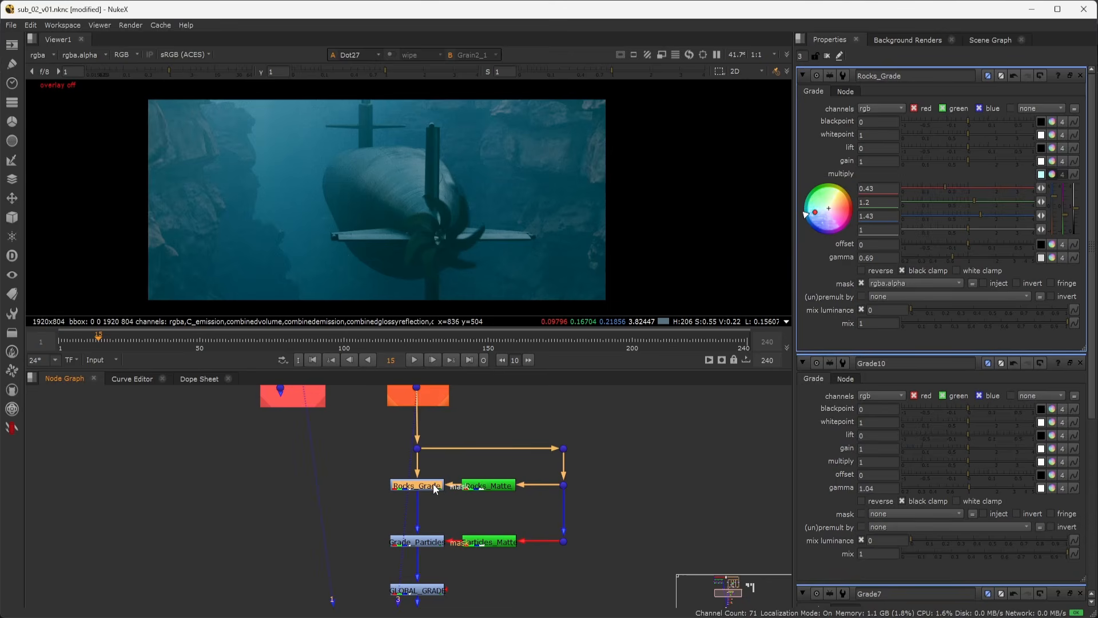
key("3")
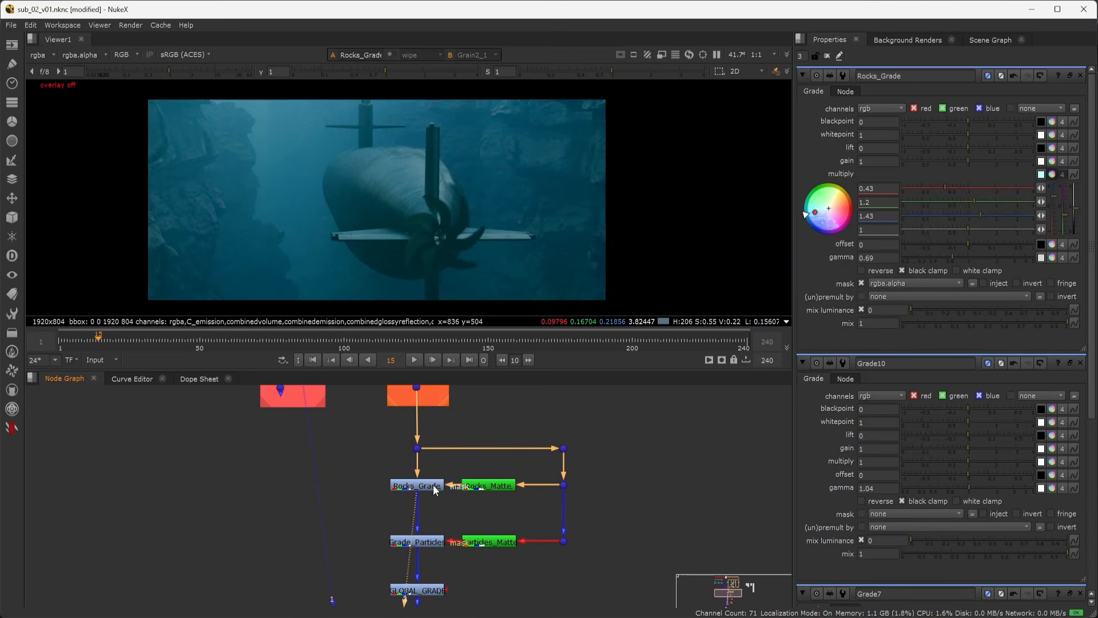
Toggle Rocks_Grade off and on several times to compare its effect on the cliffs, leaving it enabled
left_click(434, 485)
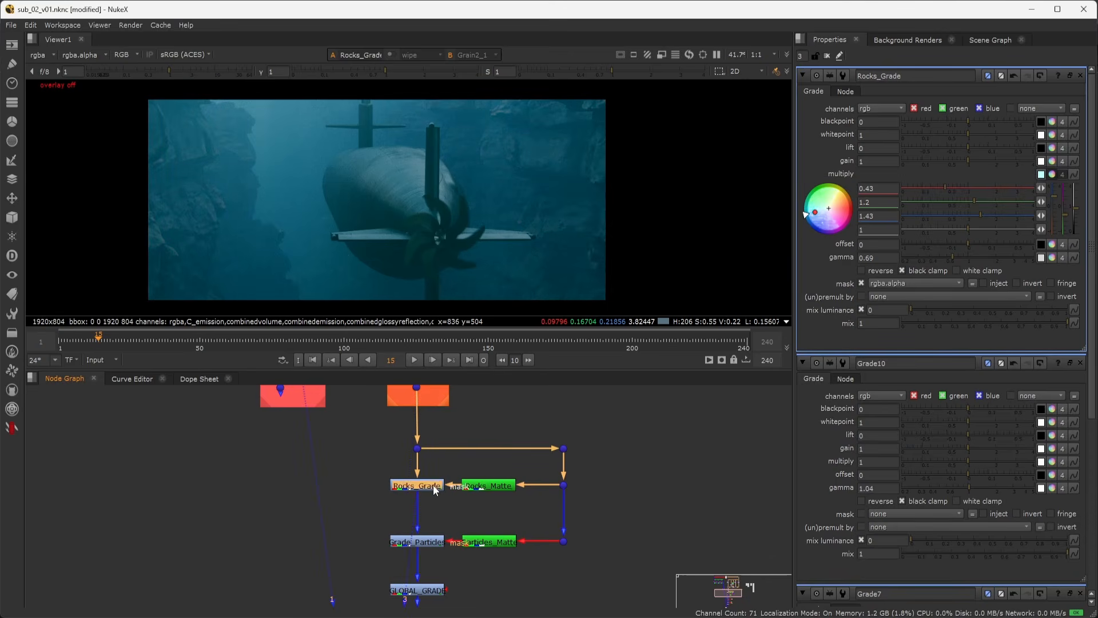
key("d")
key("d")
key("d")
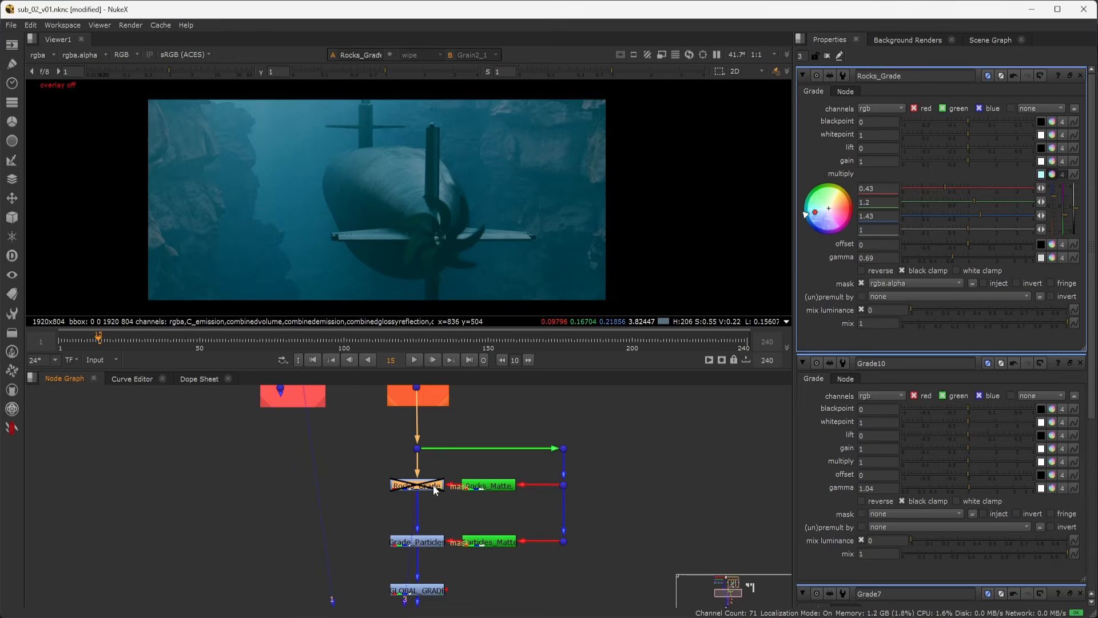
key("d")
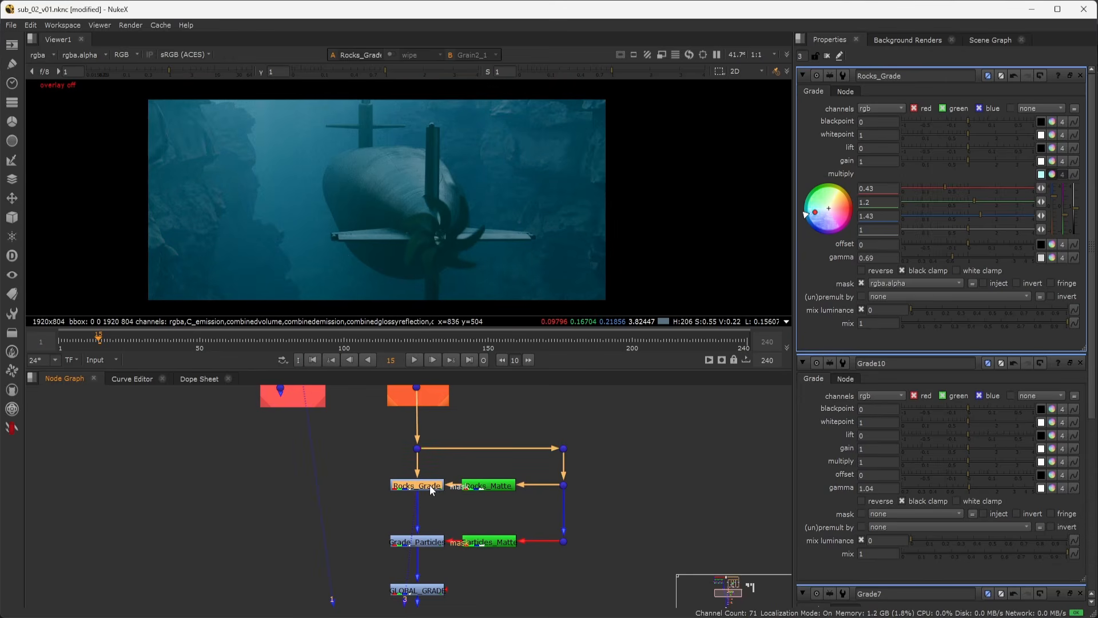
key("d")
key("d")
left_click(615, 500)
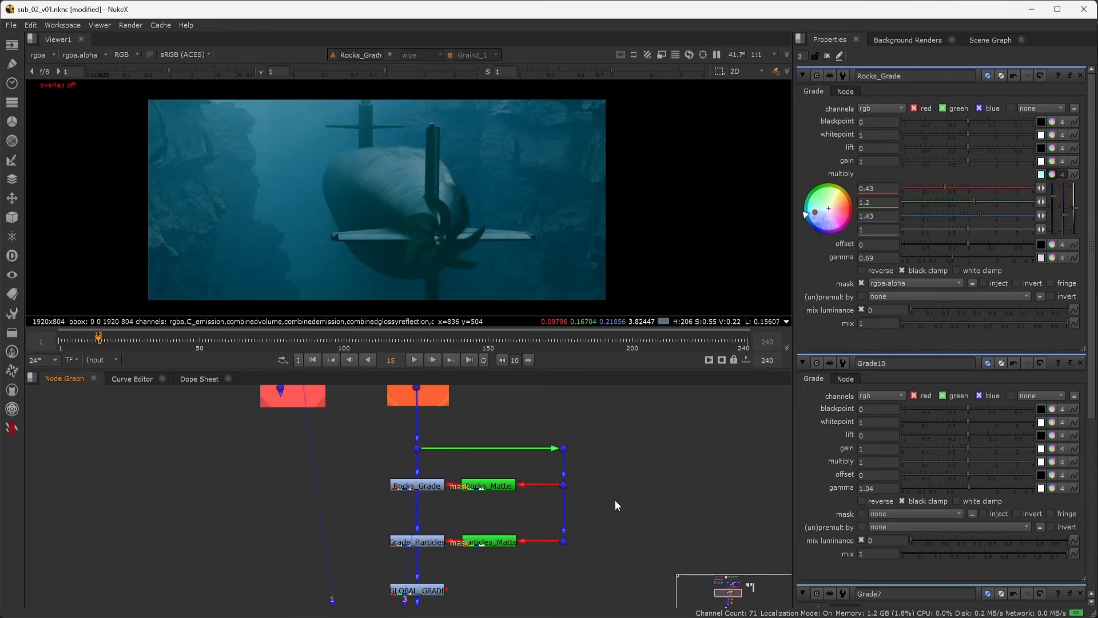
Add a Cryptomatte node, connect it to the Beauty_Lights dot and view its output
middle_click_drag(629, 475, 623, 478)
key("Tab")
type("dry")
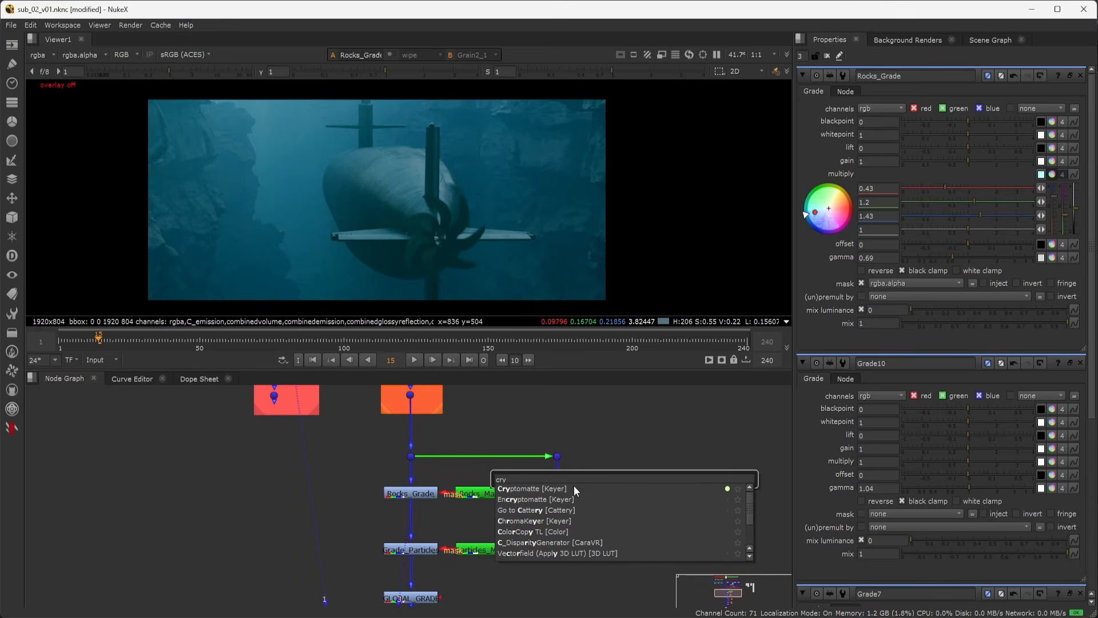
left_click(574, 488)
left_click_drag(593, 482, 412, 401)
key("3")
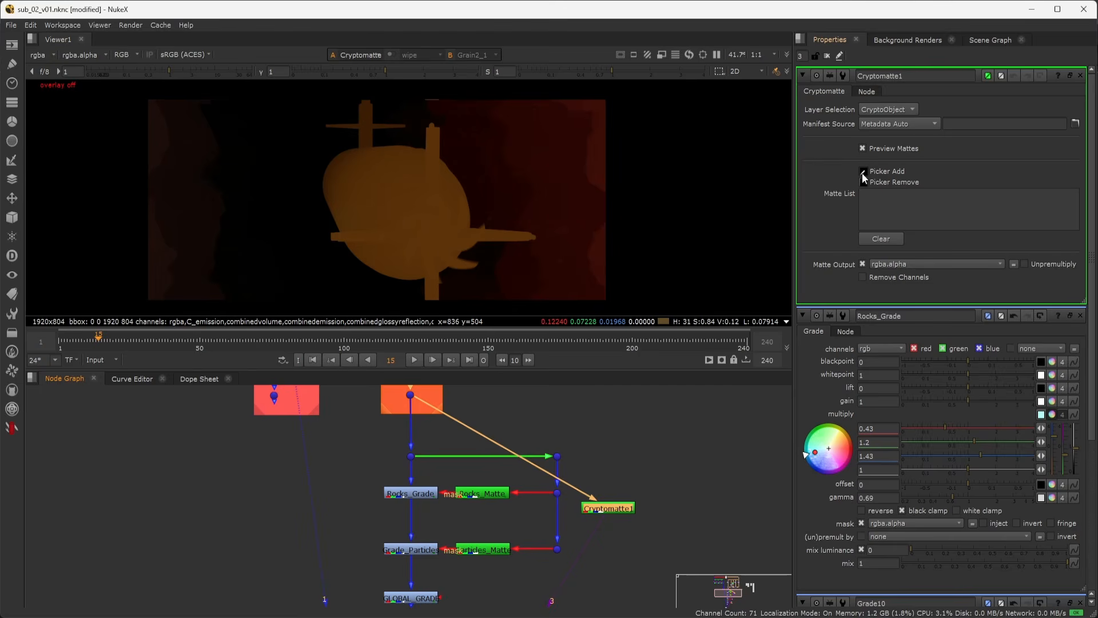
Pick the right and left cliffs into the Cryptomatte's matte list and delete the demonstration node
left_click(897, 110)
left_click(887, 107)
left_click(560, 181, "ctrl")
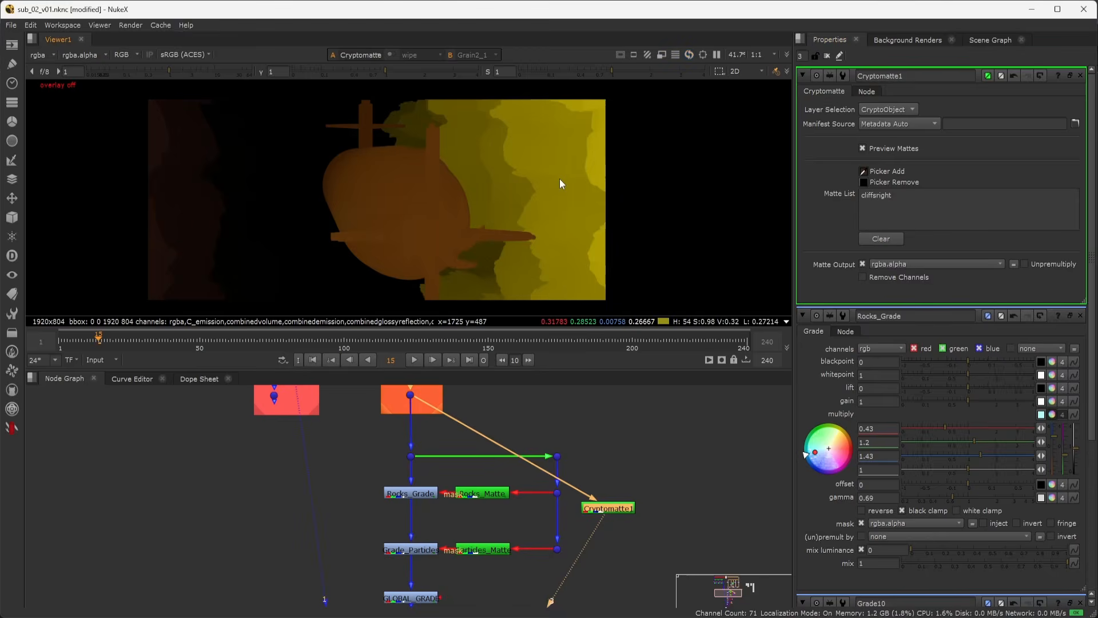
left_click(179, 210, "ctrl")
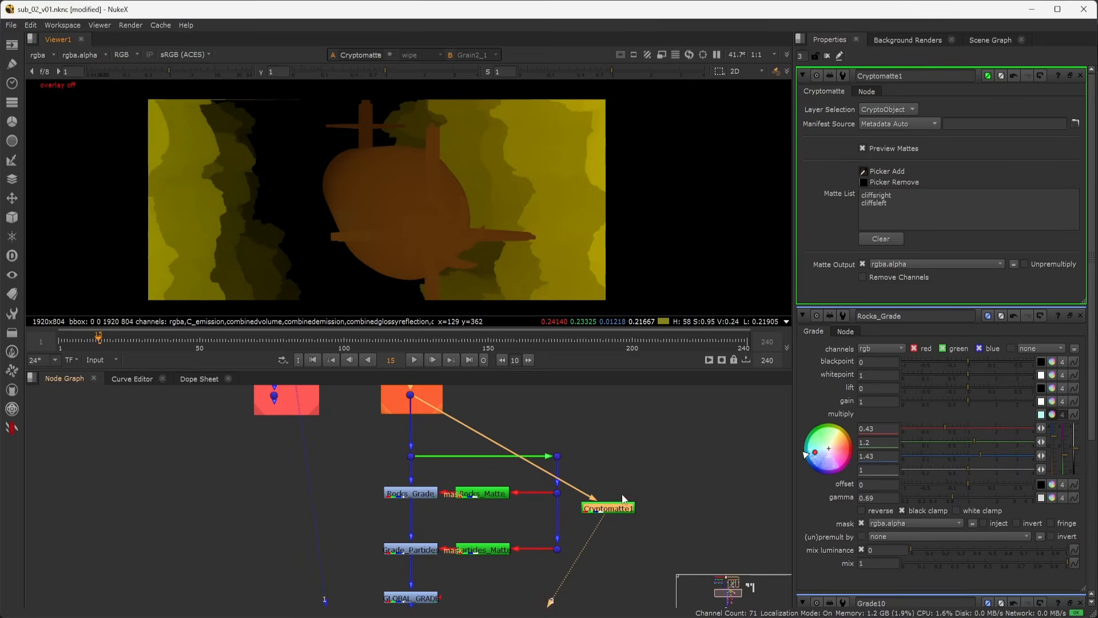
key("Delete")
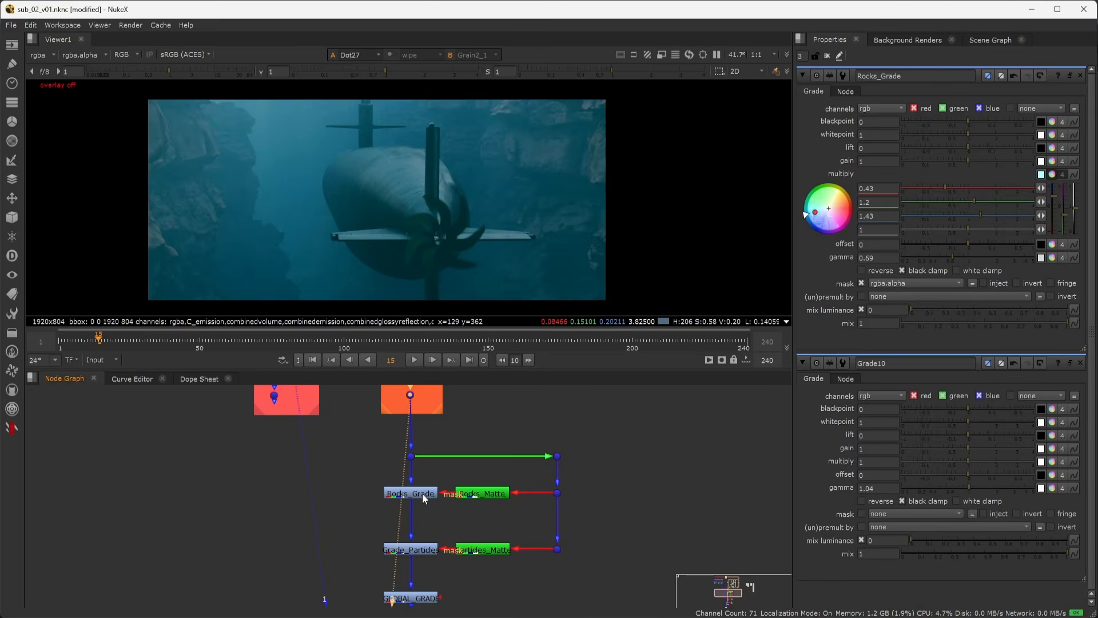
View Rocks_Grade again and toggle it off and on to recheck the cliff grade
left_click(422, 493)
key("1")
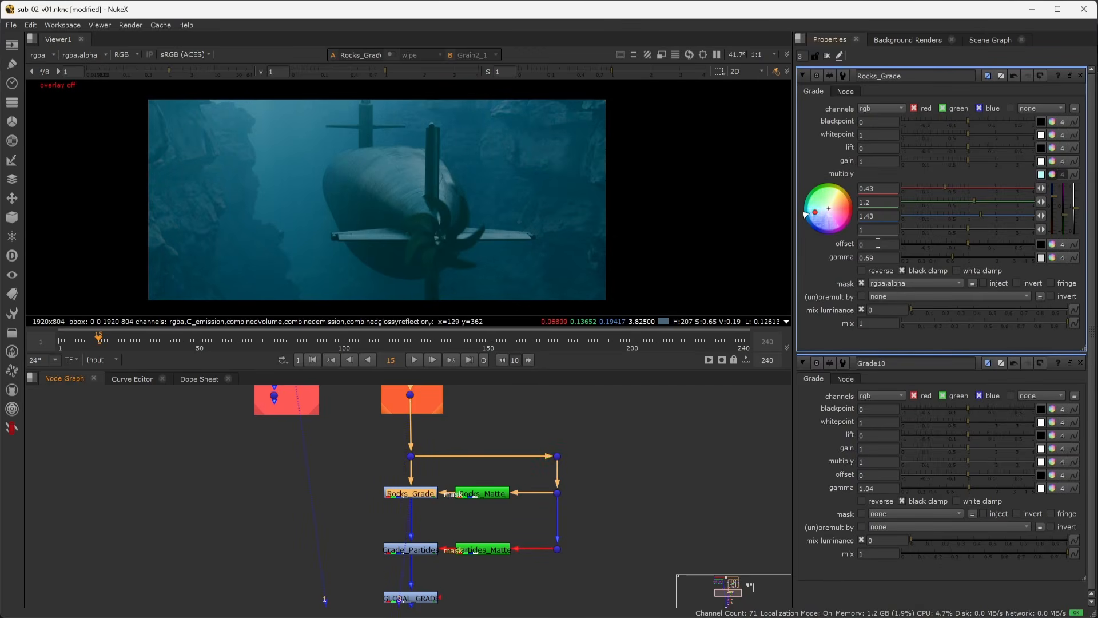
key("d")
key("d")
key("d")
key("d")
left_click_drag(448, 516, 484, 491)
View Grade_Particles and its Particles_Matte mask with their properties open, examining the particle matte up close
middle_click_drag(636, 515, 663, 452)
double_click(451, 489)
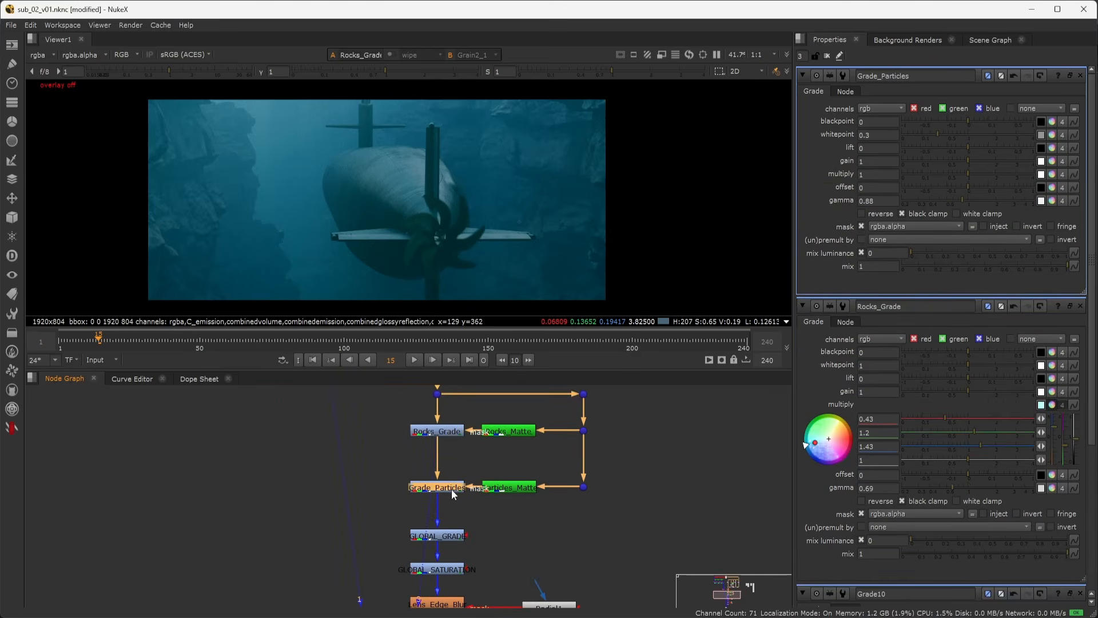
key("3")
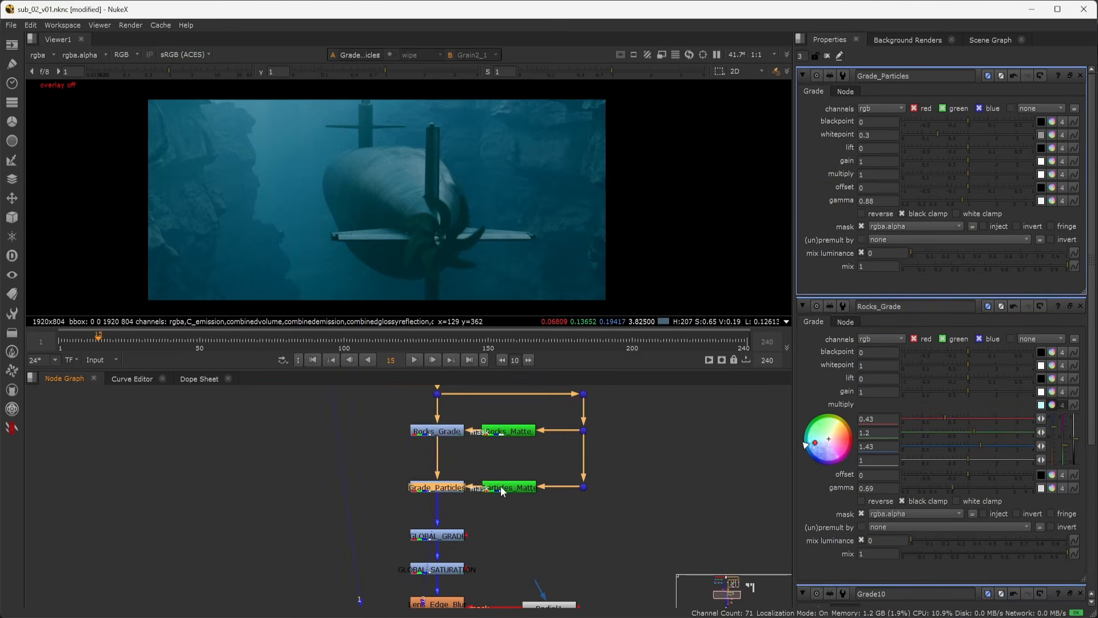
double_click(501, 487)
key("3")
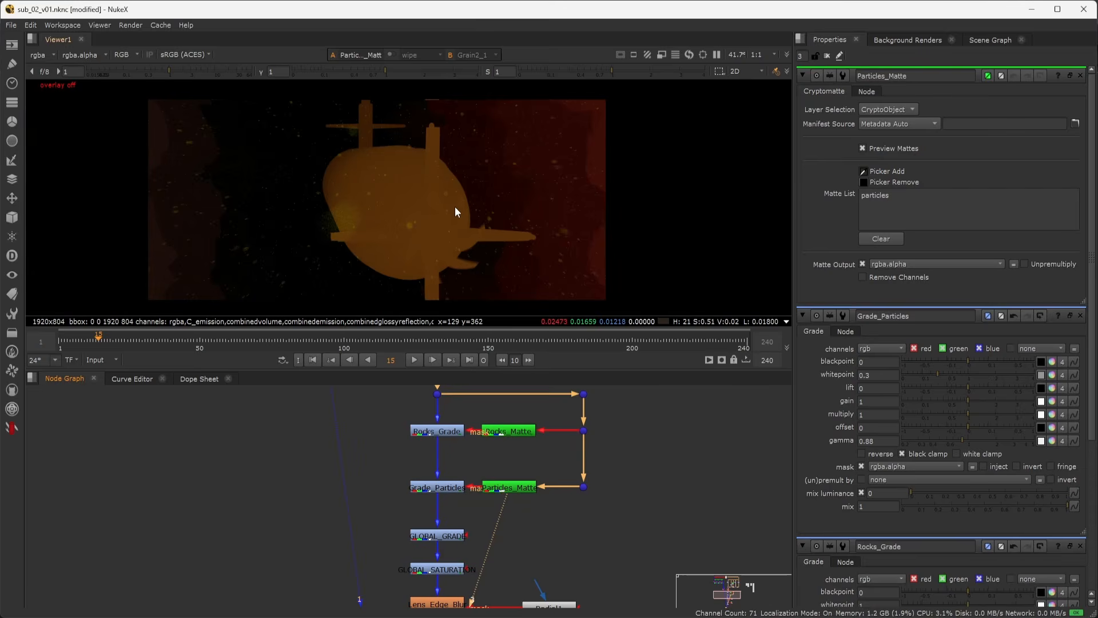
scroll(456, 208, "up", 4)
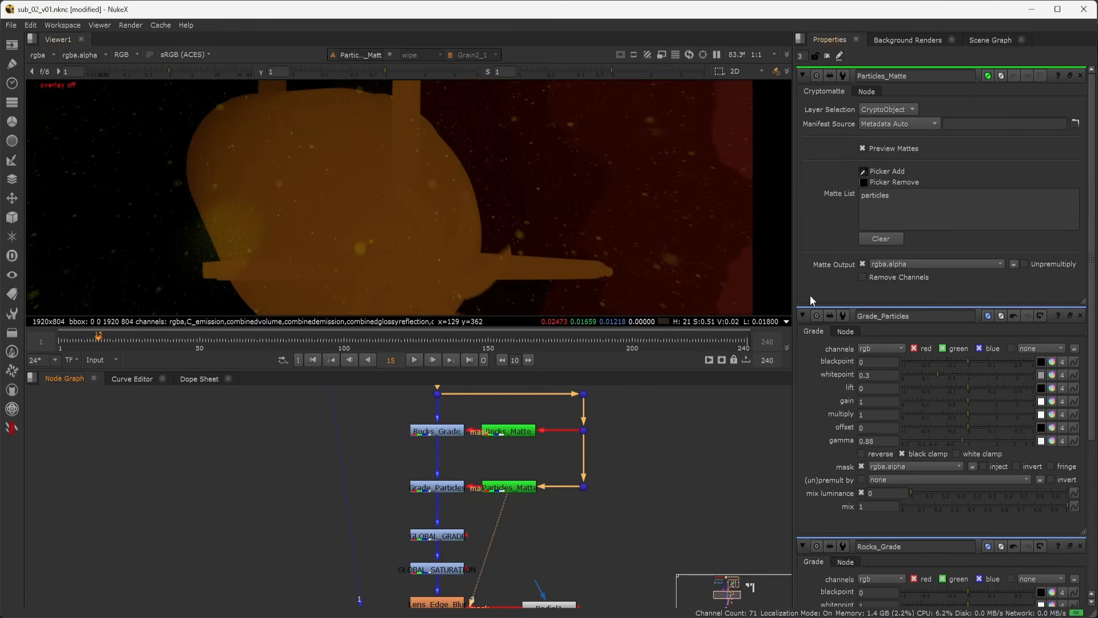
Return to viewing Grade_Particles, reopen its properties and examine the graded submarine frame
left_click(447, 489)
key("3")
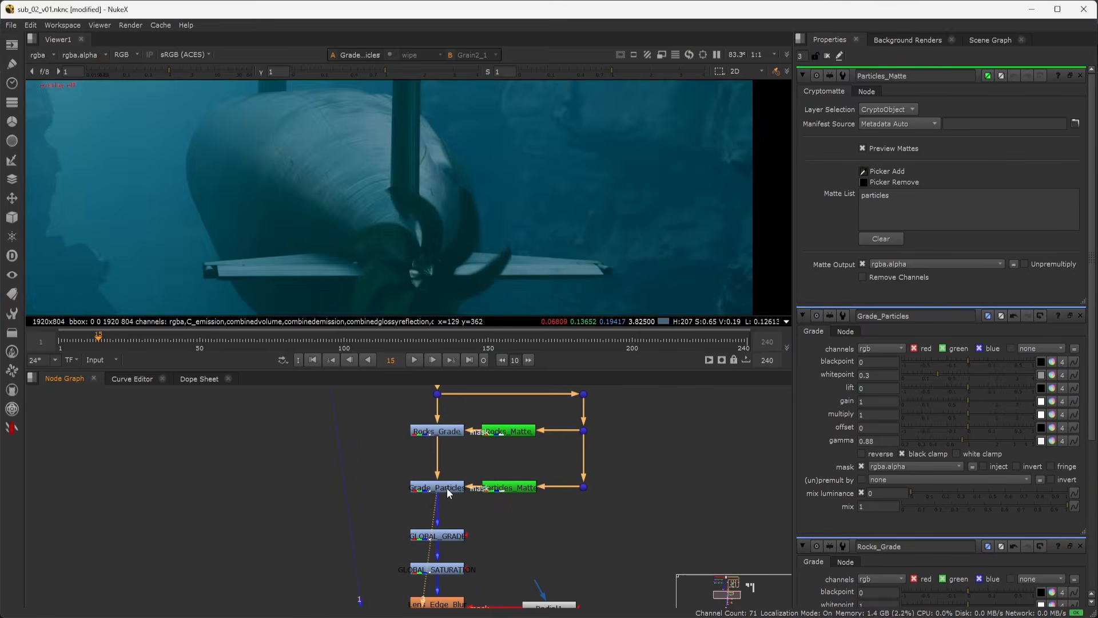
scroll(450, 284, "down", 3)
left_click(443, 491)
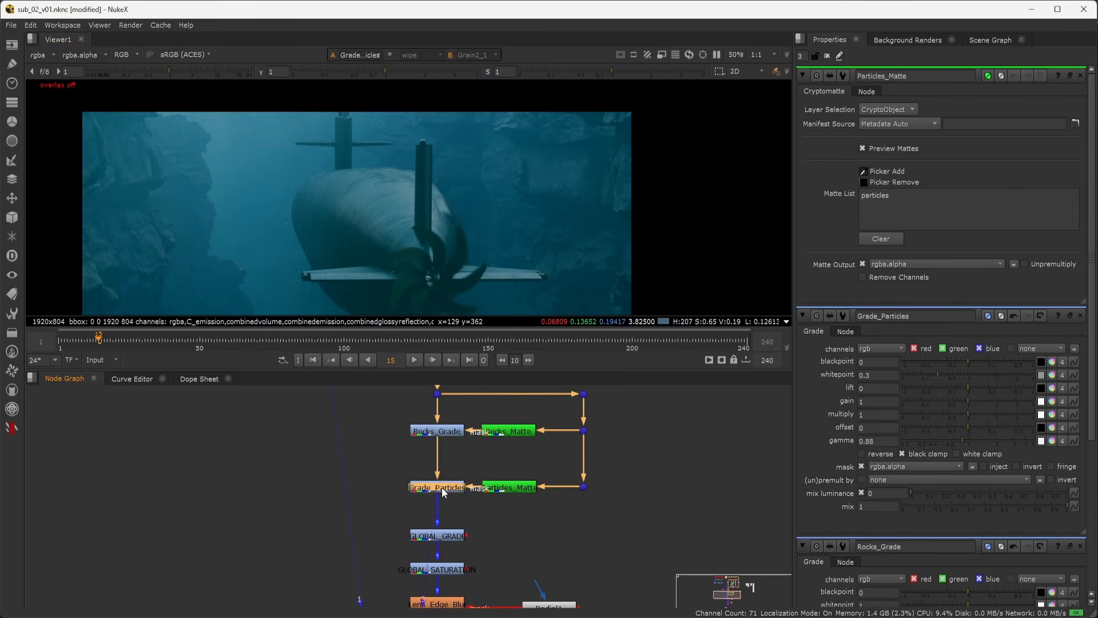
double_click(444, 491)
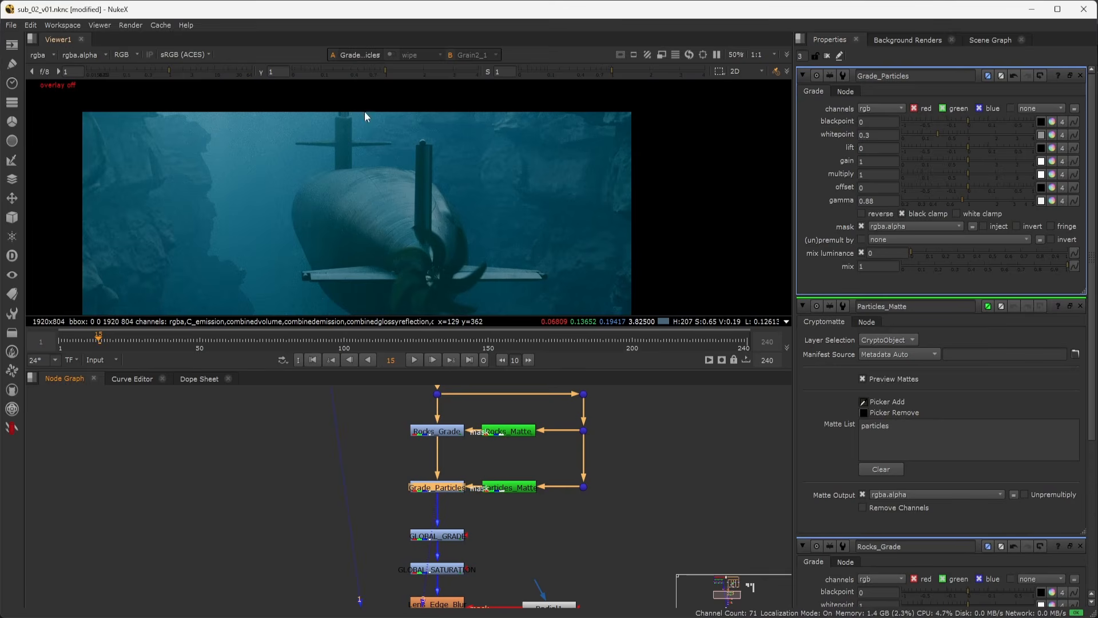
middle_click_drag(345, 253, 385, 216)
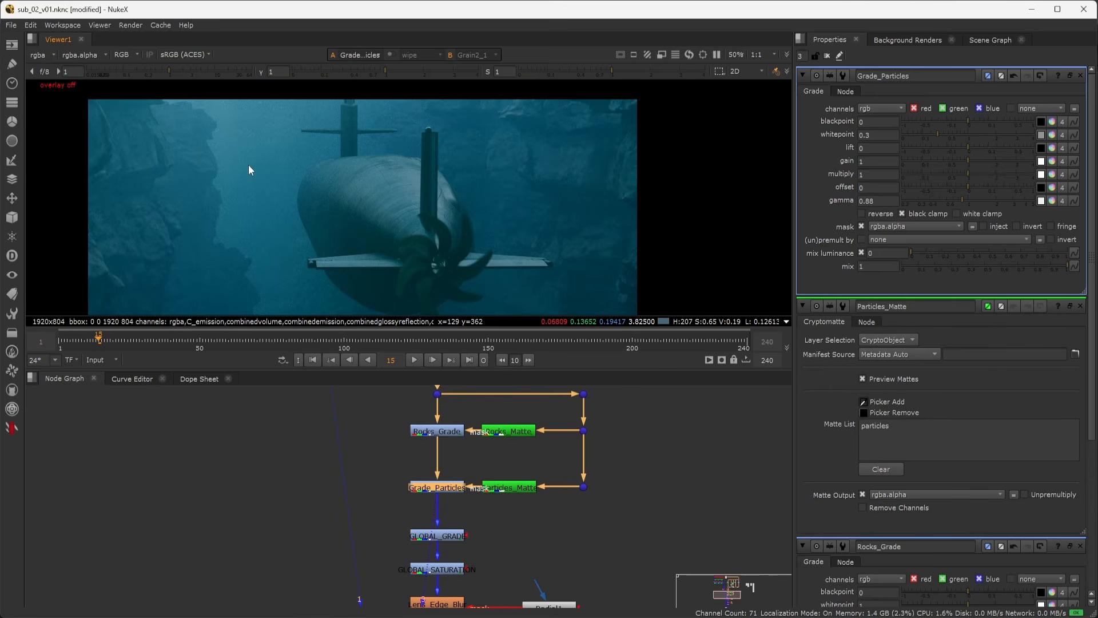
middle_click_drag(372, 229, 369, 206)
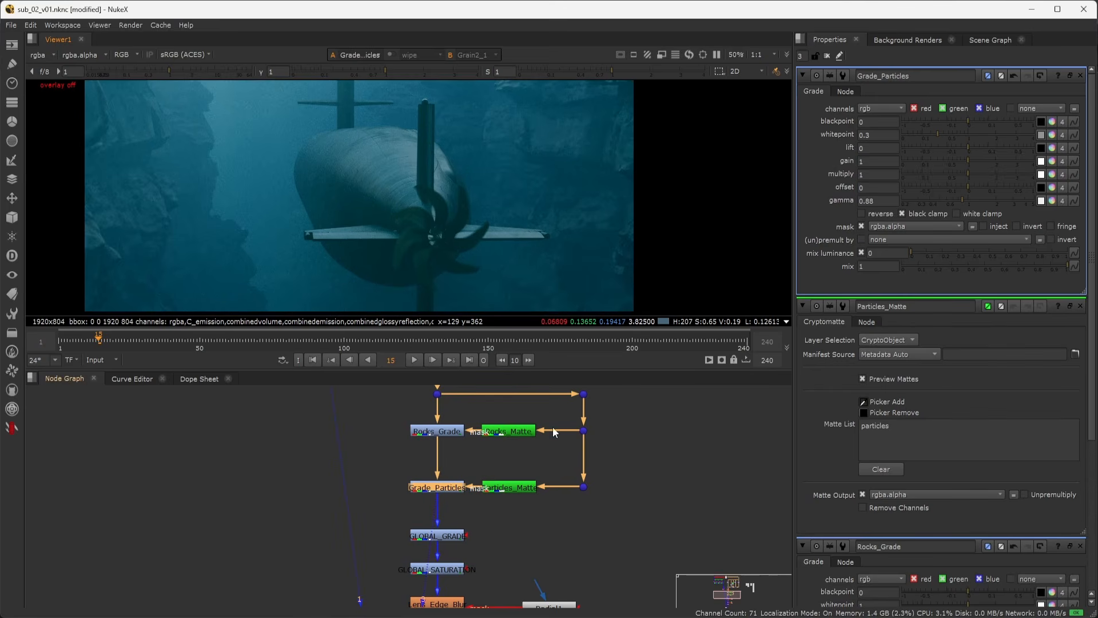
Open the properties of GLOBAL_GRADE and view its output
middle_click_drag(507, 542, 520, 501)
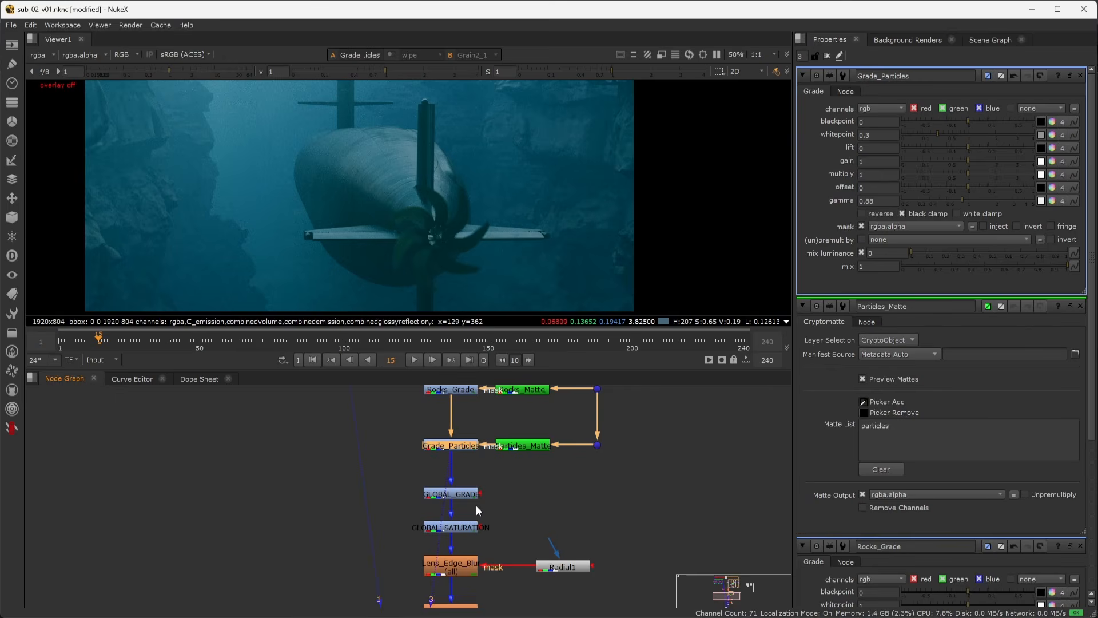
double_click(465, 494)
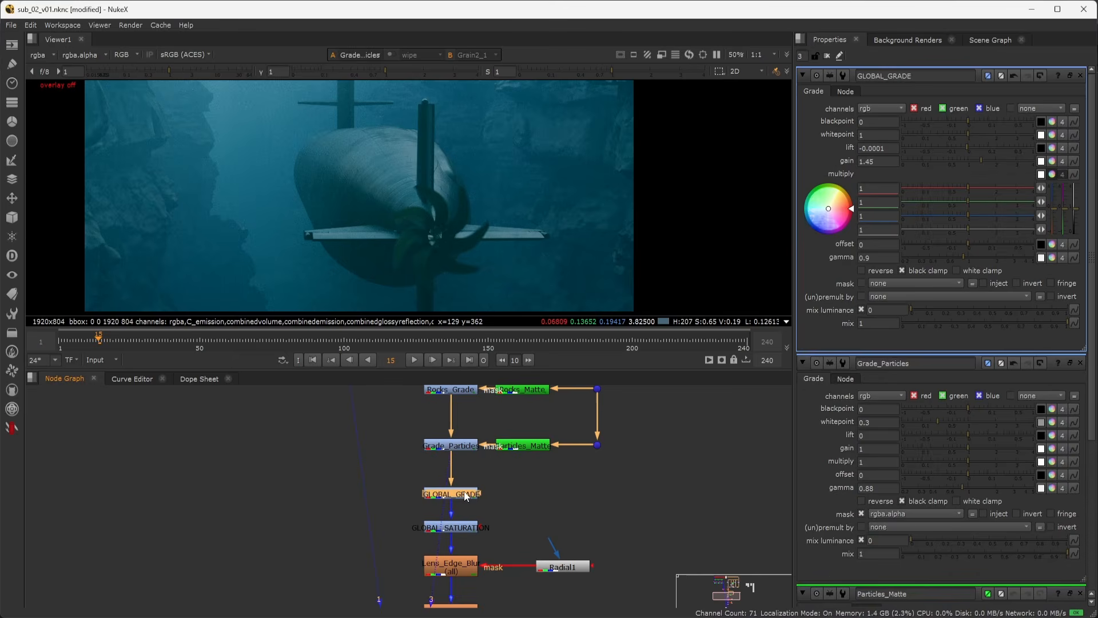
key("1")
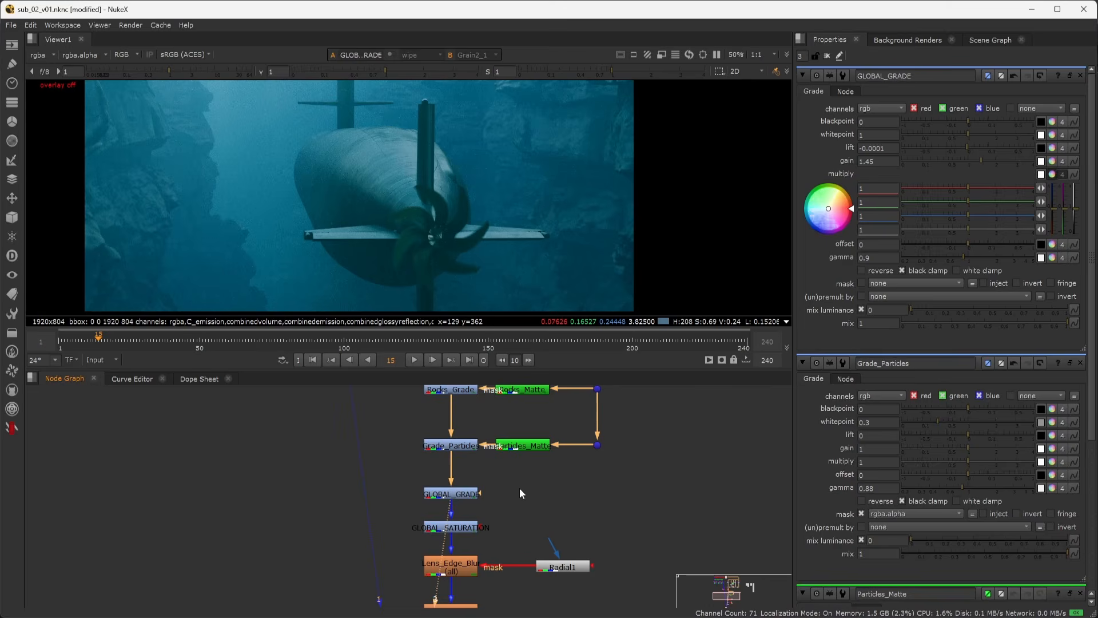
Open the properties of GLOBAL_SATURATION and view its output
mouse_move(519, 488)
middle_mouse_down()
mouse_move(529, 523)
mouse_move(531, 501)
middle_mouse_up()
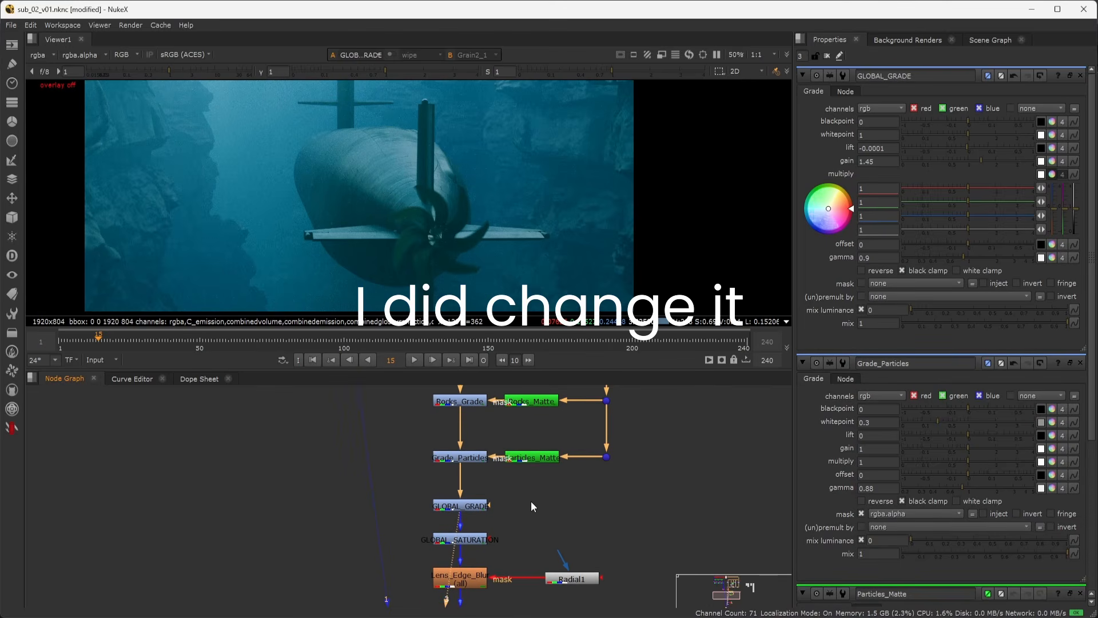
double_click(467, 541)
key("1")
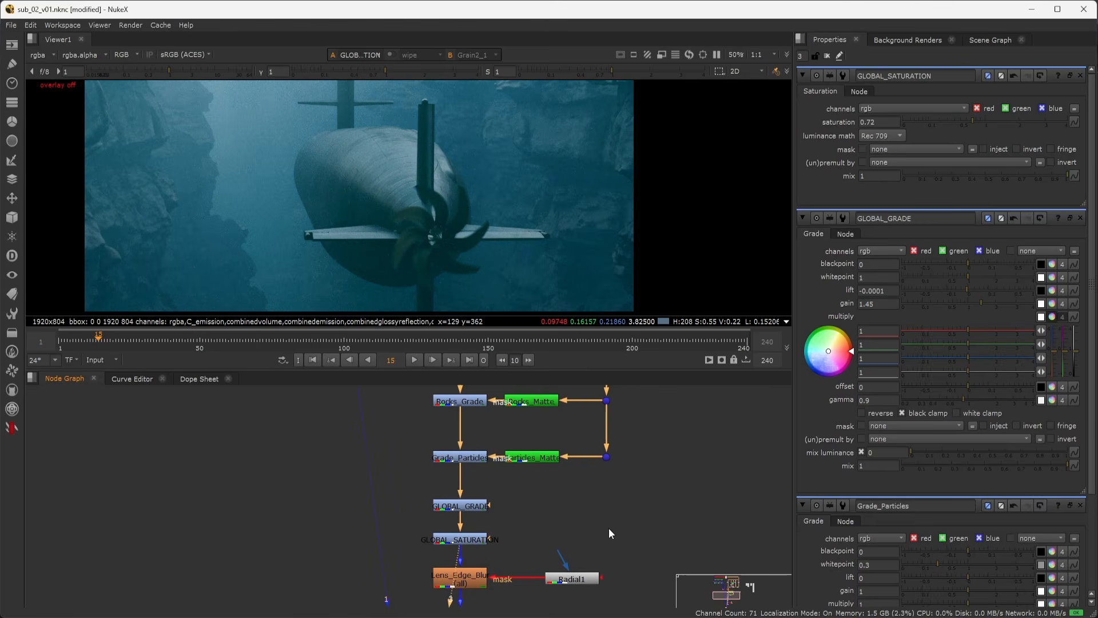
View Lens_Edge_Blur with its properties open and toggle it off and on to compare the frame edge up close
middle_click_drag(608, 527, 599, 480)
middle_click_drag(608, 582, 603, 530)
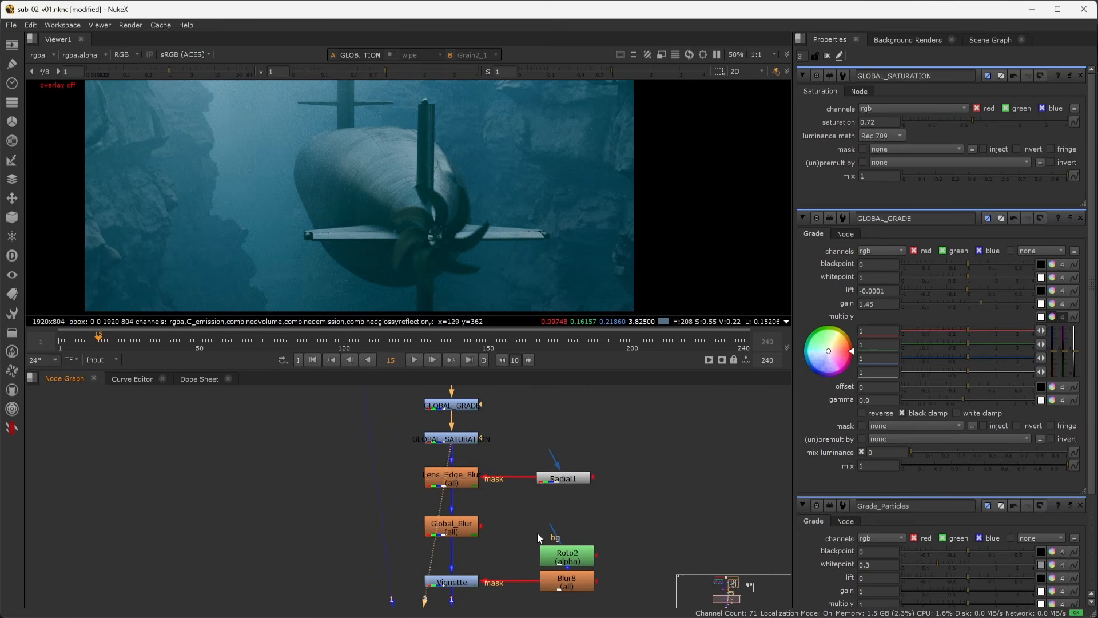
double_click(460, 482)
key("1")
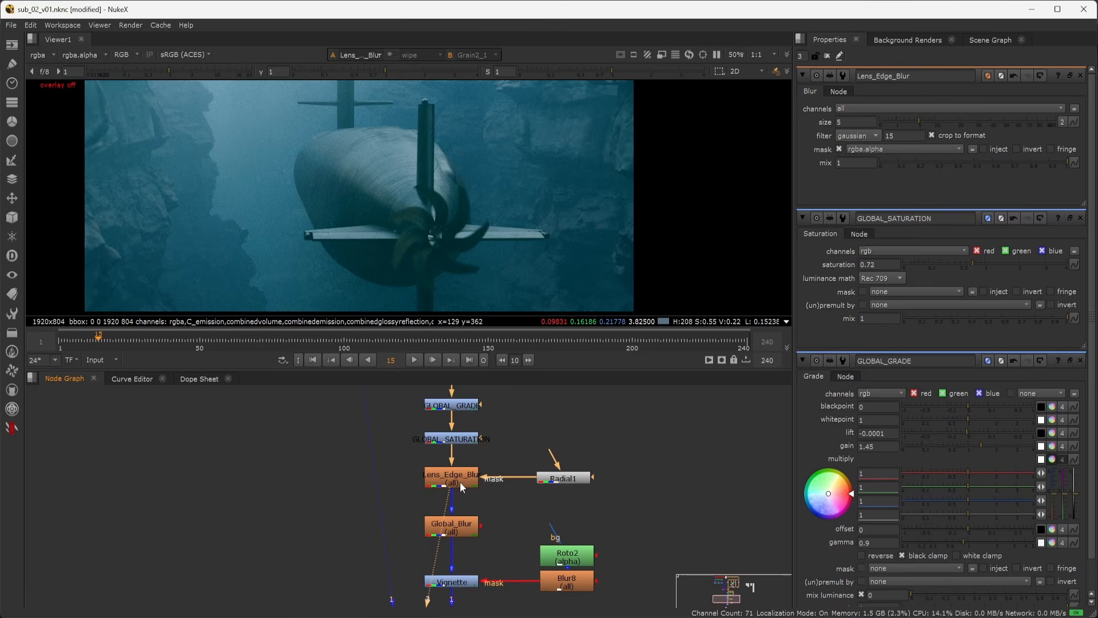
middle_click_drag(435, 183, 437, 238)
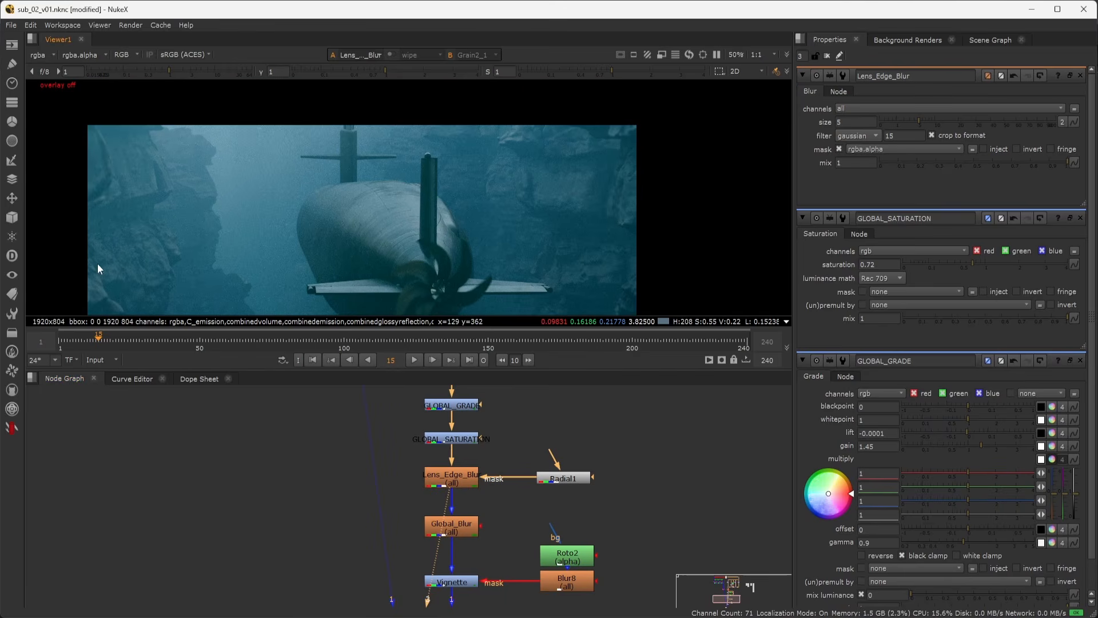
left_click(451, 479)
scroll(52, 192, "up", 3)
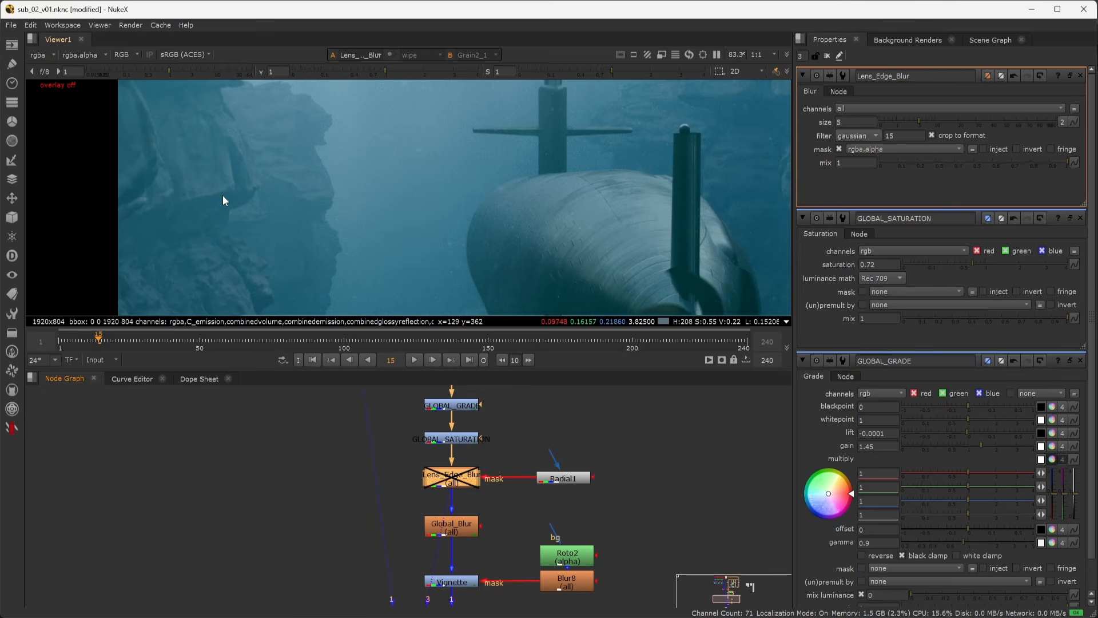
Open the properties of Global_Blur and view its output across the submarine frame
middle_click_drag(459, 532, 442, 461)
double_click(441, 461)
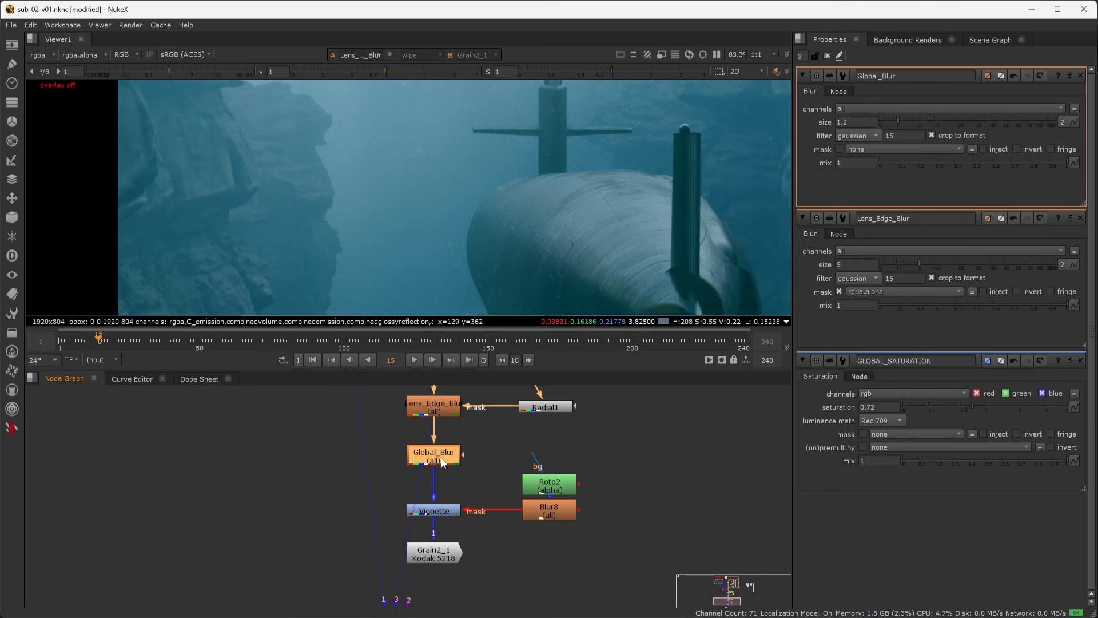
key("1")
scroll(566, 198, "down", 2)
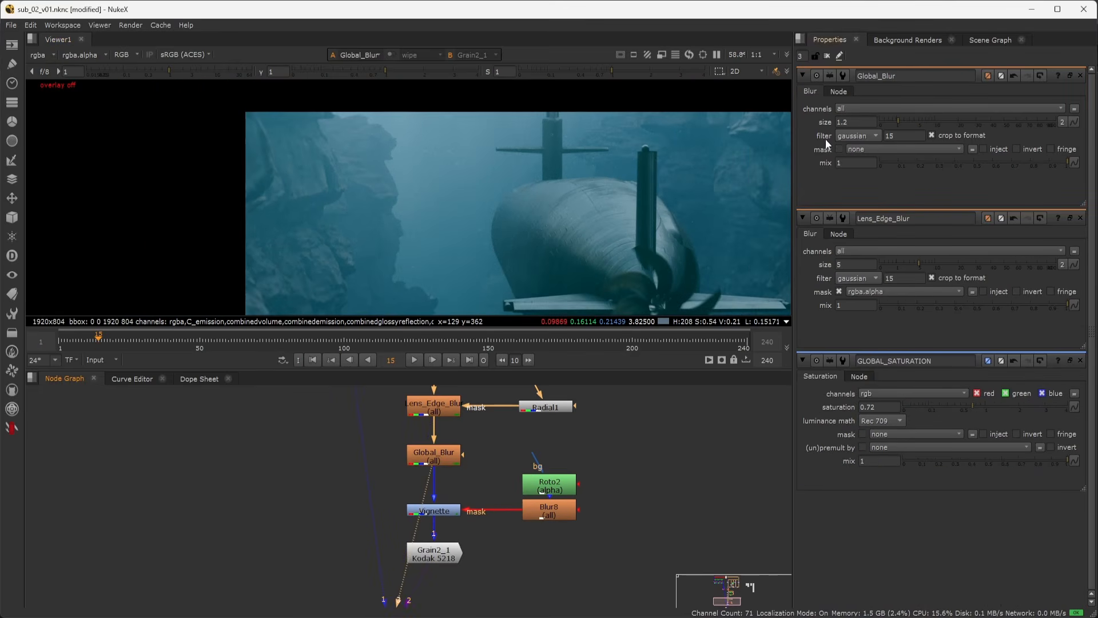
middle_click_drag(466, 223, 369, 192)
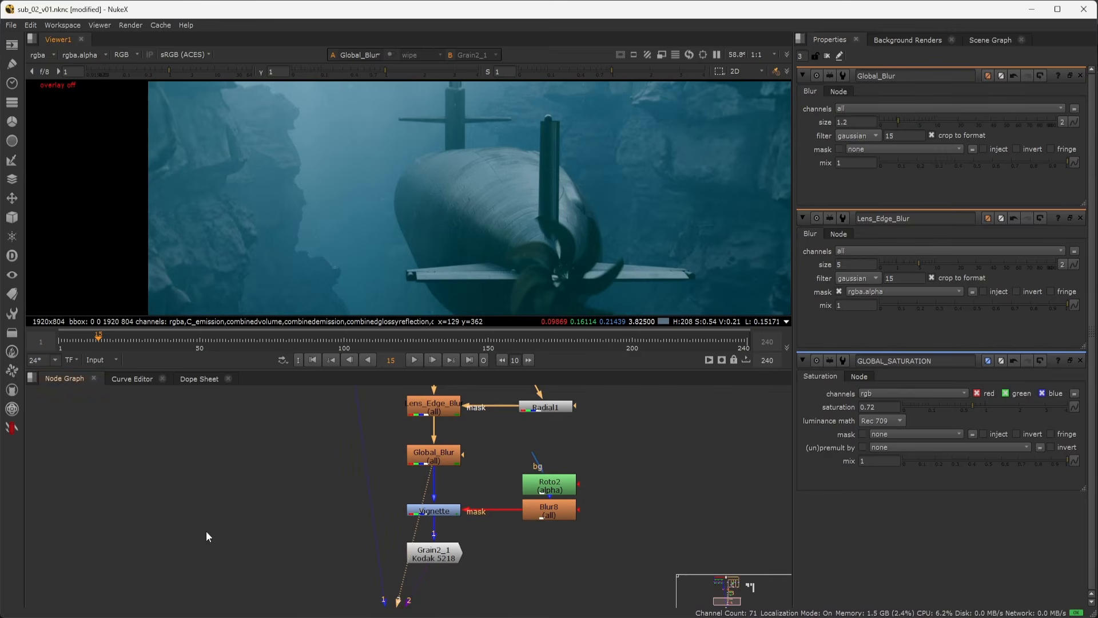
Open the properties of Vignette and Grain2_1, and review the chain of finishing nodes upstream of them
left_click(330, 563)
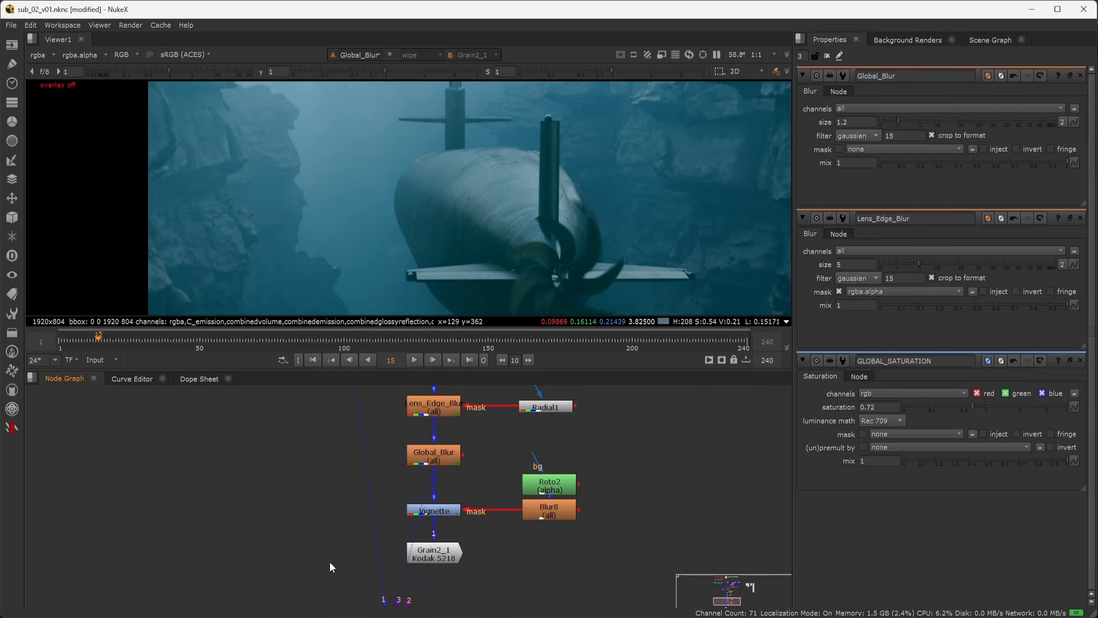
double_click(437, 514)
double_click(433, 551)
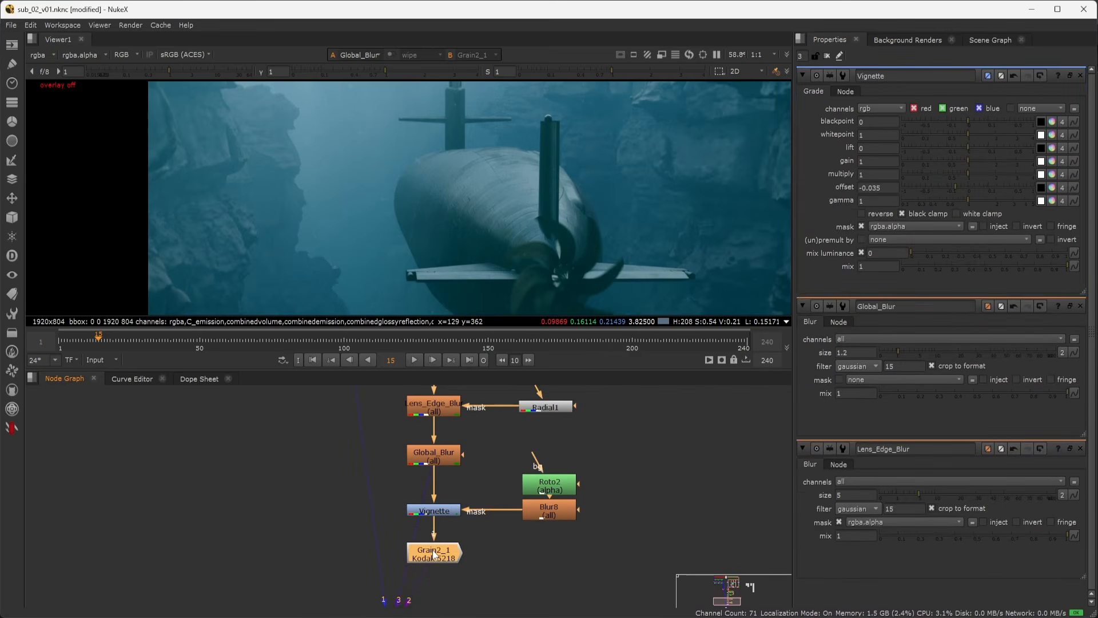
middle_click_drag(627, 451, 585, 530)
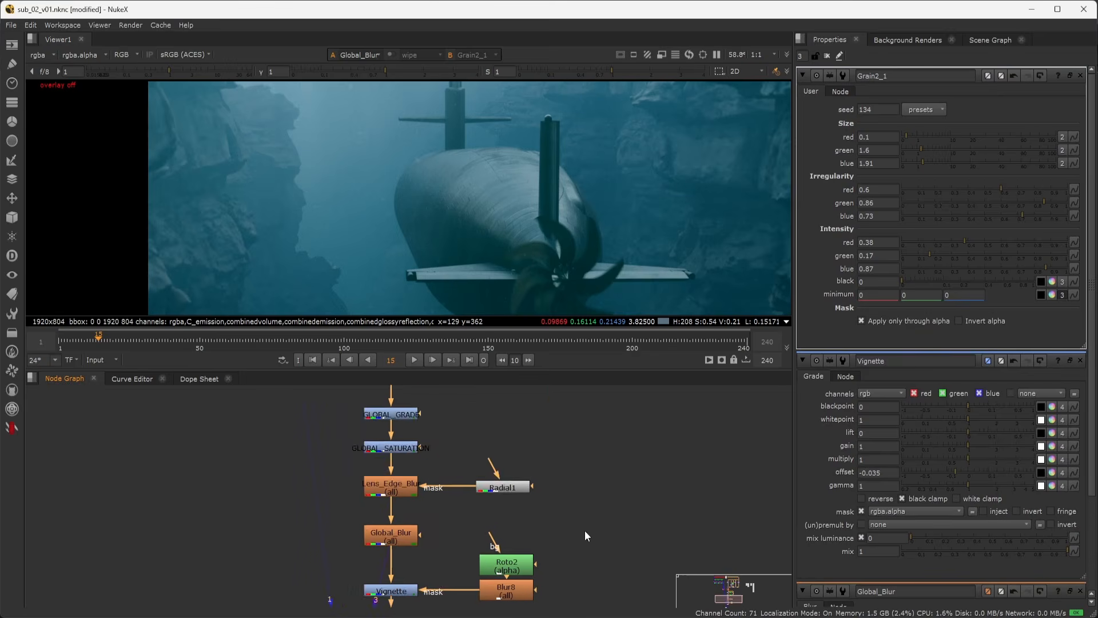
middle_click_drag(545, 489, 548, 523)
scroll(562, 499, "down", 3)
middle_click_drag(595, 438, 577, 524)
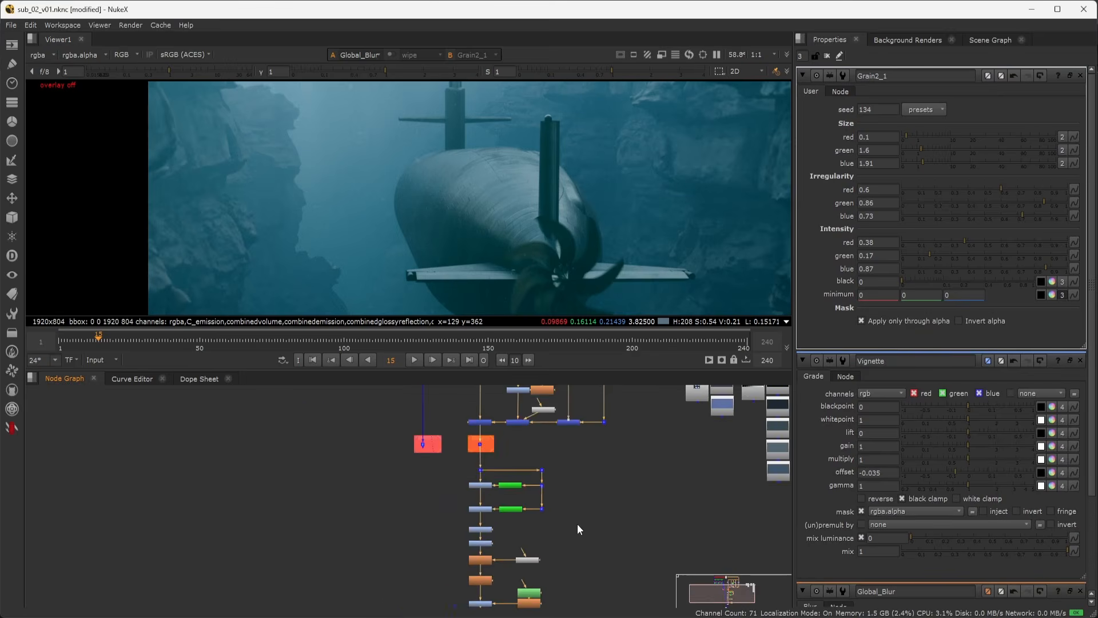